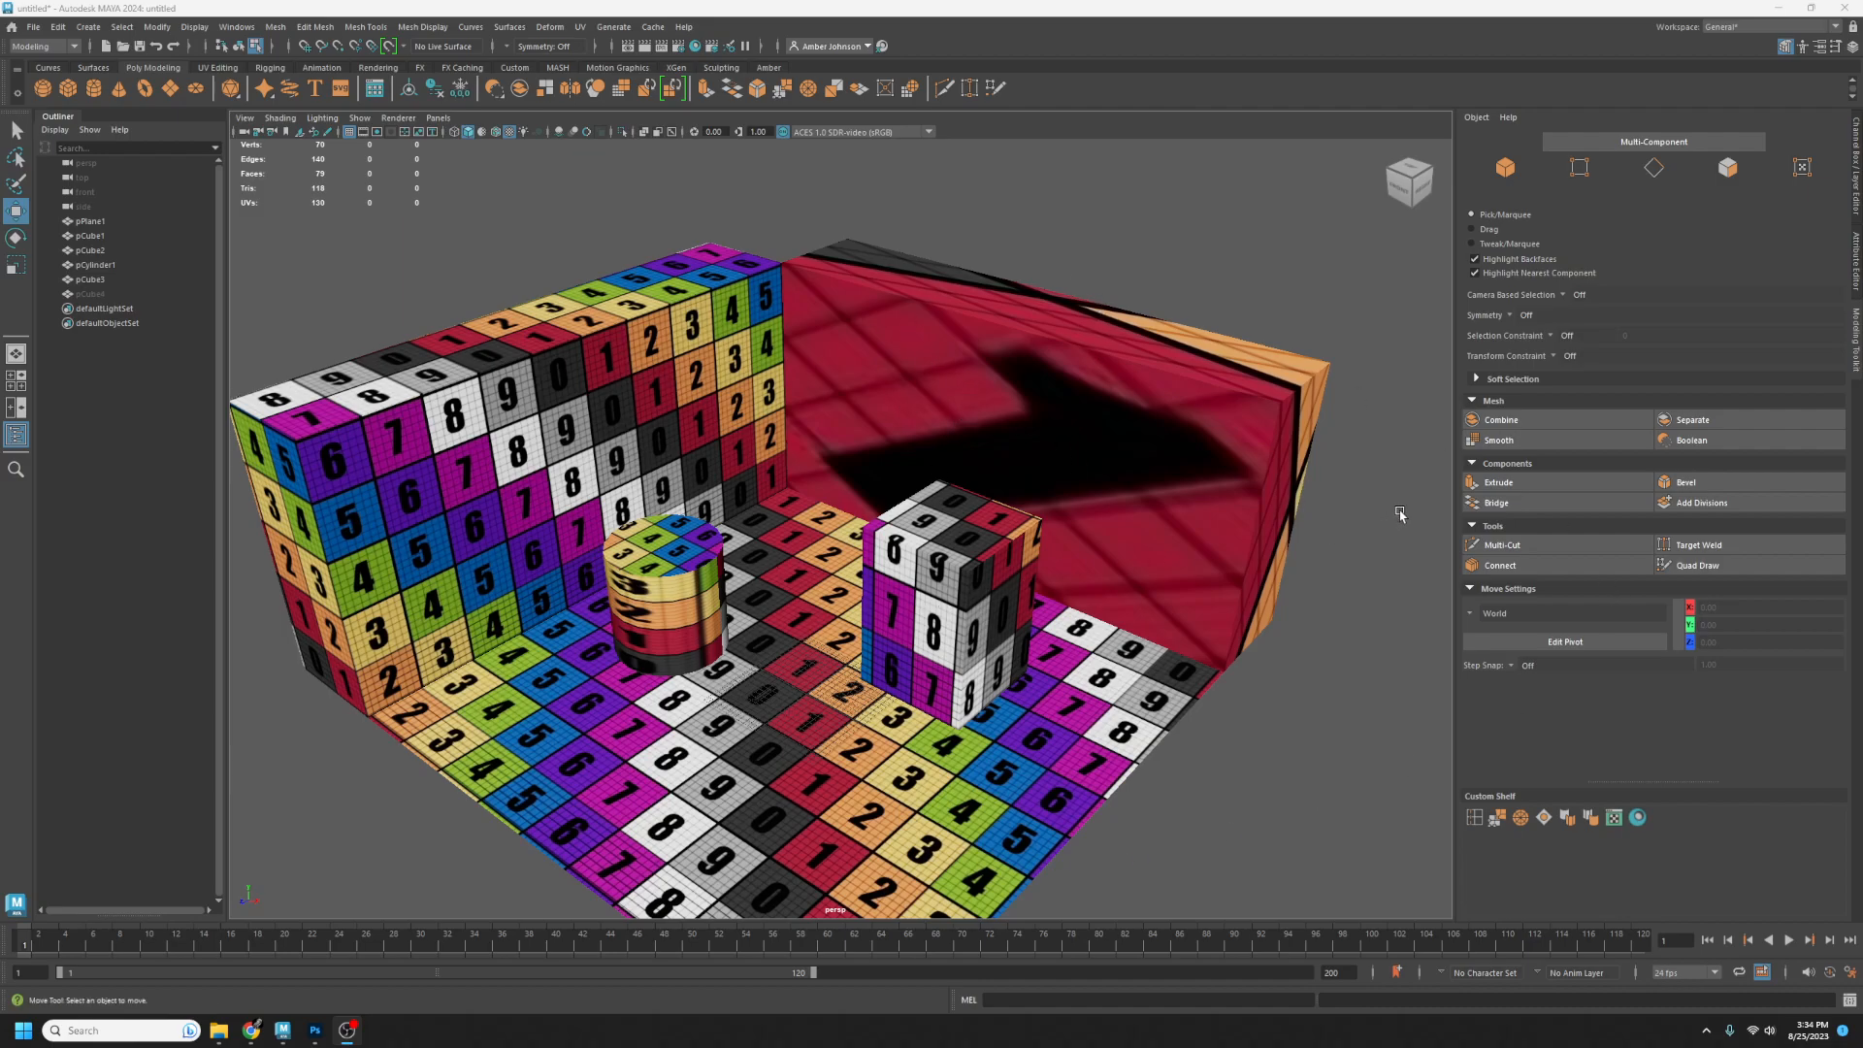
- Clear the selection and open the UV Editor for the textured room scene
{"action": "middle_click_drag", "start_coordinate": [875, 685], "coordinate": [932, 529], "text": "alt"}
{"action": "left_click_drag", "start_coordinate": [931, 529], "coordinate": [937, 516], "text": "alt"}
{"action": "left_click", "coordinate": [839, 597]}
{"action": "middle_click_drag", "start_coordinate": [1116, 813], "coordinate": [1172, 706], "text": "alt"}
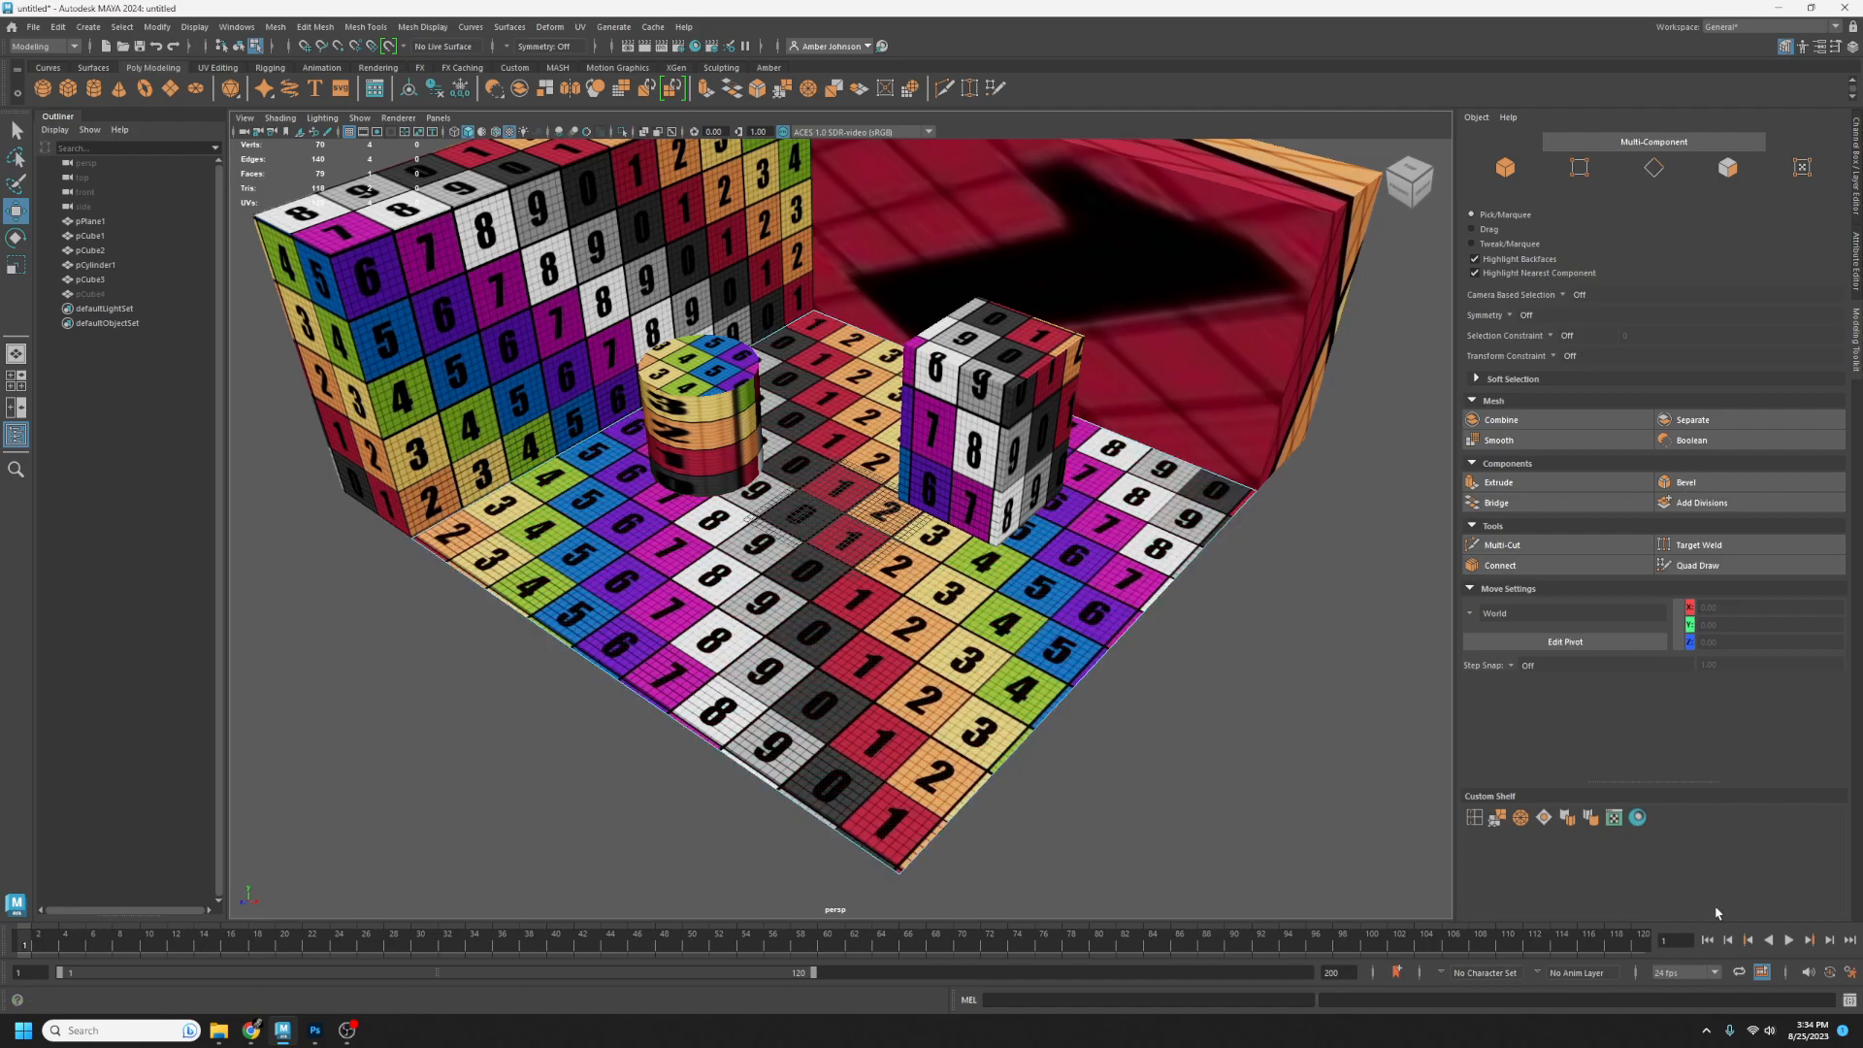
{"action": "left_click", "coordinate": [1614, 818]}
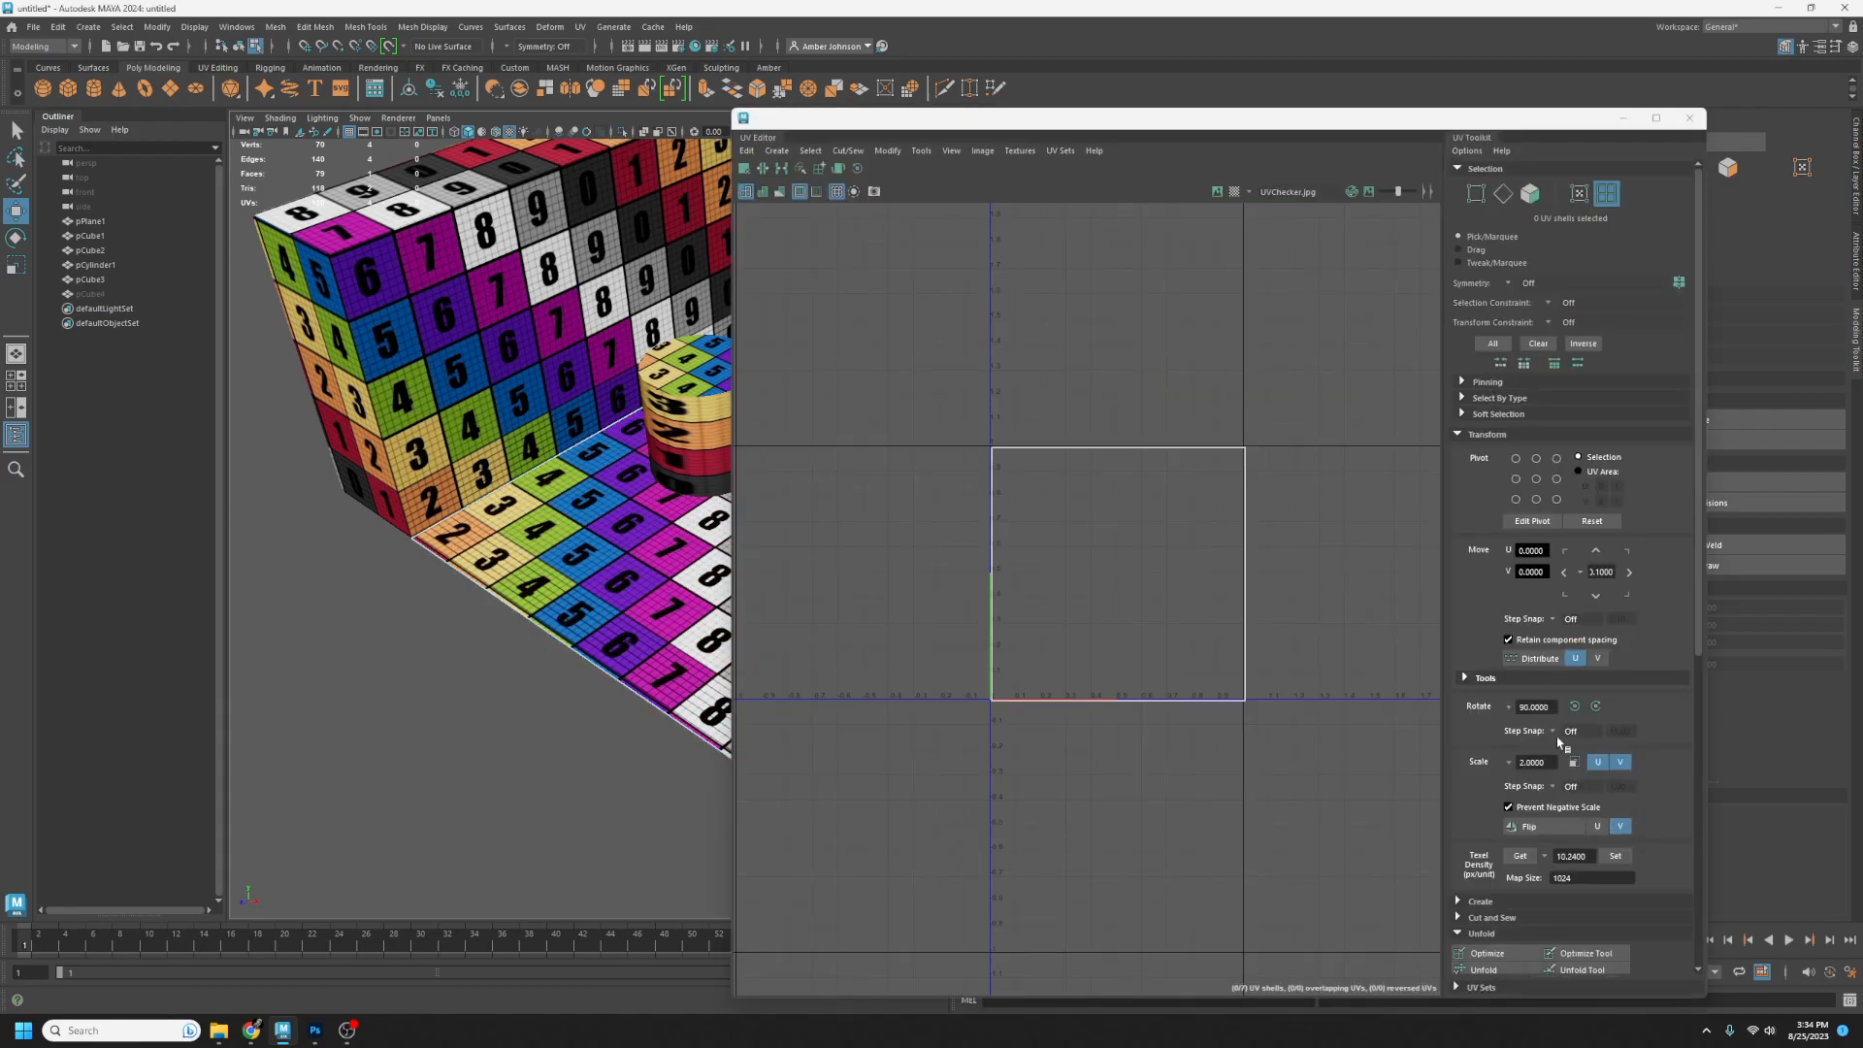
- Apply a texel density of 10.24 at map size 1024 to the floor plane's UV shell
{"action": "scroll", "coordinate": [1618, 617], "scroll_direction": "down", "scroll_amount": 3}
{"action": "left_click", "coordinate": [536, 591]}
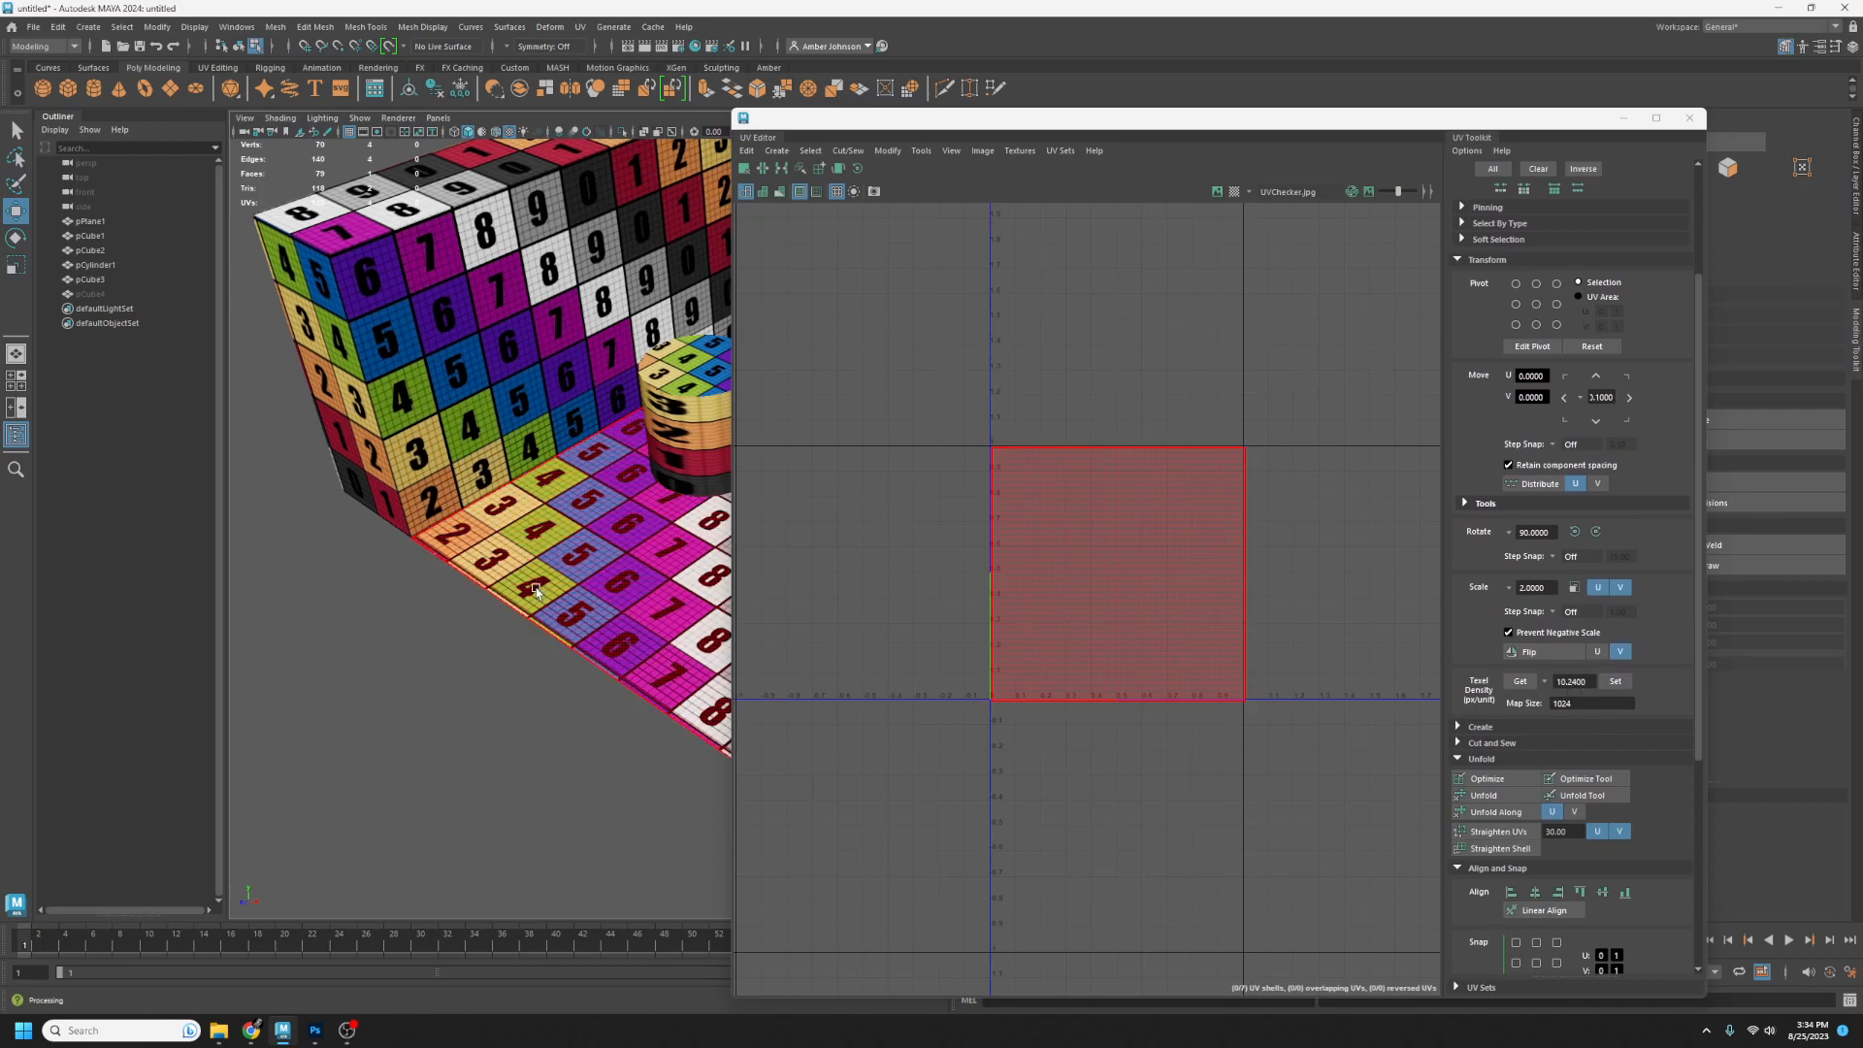
{"action": "left_click", "coordinate": [1614, 682]}
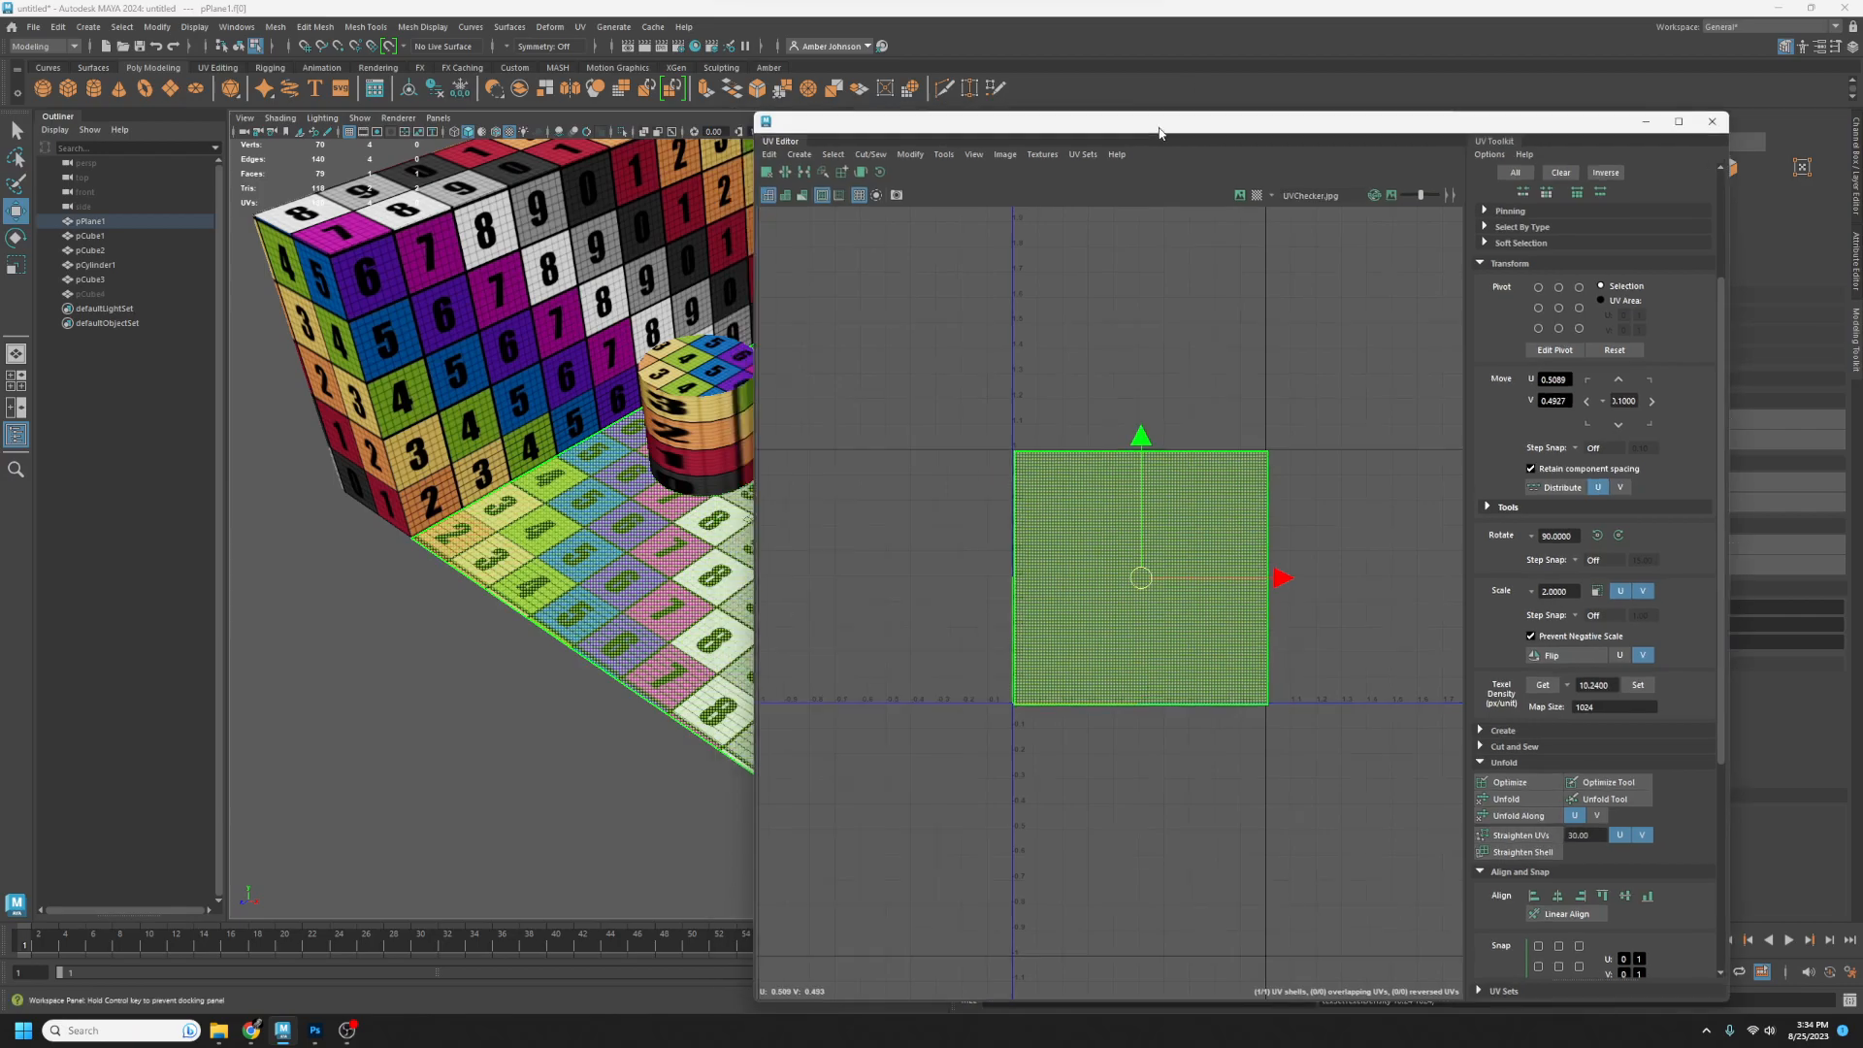
{"action": "left_click", "coordinate": [1689, 118]}
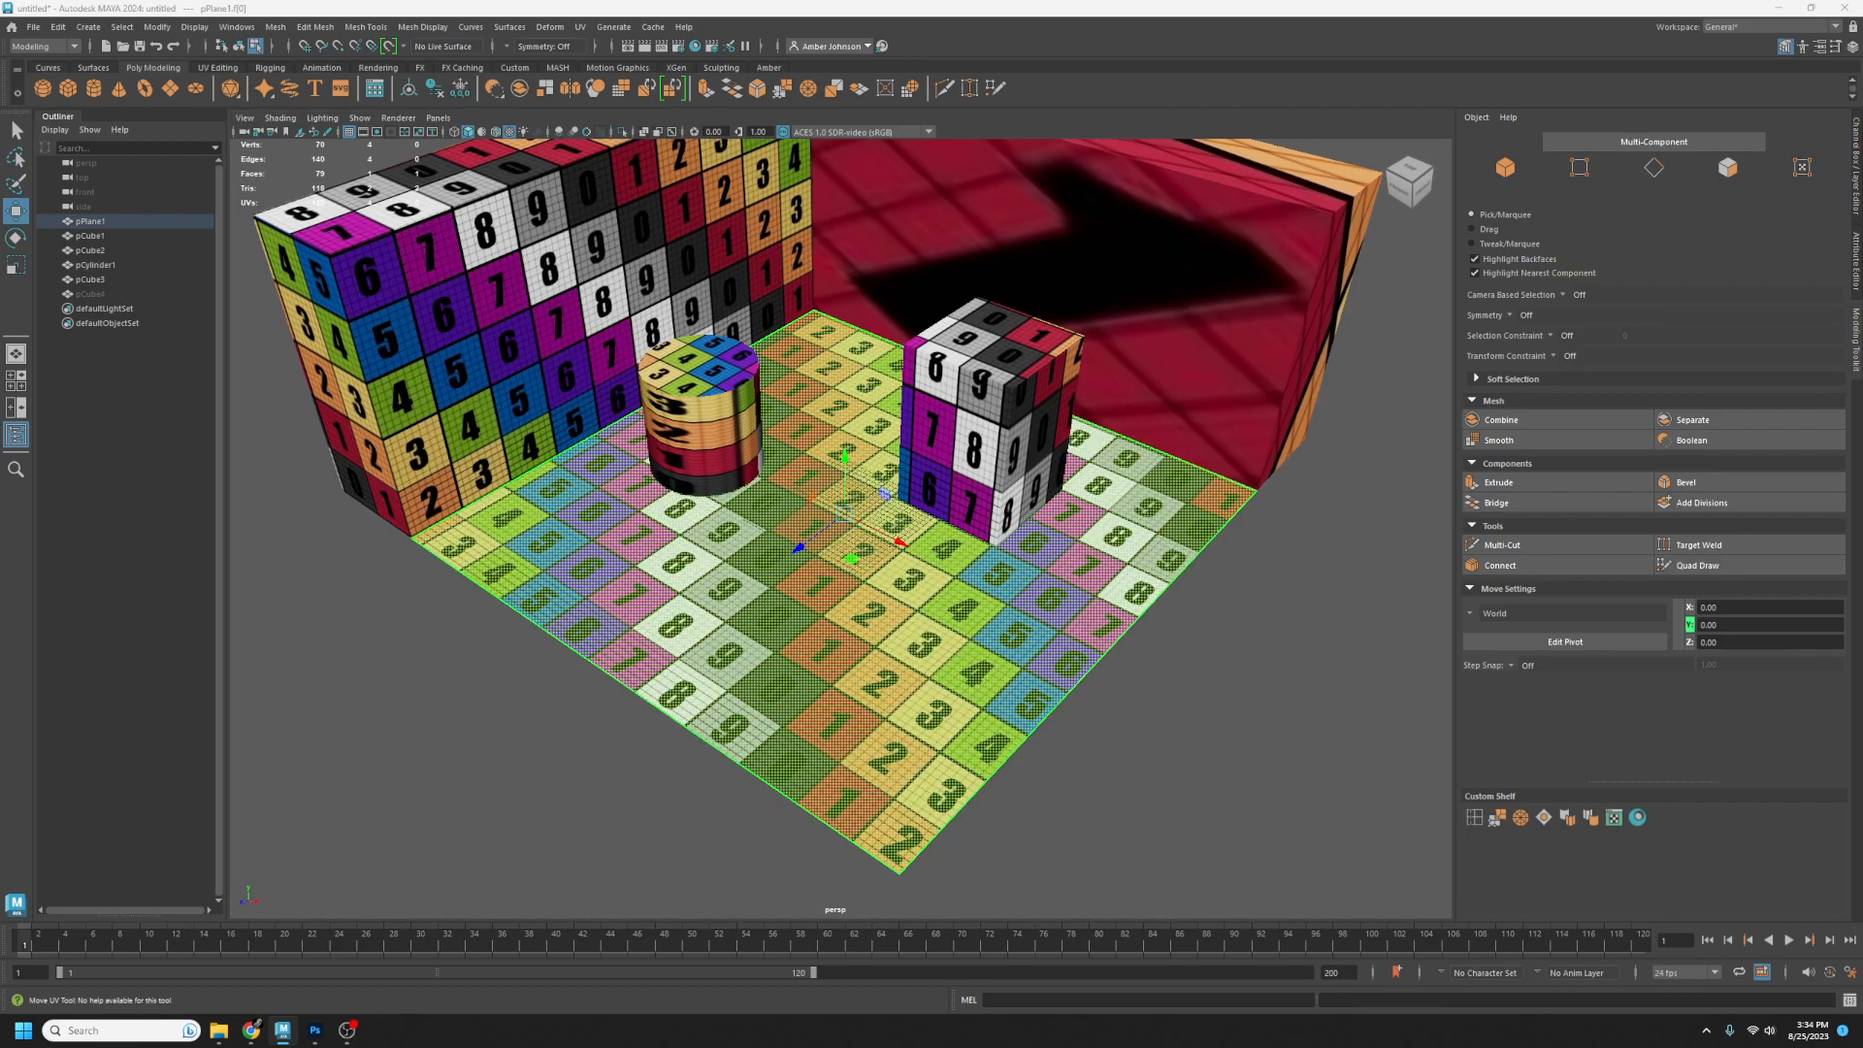
{"action": "left_click_drag", "start_coordinate": [1862, 92], "coordinate": [1247, 92]}
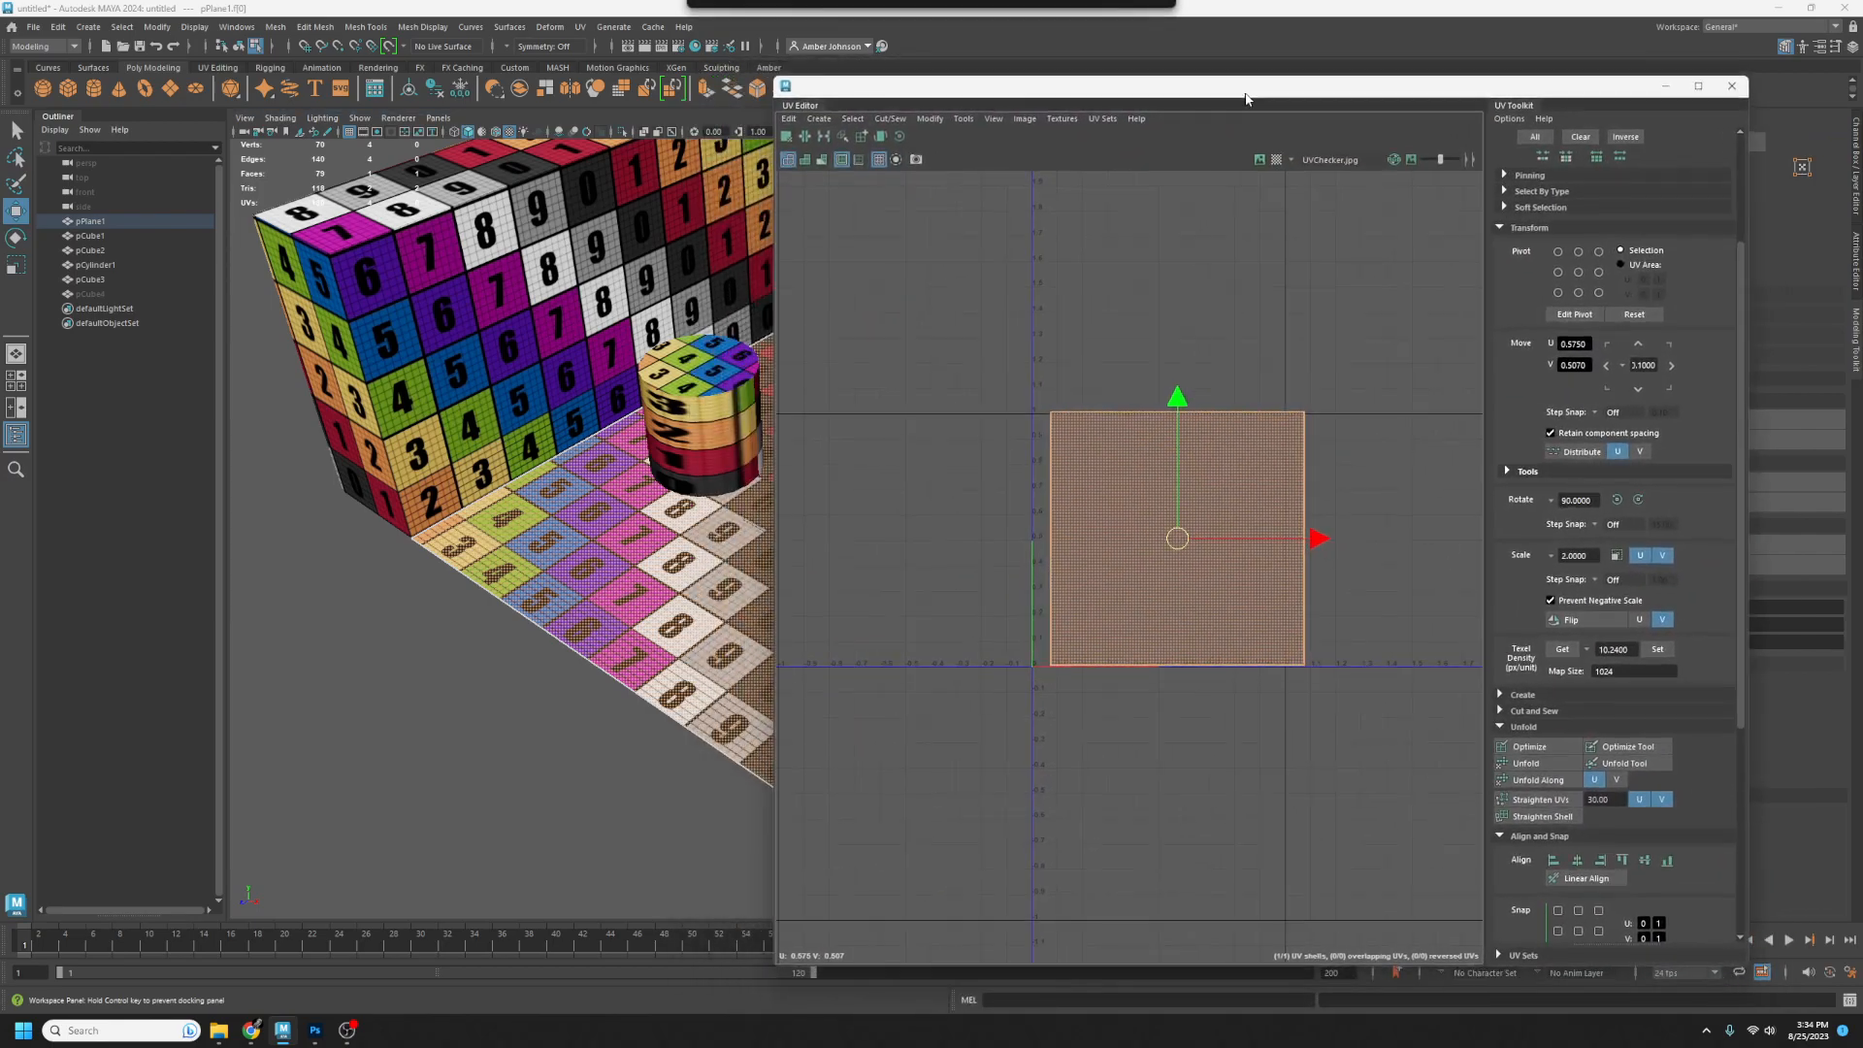
- Move the floor plane's UV shell freehand to about U 0.502, V 0.496, near the corner of the 0–1 tile
{"action": "scroll", "coordinate": [1216, 539], "scroll_direction": "up", "scroll_amount": 6}
{"action": "middle_click_drag", "start_coordinate": [1047, 715], "coordinate": [1214, 665], "text": "alt"}
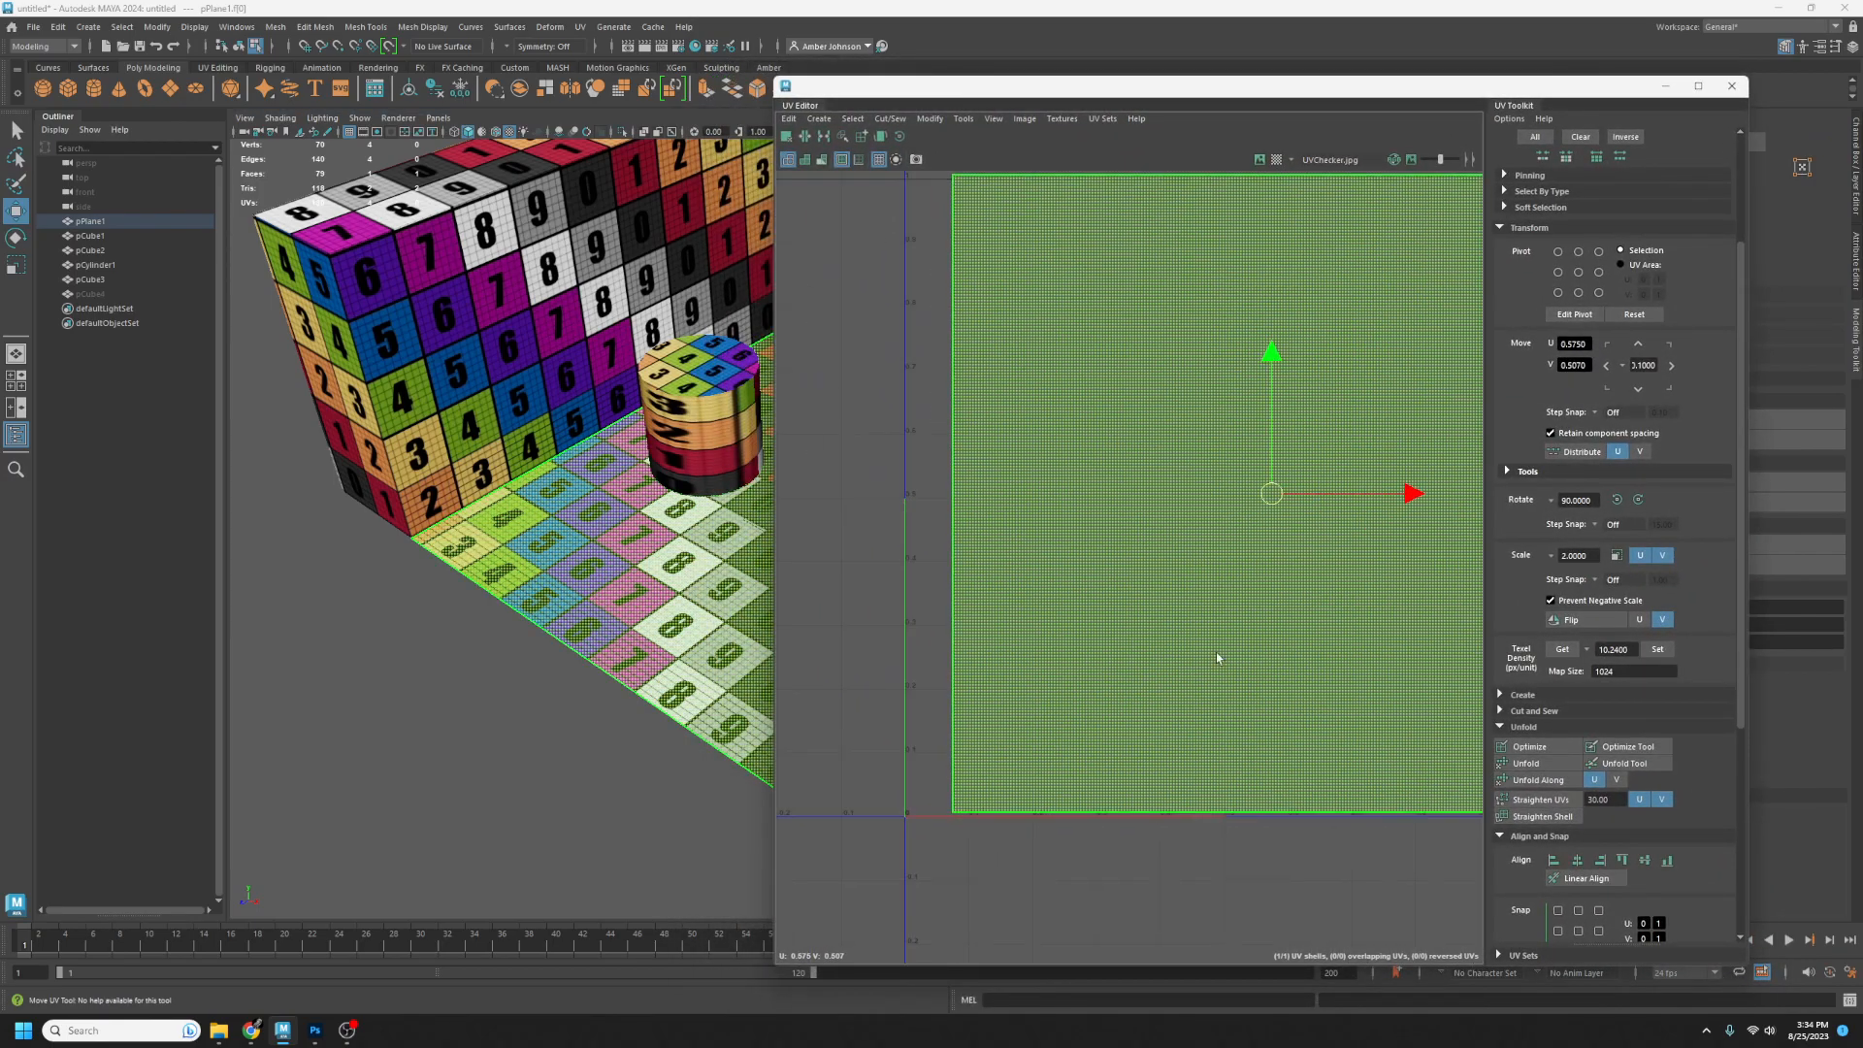
{"action": "left_click_drag", "start_coordinate": [1268, 495], "coordinate": [1229, 513]}
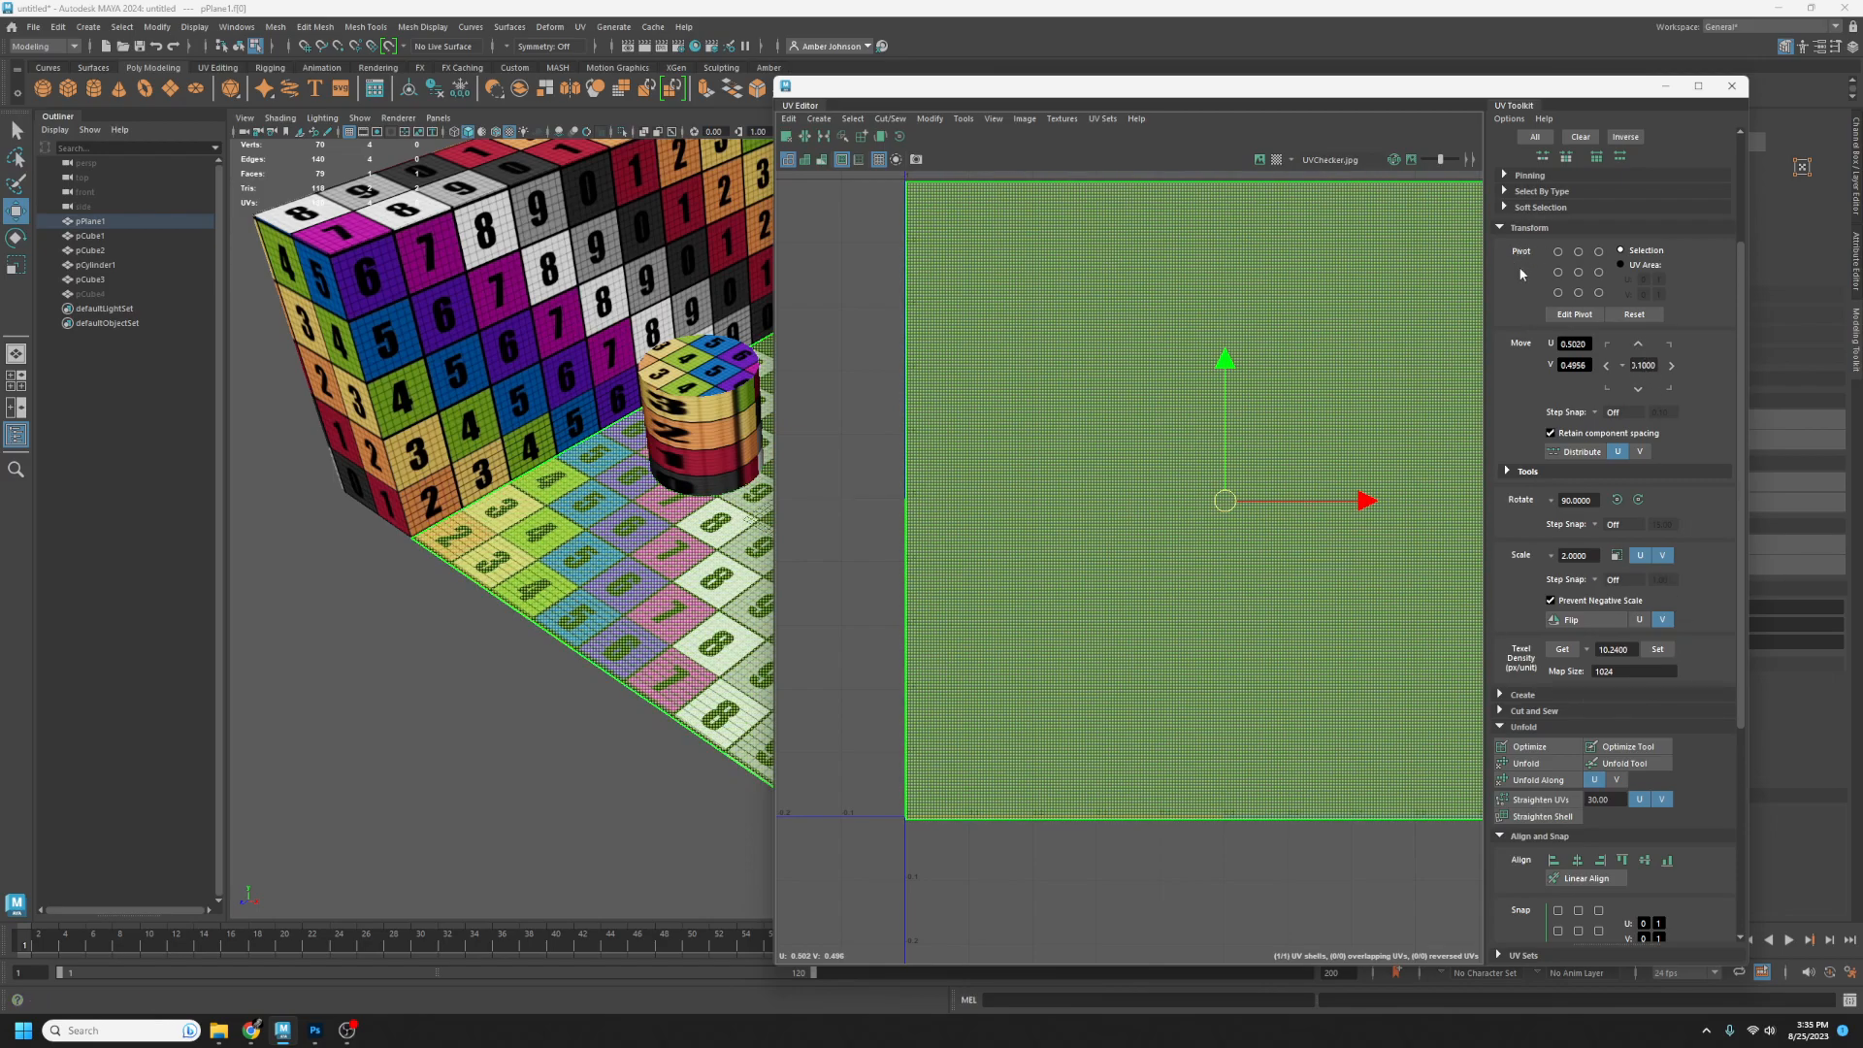
{"action": "scroll", "coordinate": [1613, 508], "scroll_direction": "down", "scroll_amount": 6}
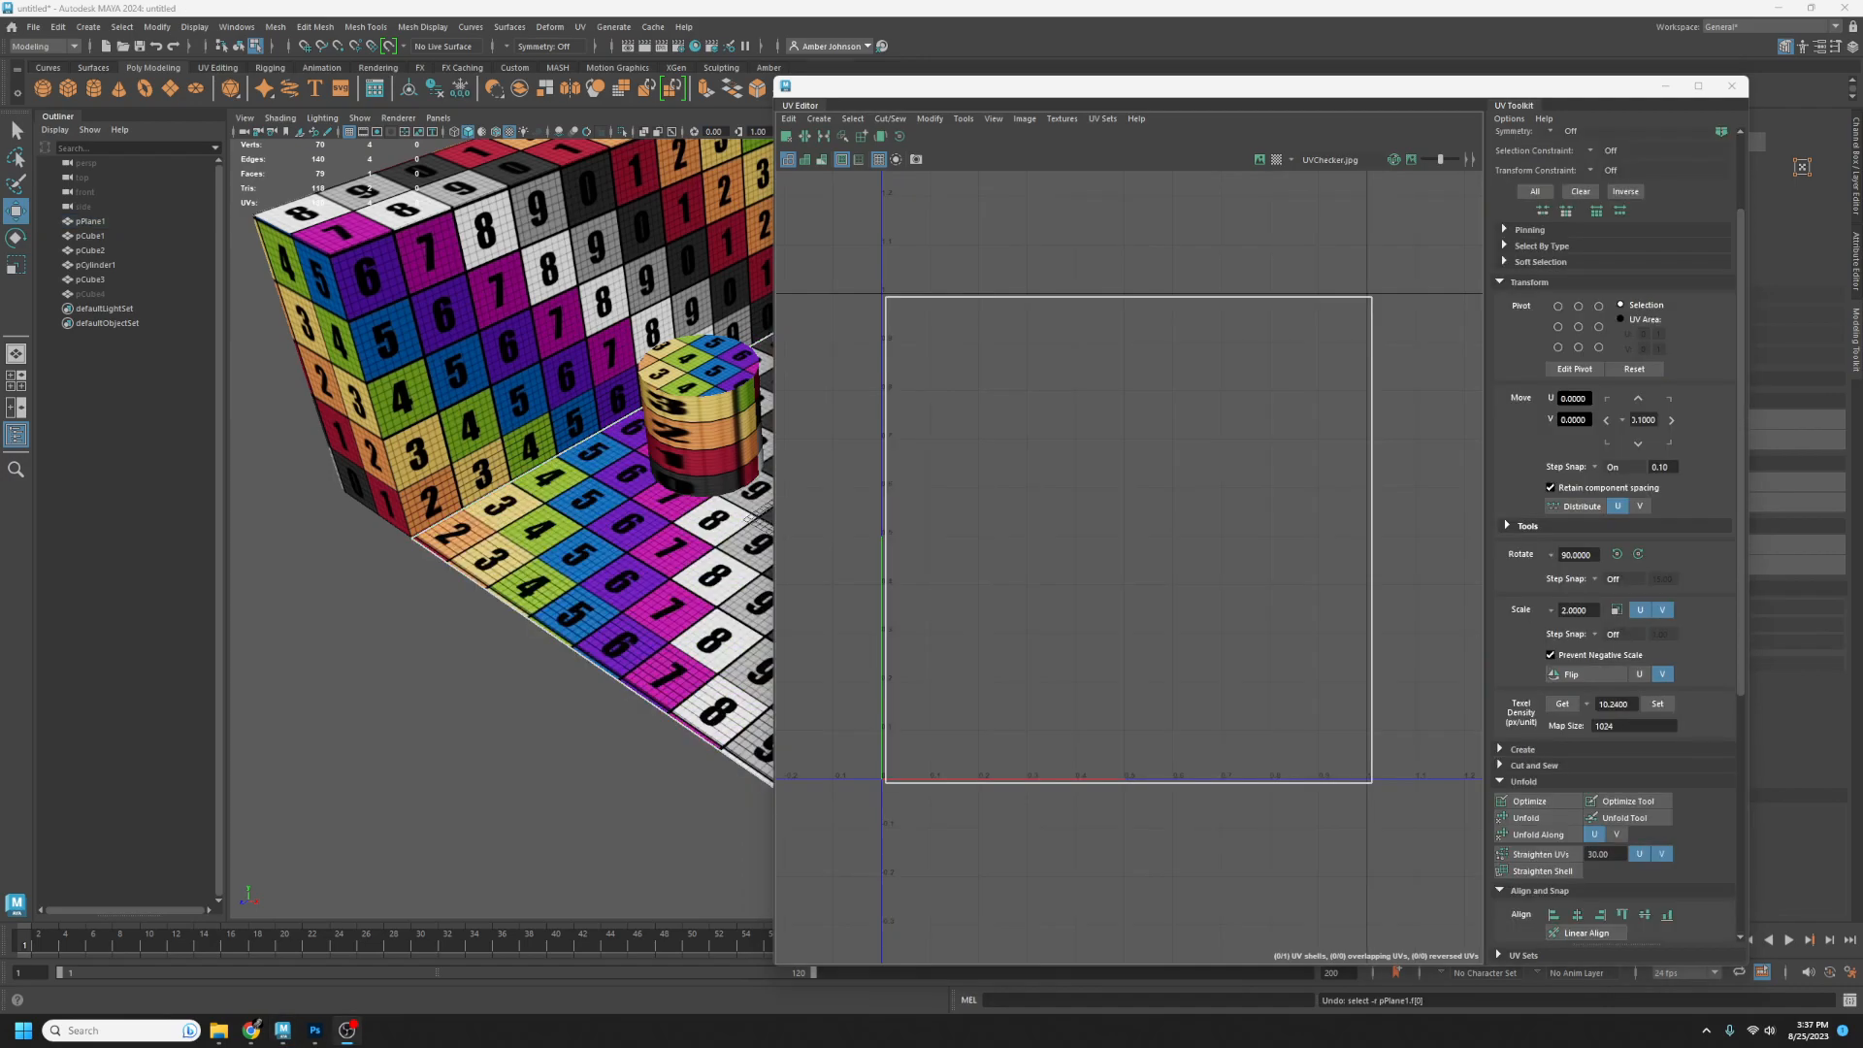
- Select the floor plane's UV shell and set its position to U 0.5 and V 0.5
{"action": "left_click", "coordinate": [1020, 450]}
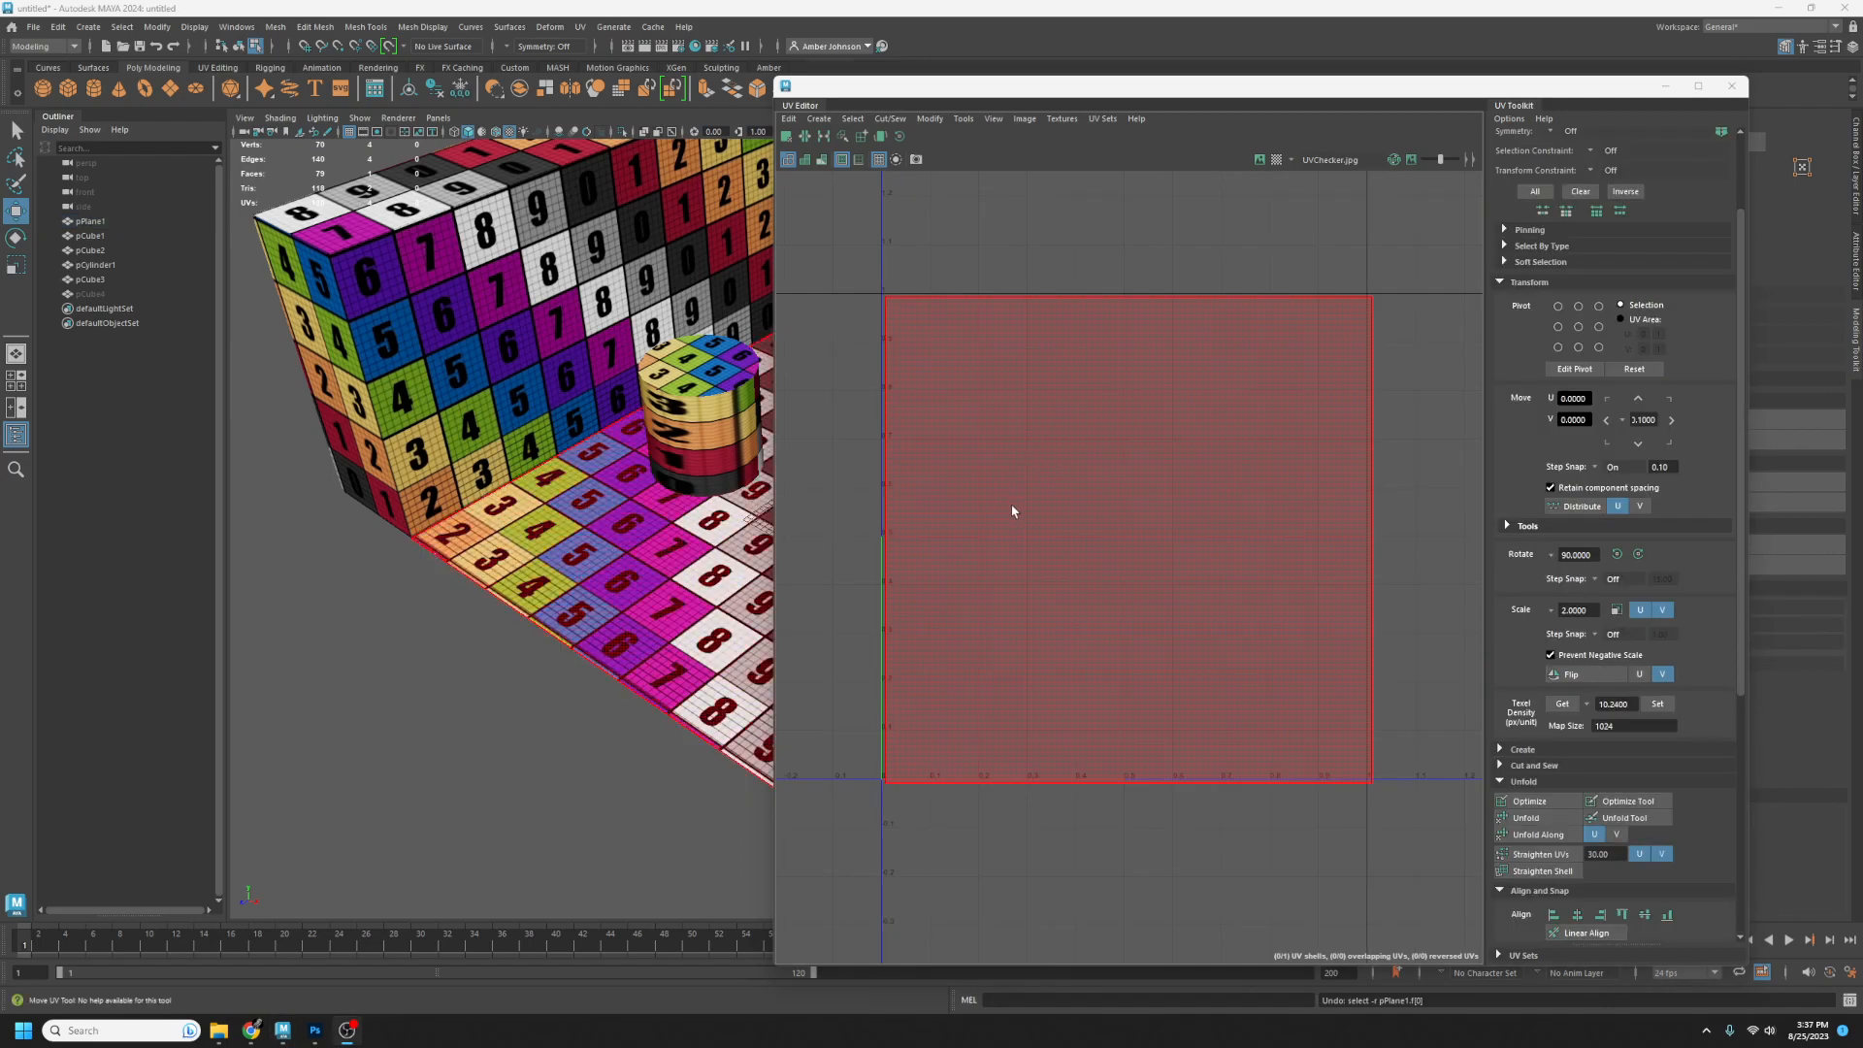
{"action": "key", "text": "w"}
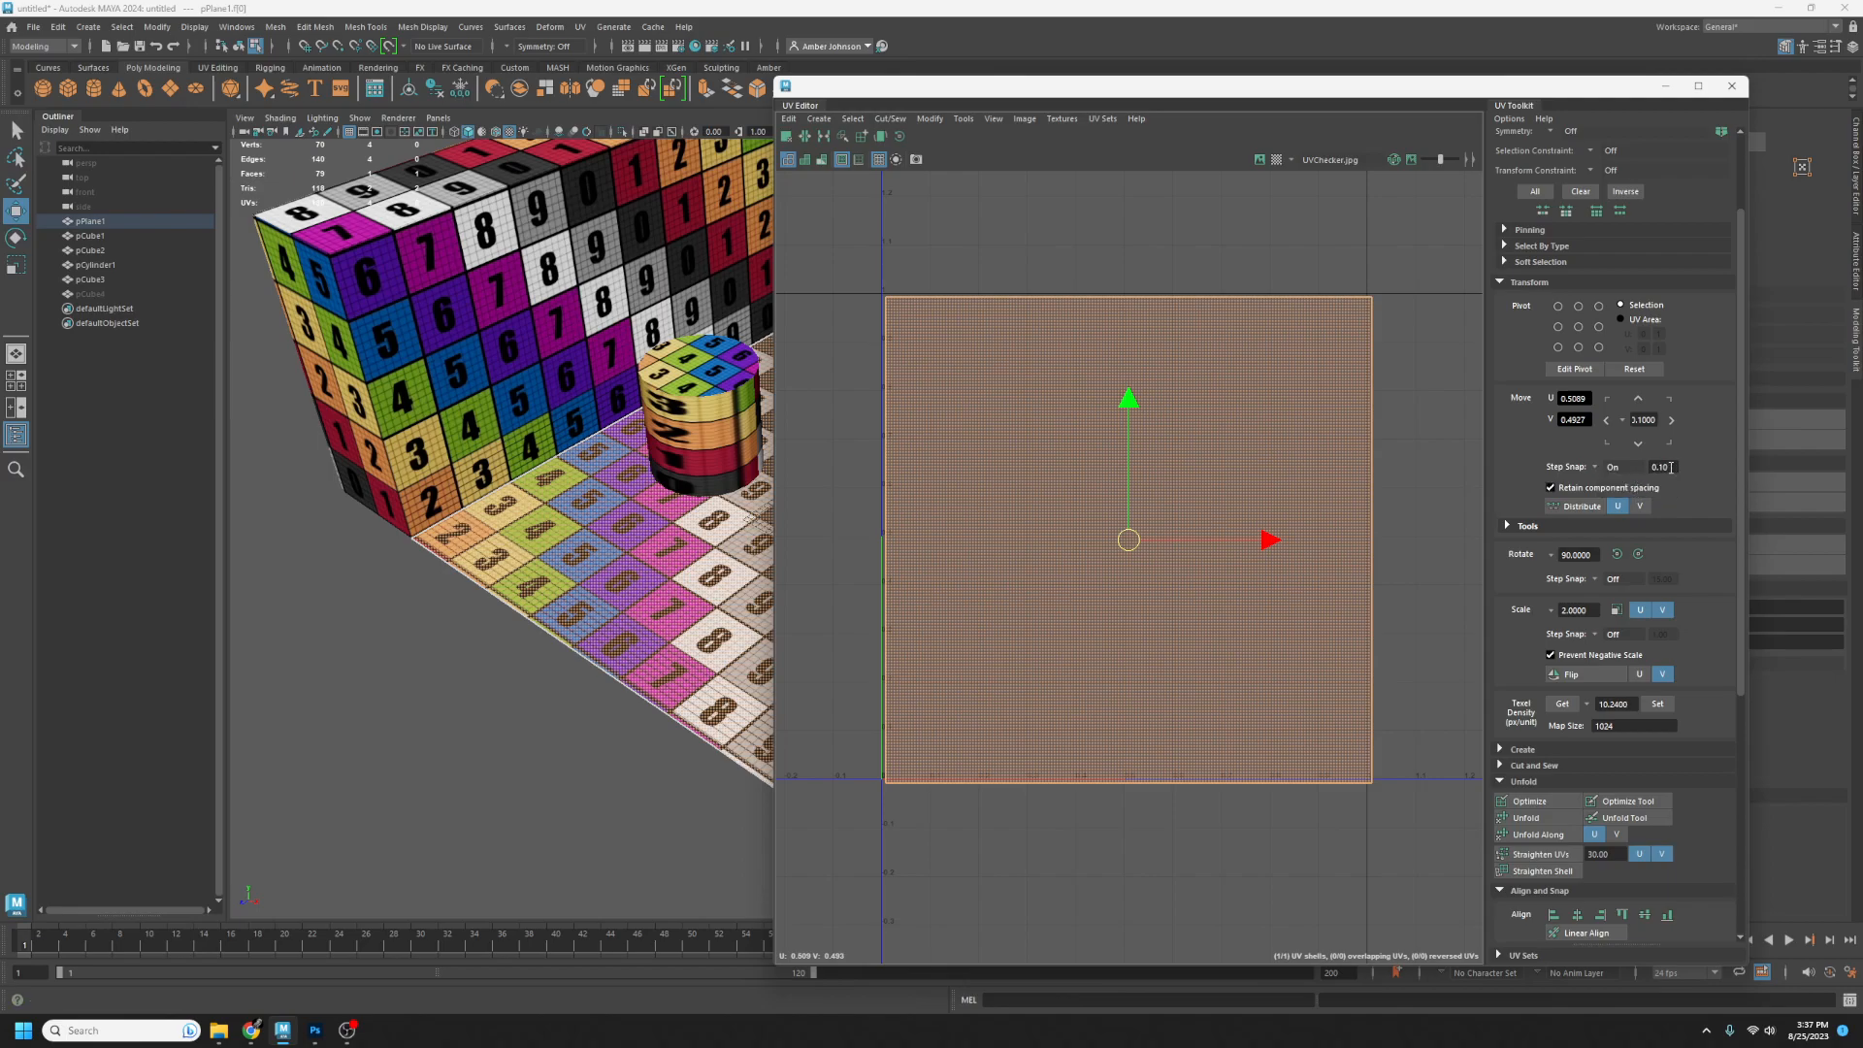
{"action": "mouse_move", "coordinate": [1265, 538]}
{"action": "left_mouse_down"}
{"action": "mouse_move", "coordinate": [1364, 542]}
{"action": "mouse_move", "coordinate": [1265, 543]}
{"action": "left_mouse_up"}
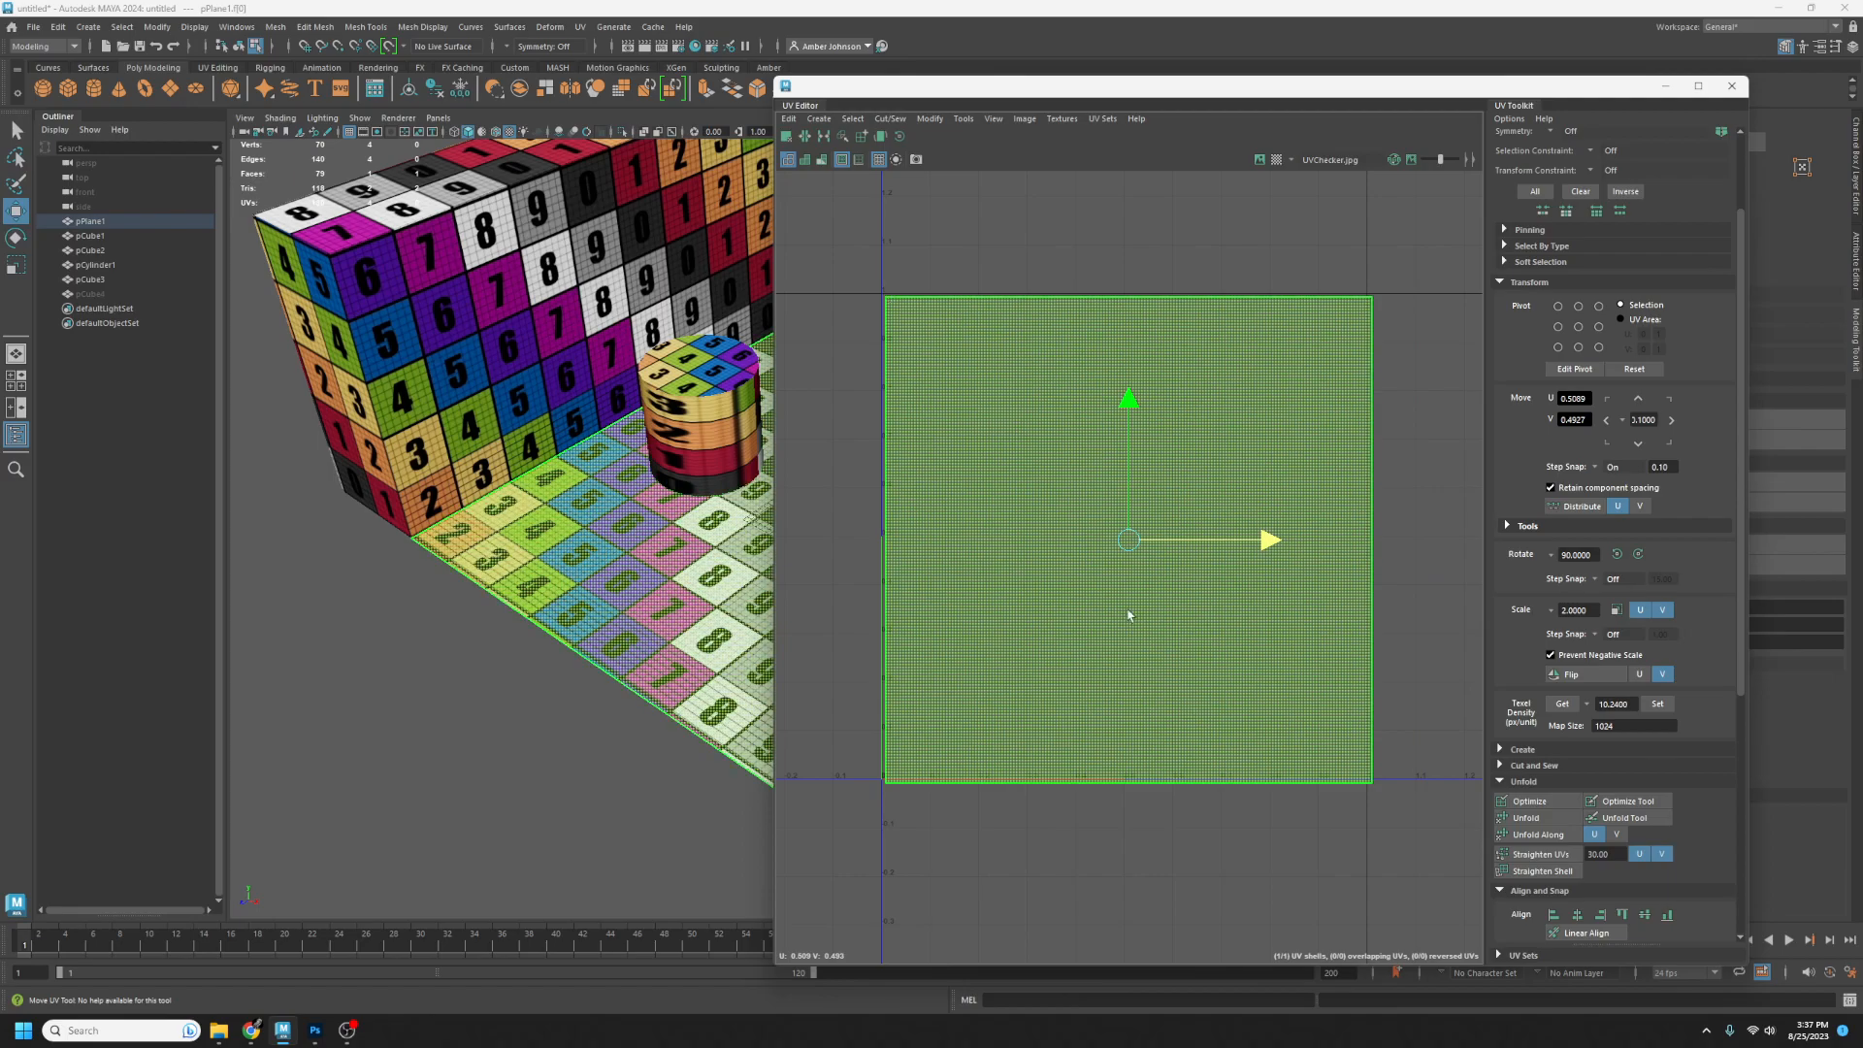
{"action": "left_click", "coordinate": [1589, 398]}
{"action": "type", "text": "0.5"}
{"action": "key", "text": "Tab"}
{"action": "type", "text": "0.5"}
{"action": "key", "text": "Return"}
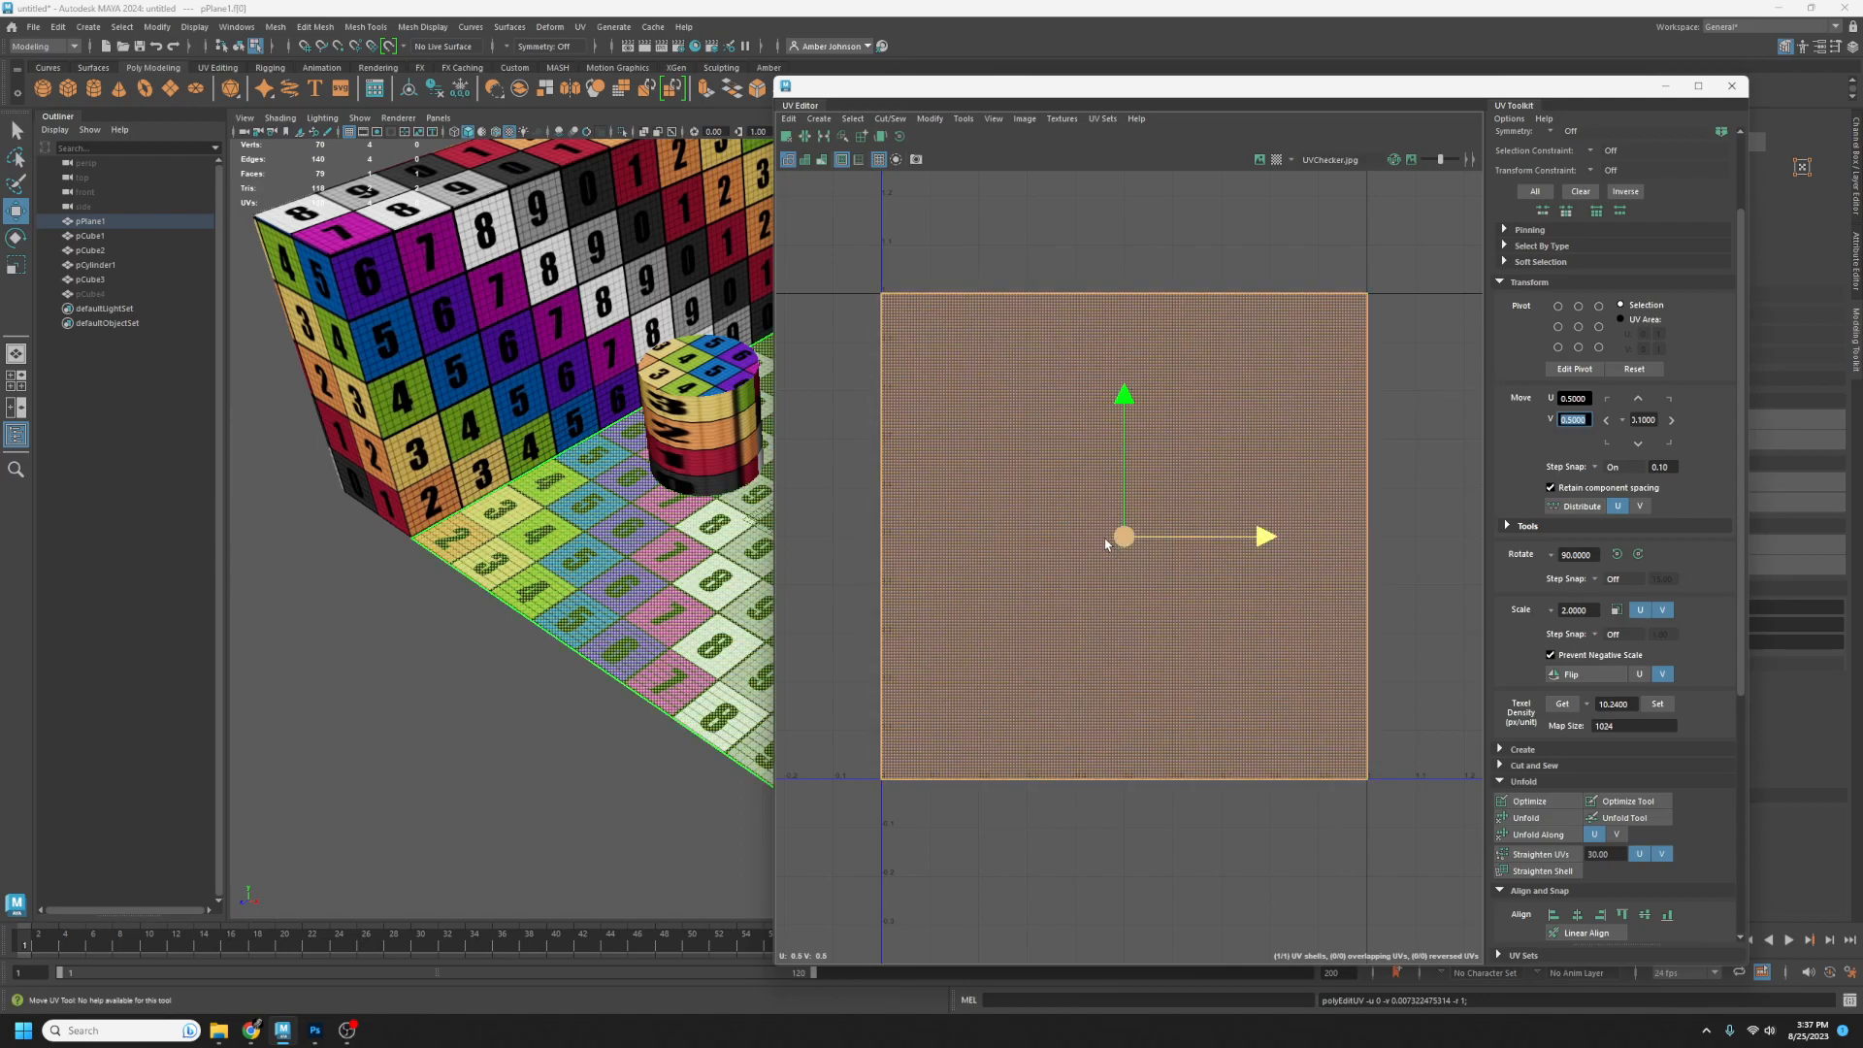
- Nudge the floor shell along U in 0.1 increments, out to 0.9, back to 0.3, and return it to 0.5
{"action": "left_click", "coordinate": [1671, 421]}
{"action": "left_click", "coordinate": [1671, 420]}
{"action": "left_click", "coordinate": [1671, 420]}
{"action": "left_click", "coordinate": [1671, 420]}
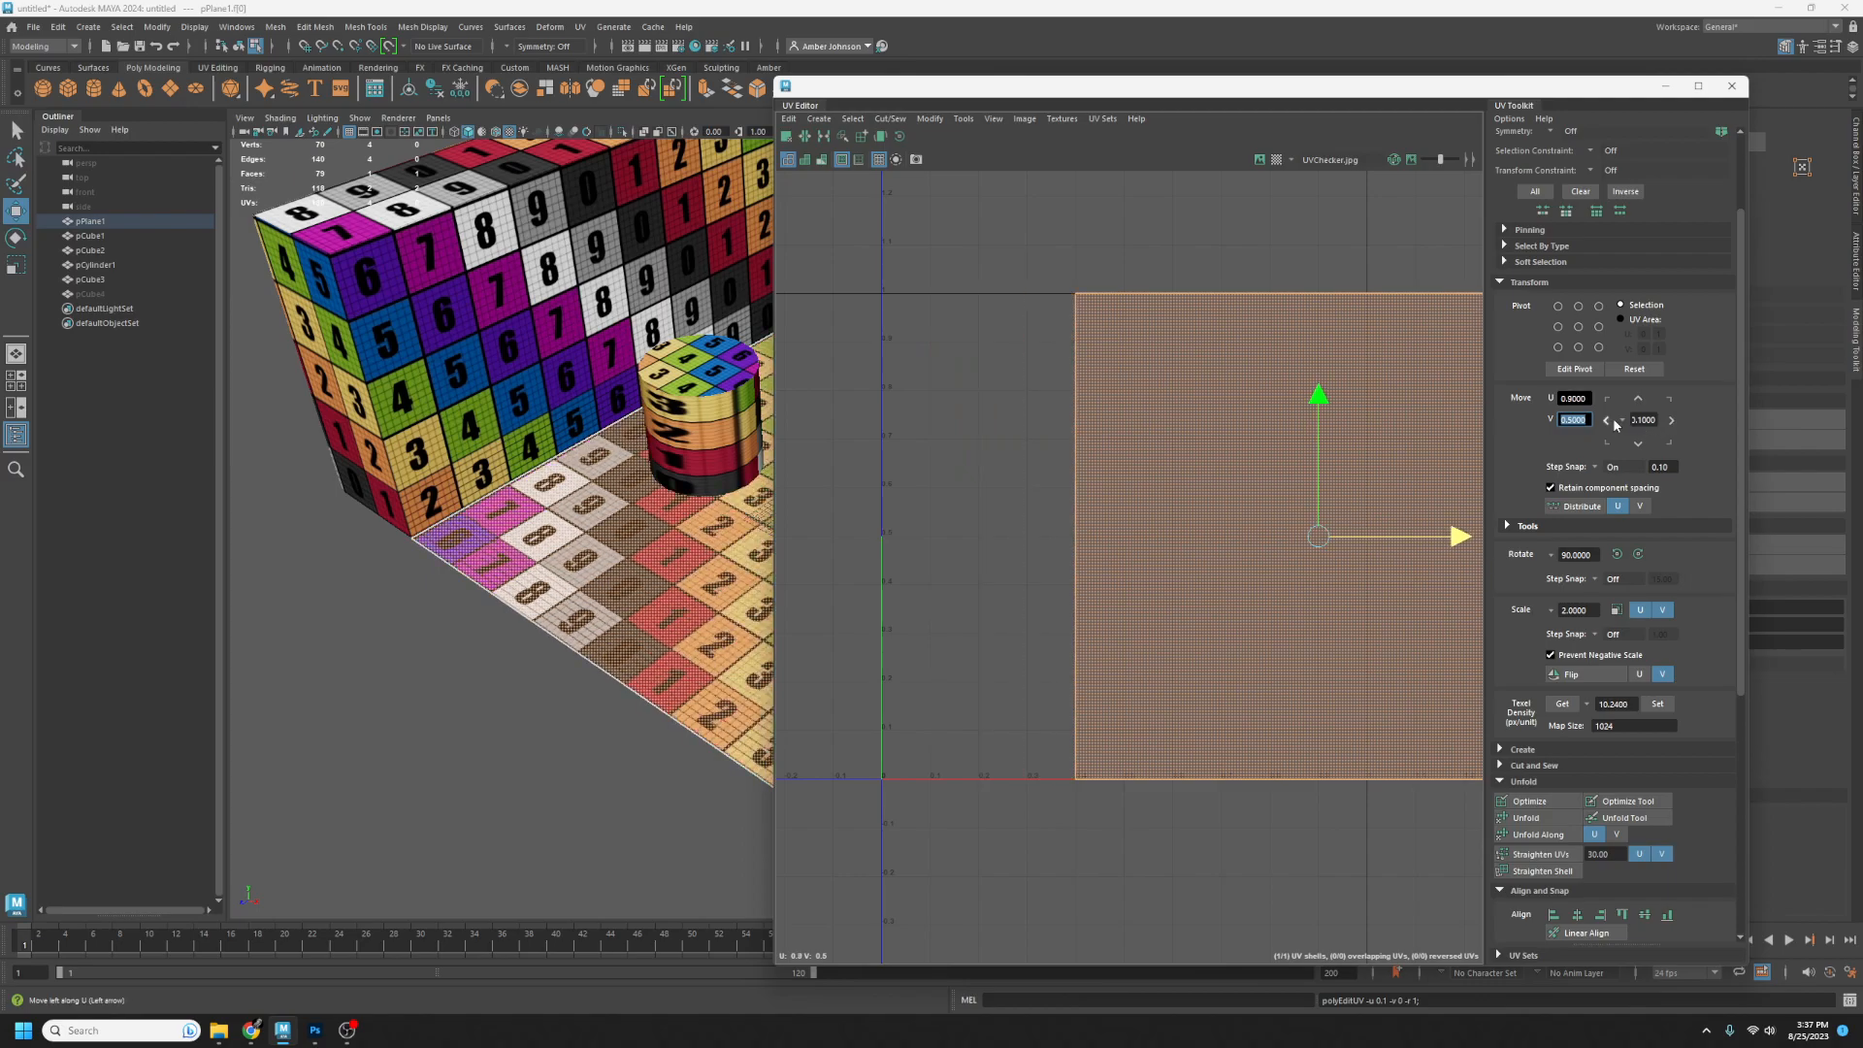
{"action": "left_click", "coordinate": [1608, 420]}
{"action": "left_click", "coordinate": [1608, 420]}
{"action": "left_click", "coordinate": [1608, 420]}
{"action": "left_click", "coordinate": [1607, 421]}
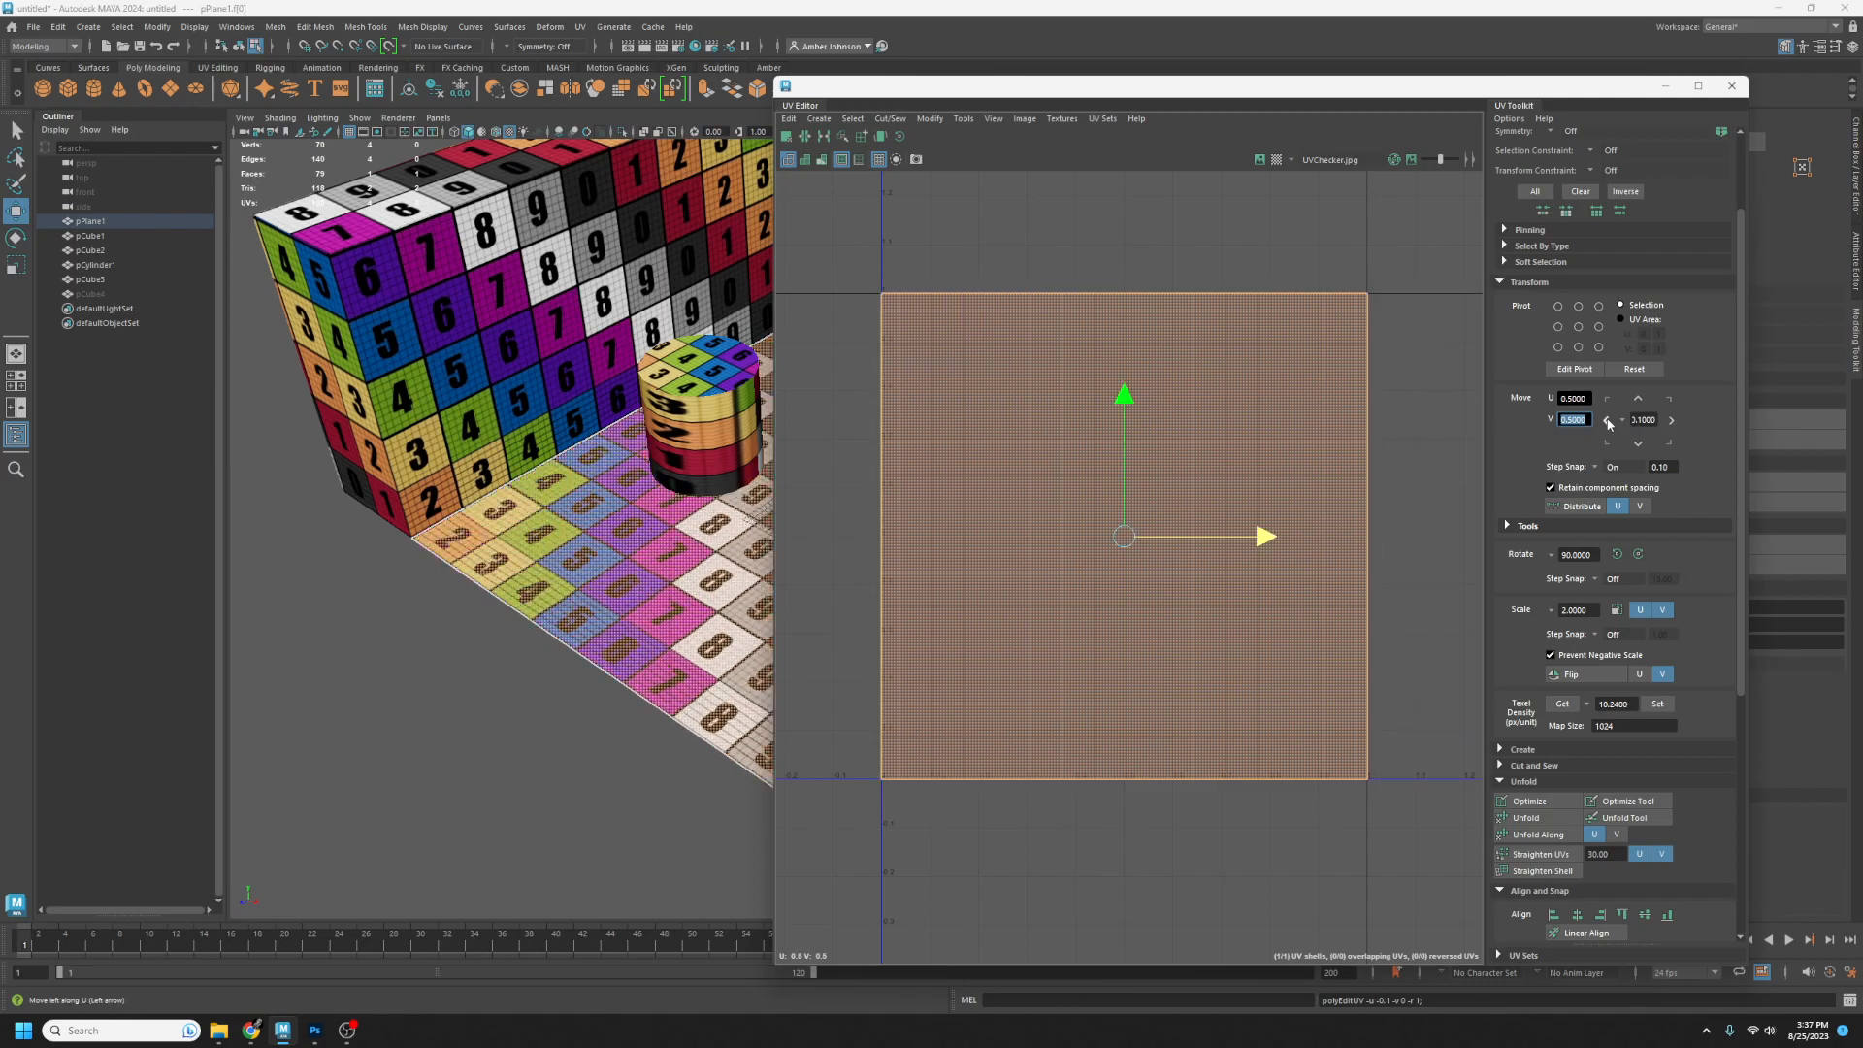
{"action": "left_click", "coordinate": [1608, 420]}
{"action": "left_click", "coordinate": [1608, 420]}
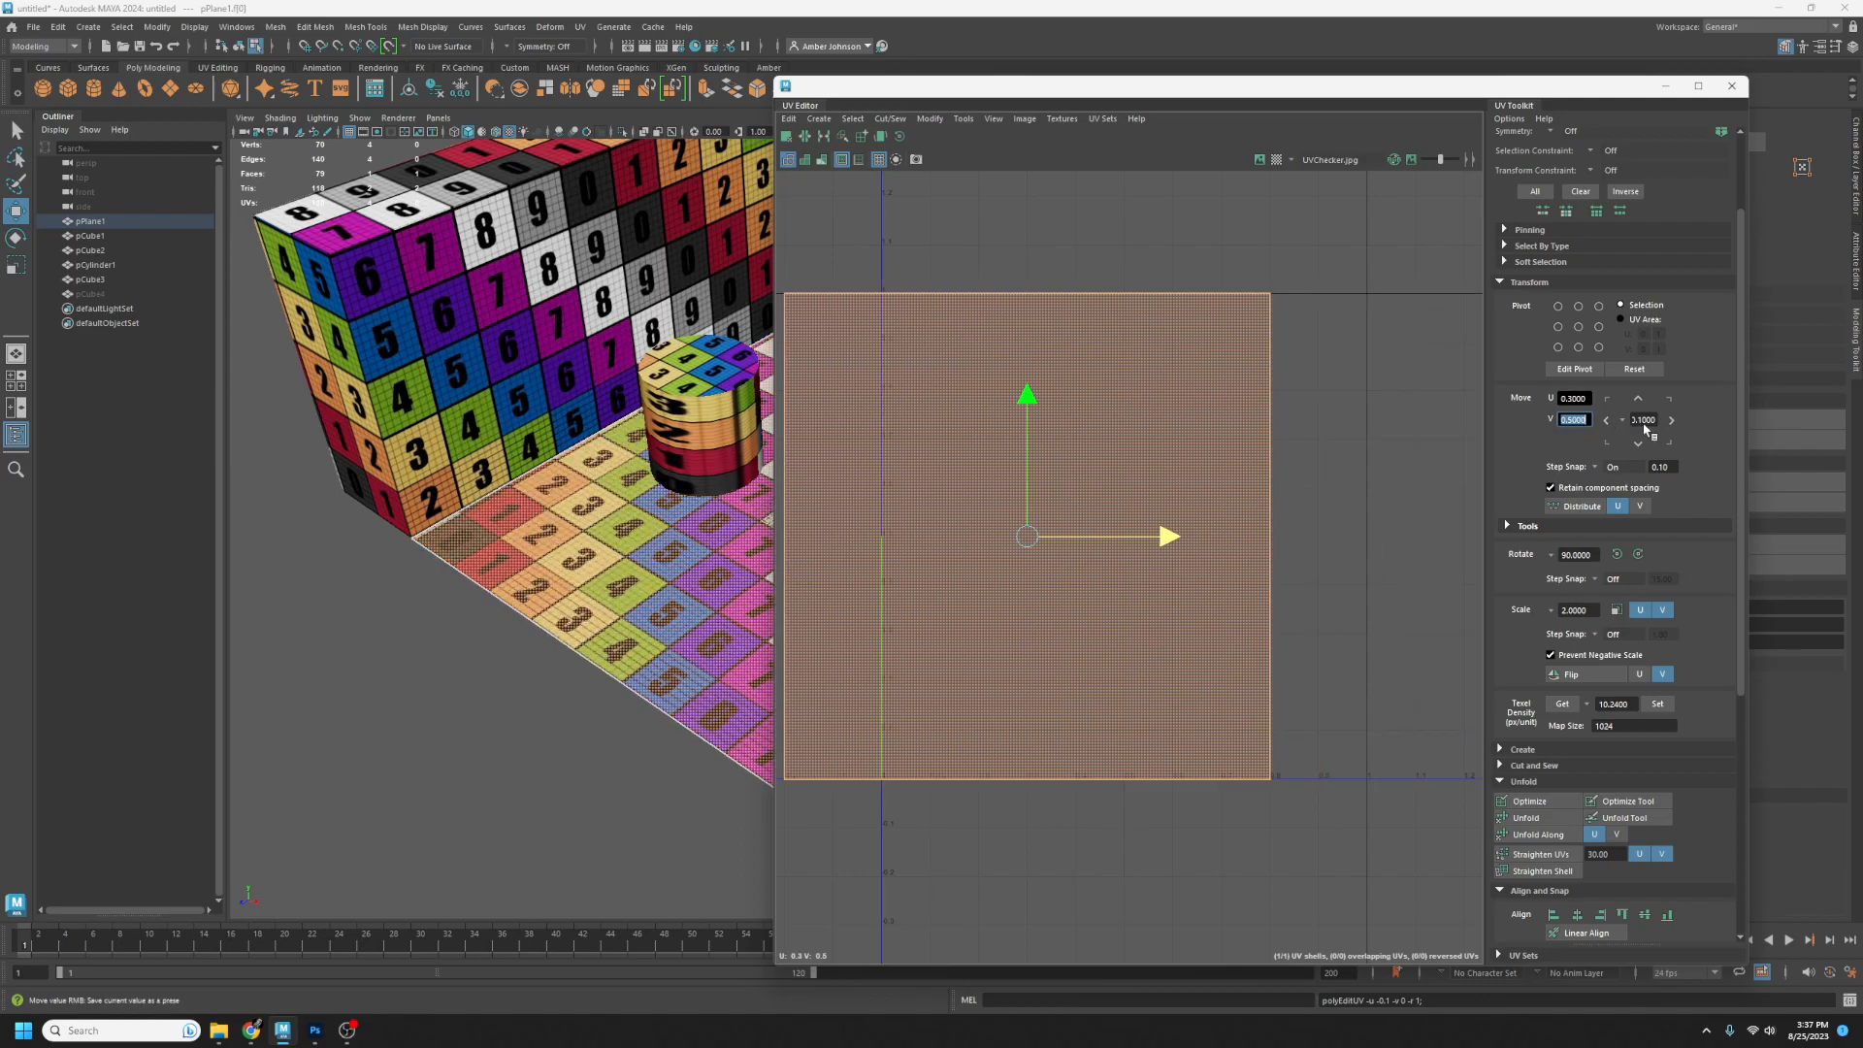
{"action": "left_click", "coordinate": [1672, 420]}
{"action": "left_click", "coordinate": [1672, 420]}
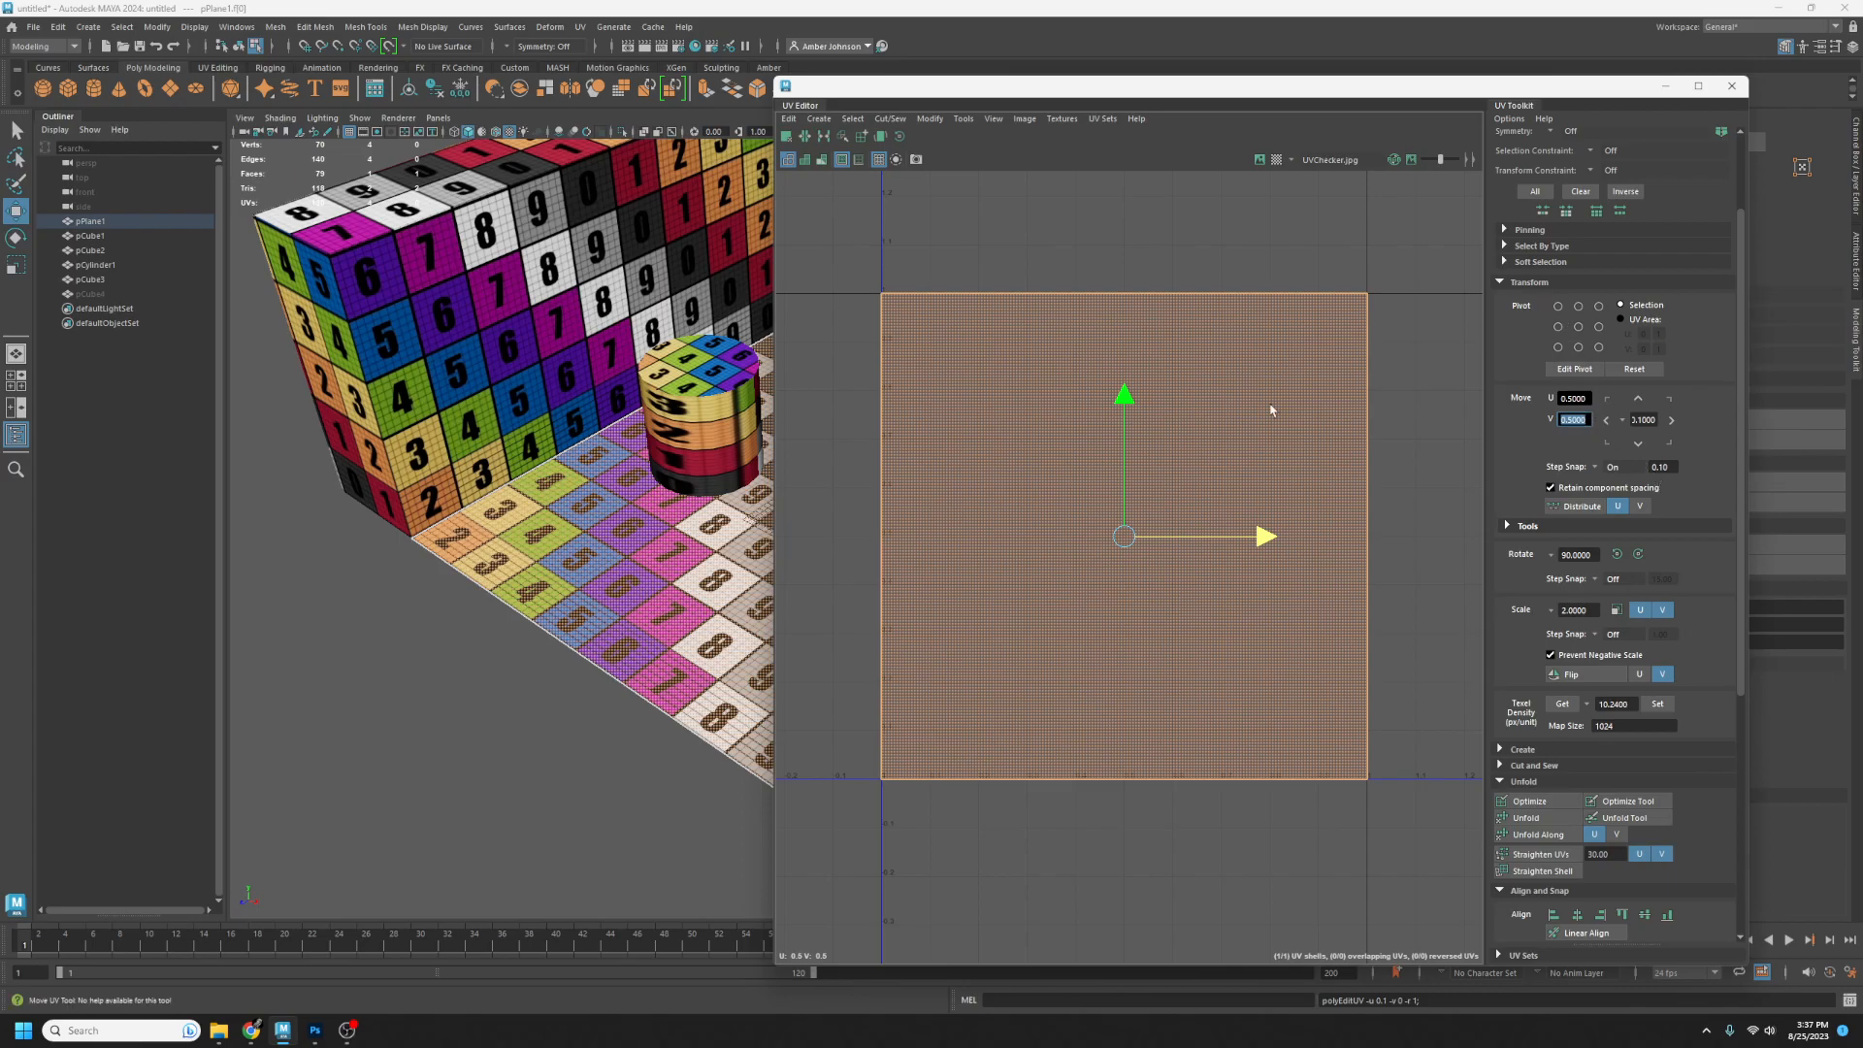
- Set the floor shell's transform pivot to its lower-left corner and leave the Move tool
{"action": "left_click", "coordinate": [1559, 347]}
{"action": "type", "text": "e"}
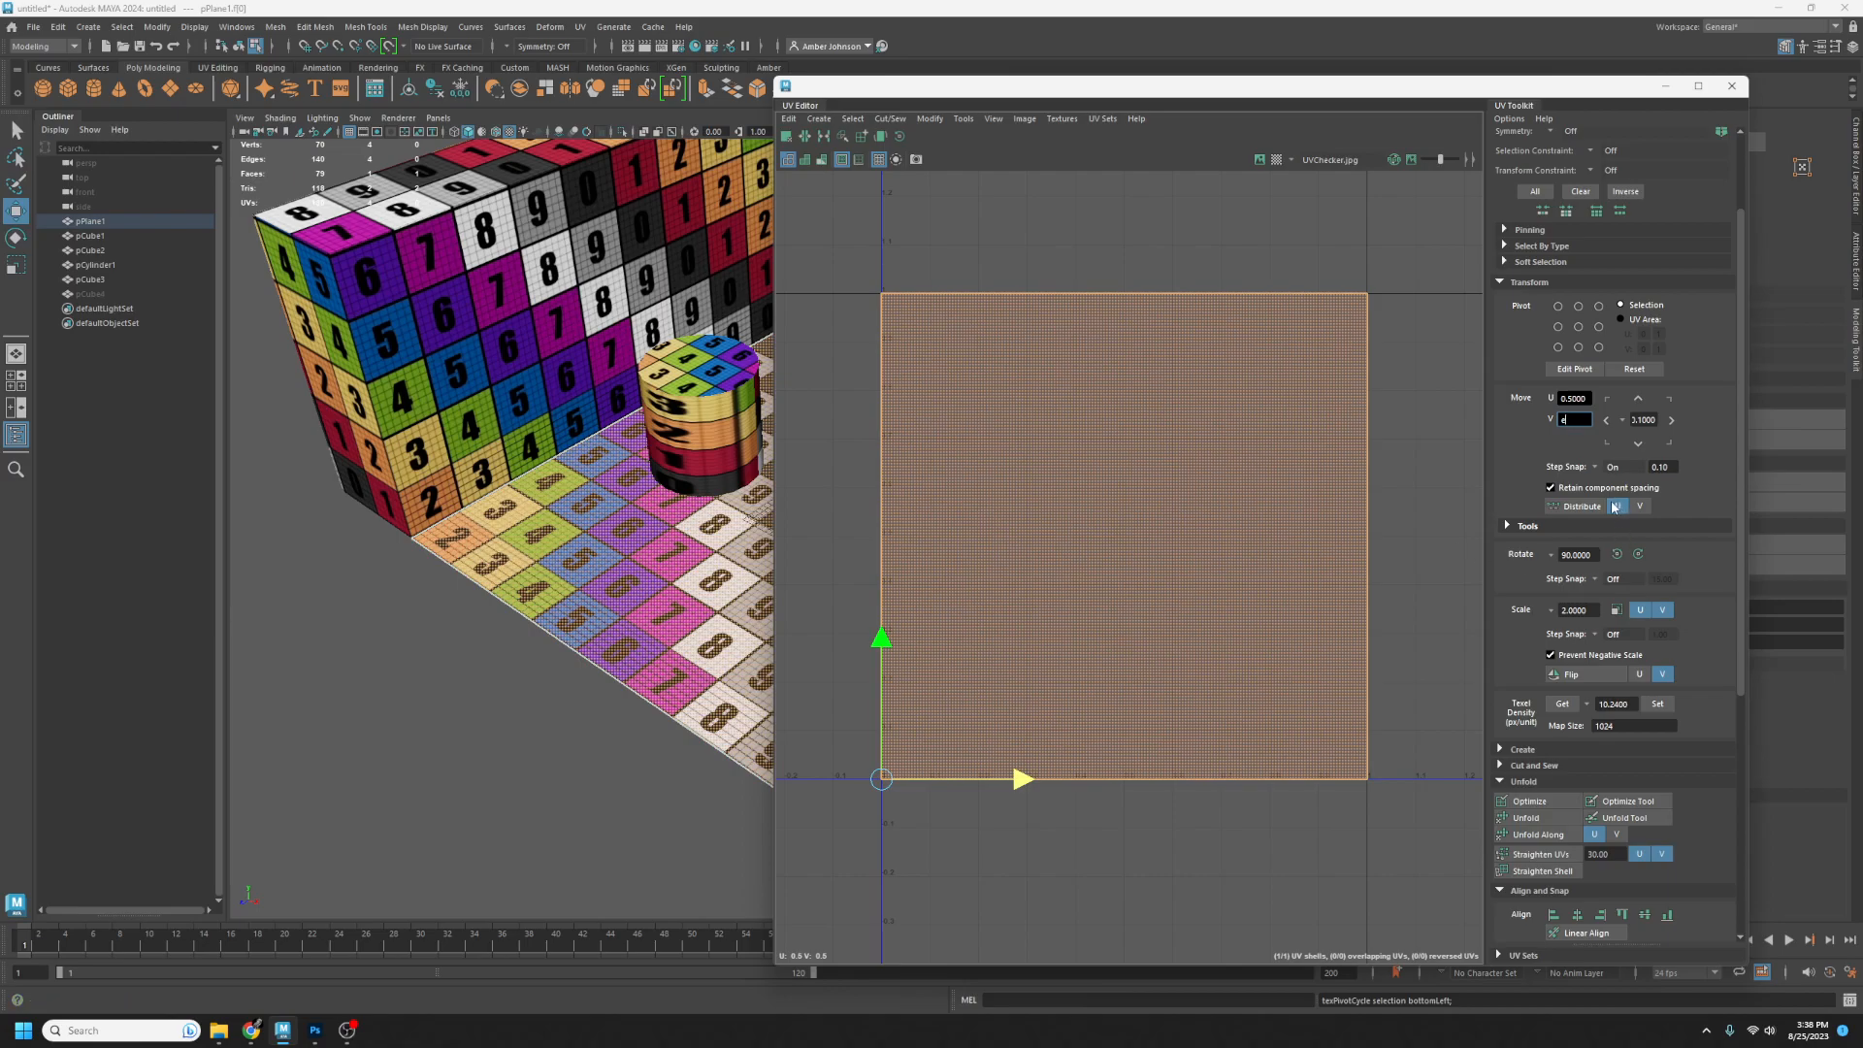
{"action": "key", "text": "Return"}
{"action": "type", "text": "0"}
{"action": "key", "text": "Return"}
{"action": "middle_click_drag", "start_coordinate": [1272, 507], "coordinate": [1277, 362], "text": "alt"}
{"action": "left_click_drag", "start_coordinate": [966, 666], "coordinate": [958, 419]}
{"action": "middle_click_drag", "start_coordinate": [1144, 604], "coordinate": [1144, 674], "text": "alt"}
{"action": "key", "text": "q"}
{"action": "scroll", "coordinate": [1154, 675], "scroll_direction": "down", "scroll_amount": 3}
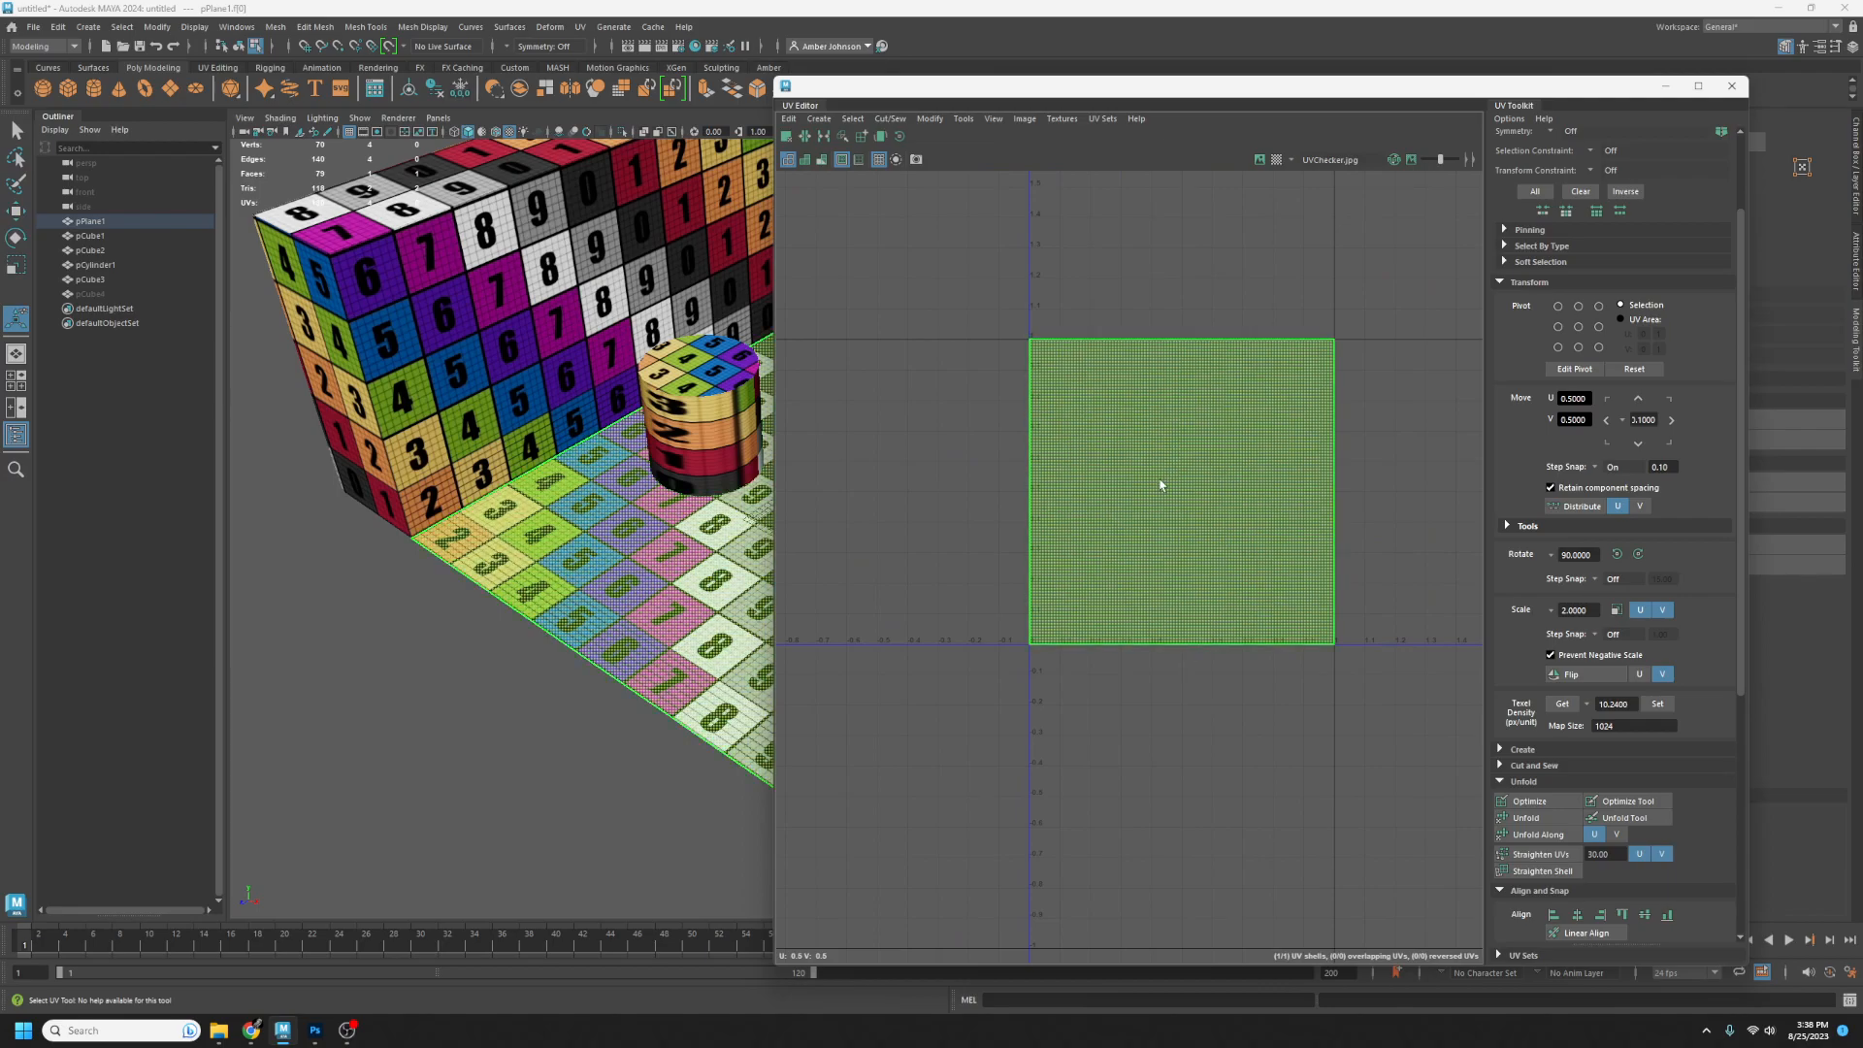
- Try rotating the floor shell freely about its lower-left corner with the Rotate tool
{"action": "key", "text": "r"}
{"action": "key", "text": "e"}
{"action": "key", "text": "w"}
{"action": "key", "text": "e"}
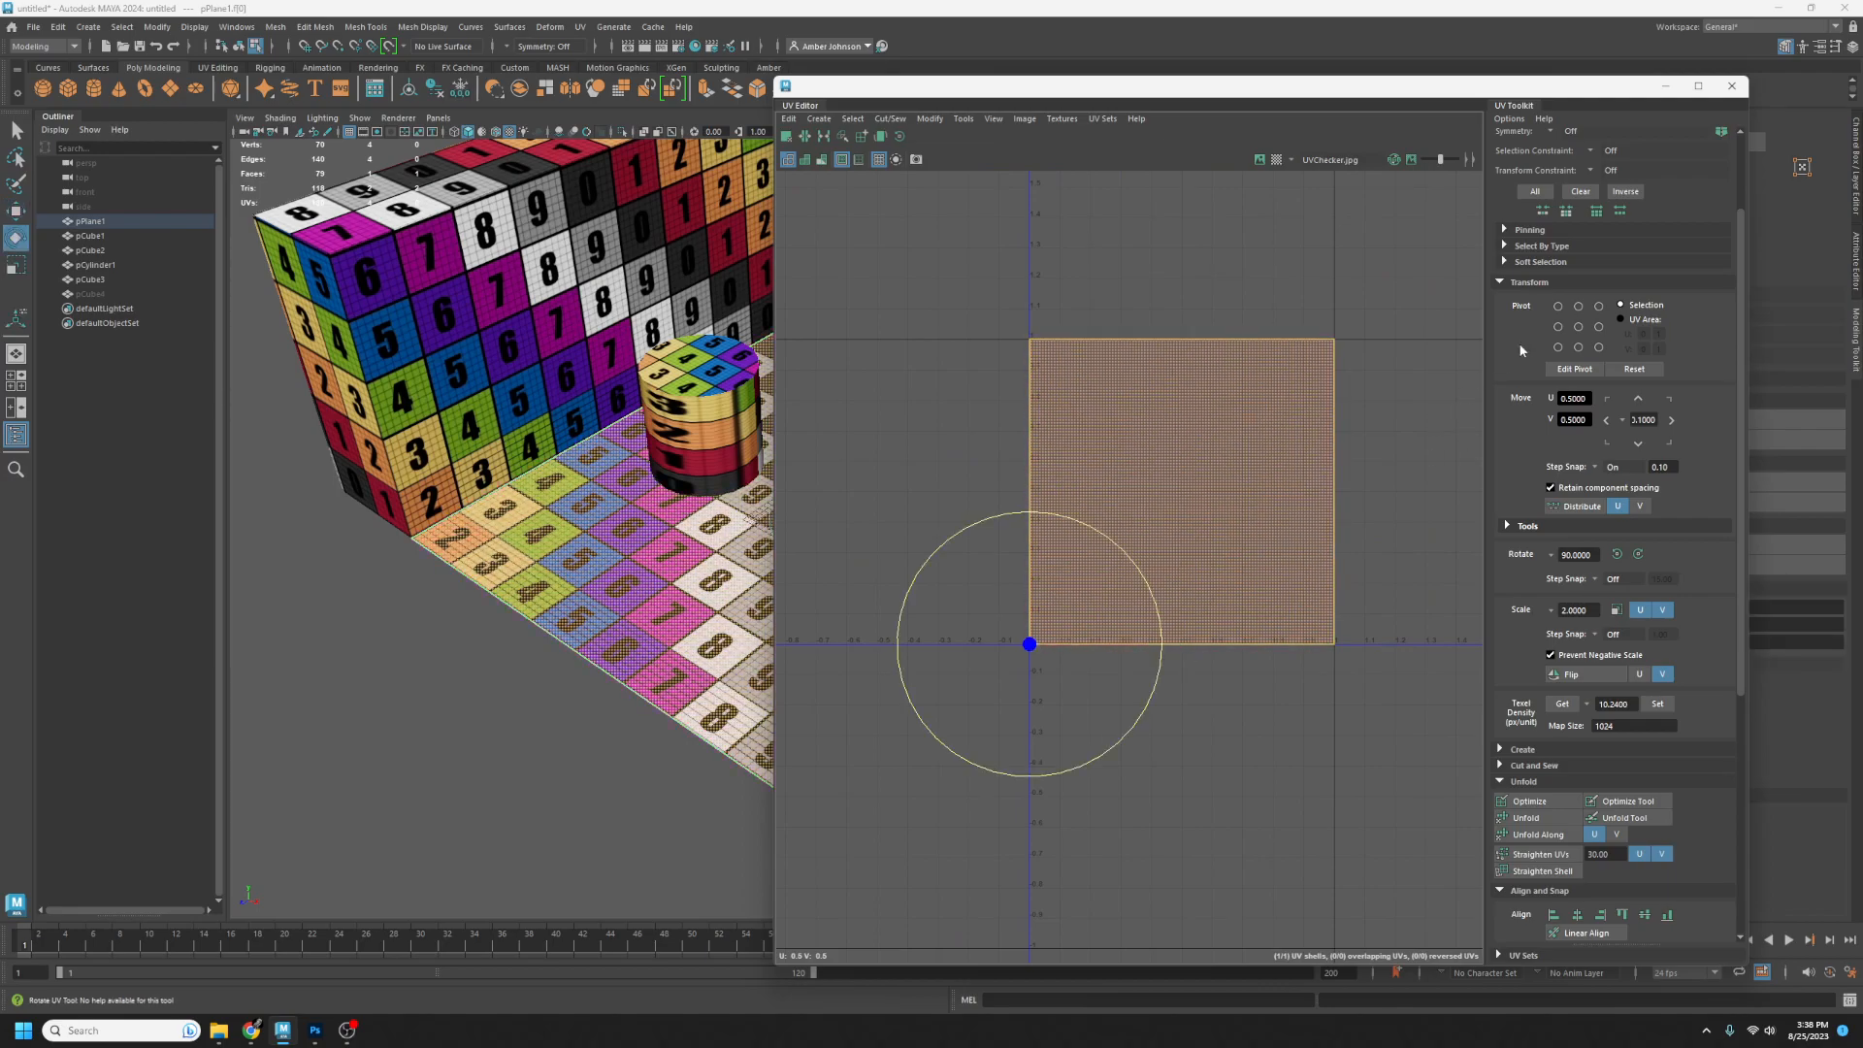
{"action": "left_click_drag", "start_coordinate": [1145, 571], "coordinate": [1260, 586]}
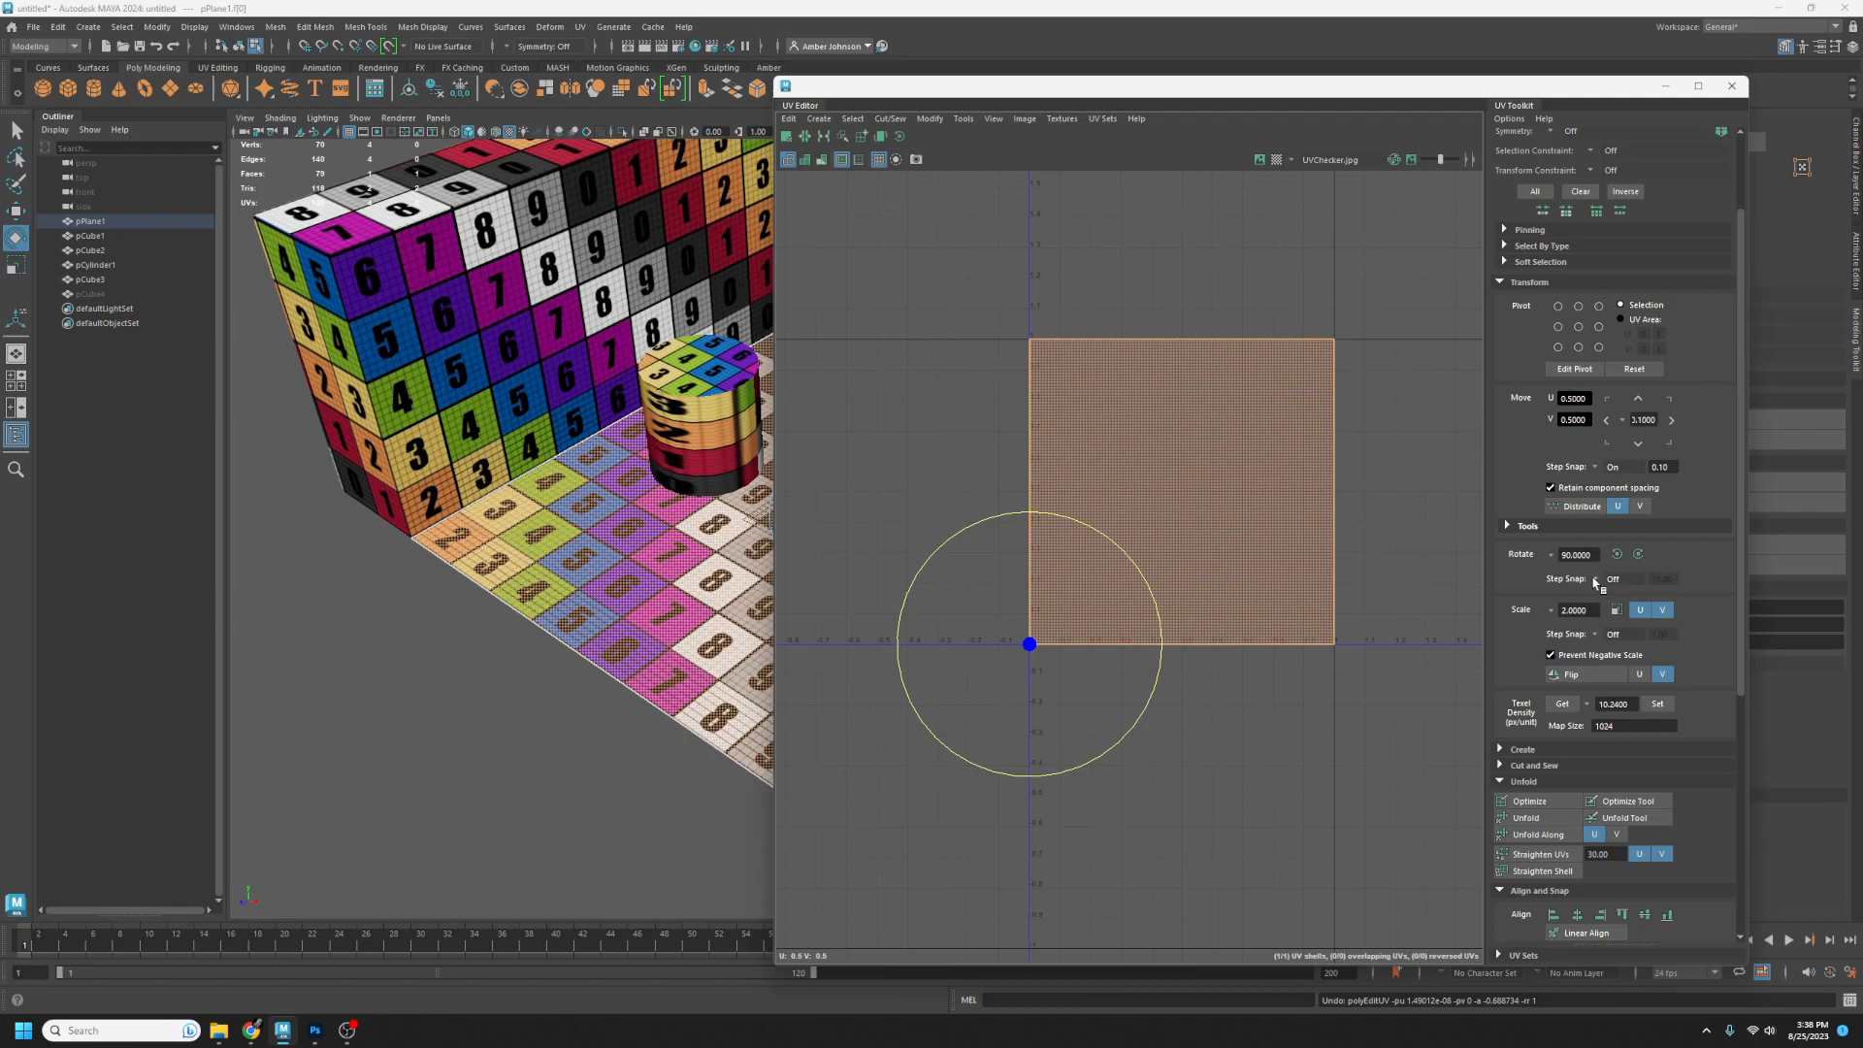
- Set the UV rotation amount to 10 with rotation step snap on at 15, and try a snapped rotation of the floor shell
{"action": "left_click_drag", "start_coordinate": [1594, 555], "coordinate": [1510, 556]}
{"action": "type", "text": "10"}
{"action": "key", "text": "Return"}
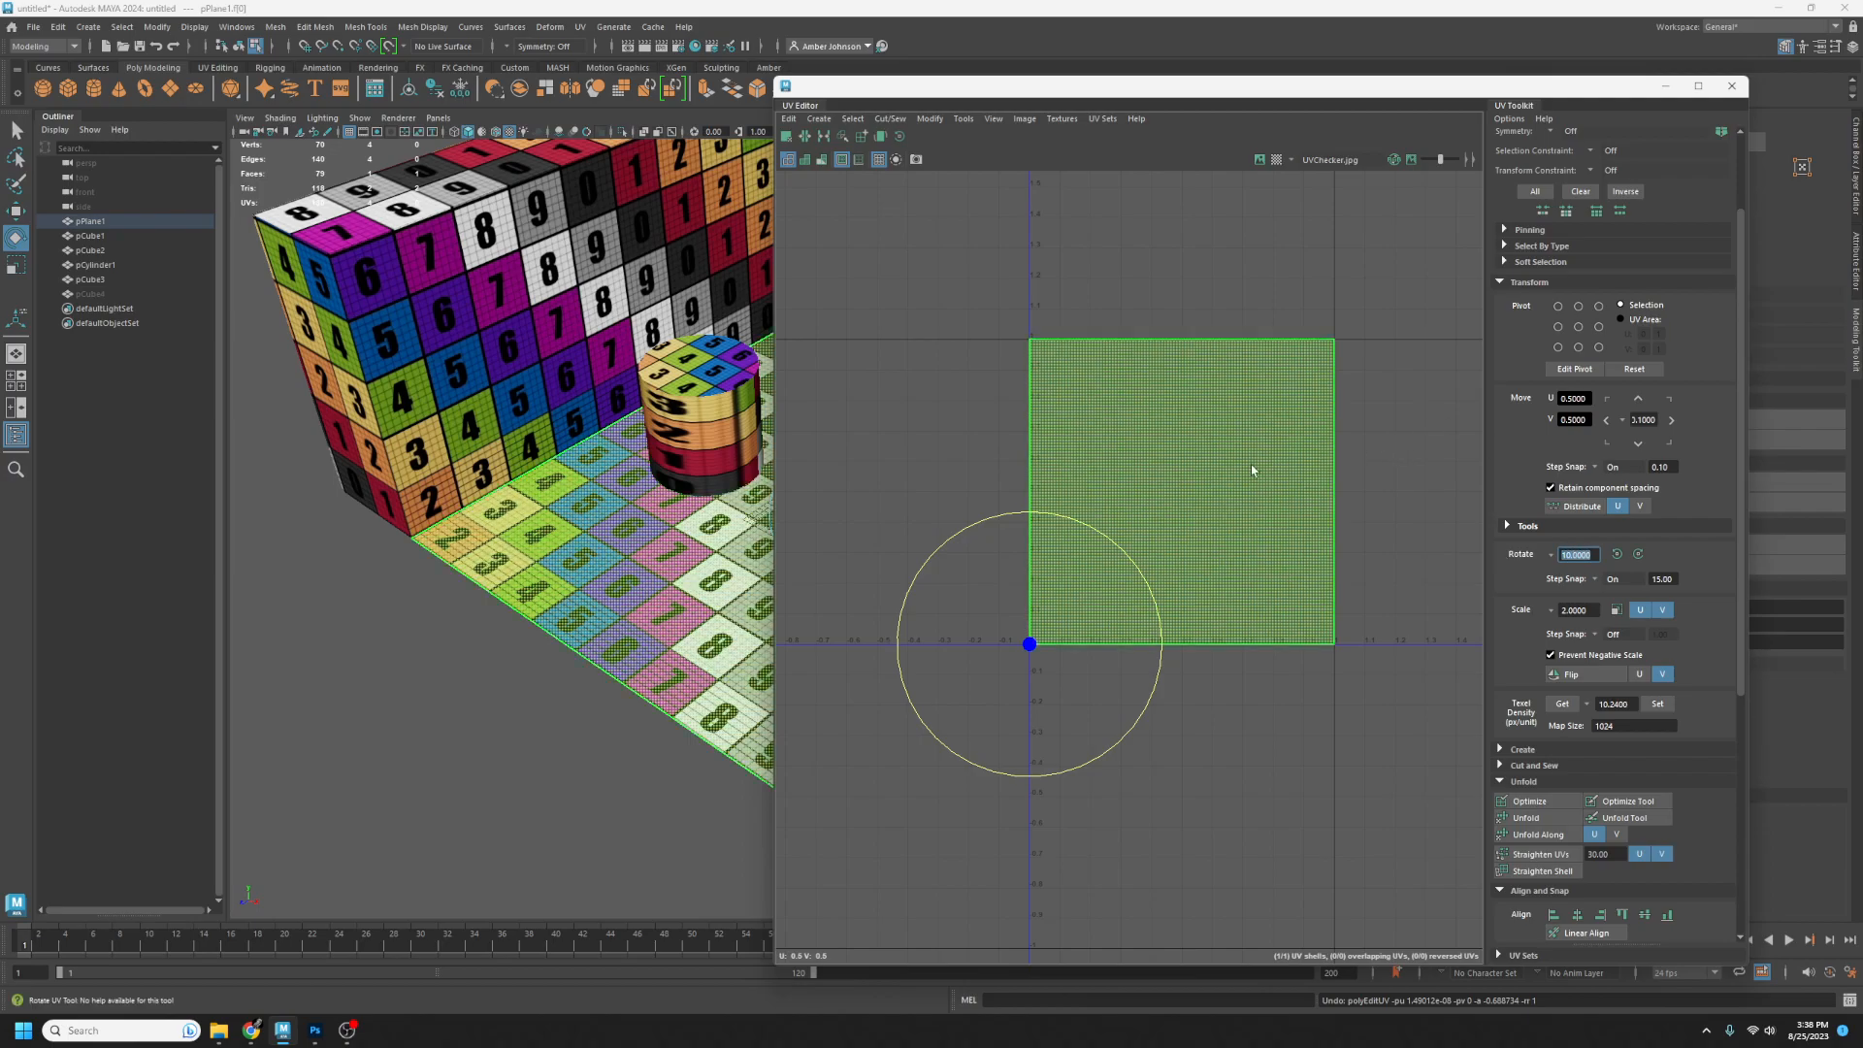
{"action": "mouse_move", "coordinate": [1127, 553]}
{"action": "left_mouse_down"}
{"action": "mouse_move", "coordinate": [1147, 576]}
{"action": "mouse_move", "coordinate": [1132, 547]}
{"action": "mouse_move", "coordinate": [1068, 526]}
{"action": "mouse_move", "coordinate": [1148, 555]}
{"action": "left_mouse_up"}
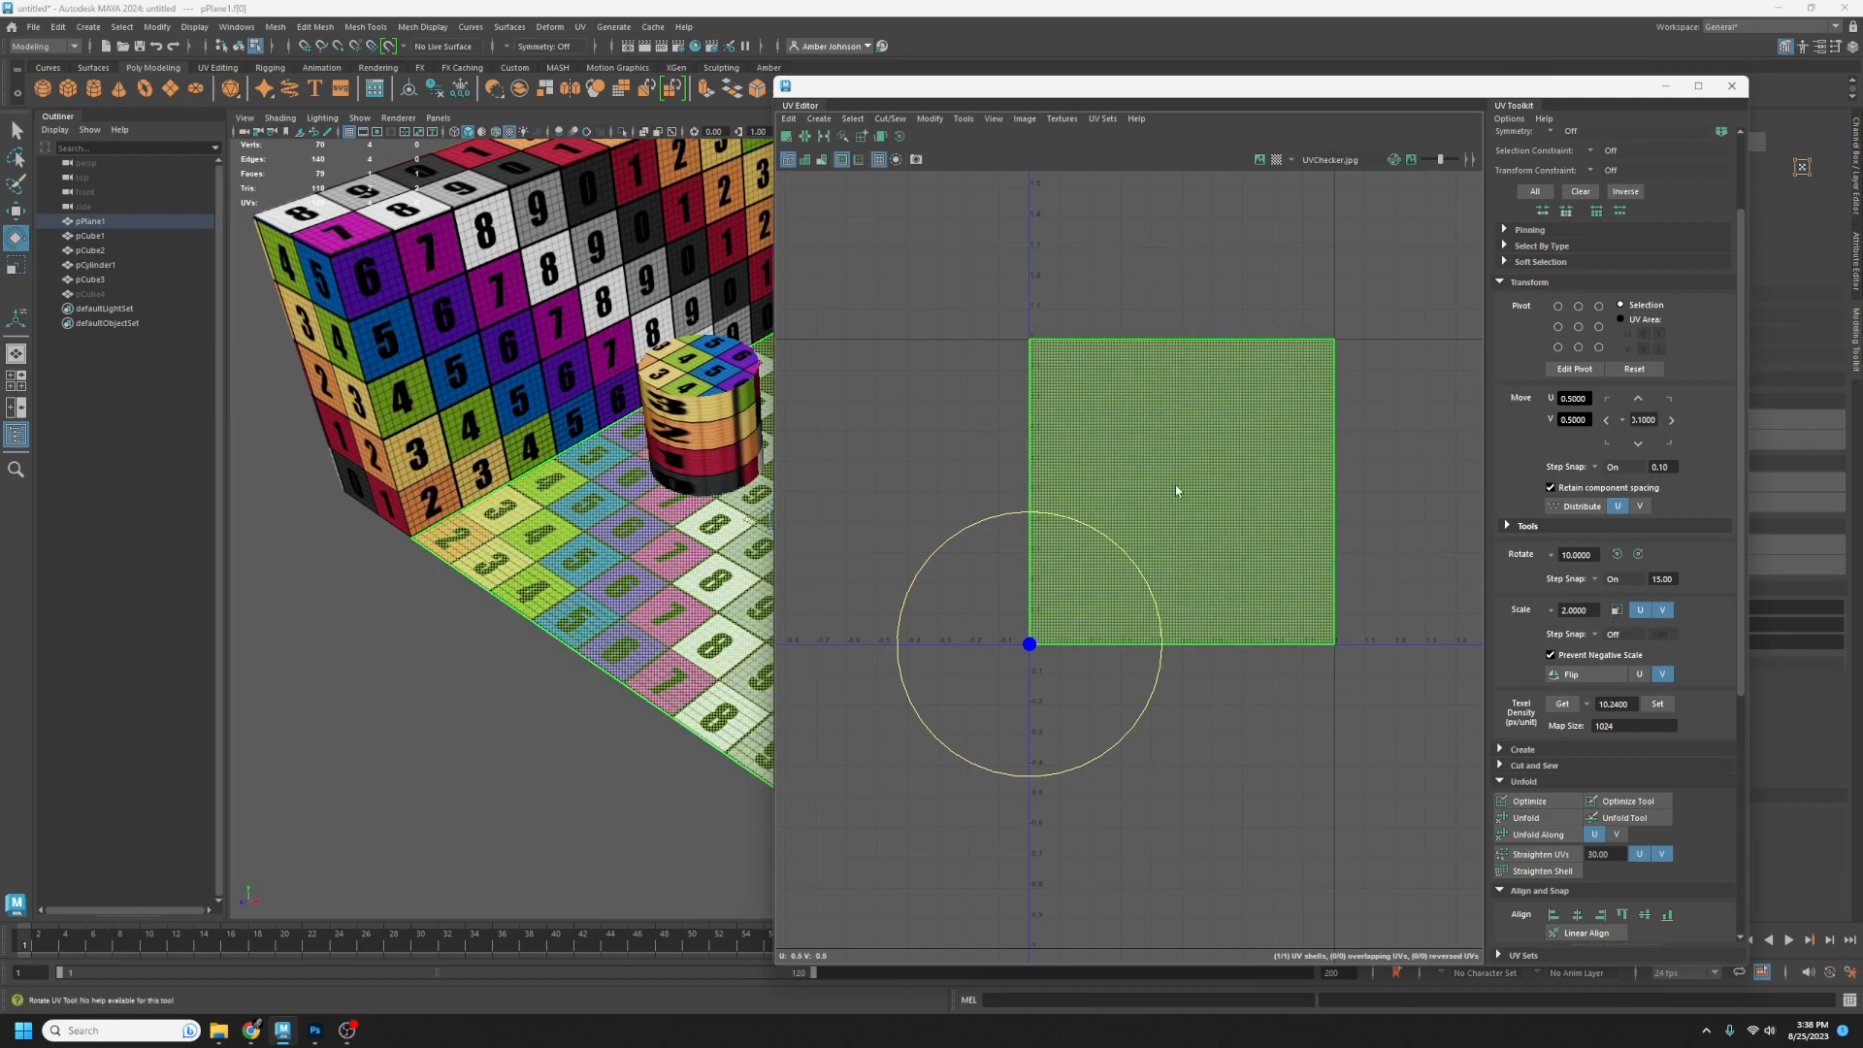
- Reapply a texel density of 10.24 at map size 1024 to the floor shell with the Move tool active
{"action": "key", "text": "w"}
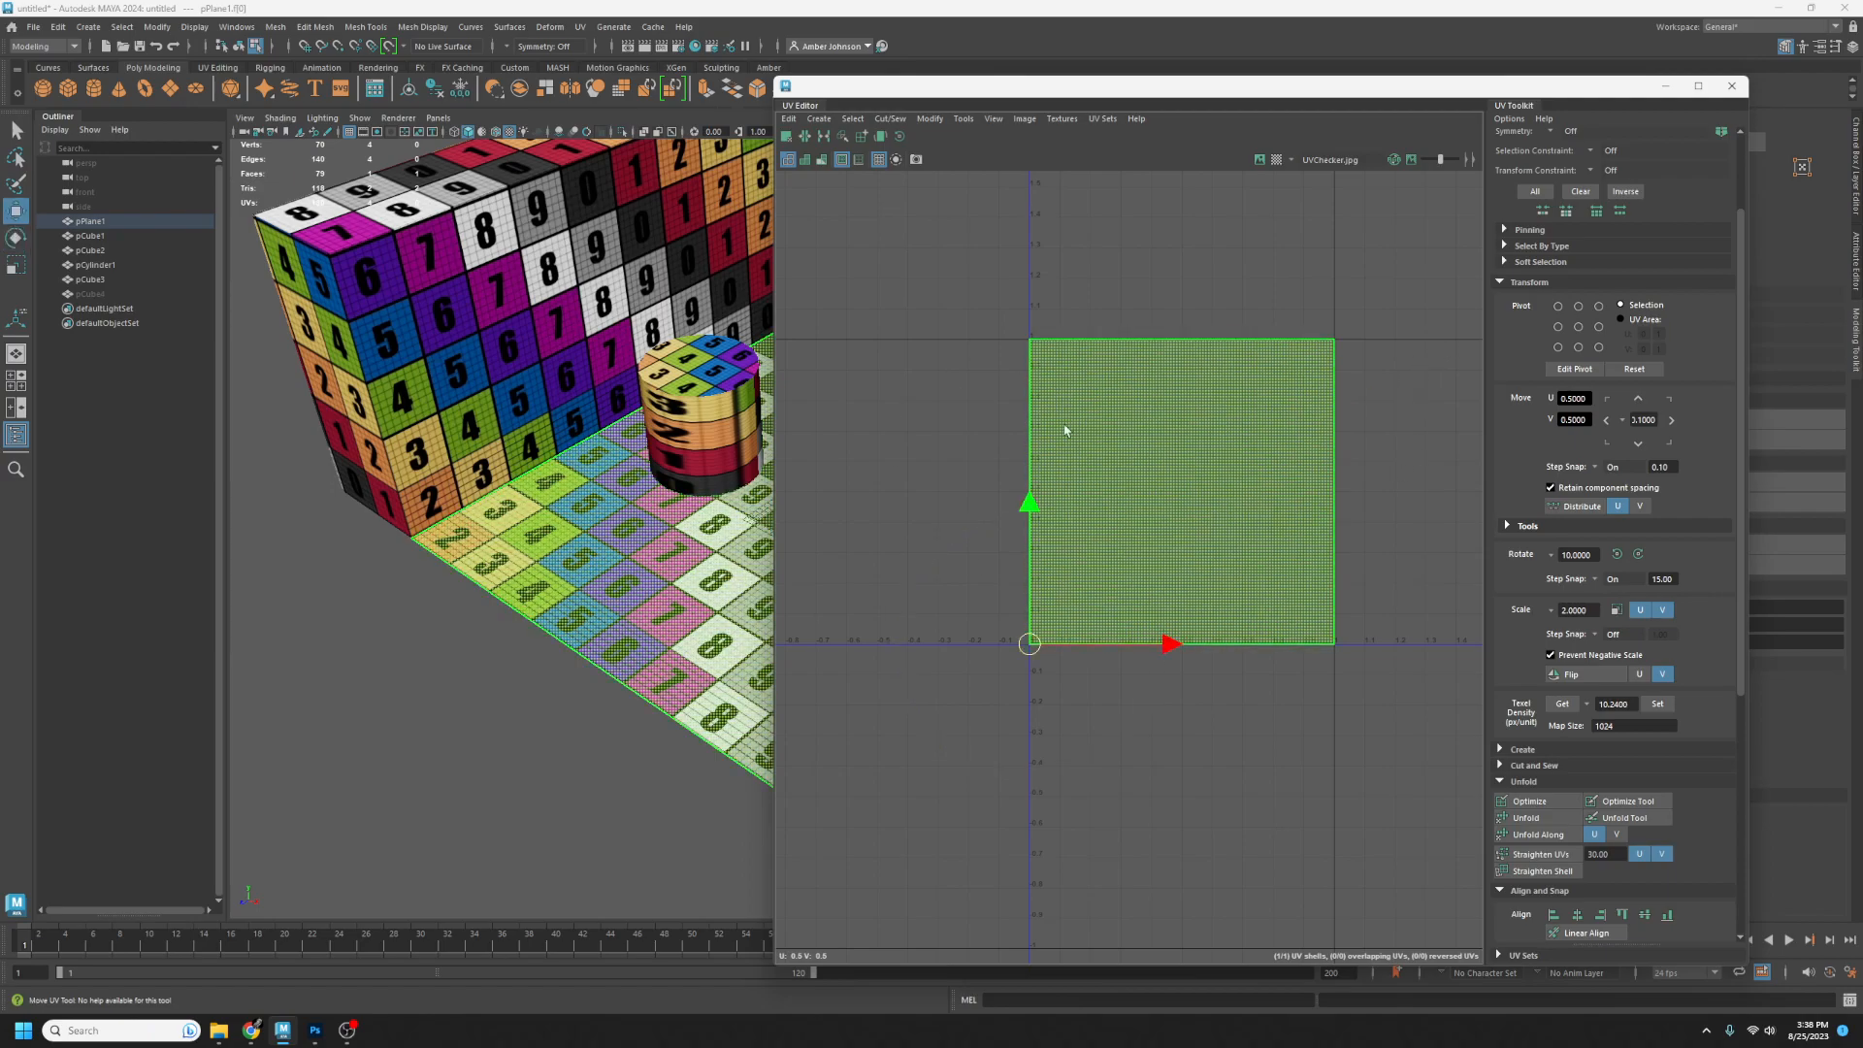
{"action": "left_click", "coordinate": [1657, 704]}
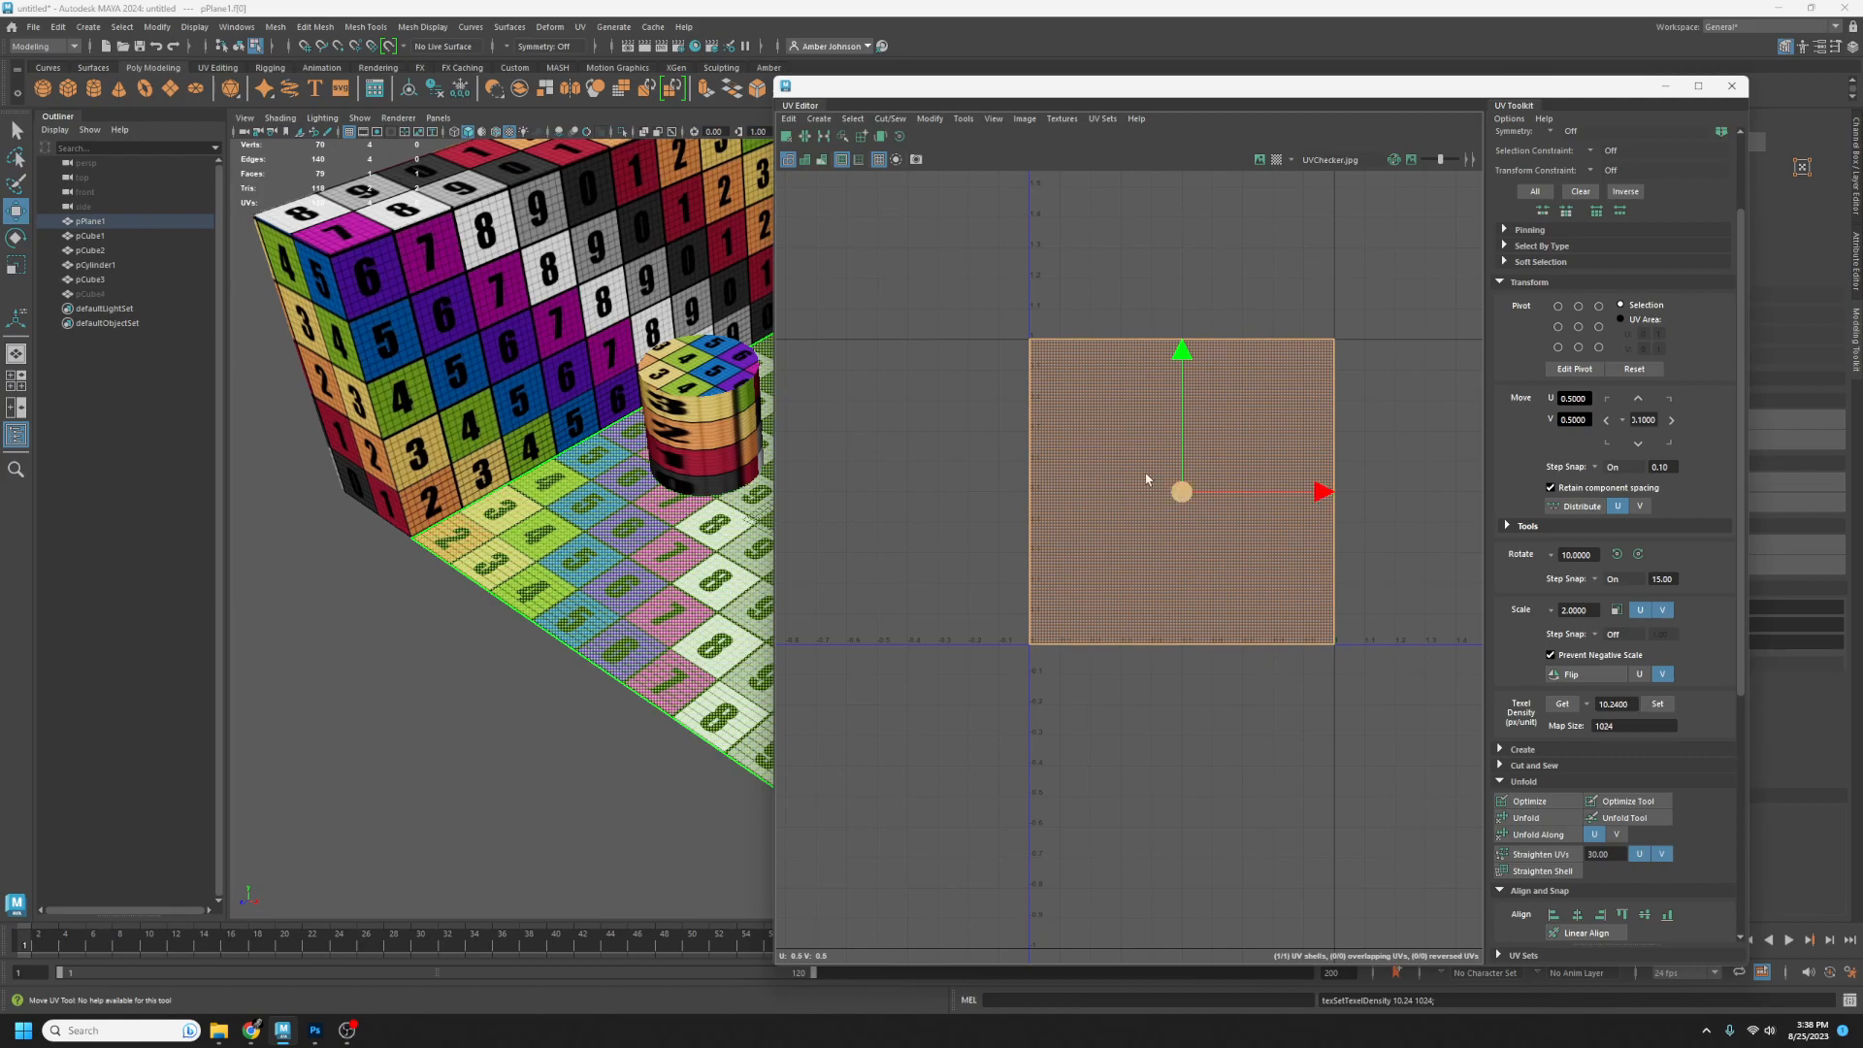
{"action": "scroll", "coordinate": [1036, 611], "scroll_direction": "up", "scroll_amount": 8}
{"action": "scroll", "coordinate": [1054, 613], "scroll_direction": "down", "scroll_amount": 5}
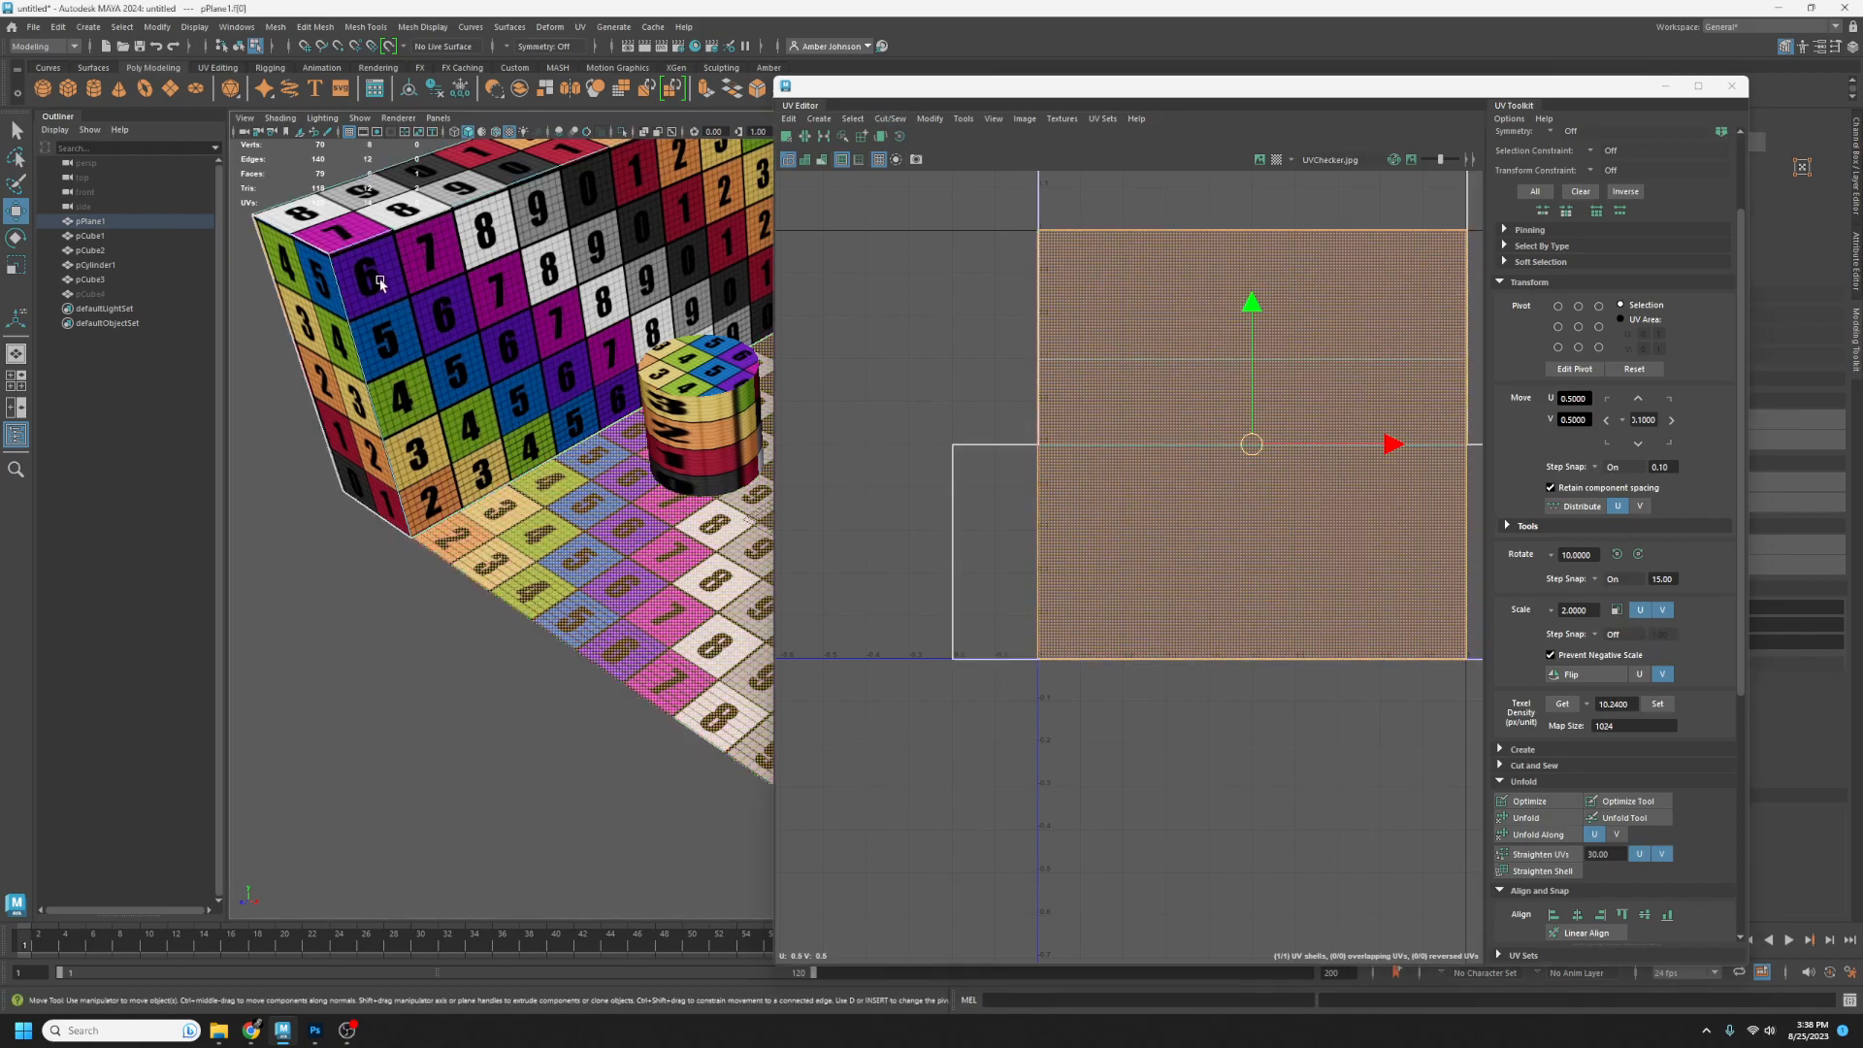
- Examine the long wall block's UV layout against the floor shell from several angles, and clear the selection
{"action": "scroll", "coordinate": [1174, 490], "scroll_direction": "down", "scroll_amount": 3}
{"action": "middle_click_drag", "start_coordinate": [619, 415], "coordinate": [576, 587], "text": "alt"}
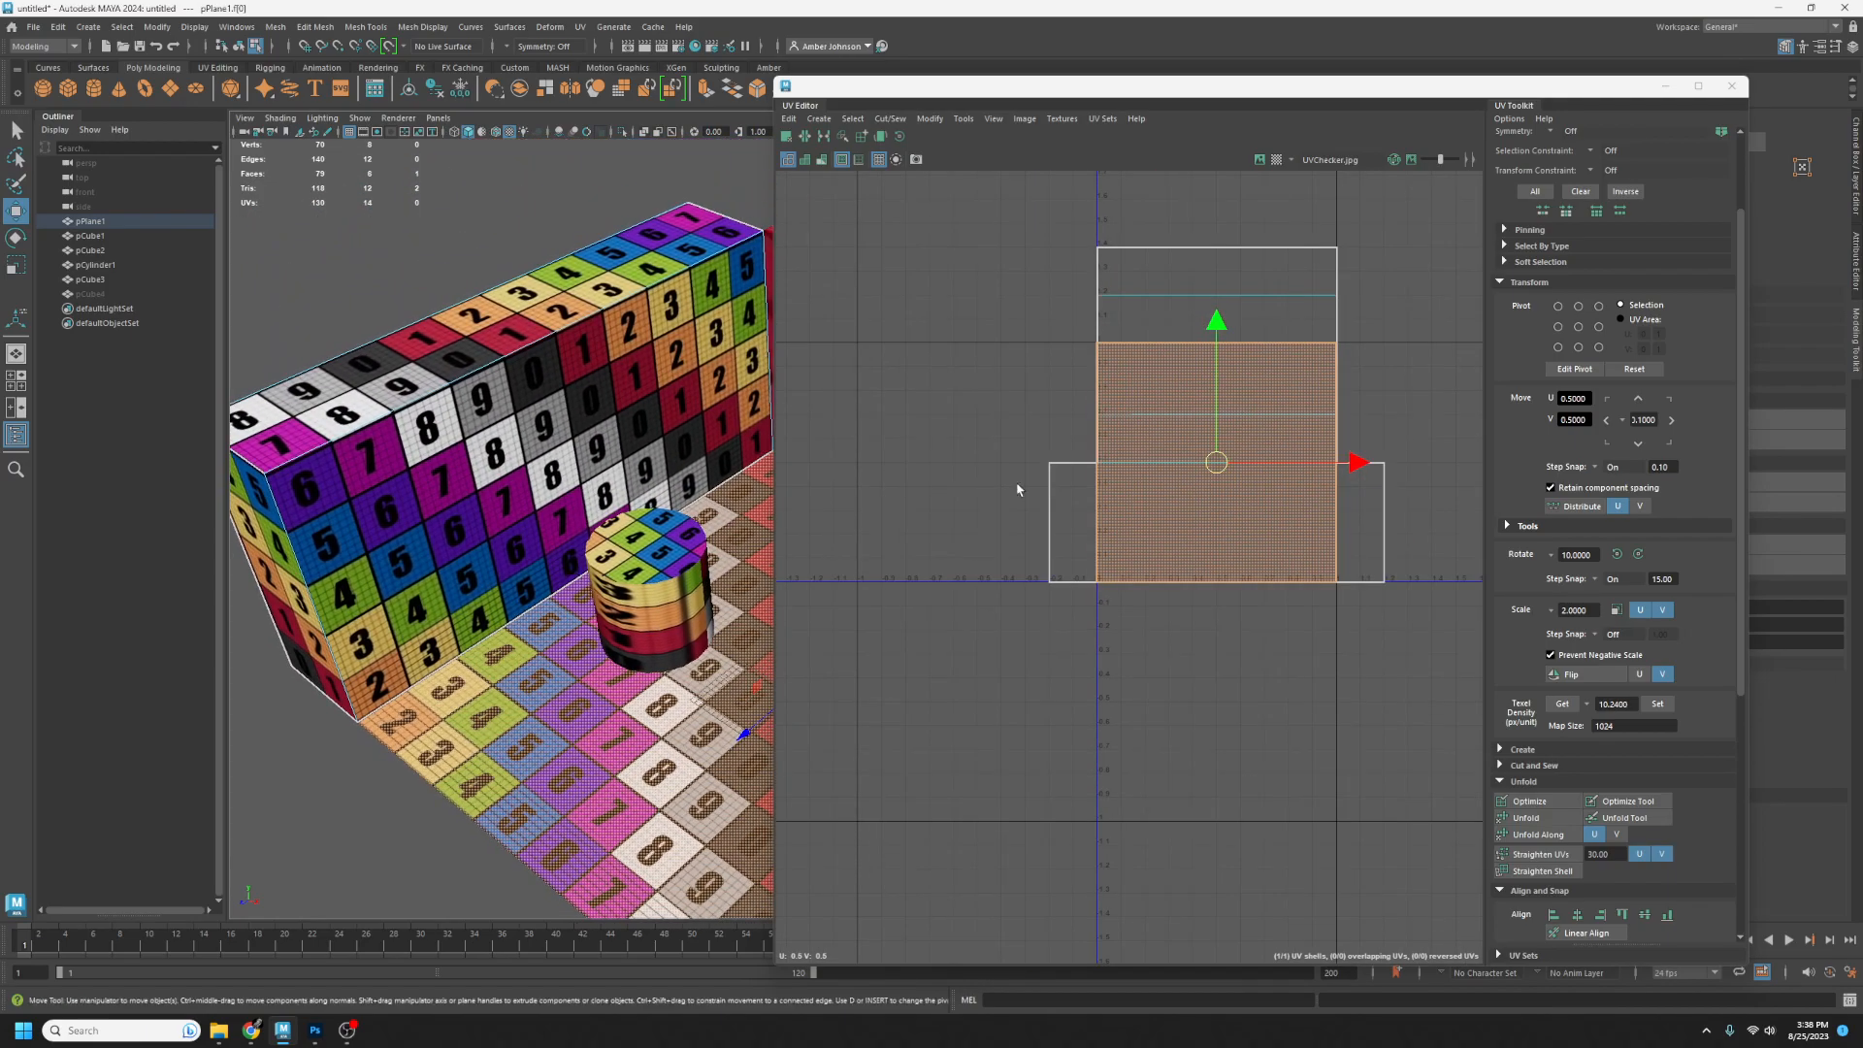
{"action": "left_click_drag", "start_coordinate": [602, 456], "coordinate": [515, 478], "text": "alt"}
{"action": "left_click_drag", "start_coordinate": [656, 483], "coordinate": [519, 342], "text": "alt"}
{"action": "left_click_drag", "start_coordinate": [661, 527], "coordinate": [503, 545], "text": "alt"}
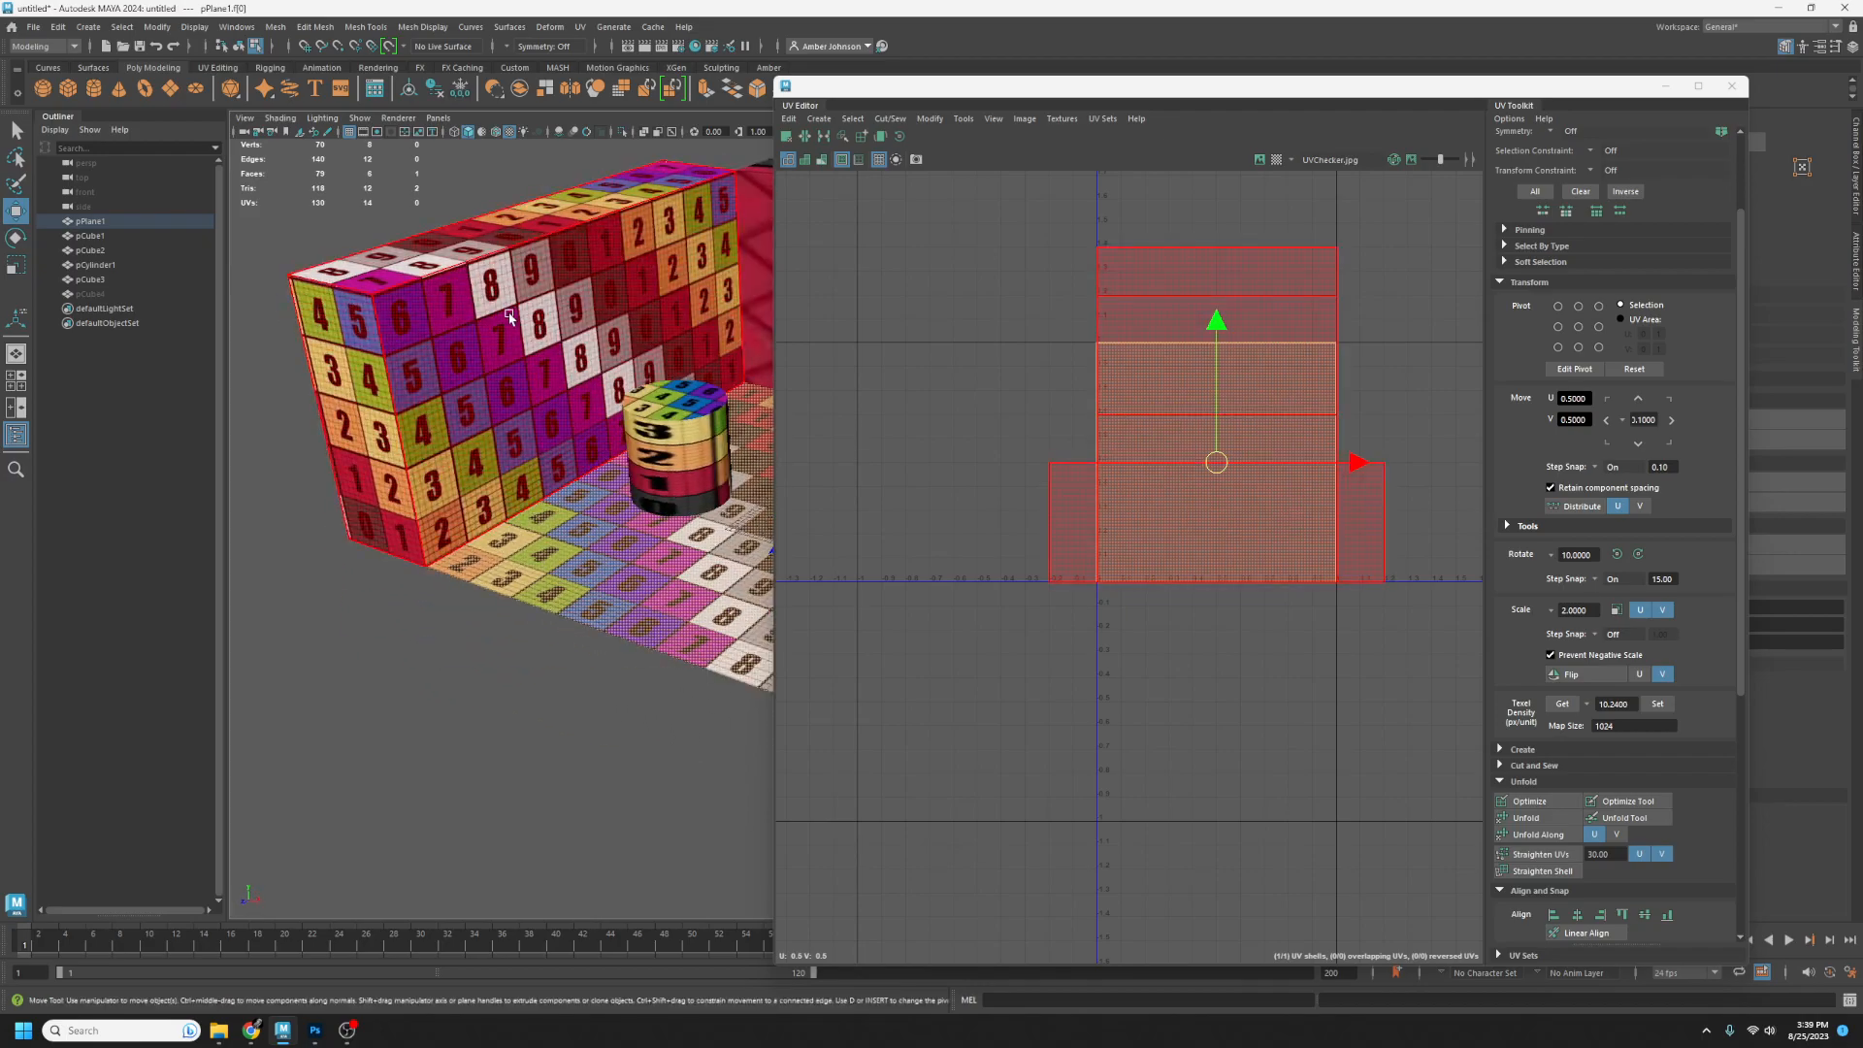
{"action": "left_click", "coordinate": [466, 657]}
{"action": "left_click_drag", "start_coordinate": [503, 686], "coordinate": [502, 647], "text": "alt"}
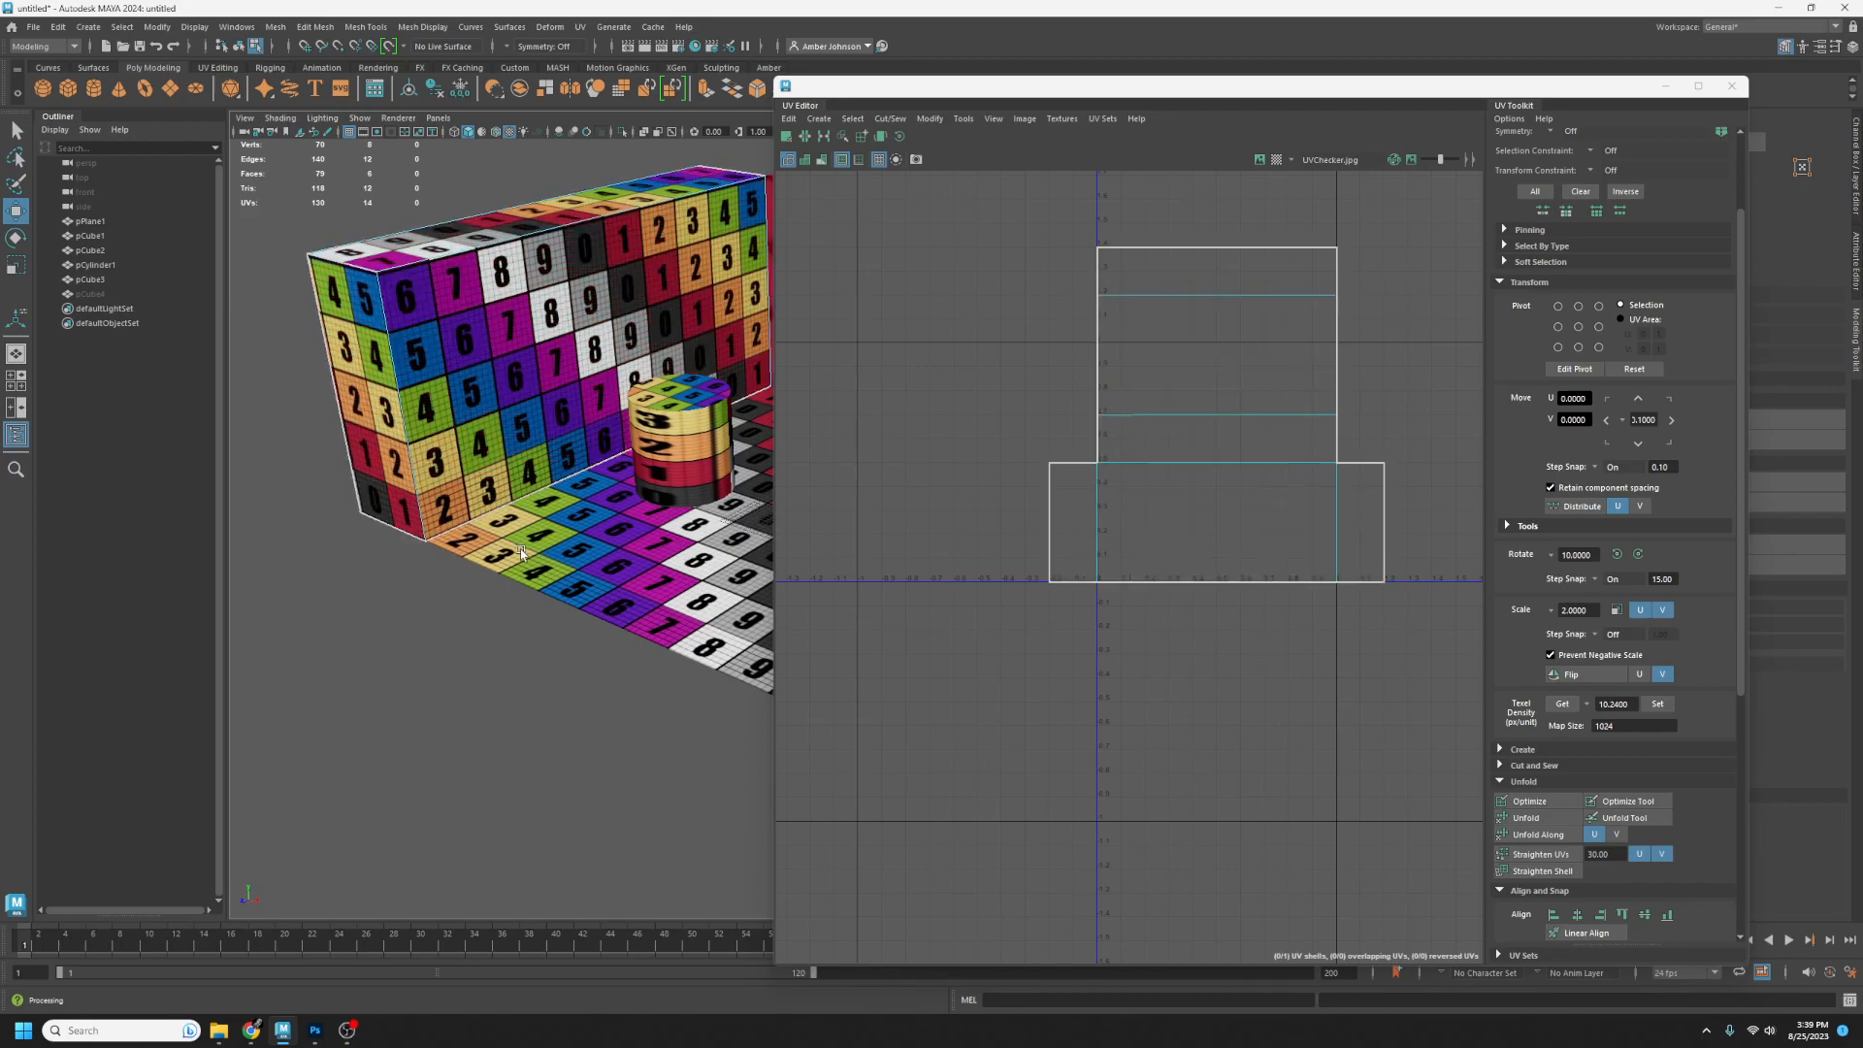
- Select the long wall block's entire UV shell to inspect its layout, deselect it, and view the block from behind
{"action": "left_click_drag", "start_coordinate": [431, 621], "coordinate": [598, 593], "text": "alt"}
{"action": "double_click", "coordinate": [517, 484]}
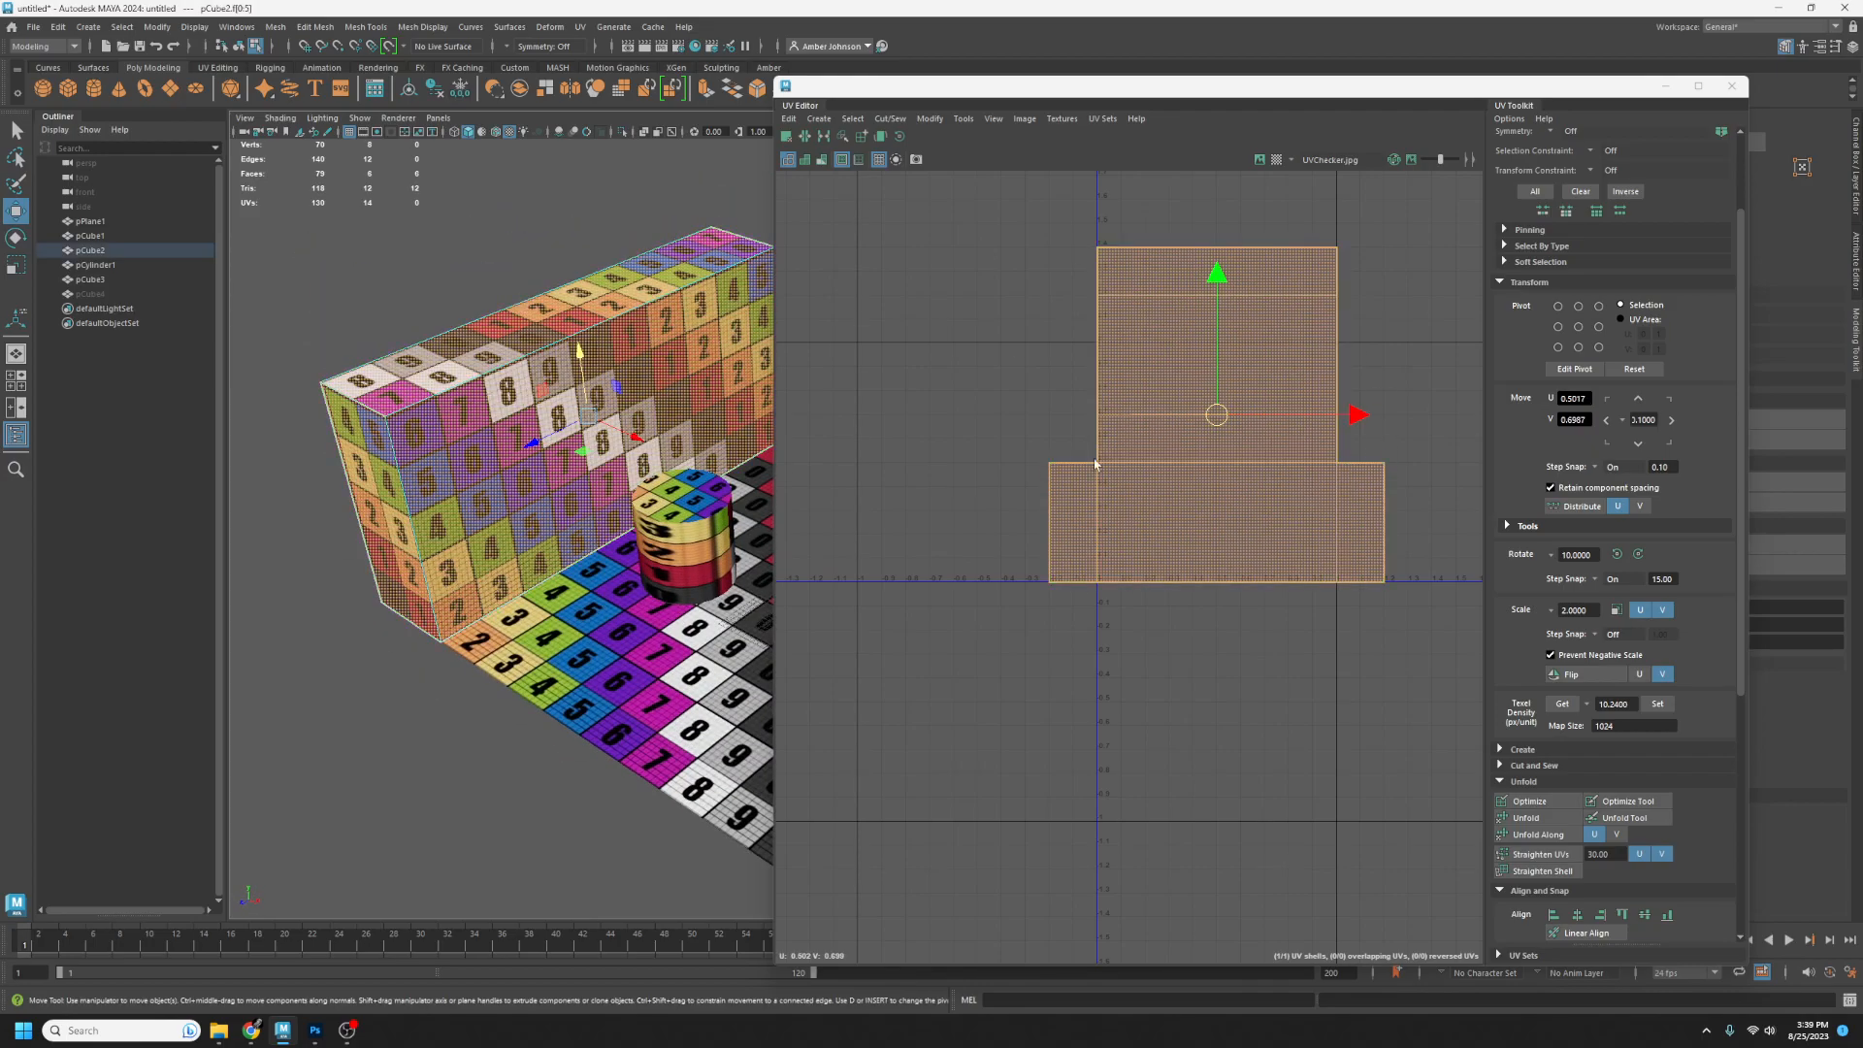
{"action": "scroll", "coordinate": [1273, 491], "scroll_direction": "up", "scroll_amount": 4}
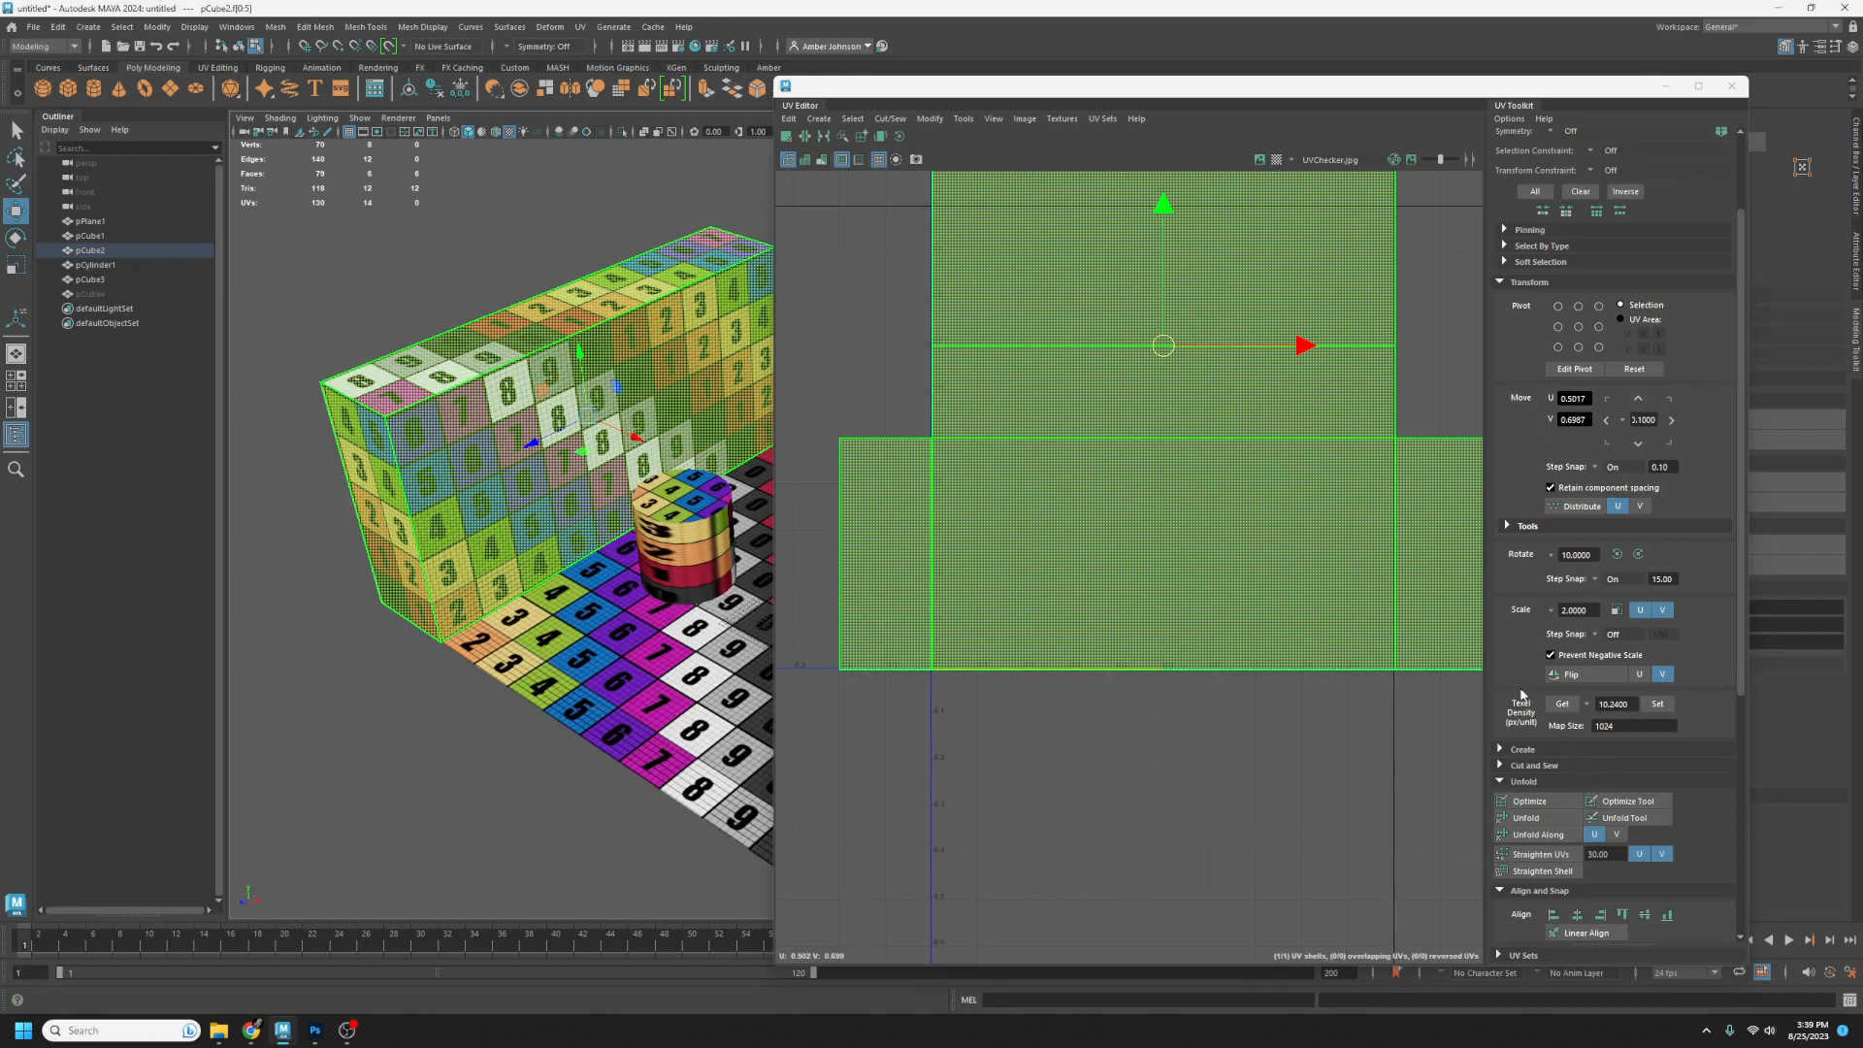
{"action": "scroll", "coordinate": [1187, 435], "scroll_direction": "down", "scroll_amount": 3}
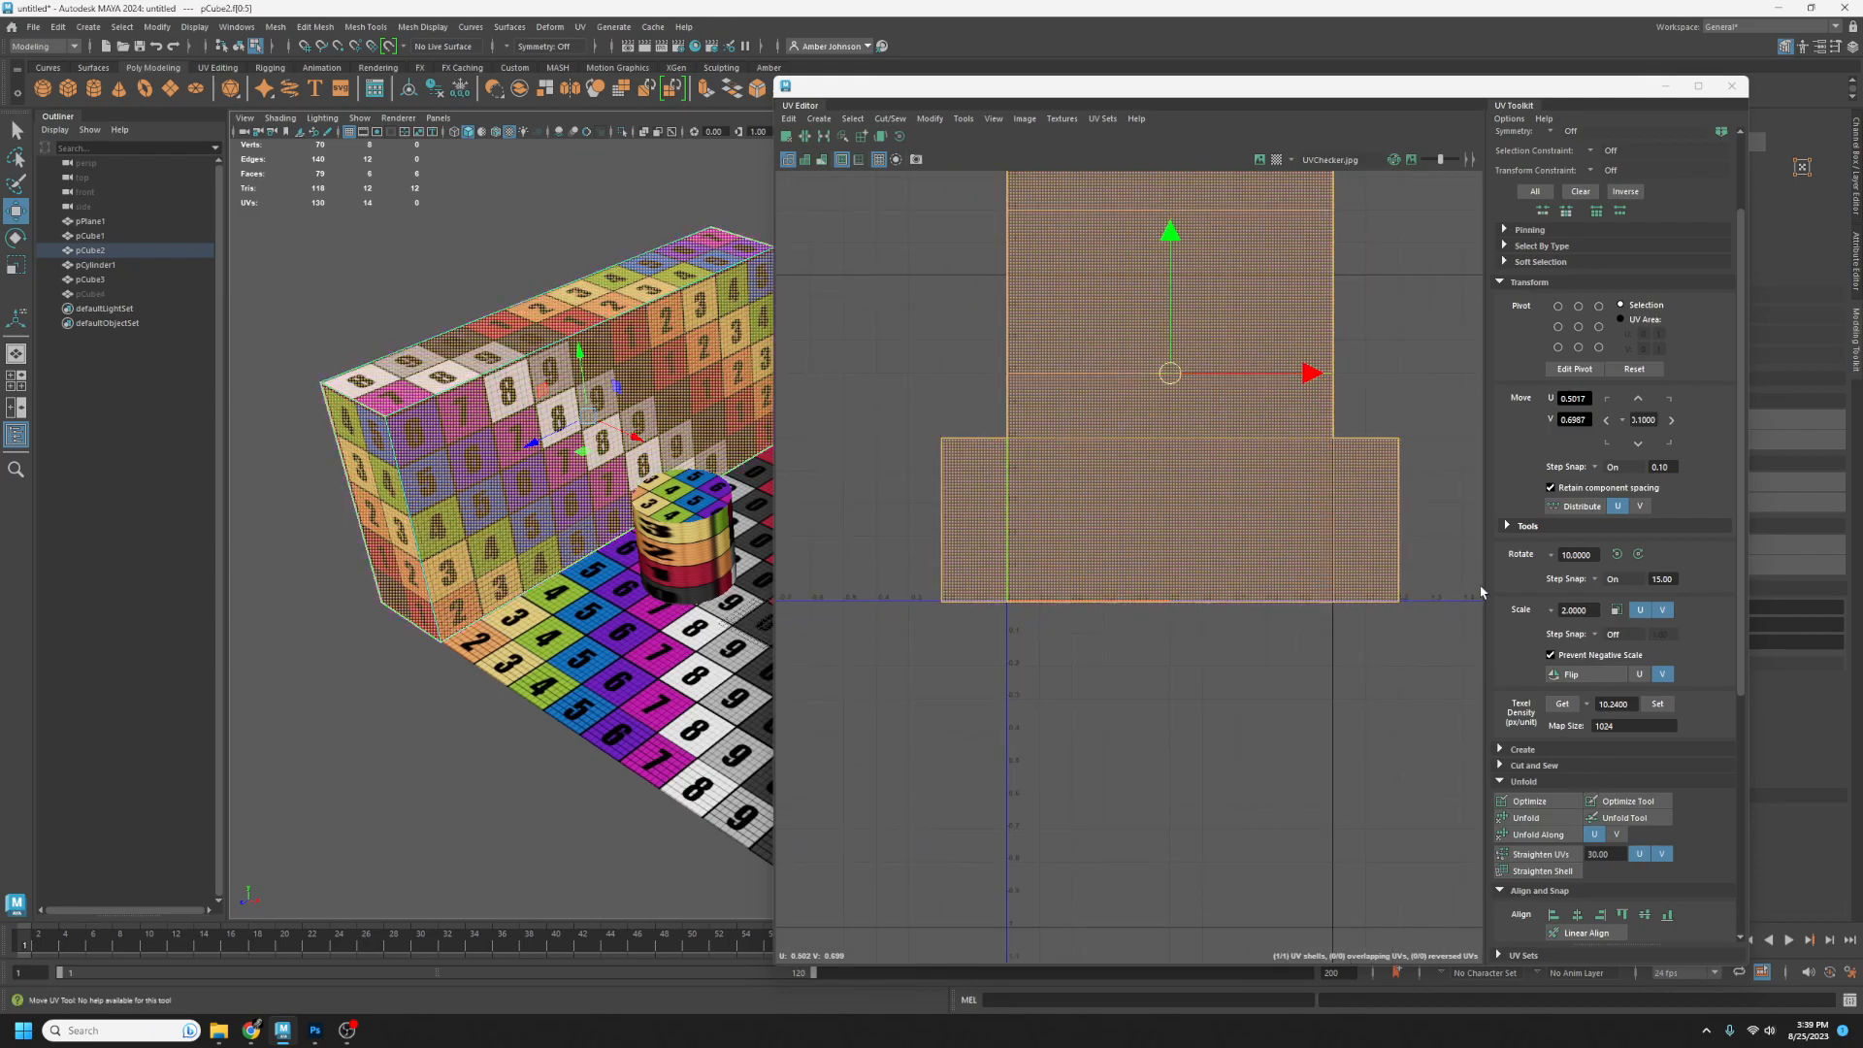
{"action": "left_click", "coordinate": [1280, 716]}
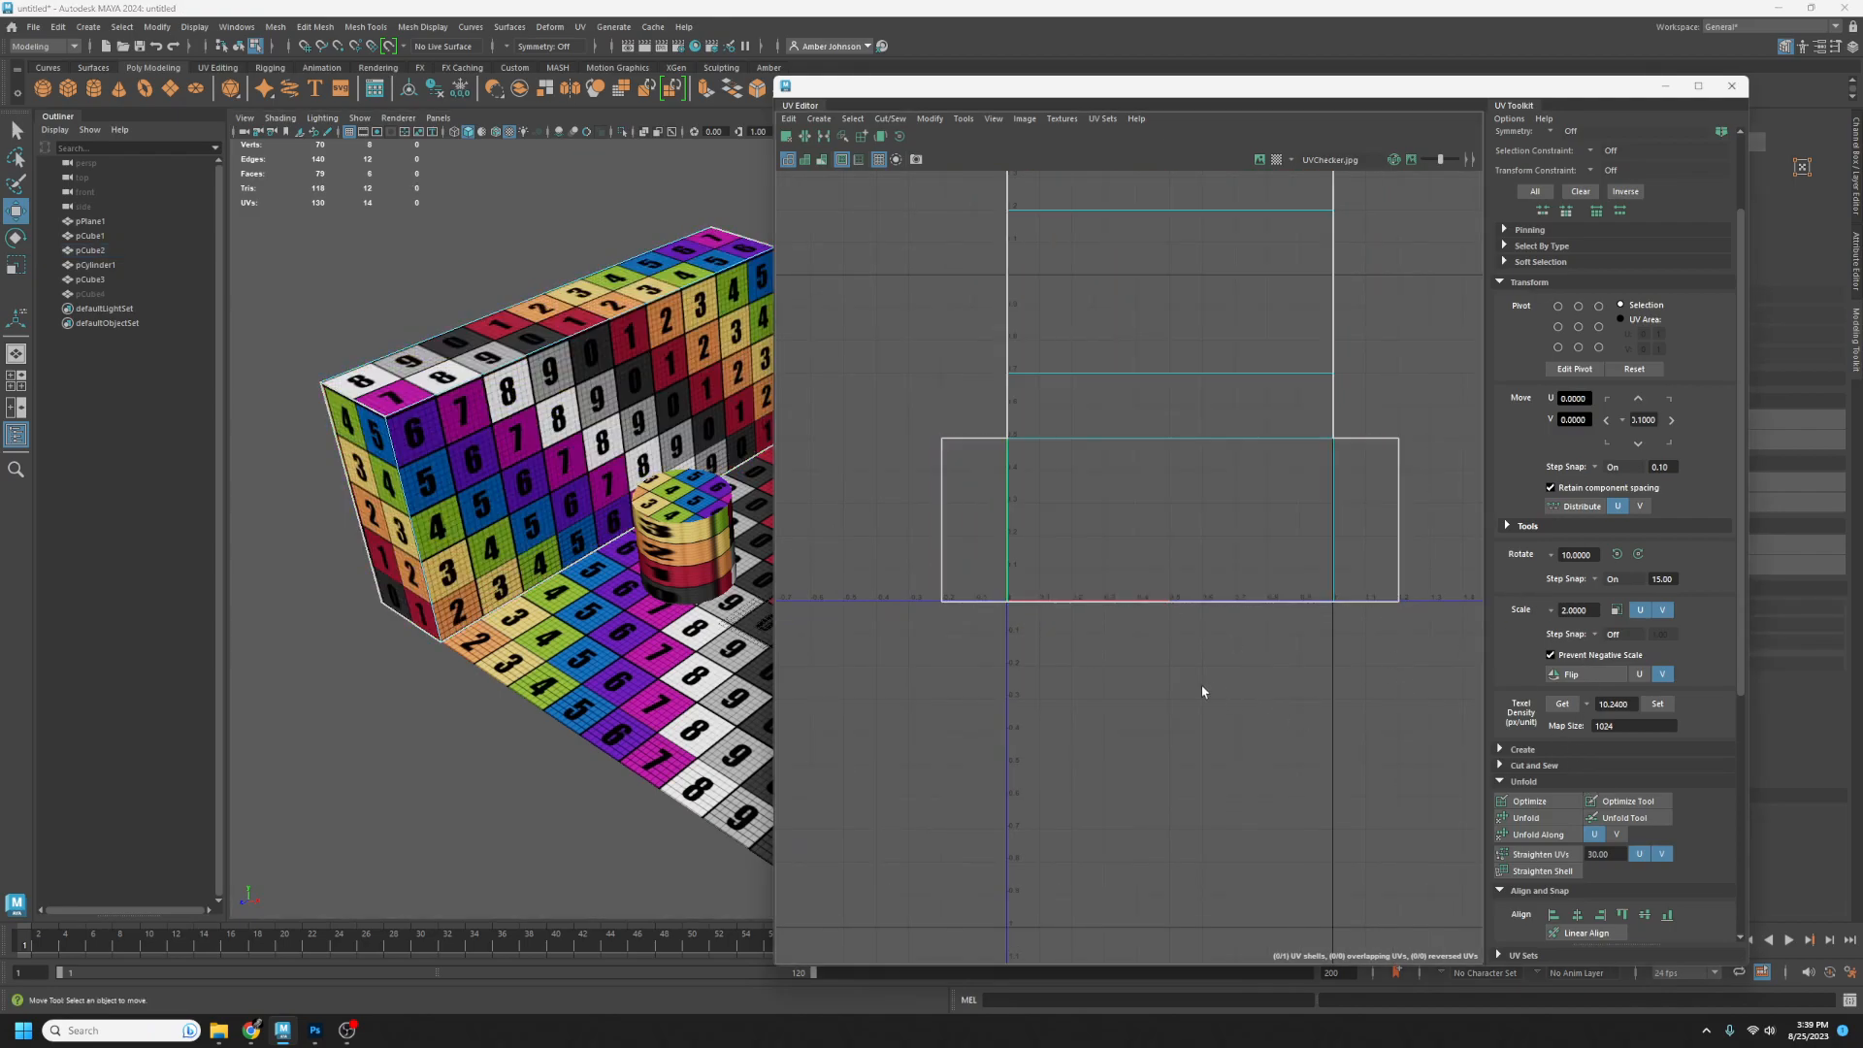
{"action": "left_click_drag", "start_coordinate": [501, 496], "coordinate": [723, 466], "text": "alt"}
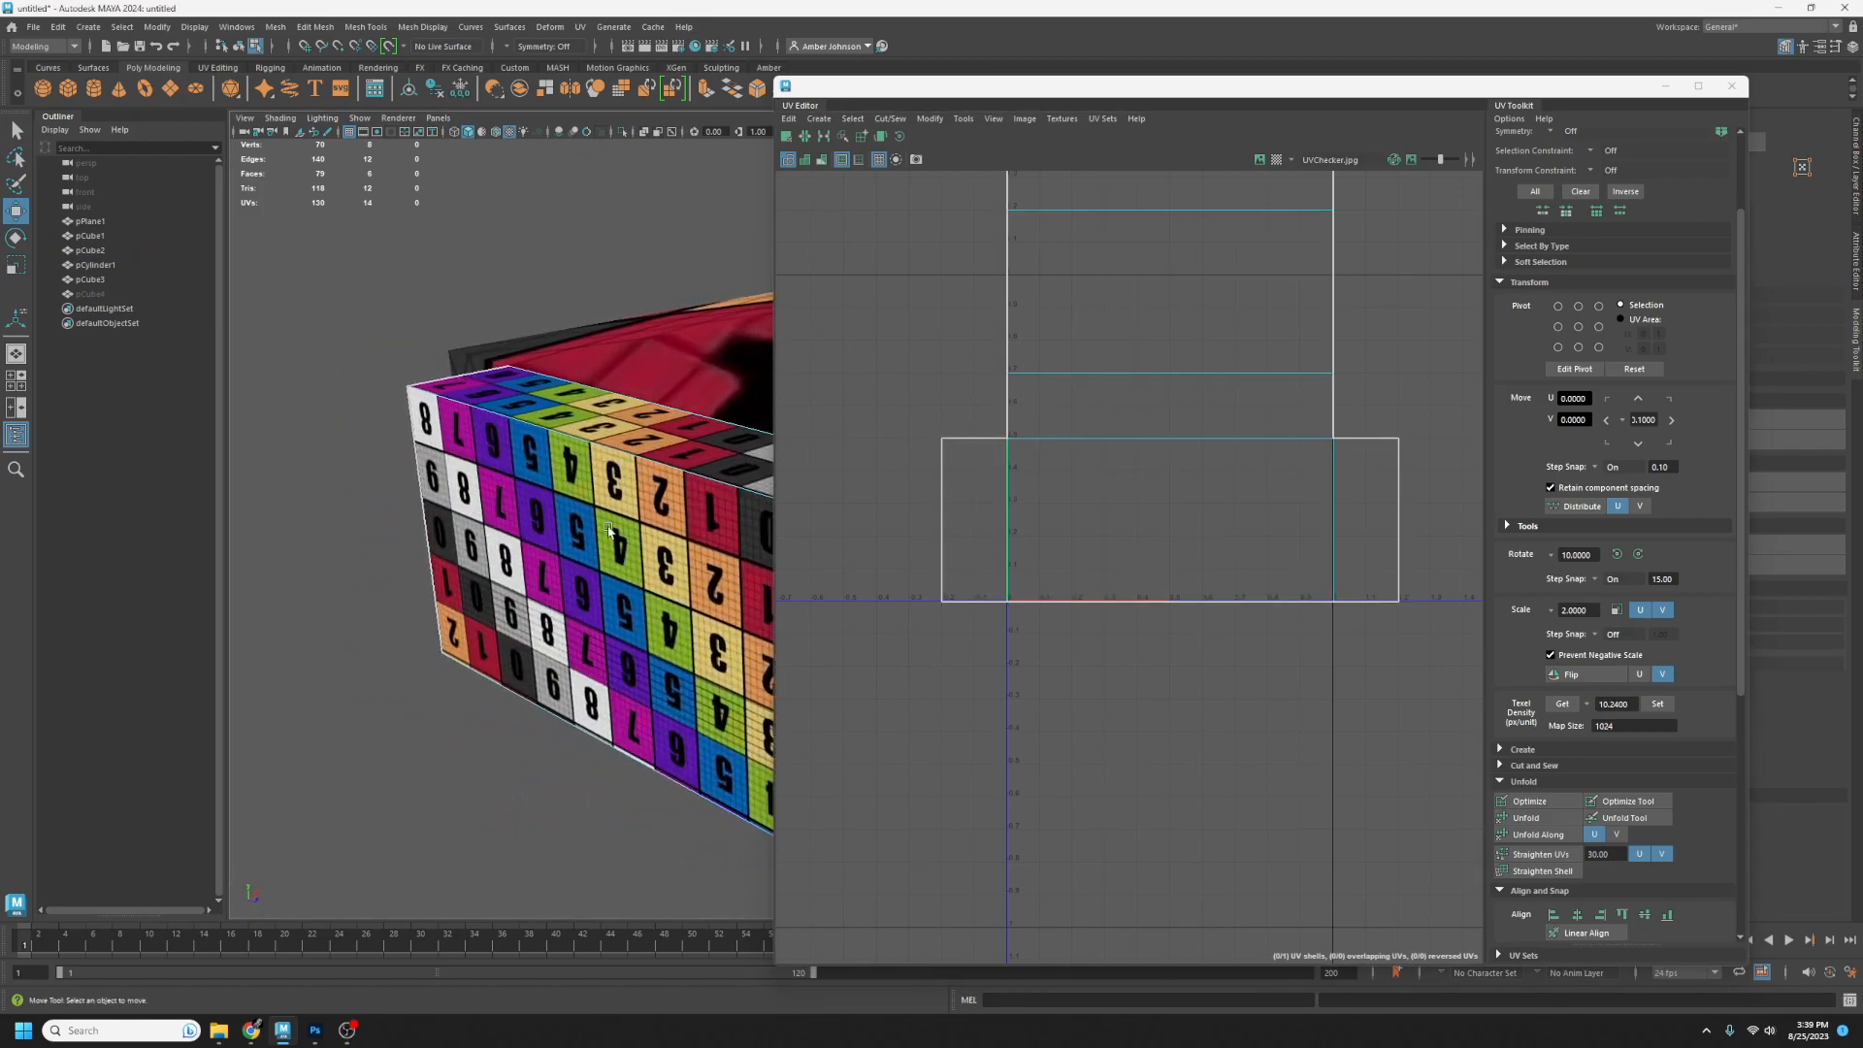
{"action": "scroll", "coordinate": [1235, 595], "scroll_direction": "down", "scroll_amount": 3}
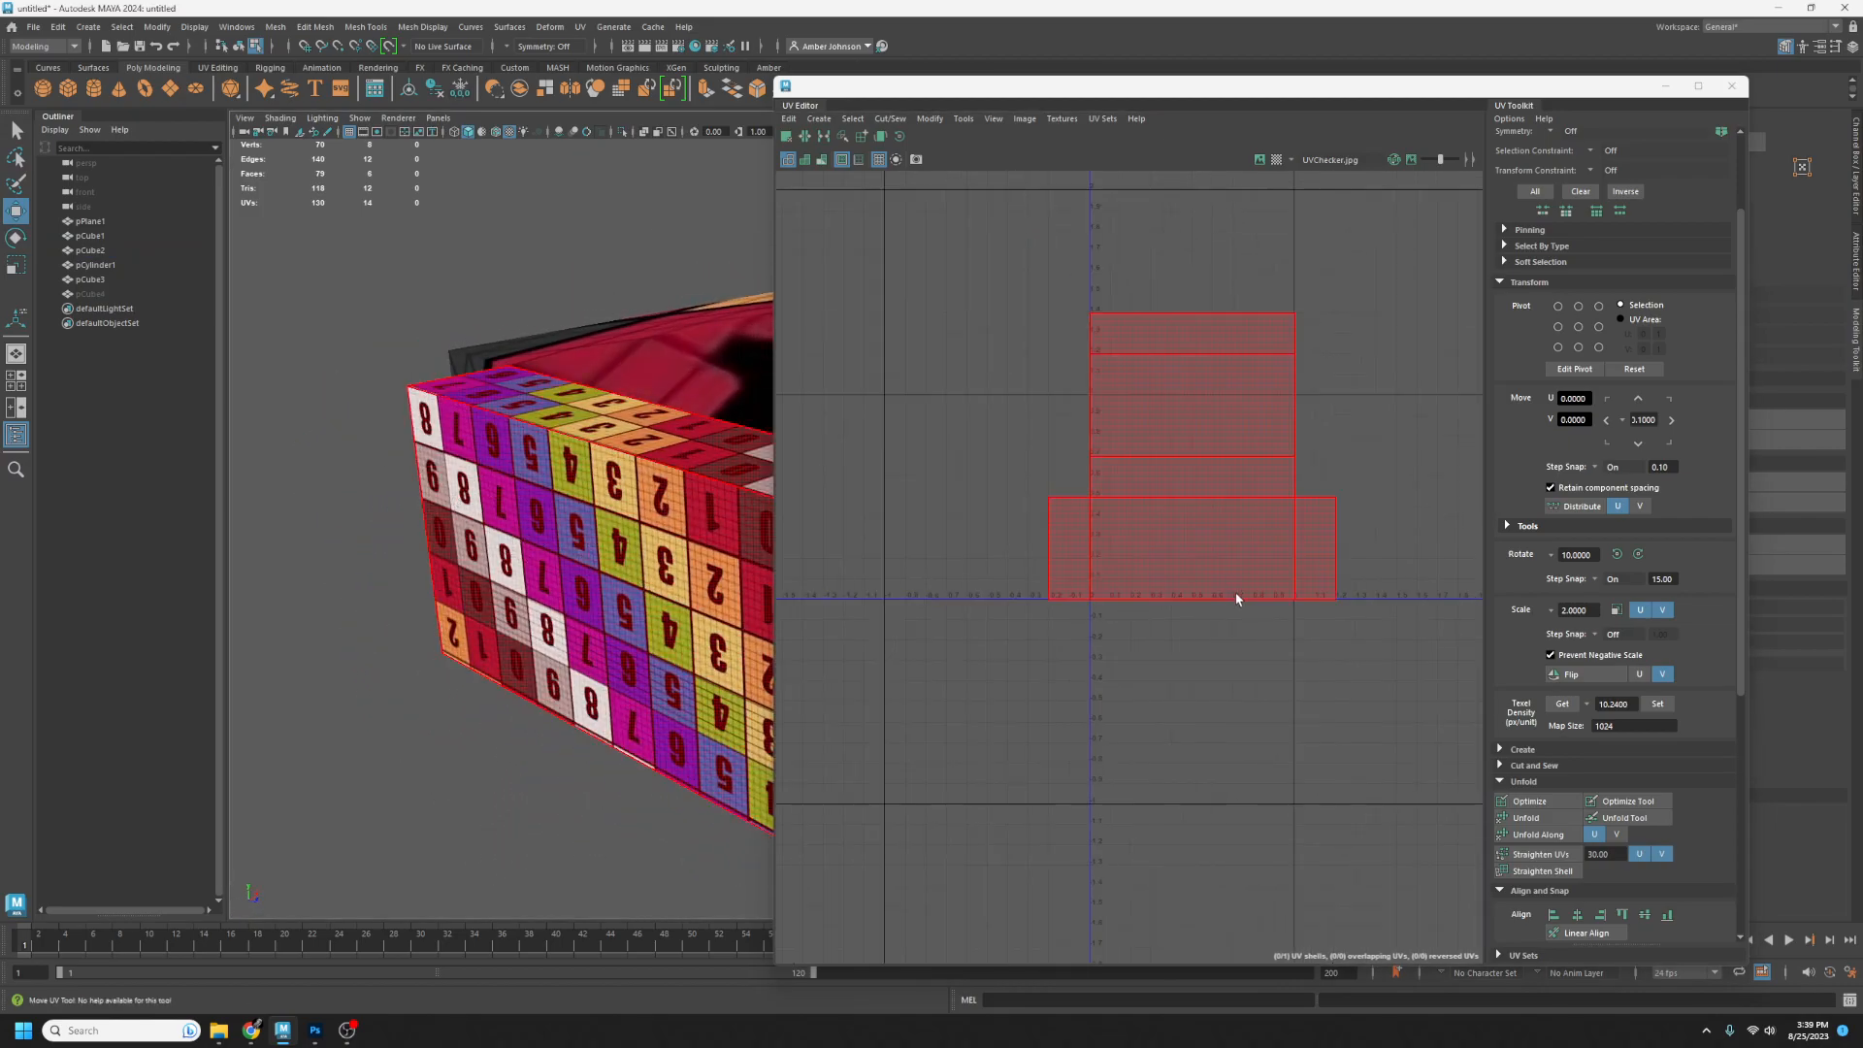
- Detach the long wall block's outer long face into its own UV shell and move it clear below the rest of the layout
{"action": "scroll", "coordinate": [1570, 288], "scroll_direction": "up", "scroll_amount": 3}
{"action": "left_click", "coordinate": [1575, 165]}
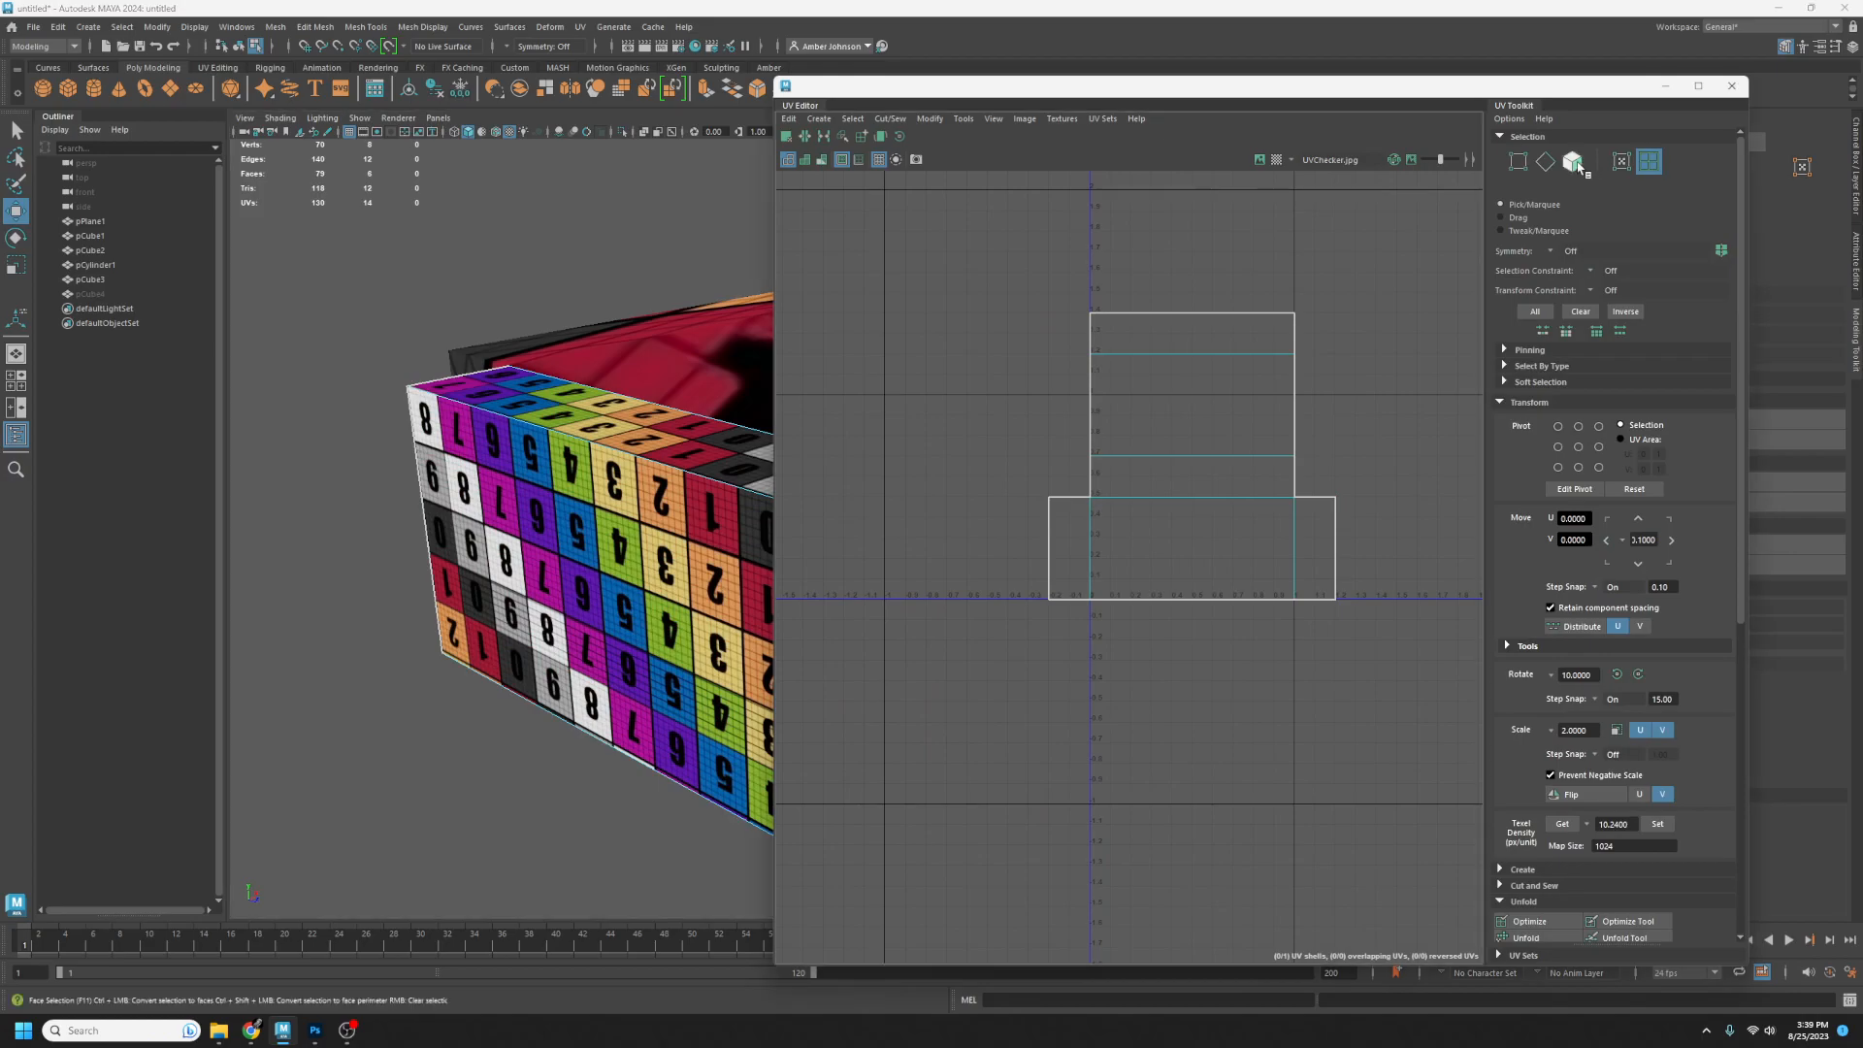
{"action": "left_click", "coordinate": [482, 621]}
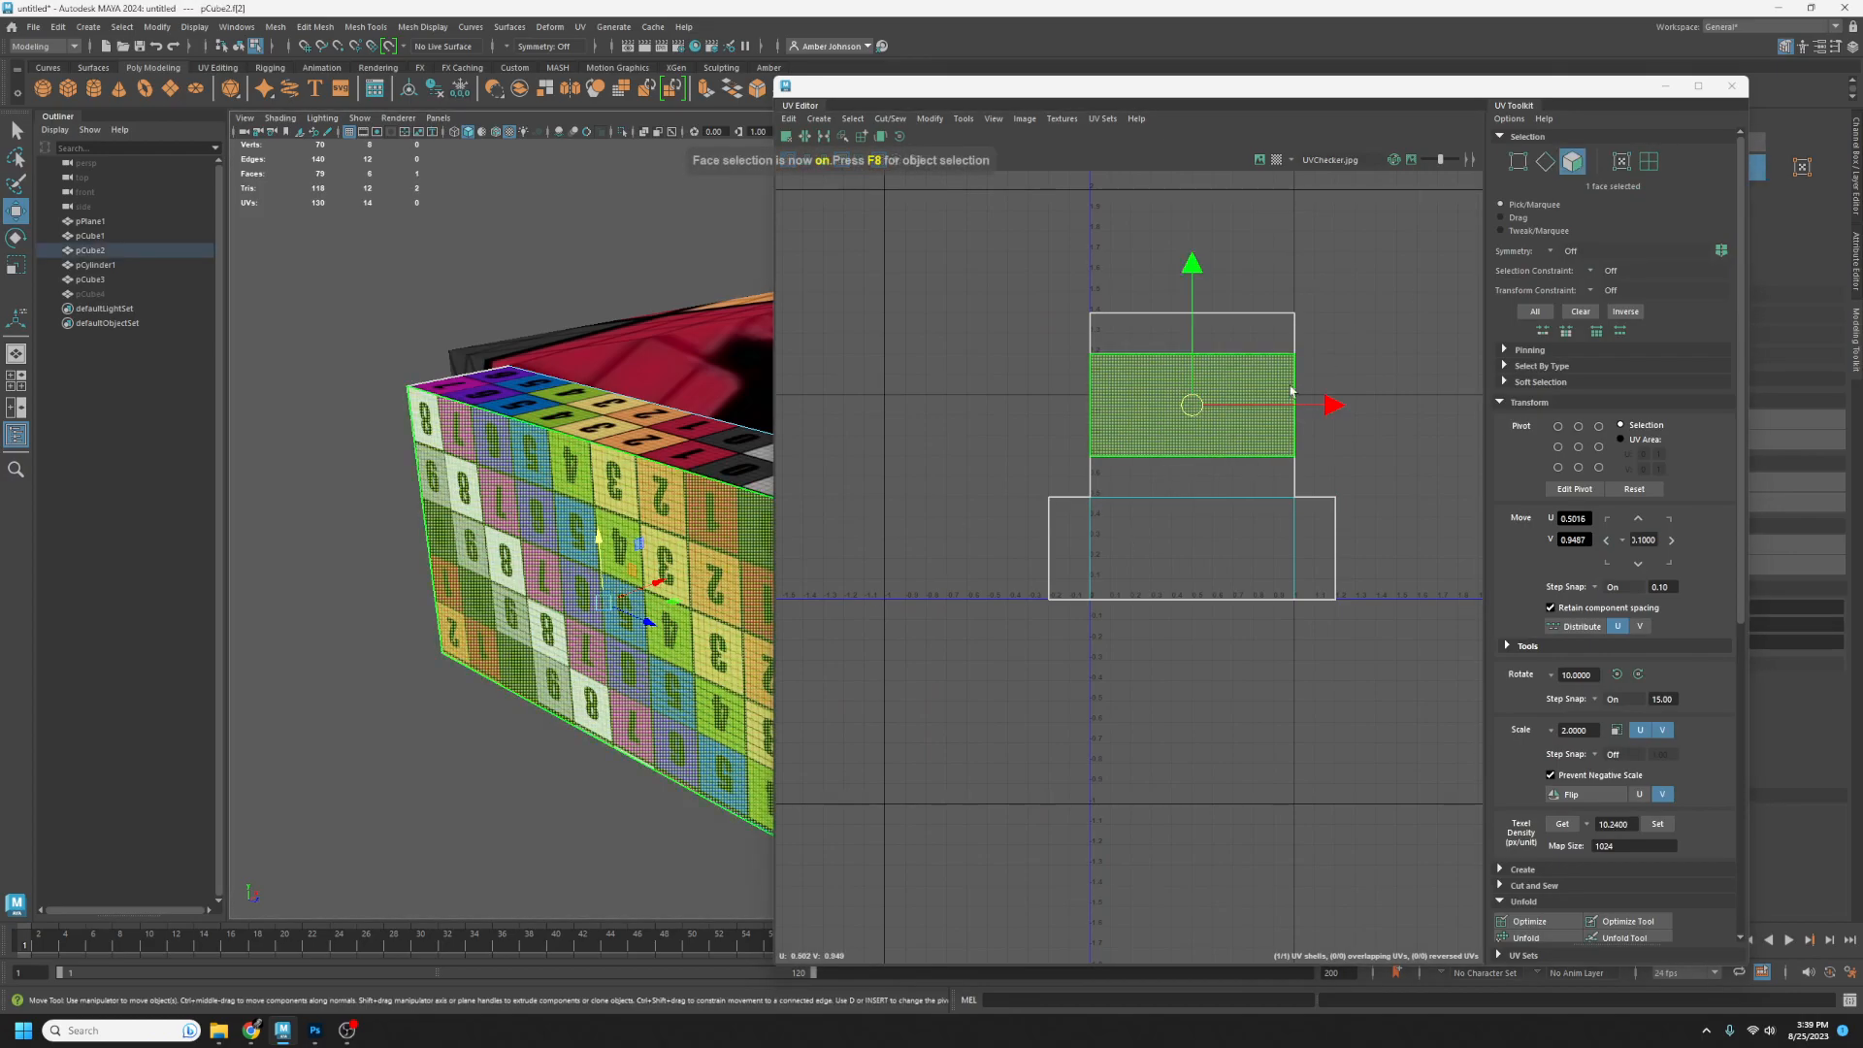
{"action": "middle_click_drag", "start_coordinate": [1152, 748], "coordinate": [1109, 737], "text": "alt"}
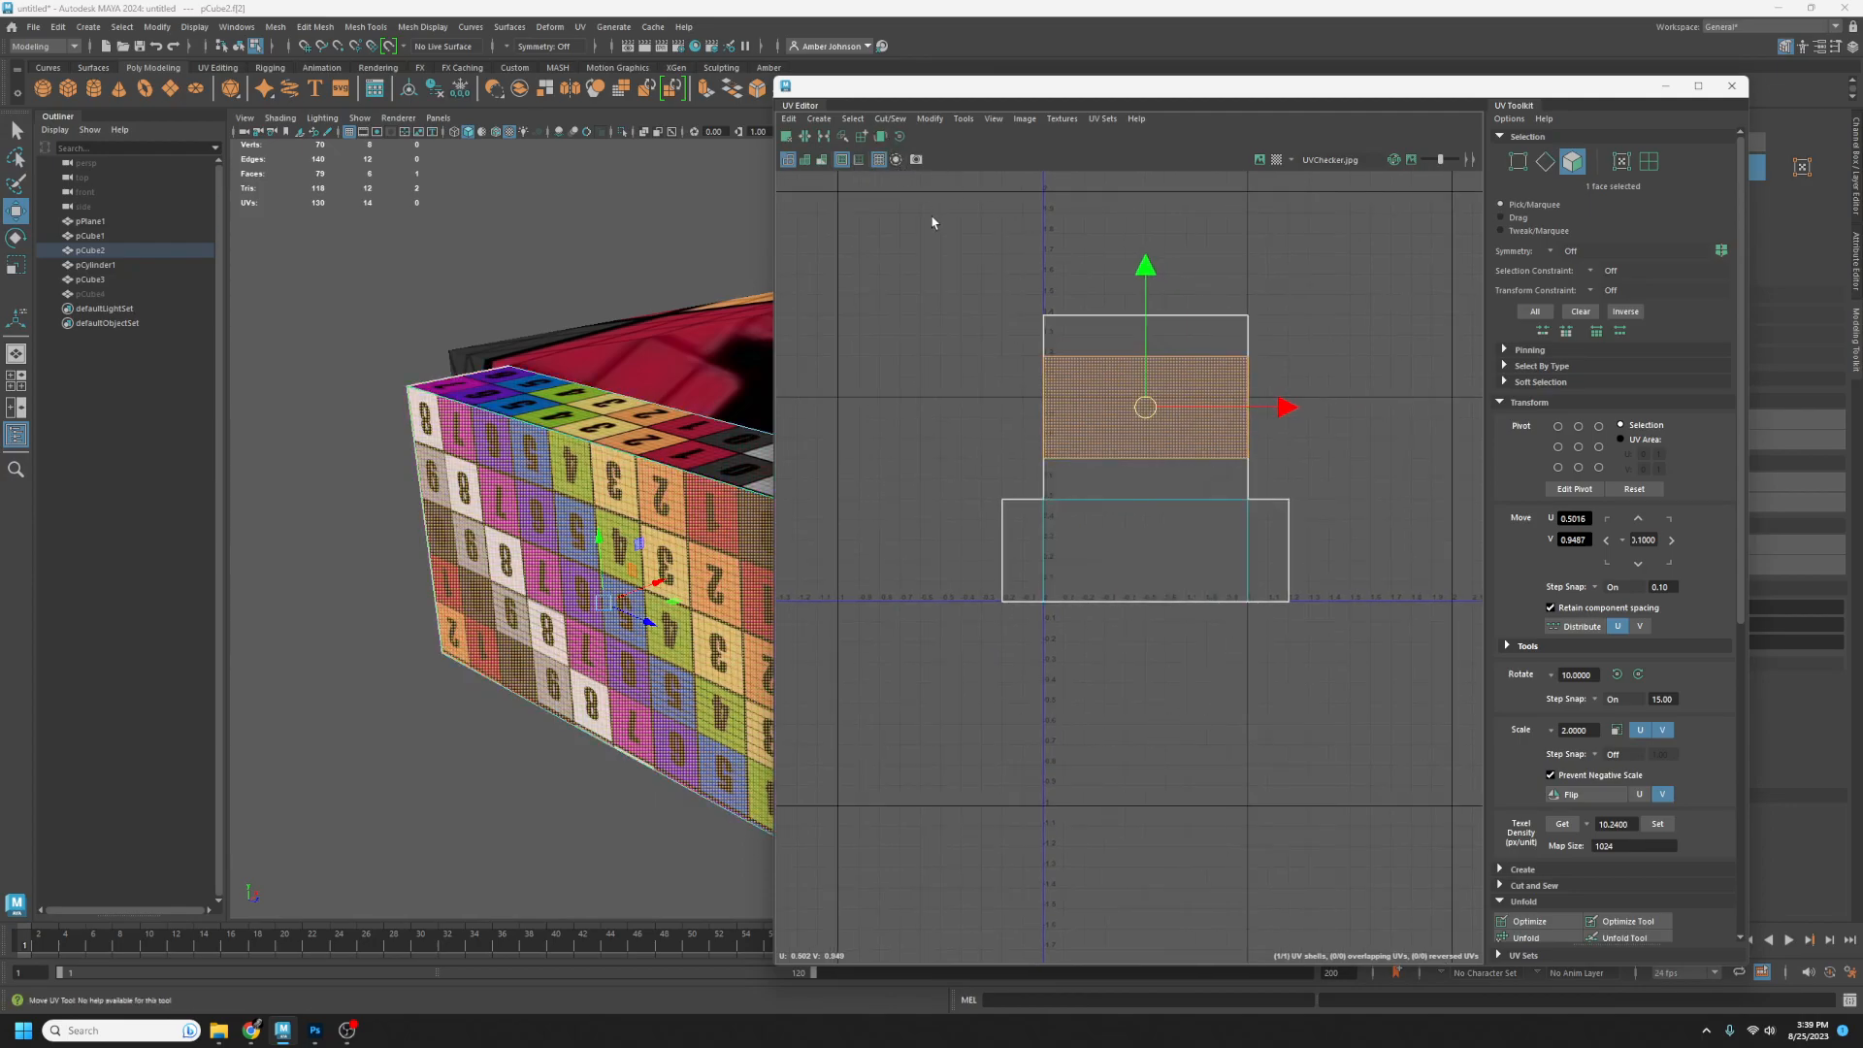
{"action": "key", "text": "ctrl+shift+x"}
{"action": "left_click_drag", "start_coordinate": [1143, 414], "coordinate": [981, 694]}
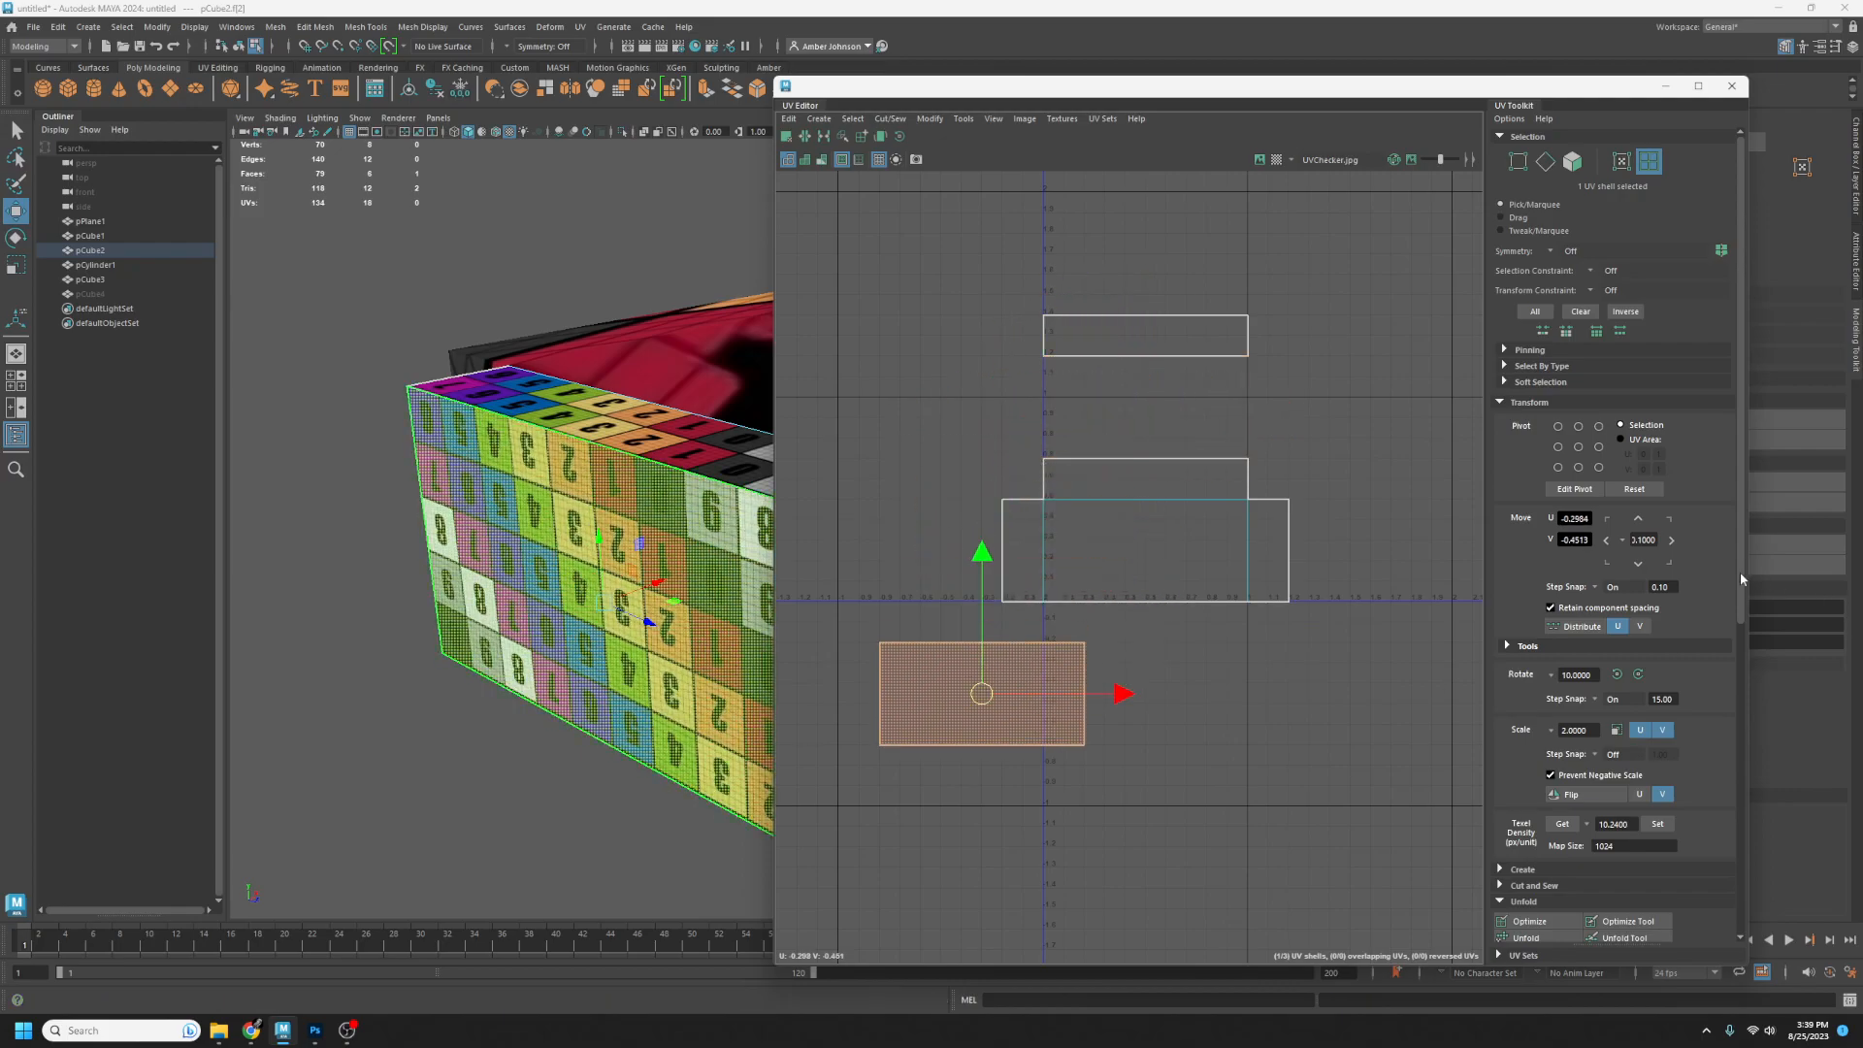
- Turn off move step snap, set the UV rotation amount to 90, and rotate the detached face shell clockwise twice
{"action": "left_click", "coordinate": [1595, 587]}
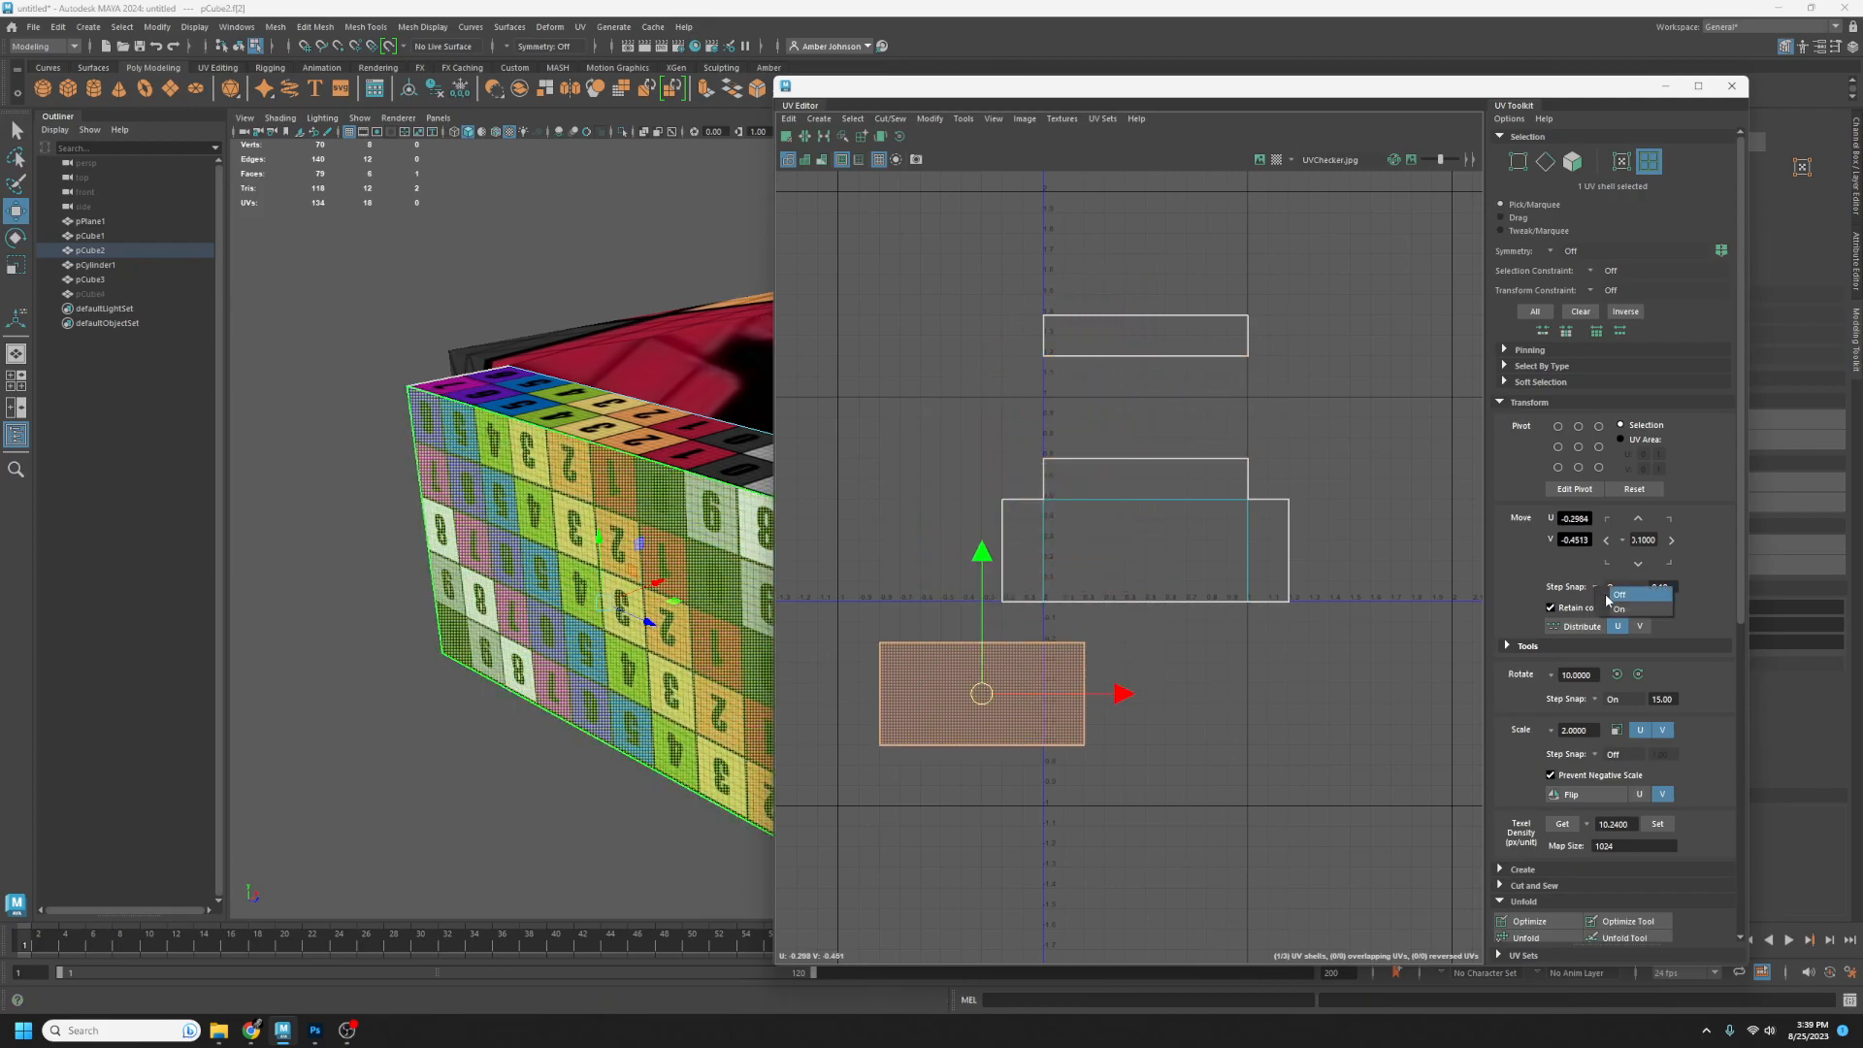
{"action": "left_click", "coordinate": [1612, 611]}
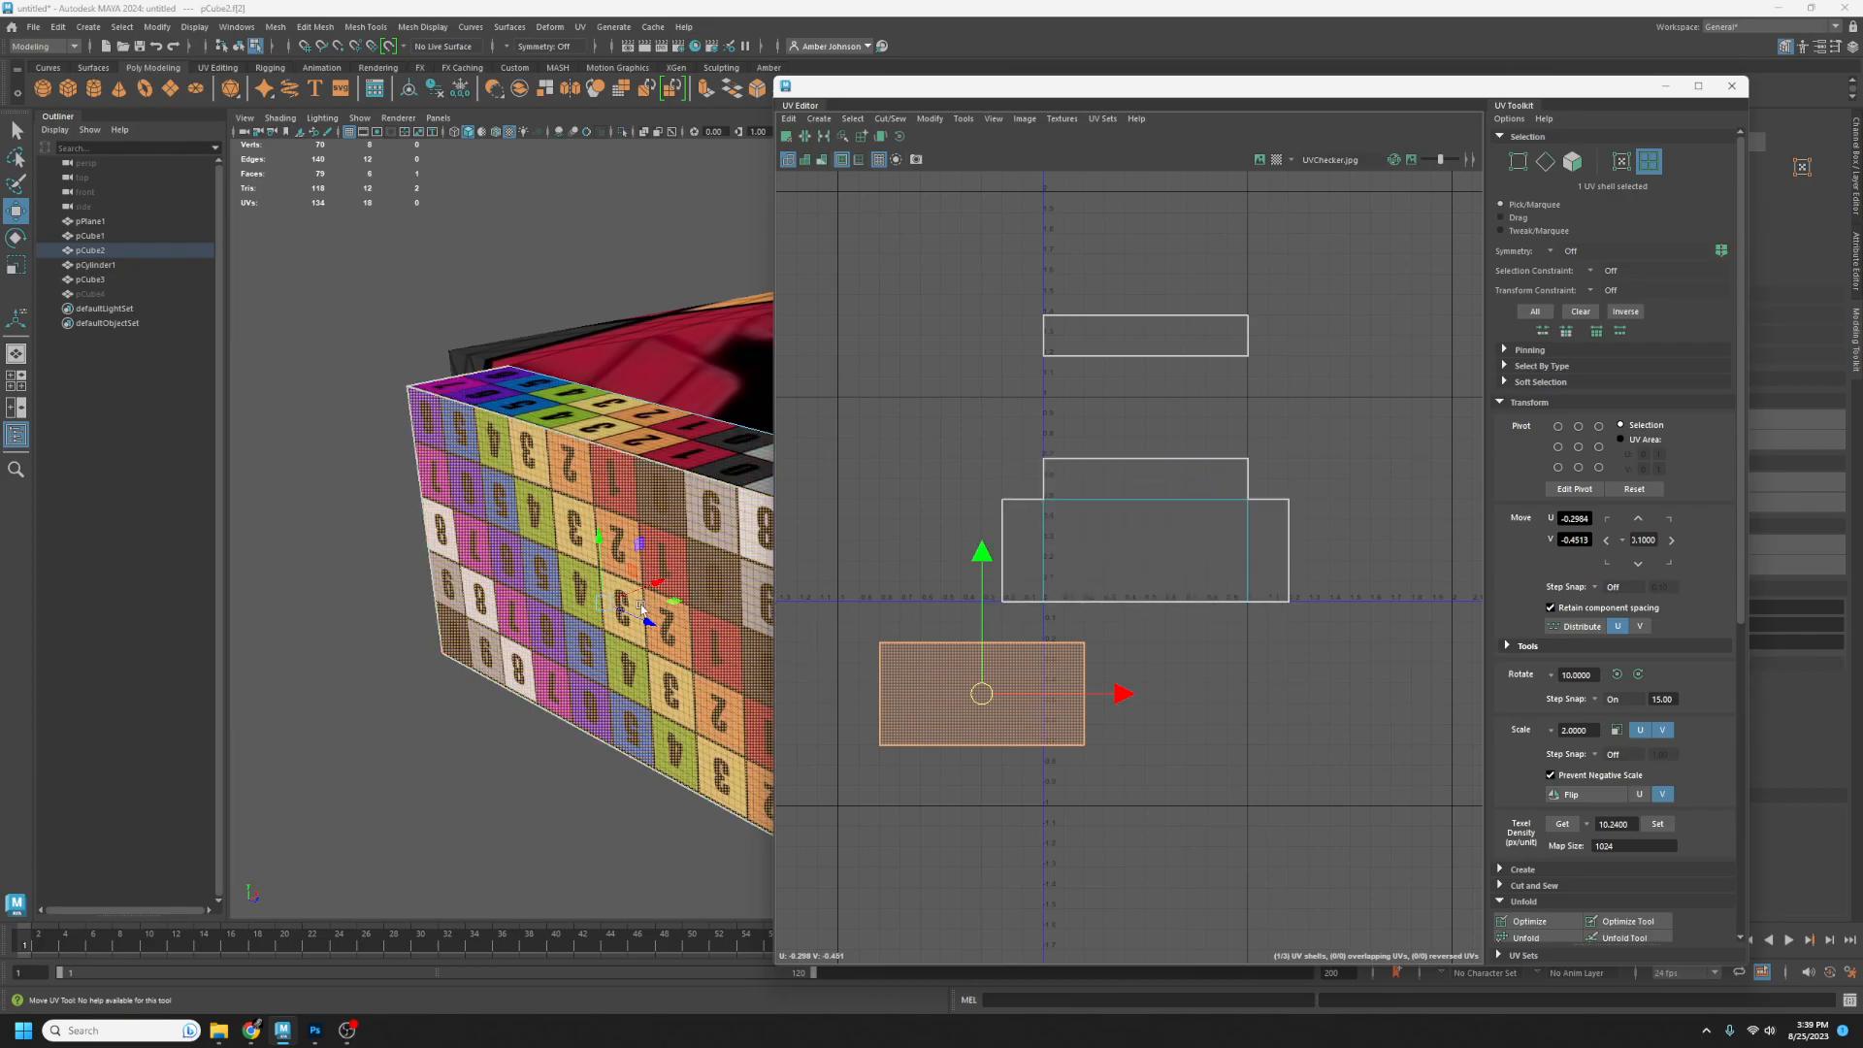
{"action": "left_click", "coordinate": [1589, 676]}
{"action": "type", "text": "90"}
{"action": "key", "text": "Return"}
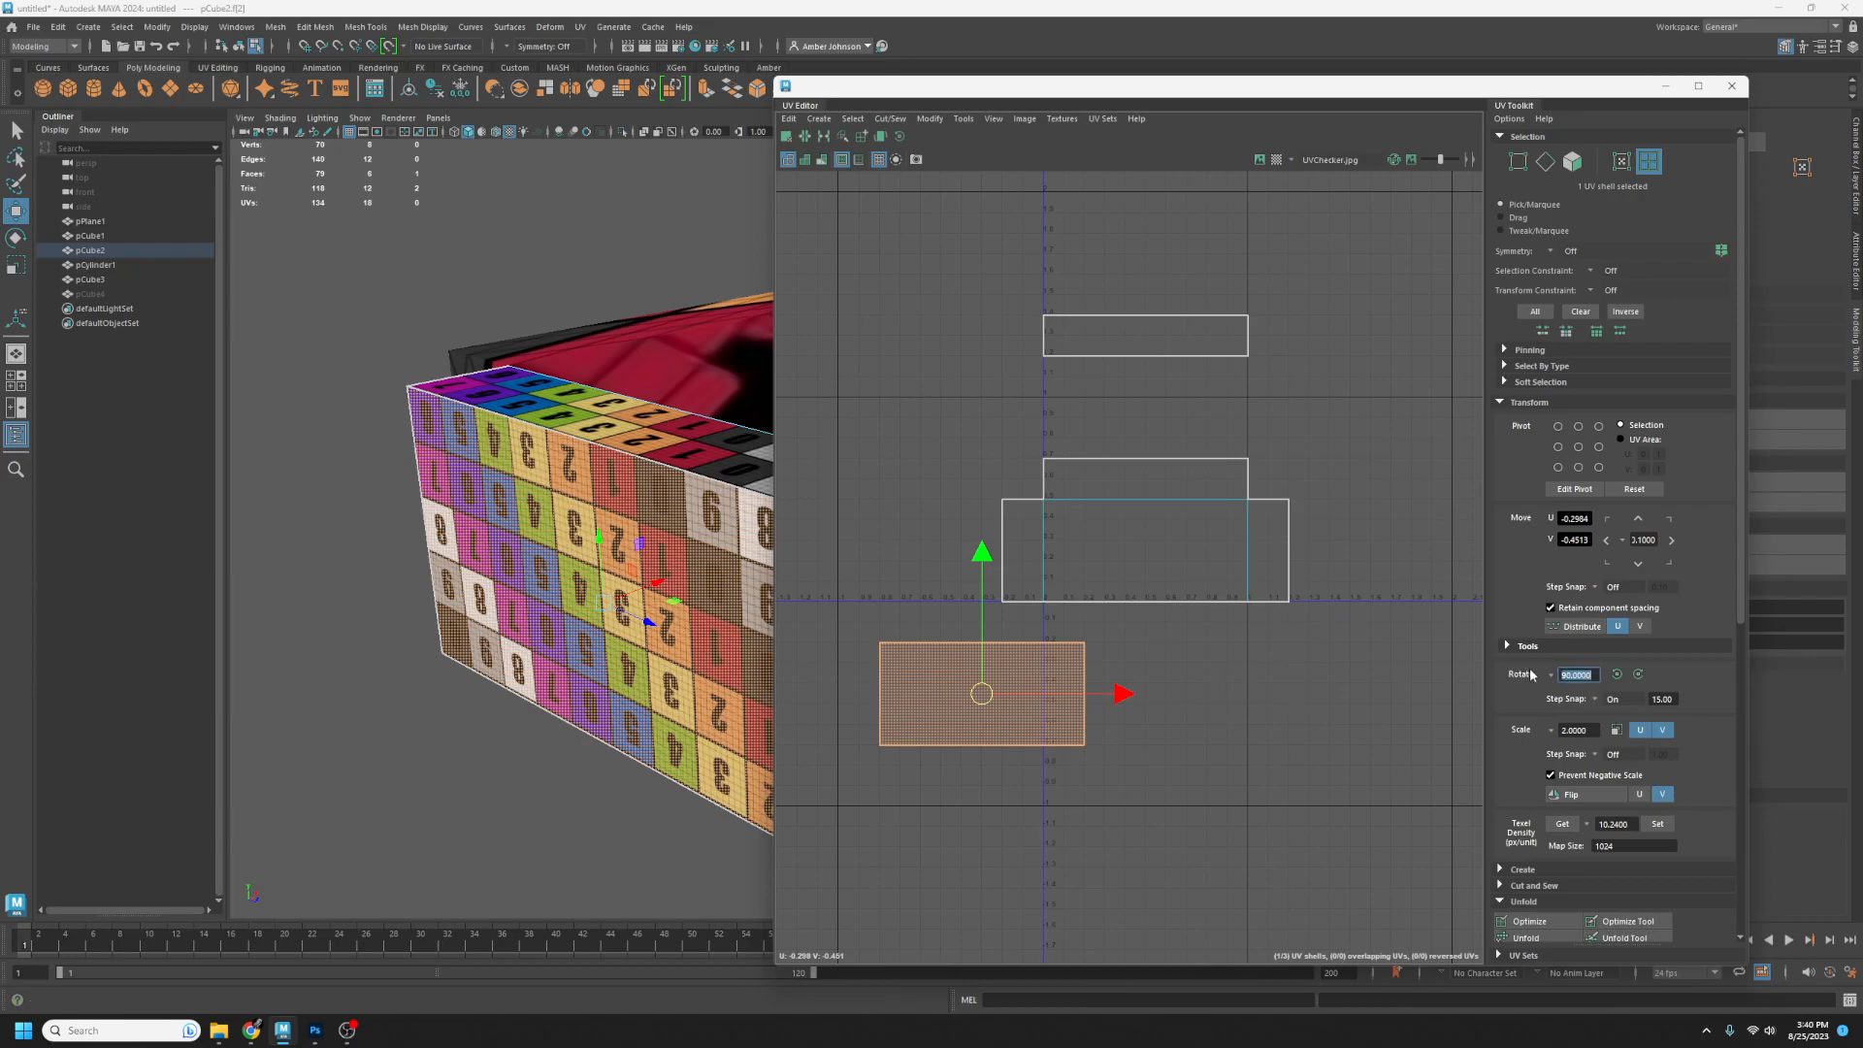
{"action": "left_click", "coordinate": [1638, 673]}
{"action": "left_click", "coordinate": [1638, 673]}
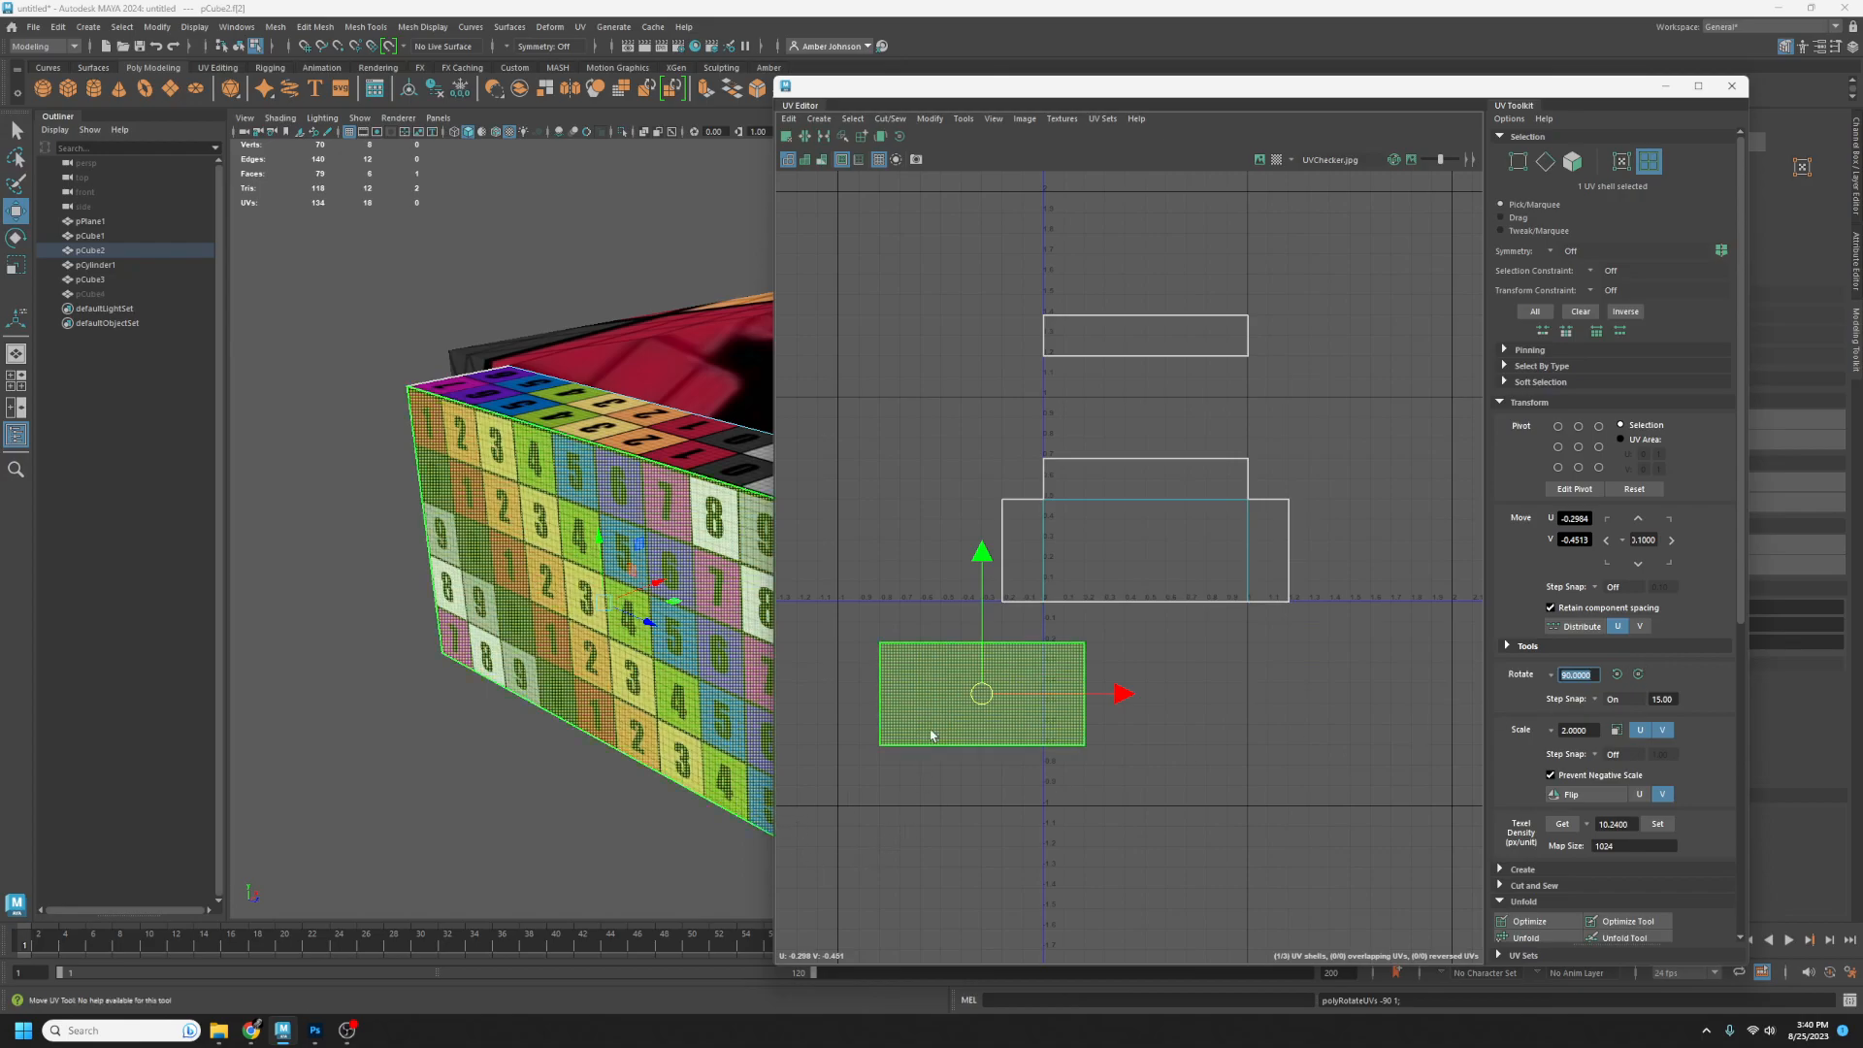
- Place the rotated face shell beside the adjoining end face's free edge and move-and-sew the two together along that edge
{"action": "left_click_drag", "start_coordinate": [981, 692], "coordinate": [872, 536]}
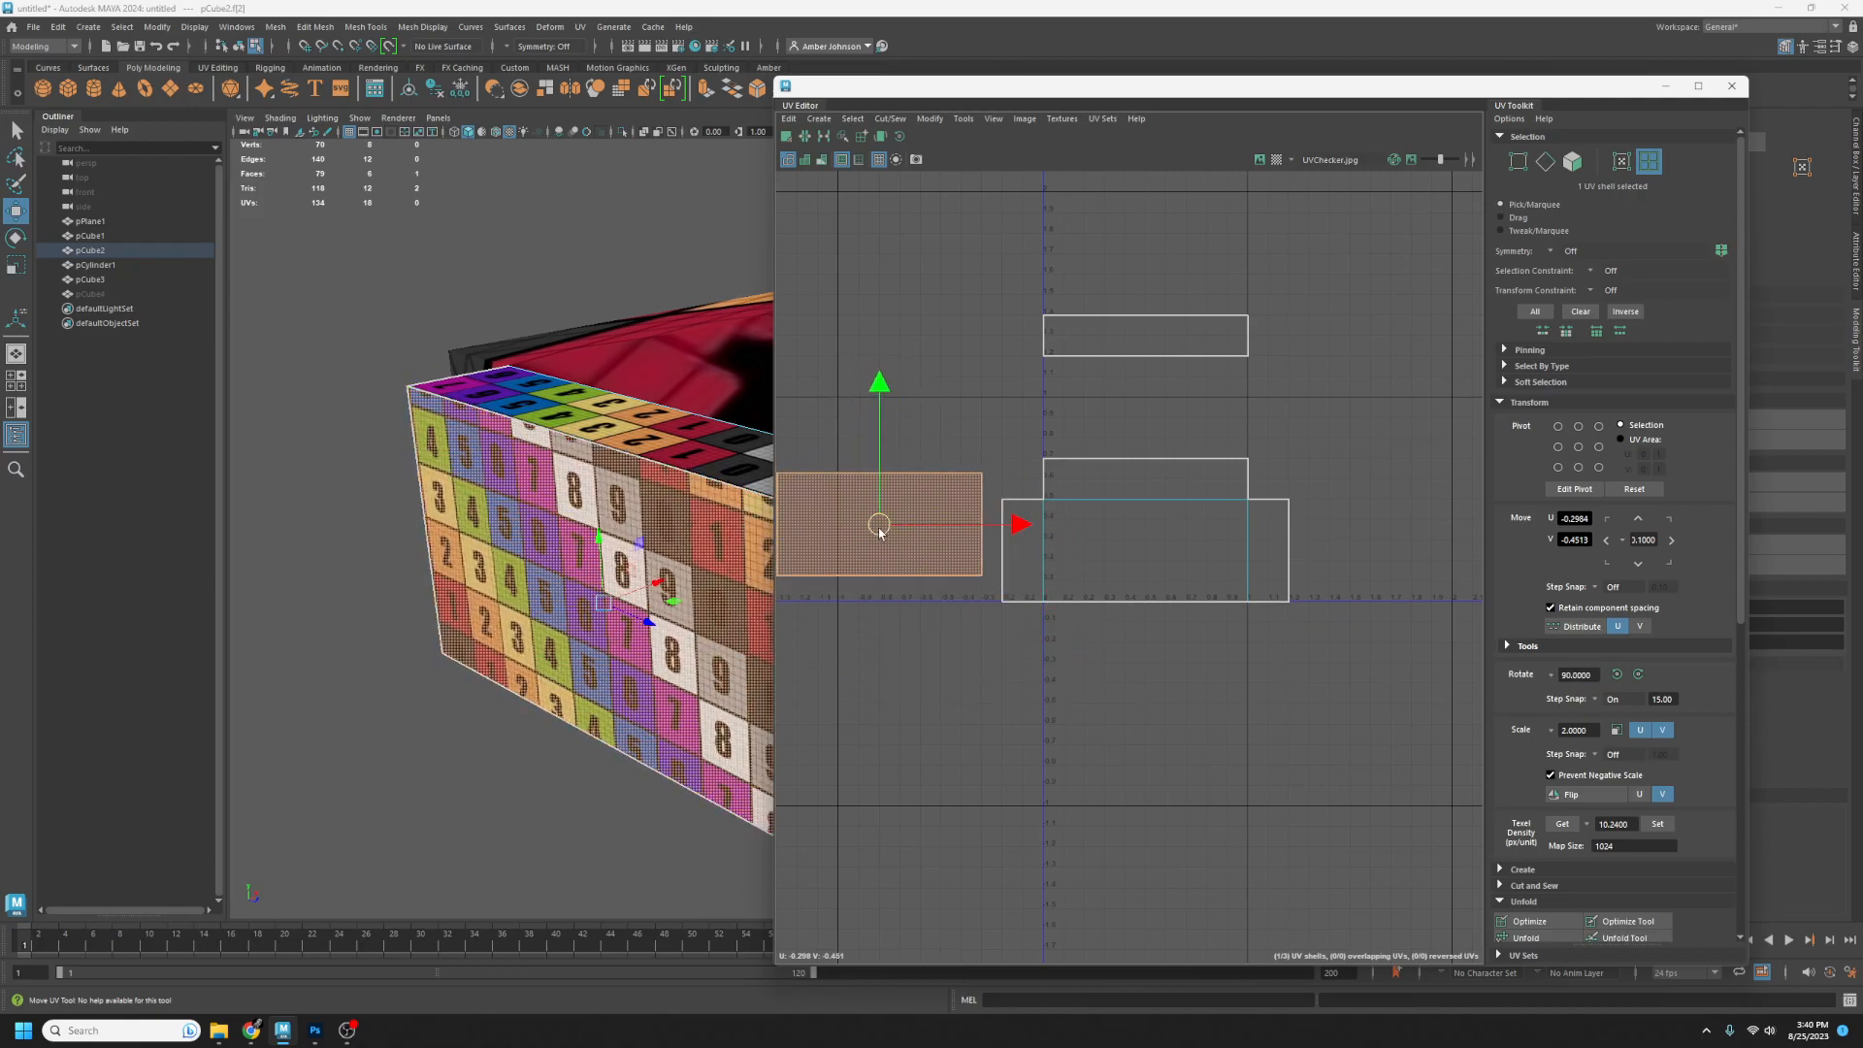
{"action": "scroll", "coordinate": [586, 669], "scroll_direction": "down", "scroll_amount": 1}
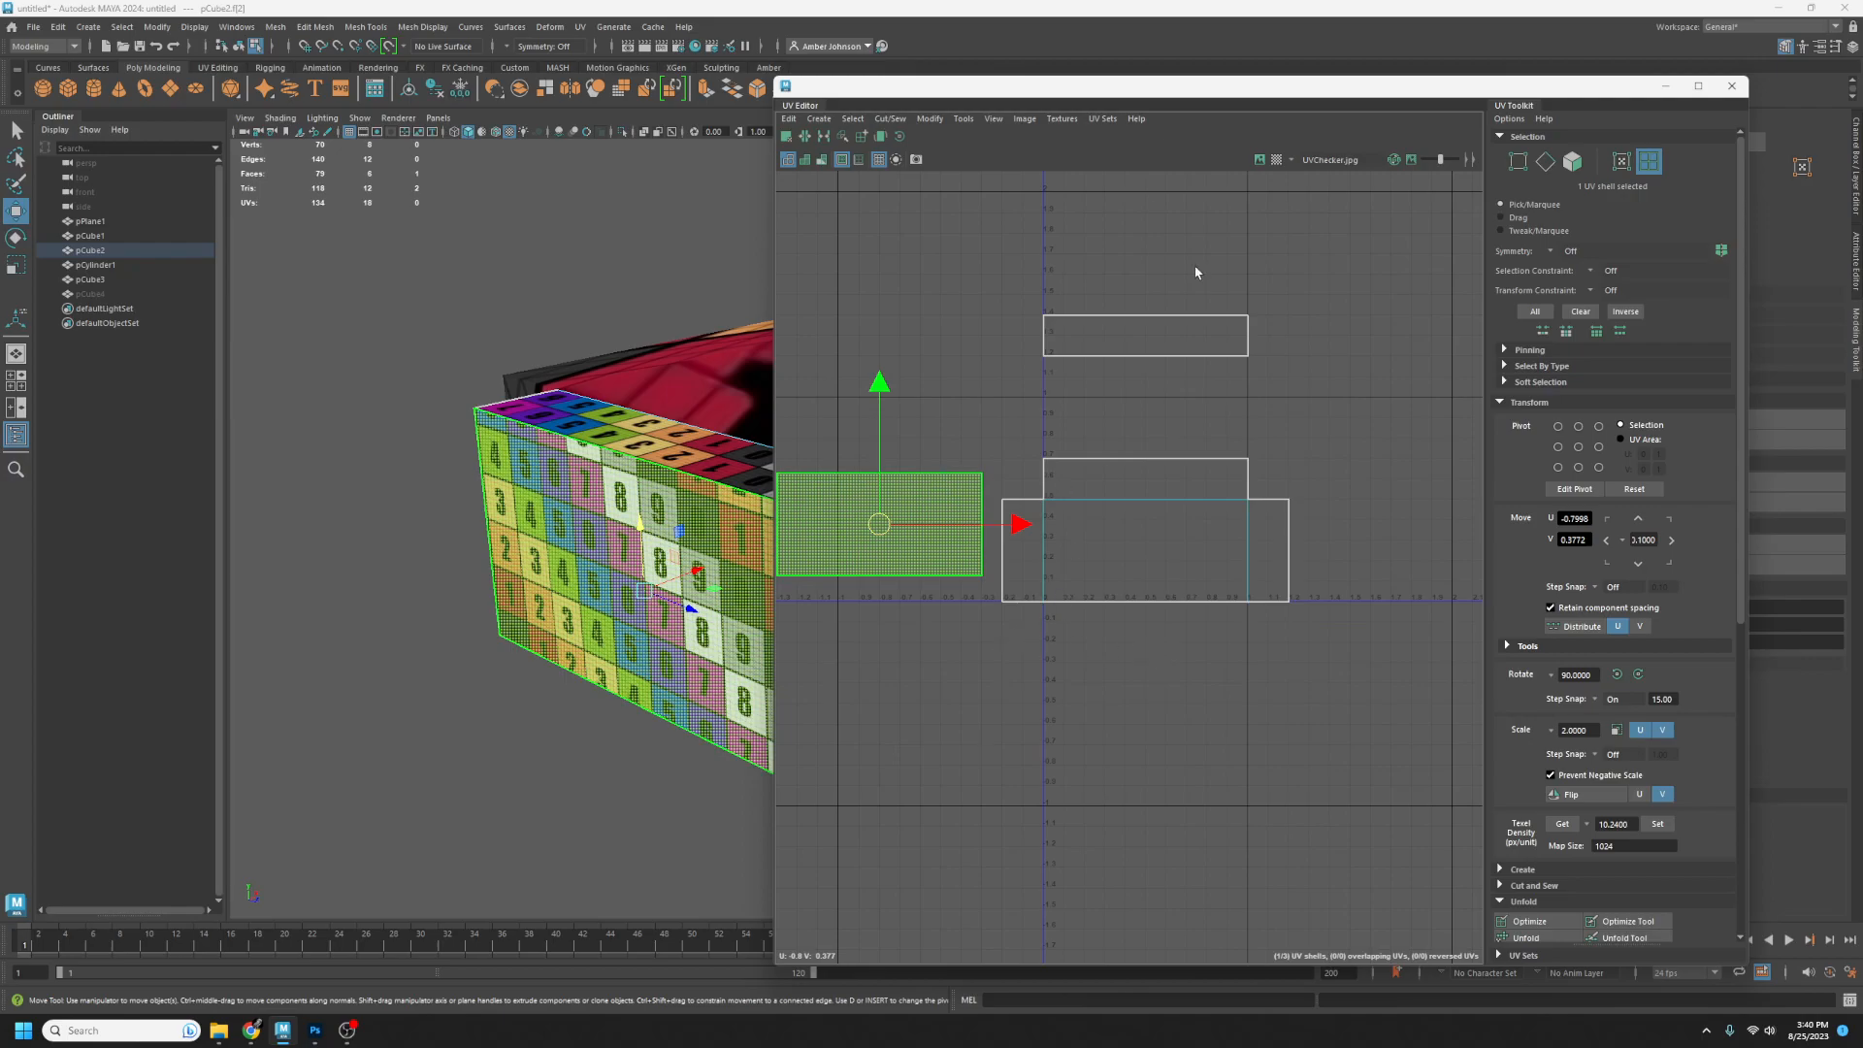
{"action": "left_click_drag", "start_coordinate": [974, 90], "coordinate": [1110, 69]}
{"action": "mouse_move", "coordinate": [1019, 504]}
{"action": "left_mouse_down"}
{"action": "mouse_move", "coordinate": [1002, 528]}
{"action": "mouse_move", "coordinate": [1038, 529]}
{"action": "mouse_move", "coordinate": [1014, 524]}
{"action": "left_mouse_up"}
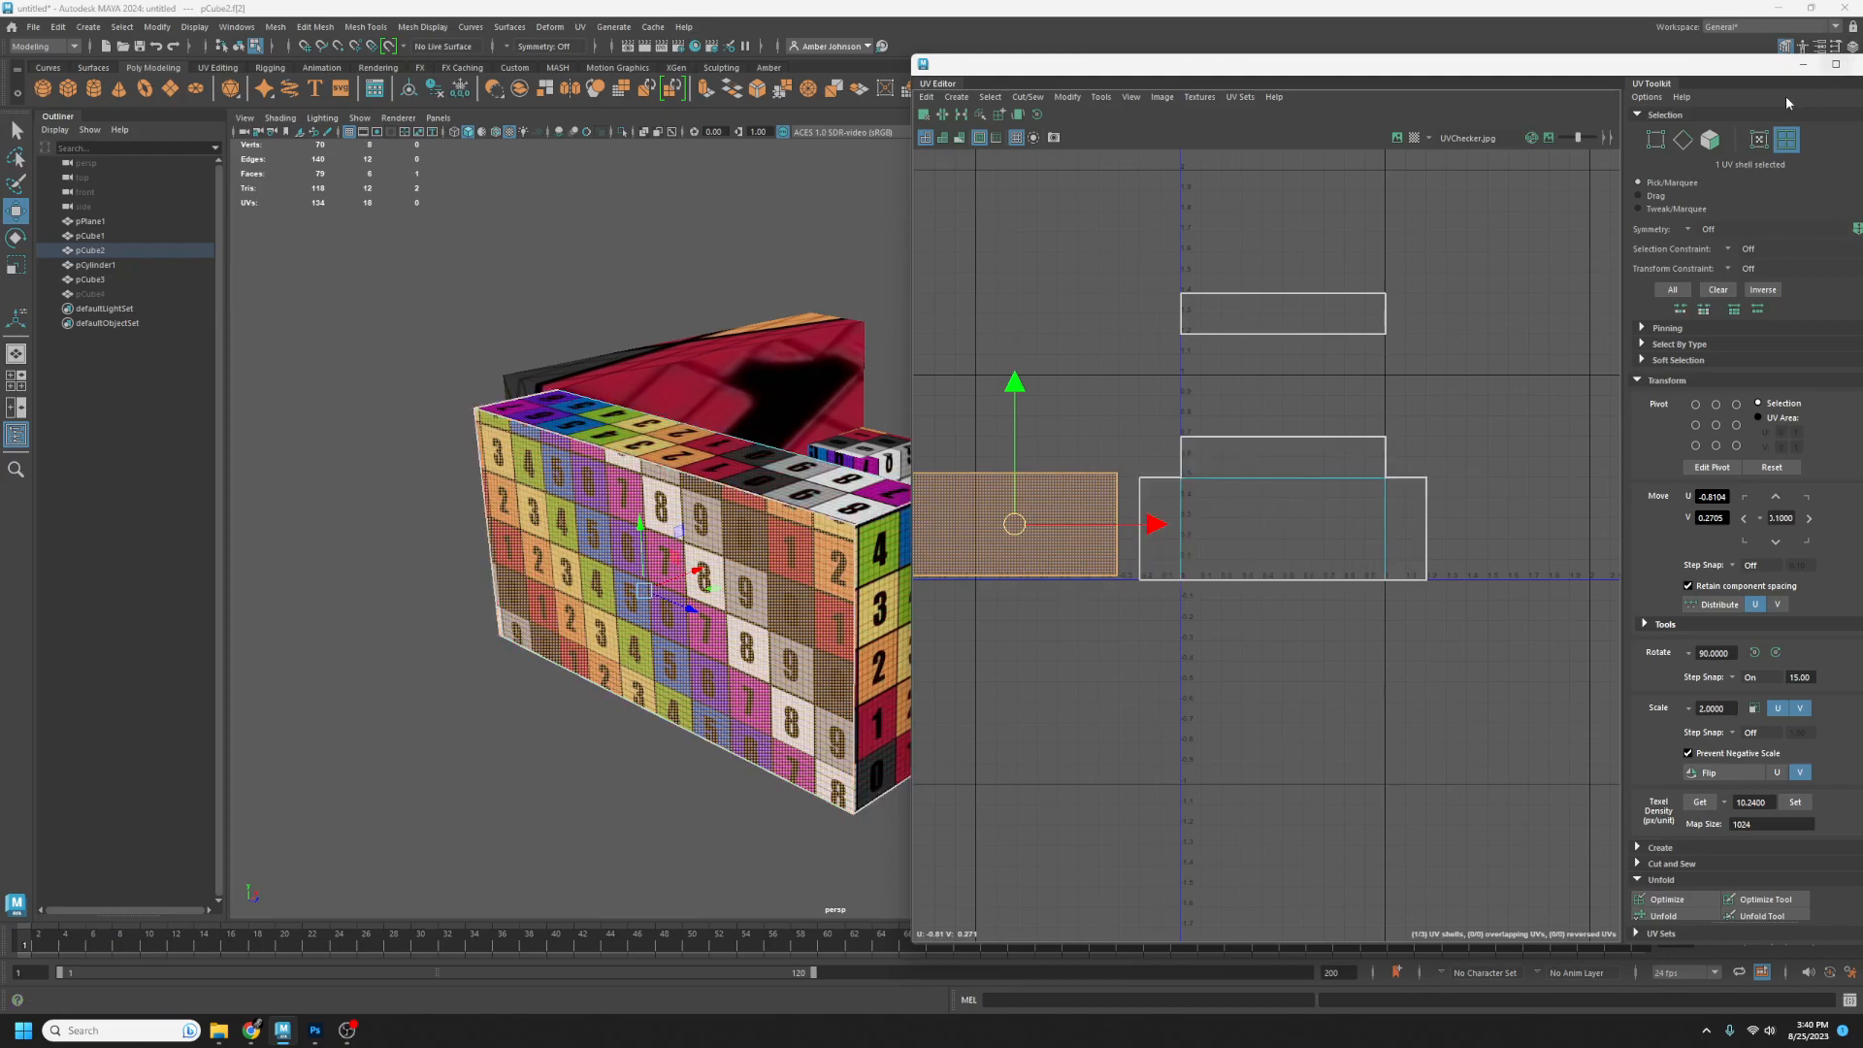
{"action": "left_click", "coordinate": [1683, 141]}
{"action": "left_click", "coordinate": [1139, 530]}
{"action": "right_click_drag", "start_coordinate": [1139, 512], "coordinate": [1246, 743]}
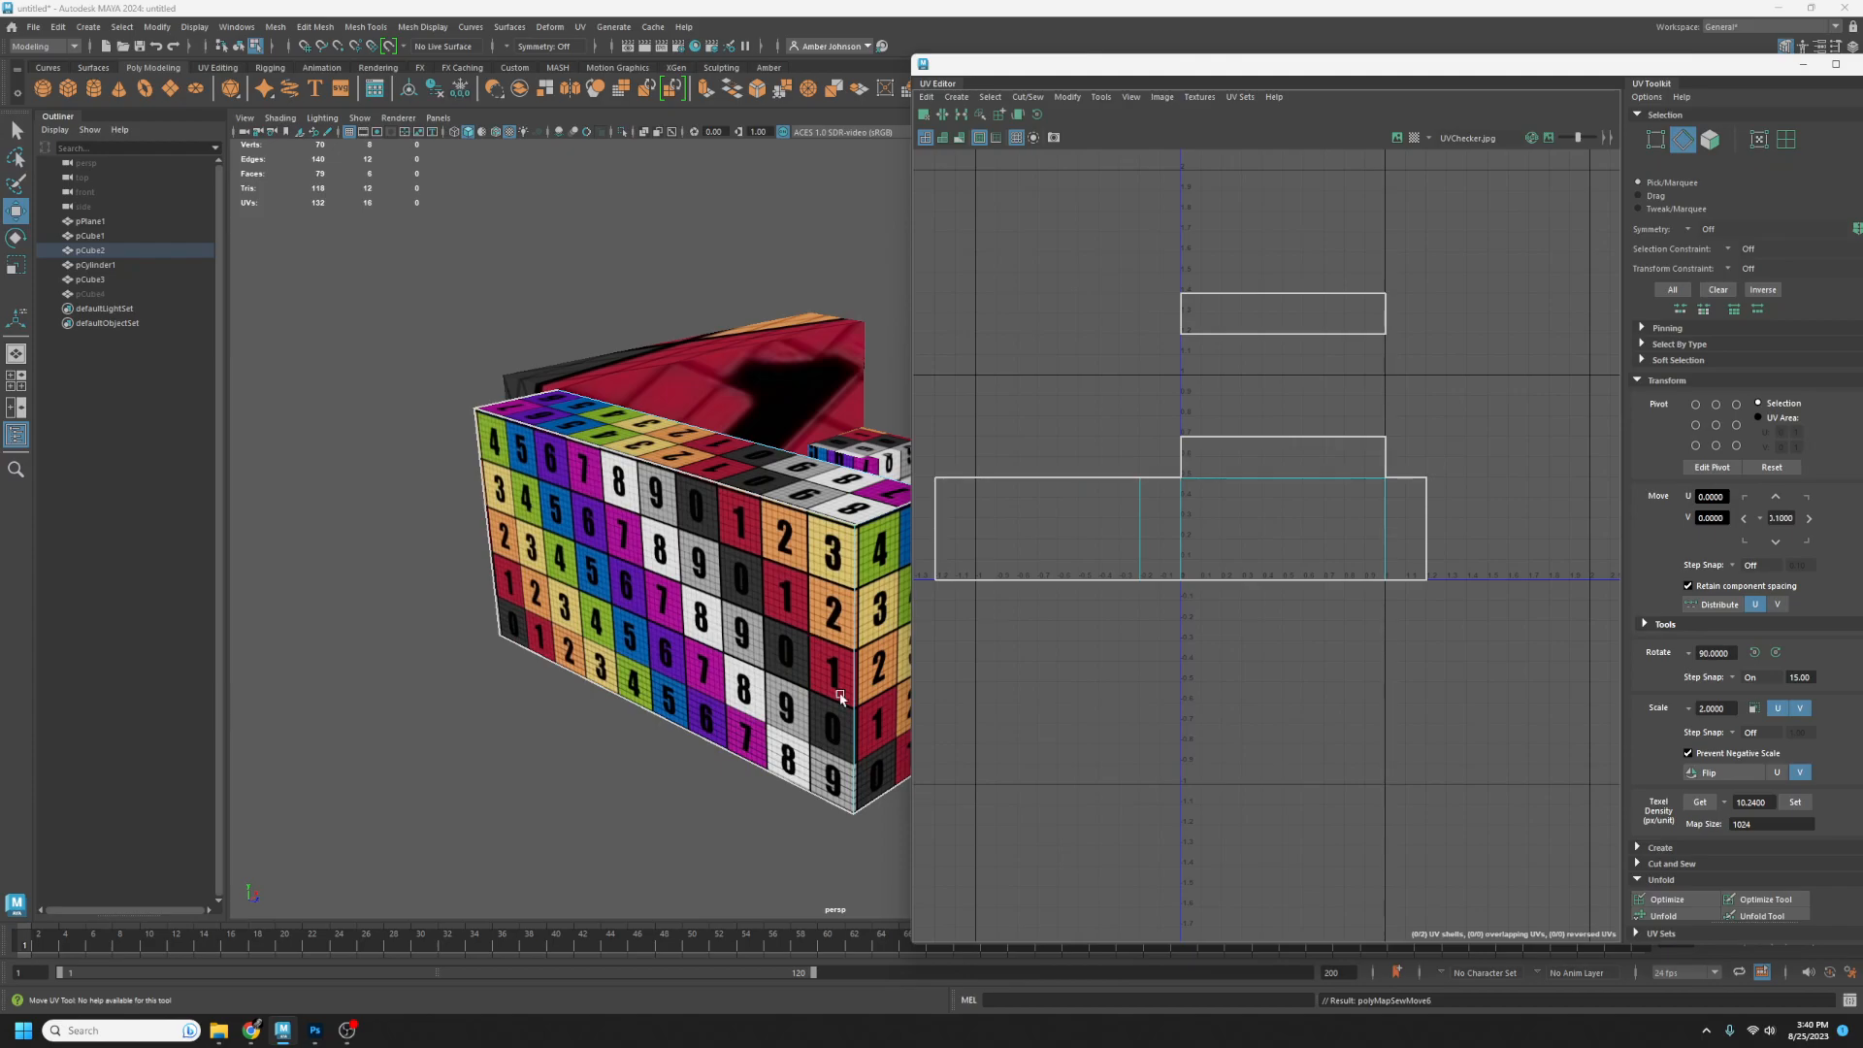
- Slide the combined wall shell sideways along U, checking the checker pattern on the block from both ends
{"action": "left_click_drag", "start_coordinate": [903, 661], "coordinate": [694, 621], "text": "alt"}
{"action": "left_click", "coordinate": [1785, 140]}
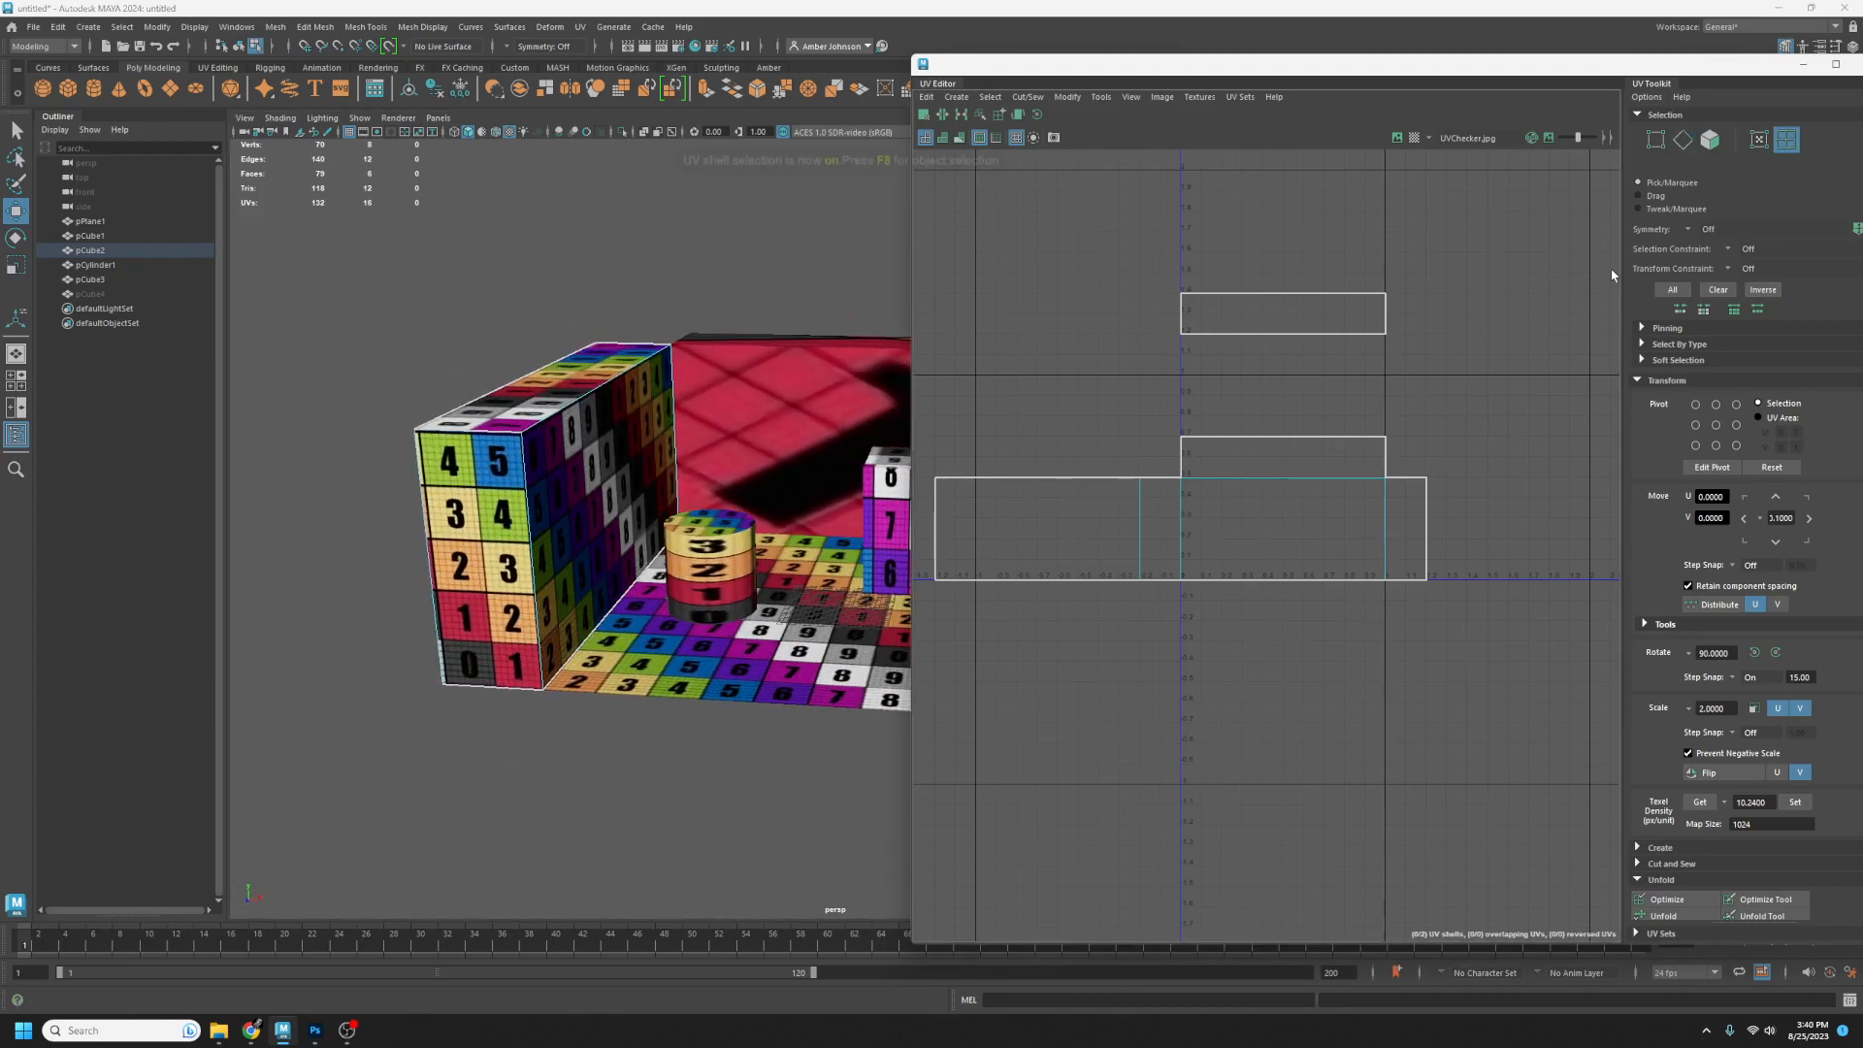
{"action": "left_click", "coordinate": [1293, 514]}
{"action": "left_click_drag", "start_coordinate": [1292, 509], "coordinate": [1430, 510]}
{"action": "left_click_drag", "start_coordinate": [757, 669], "coordinate": [612, 592], "text": "alt"}
{"action": "mouse_move", "coordinate": [1430, 509]}
{"action": "left_mouse_down"}
{"action": "mouse_move", "coordinate": [1321, 512]}
{"action": "mouse_move", "coordinate": [1471, 509]}
{"action": "mouse_move", "coordinate": [1393, 508]}
{"action": "left_mouse_up"}
{"action": "left_click_drag", "start_coordinate": [670, 619], "coordinate": [582, 670], "text": "alt"}
- Move and sew the remaining separate strip onto the lower edge of the inner long face in the main wall shell
{"action": "left_click", "coordinate": [1279, 313]}
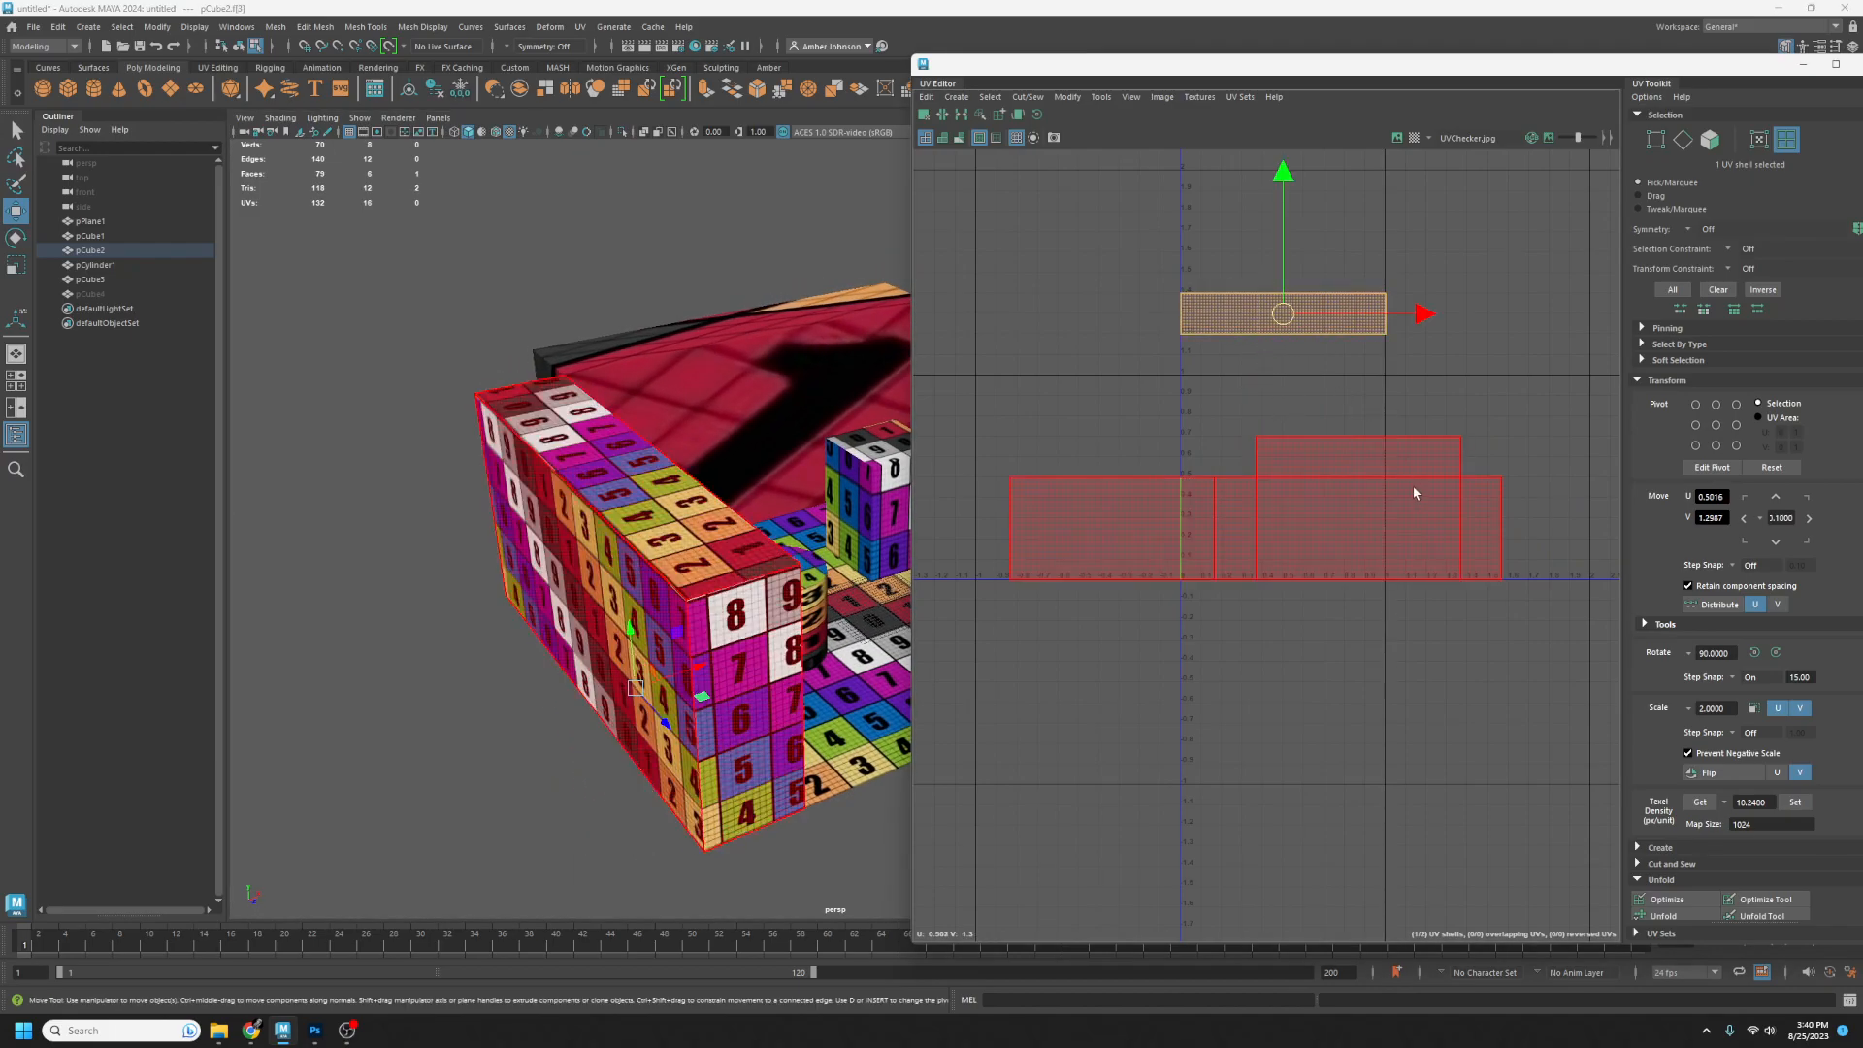
{"action": "left_click", "coordinate": [1682, 140]}
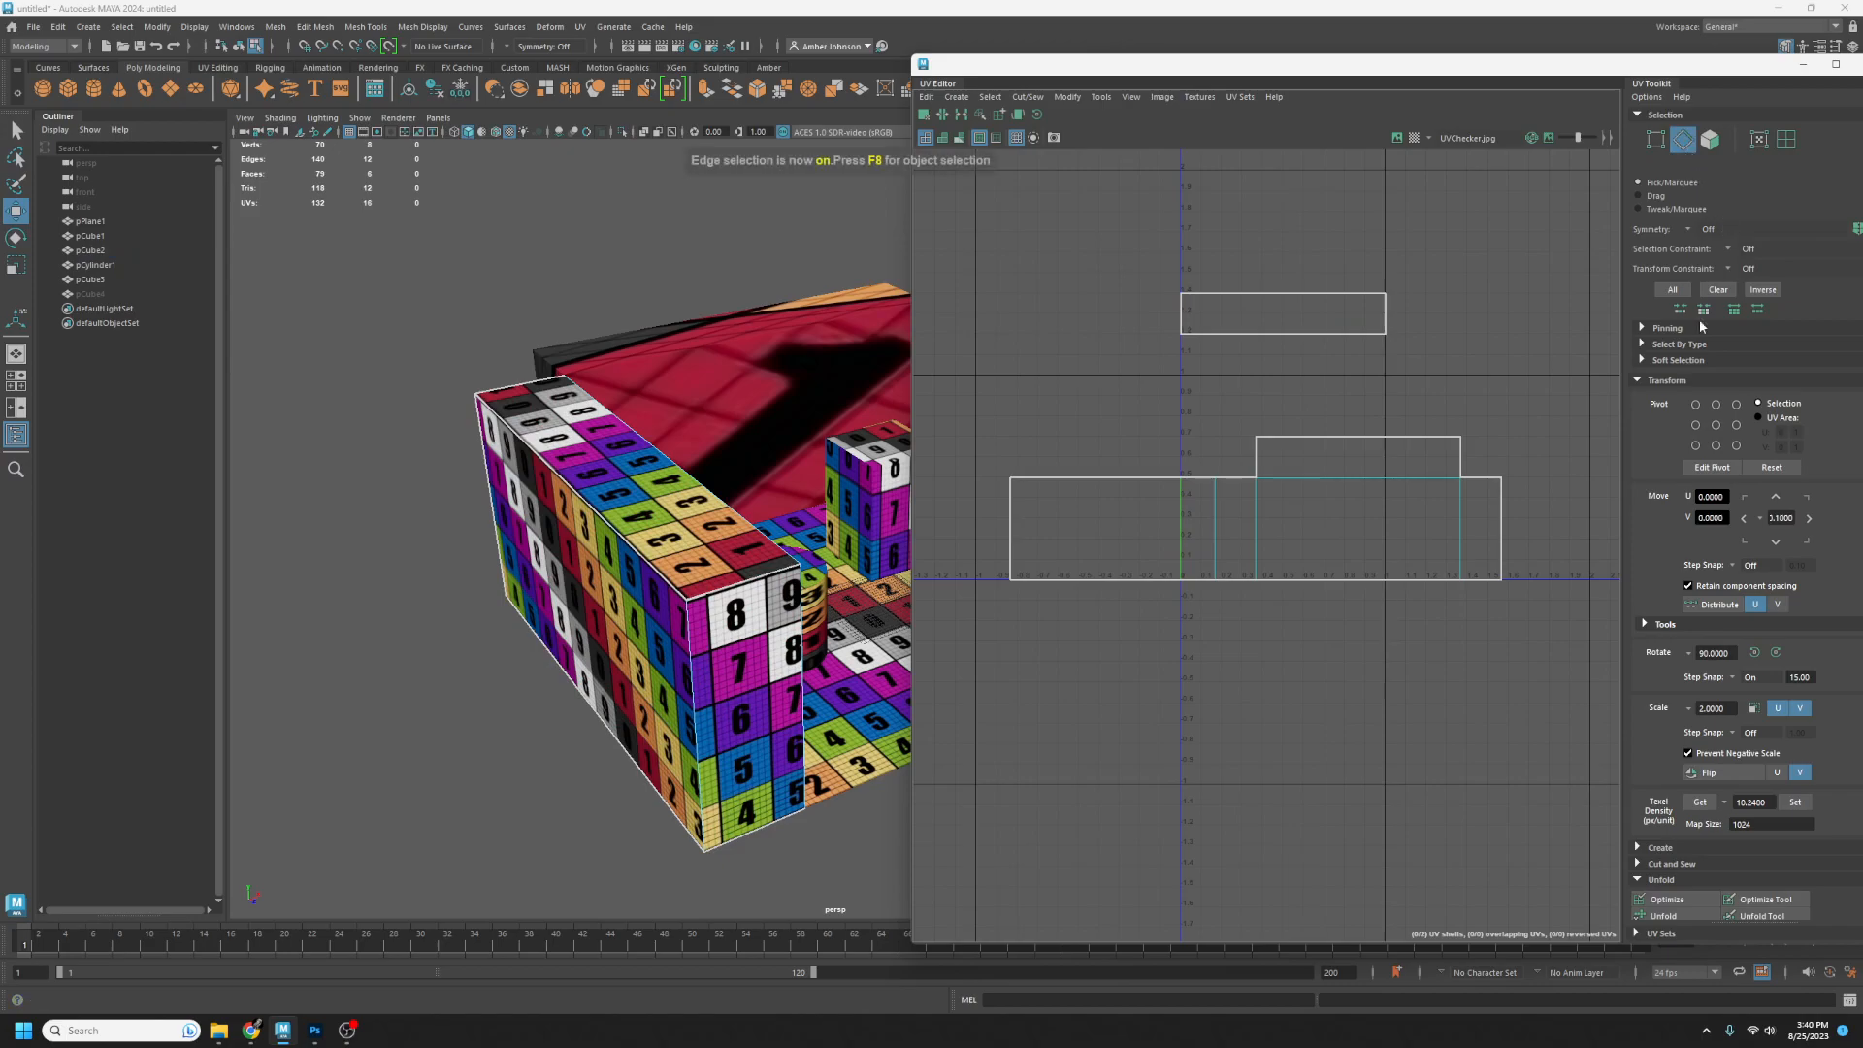
{"action": "left_click", "coordinate": [1365, 572]}
{"action": "right_click", "coordinate": [1366, 575]}
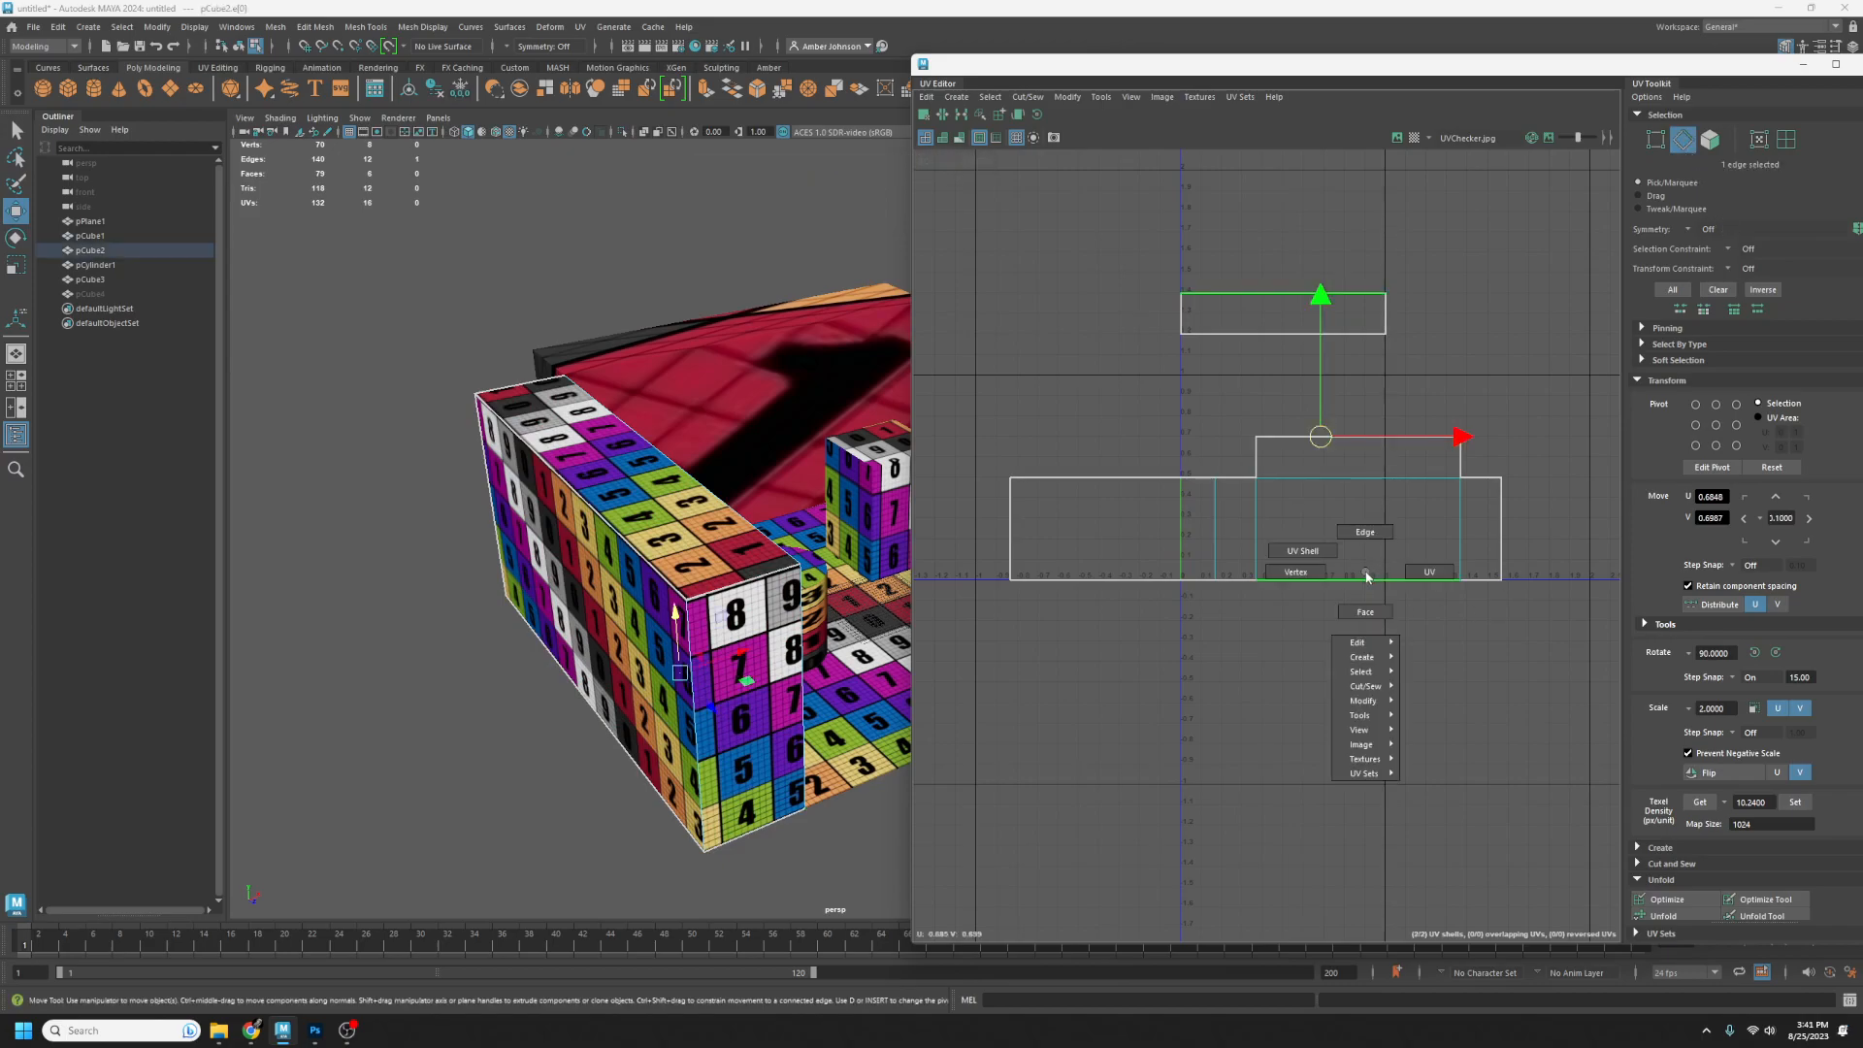
{"action": "mouse_move", "coordinate": [1376, 687]}
{"action": "left_click", "coordinate": [1456, 800]}
- Shift the complete wall shell to follow the floor's pattern and apply a texel density of 10.24 at map size 1024
{"action": "left_click", "coordinate": [1787, 142]}
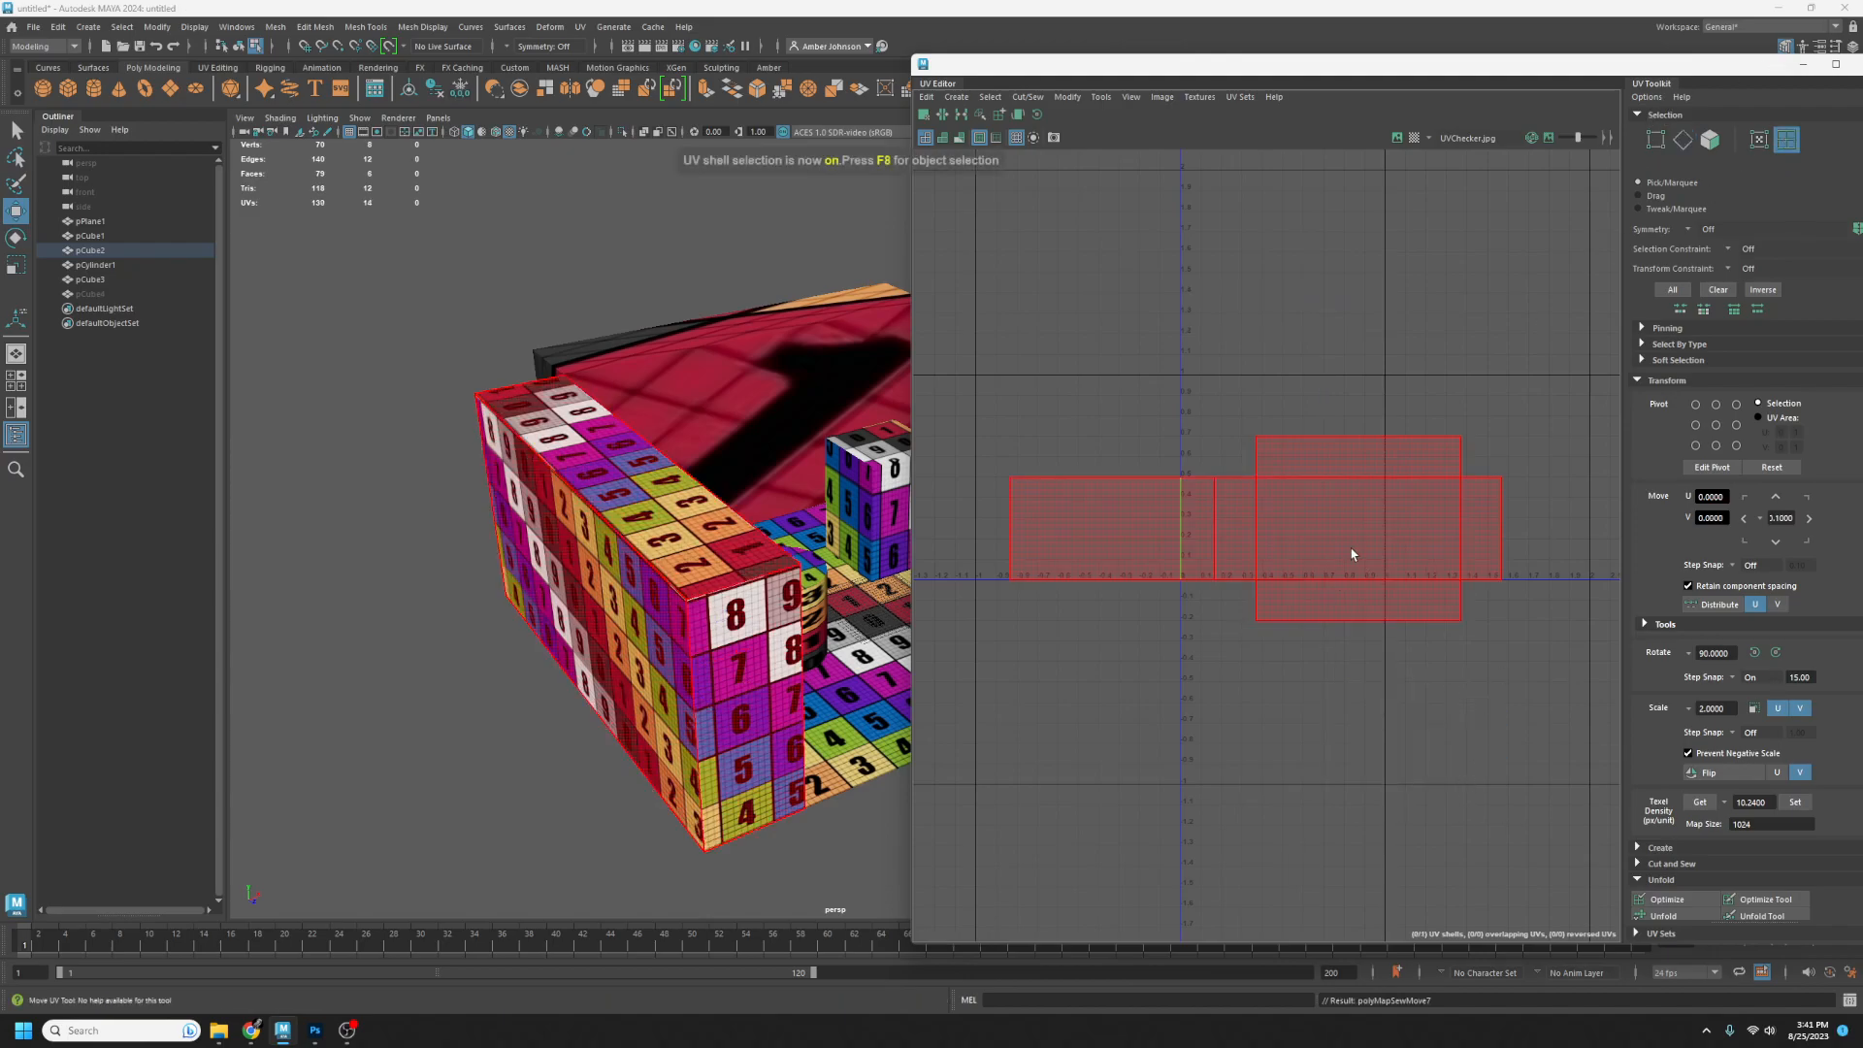
{"action": "left_click", "coordinate": [1352, 554]}
{"action": "left_click_drag", "start_coordinate": [583, 504], "coordinate": [698, 592], "text": "alt"}
{"action": "left_click_drag", "start_coordinate": [1252, 529], "coordinate": [1193, 504]}
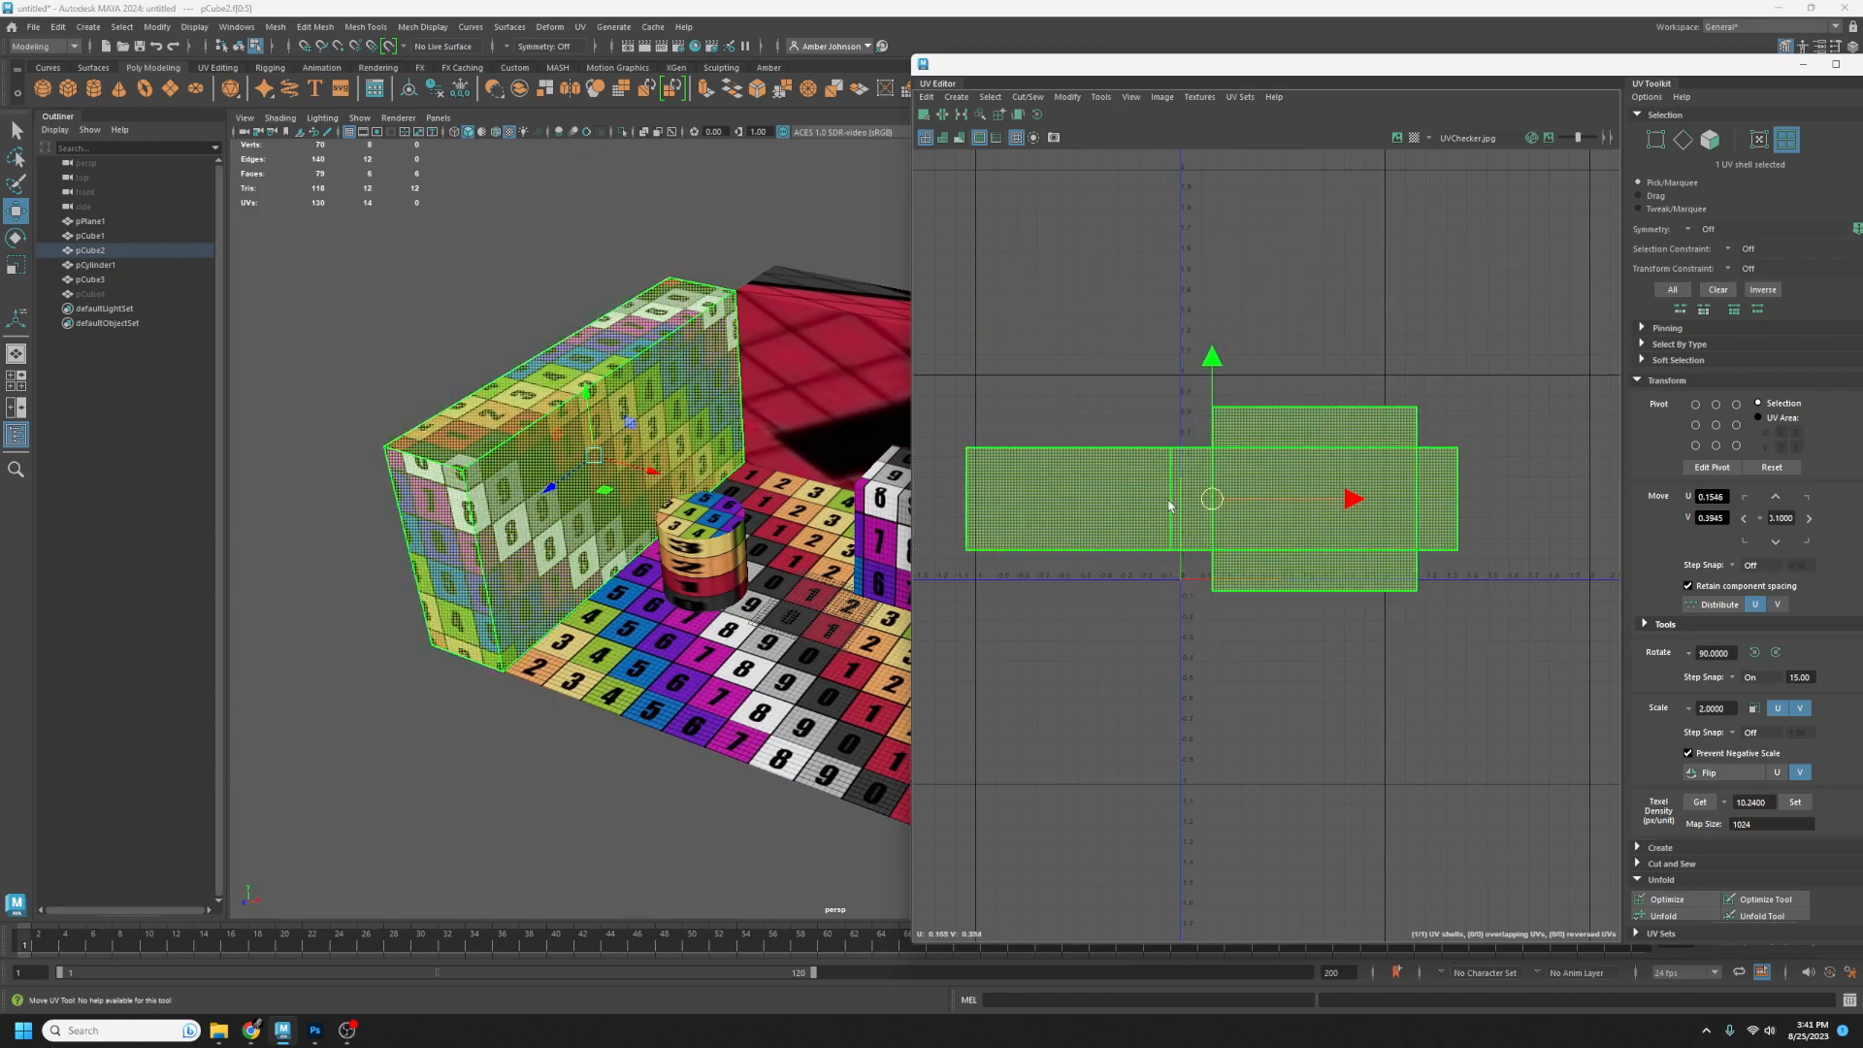
{"action": "left_click_drag", "start_coordinate": [632, 493], "coordinate": [694, 496], "text": "alt"}
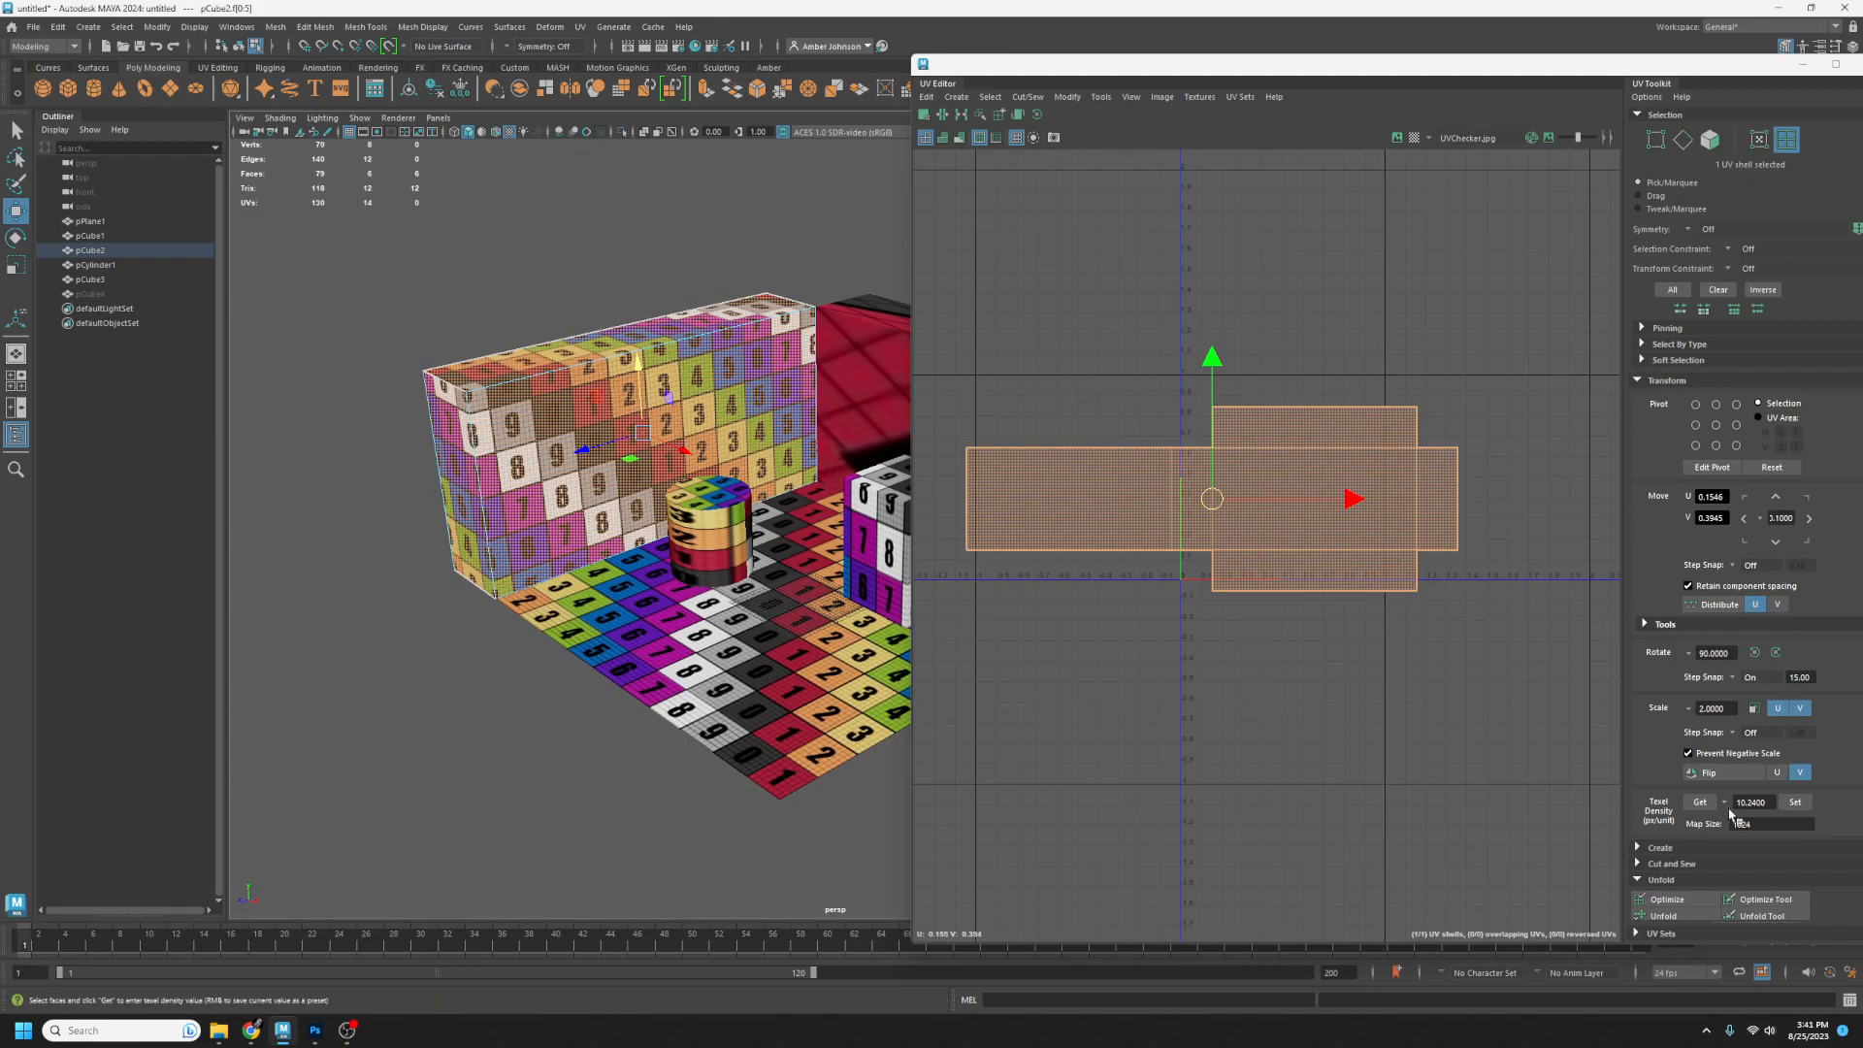
{"action": "left_click", "coordinate": [1795, 803]}
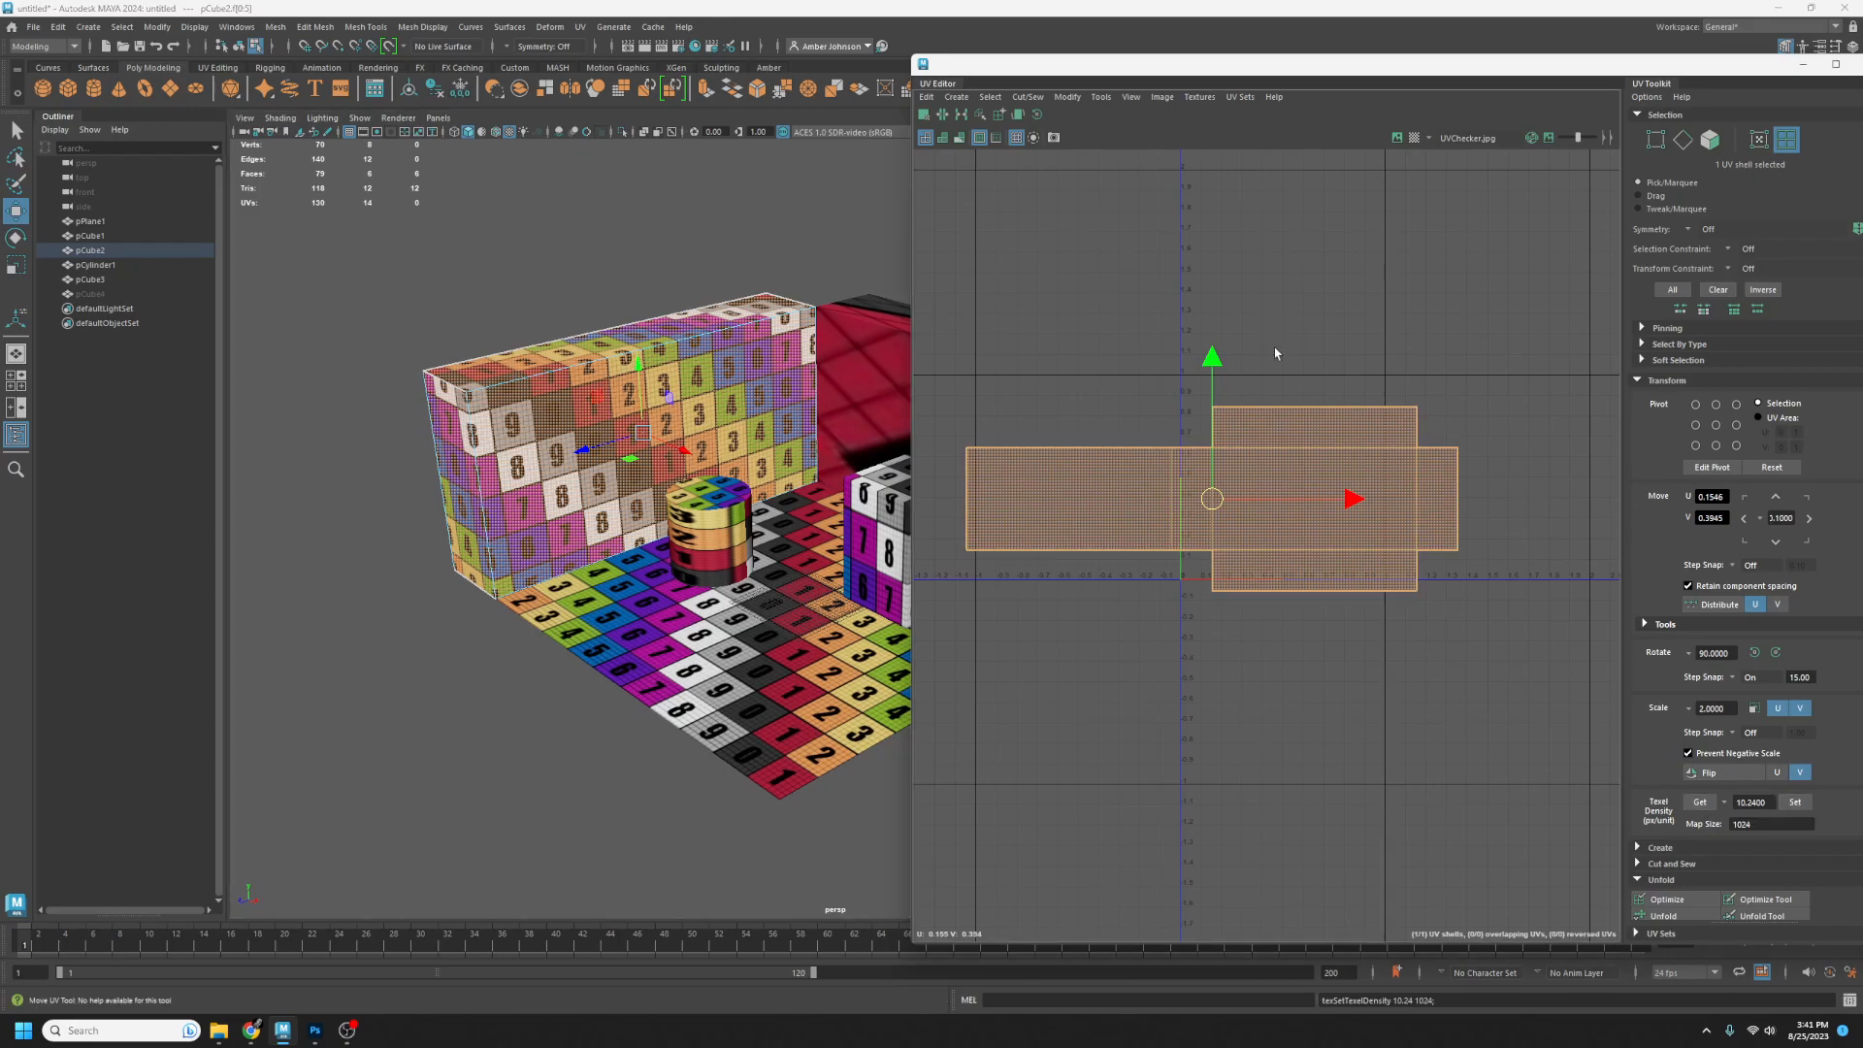
- Align the inner long face's corner of the wall shell with the UV origin in both U and V, and deselect the shell
{"action": "scroll", "coordinate": [1300, 374], "scroll_direction": "up", "scroll_amount": 3}
{"action": "scroll", "coordinate": [1342, 391], "scroll_direction": "down", "scroll_amount": 2}
{"action": "middle_click_drag", "start_coordinate": [1309, 513], "coordinate": [1399, 453], "text": "alt"}
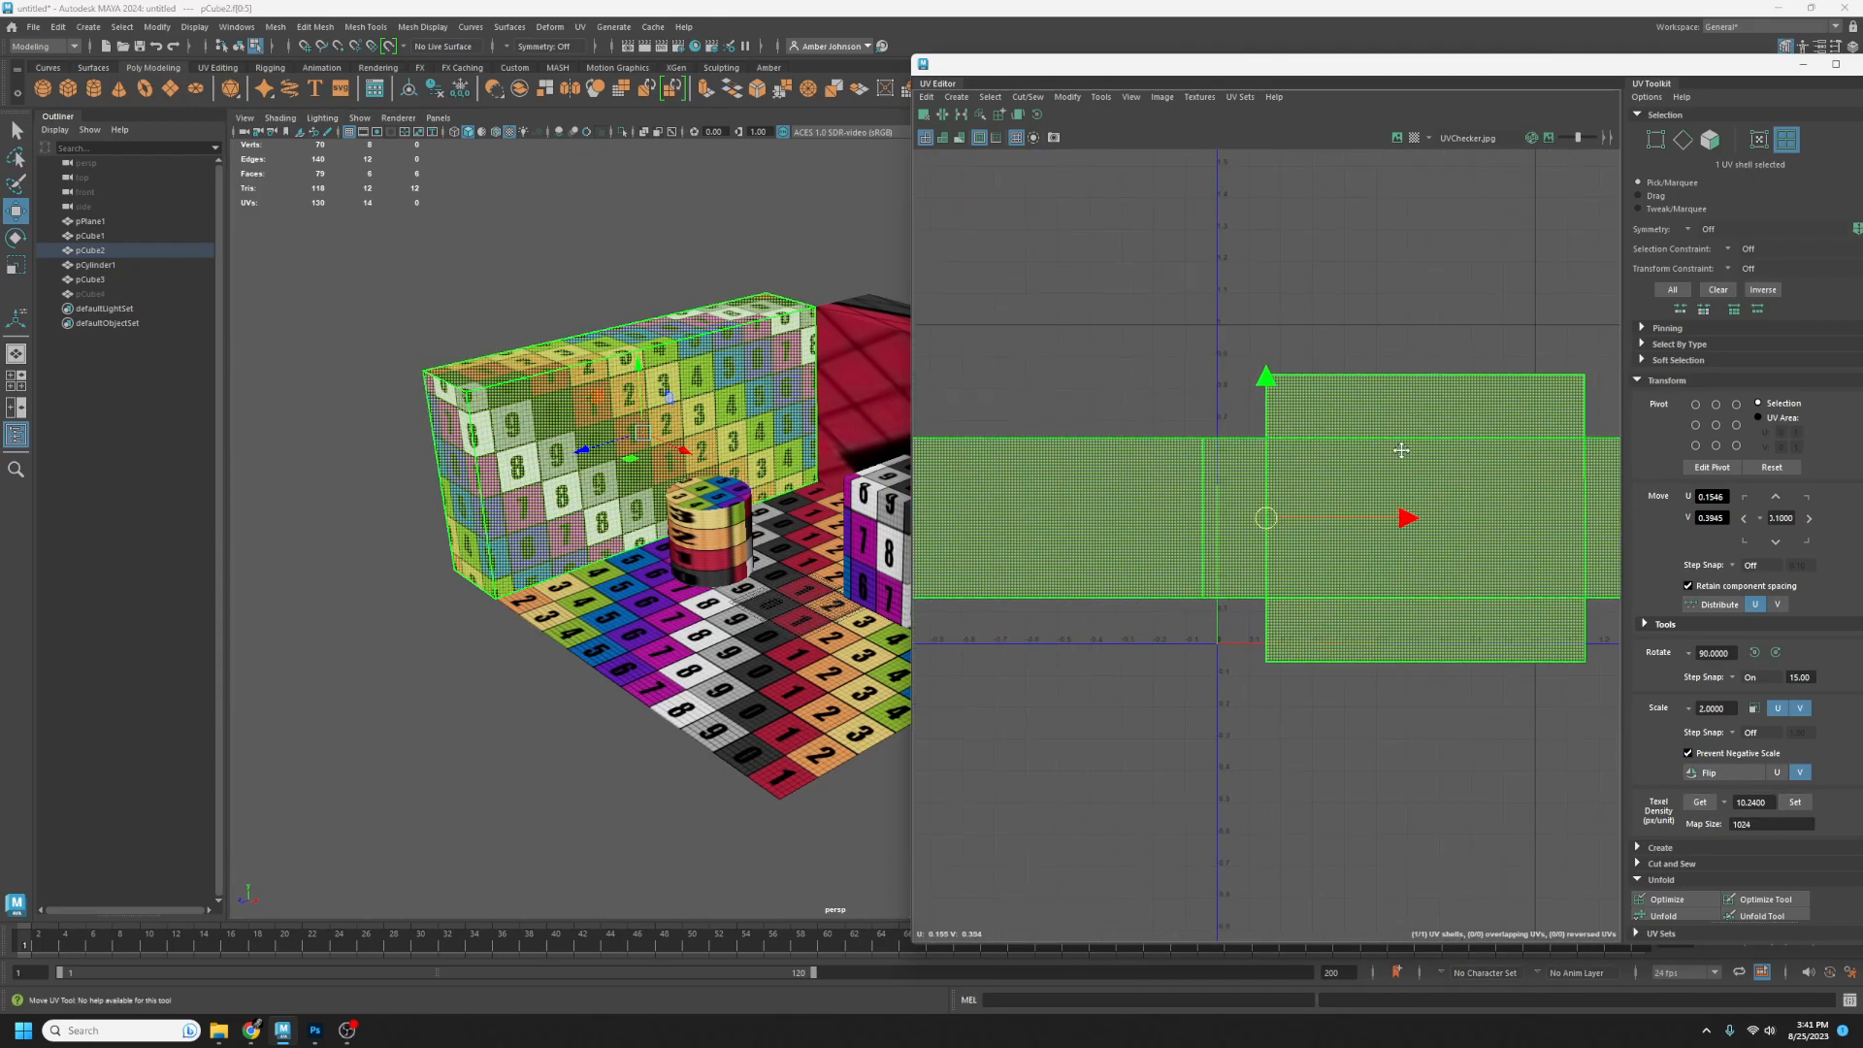
{"action": "left_click_drag", "start_coordinate": [1270, 521], "coordinate": [1221, 476]}
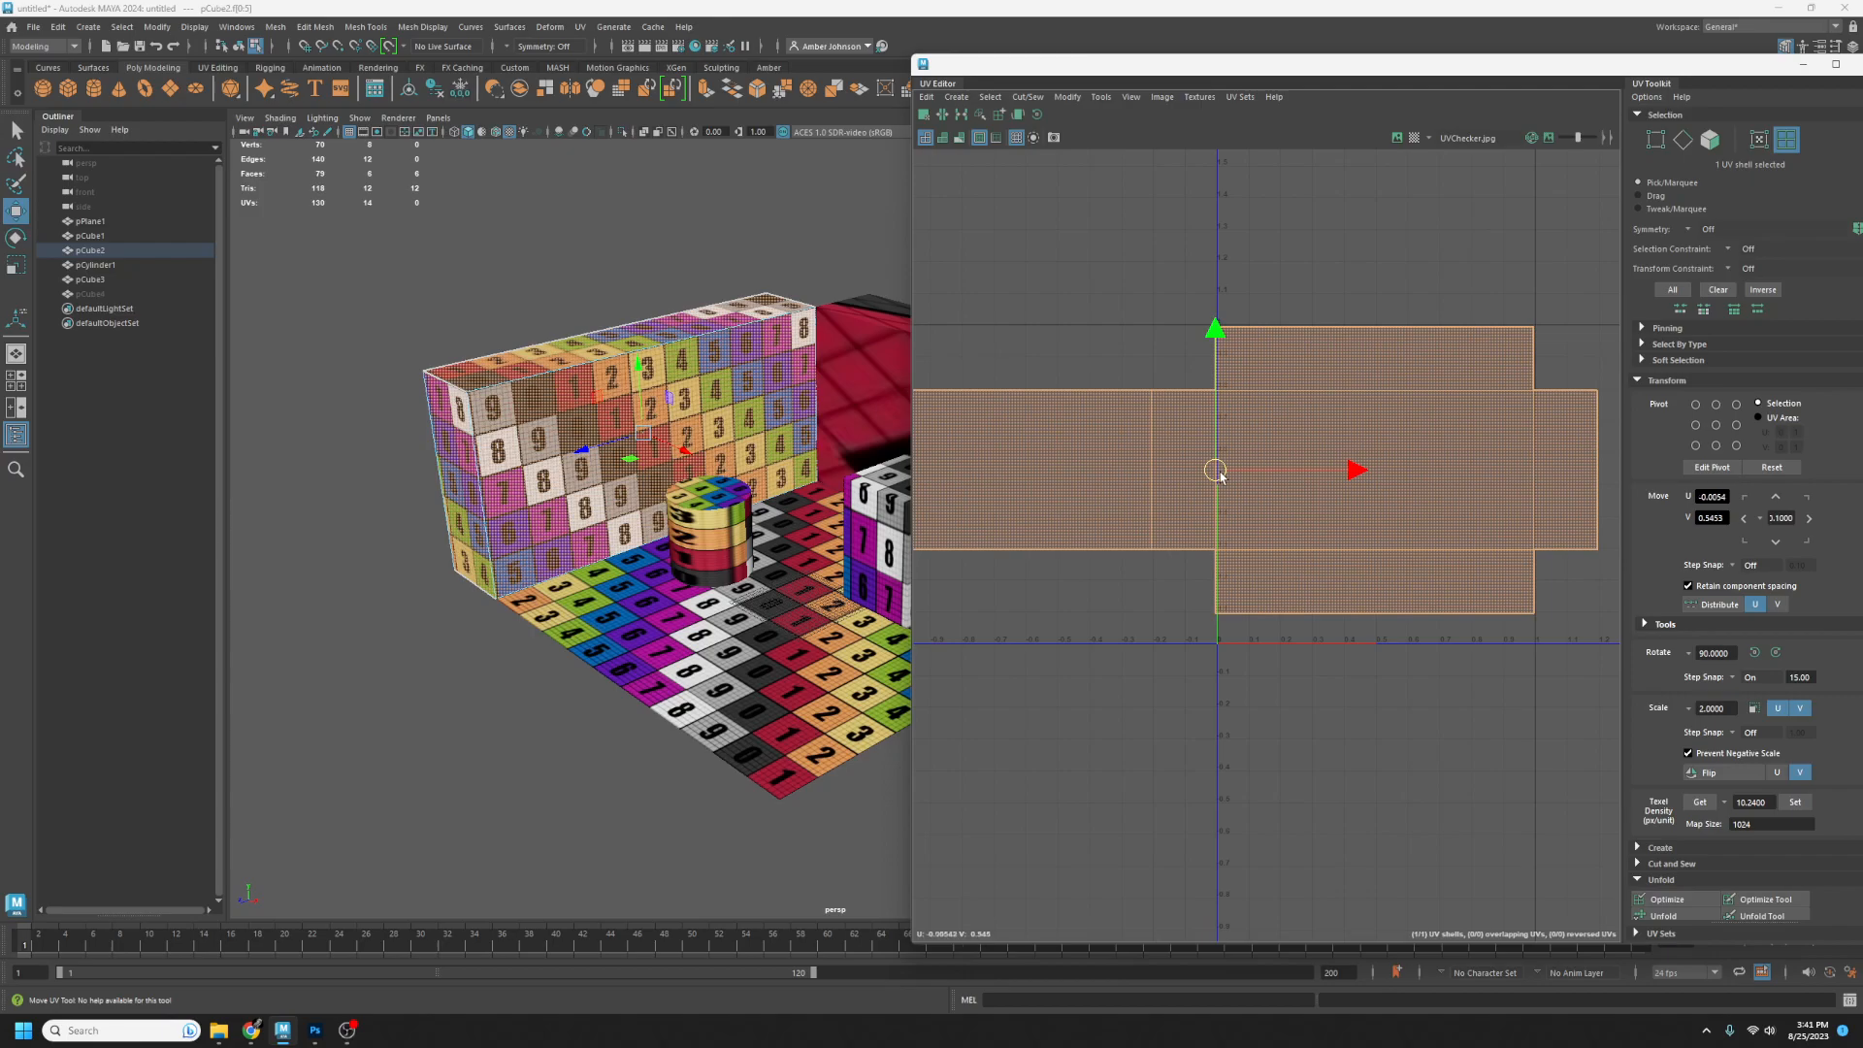
{"action": "left_click_drag", "start_coordinate": [1213, 330], "coordinate": [1211, 432]}
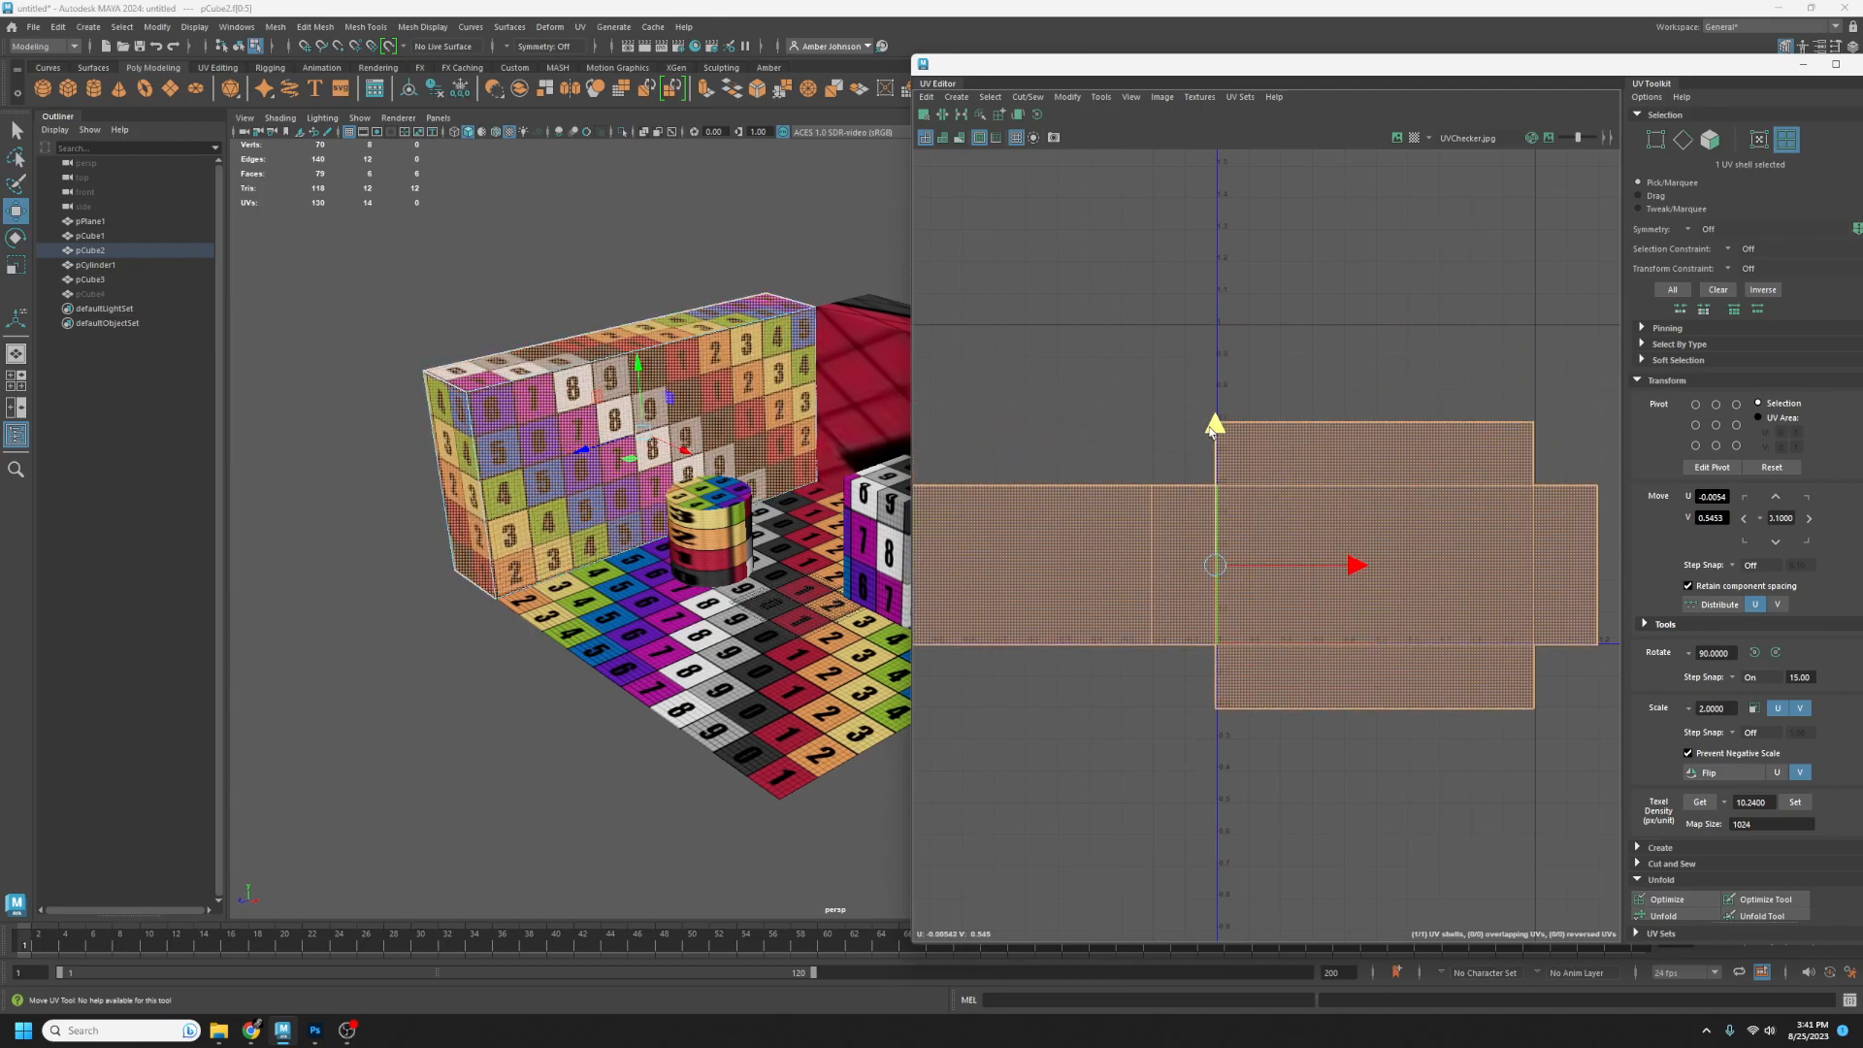
{"action": "left_click_drag", "start_coordinate": [1357, 566], "coordinate": [1360, 566]}
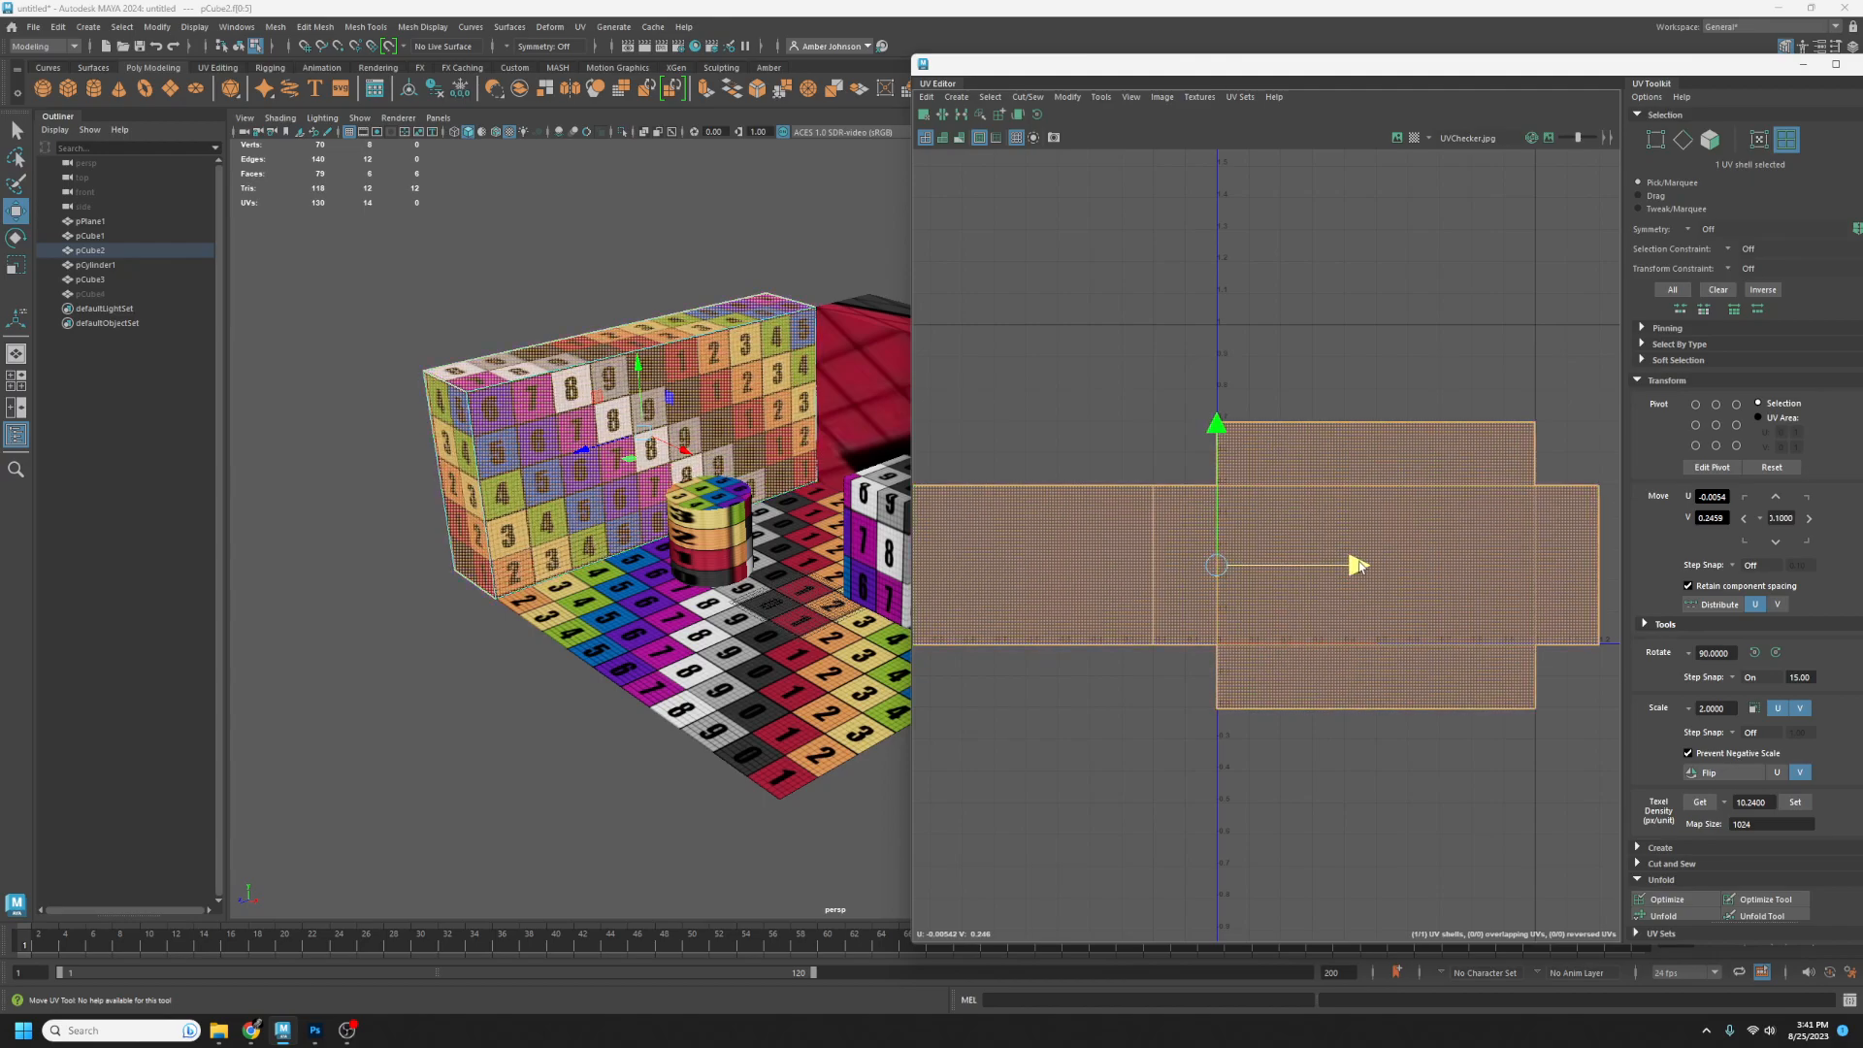
{"action": "left_click", "coordinate": [1456, 750]}
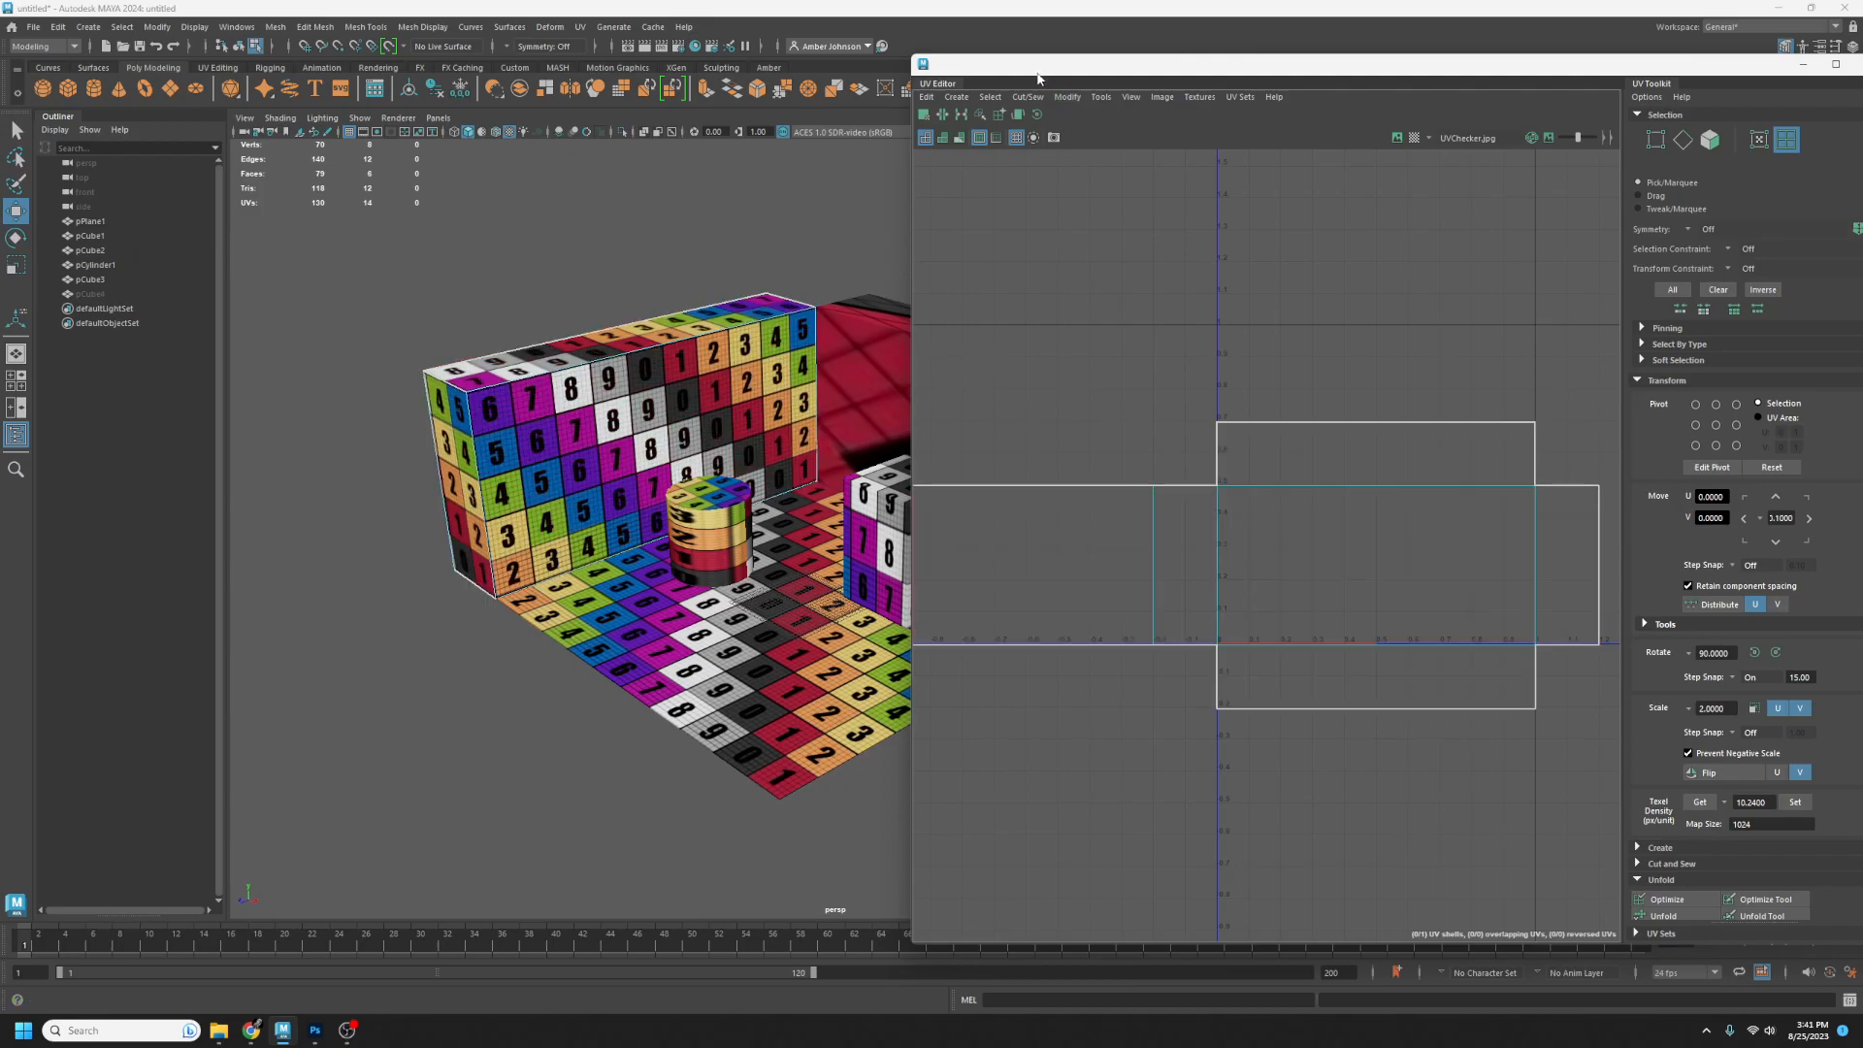
- Examine the red wall block's UV layout up close alongside the room's checker textures
{"action": "left_click_drag", "start_coordinate": [1037, 74], "coordinate": [1120, 75]}
{"action": "middle_click_drag", "start_coordinate": [874, 504], "coordinate": [660, 482], "text": "alt"}
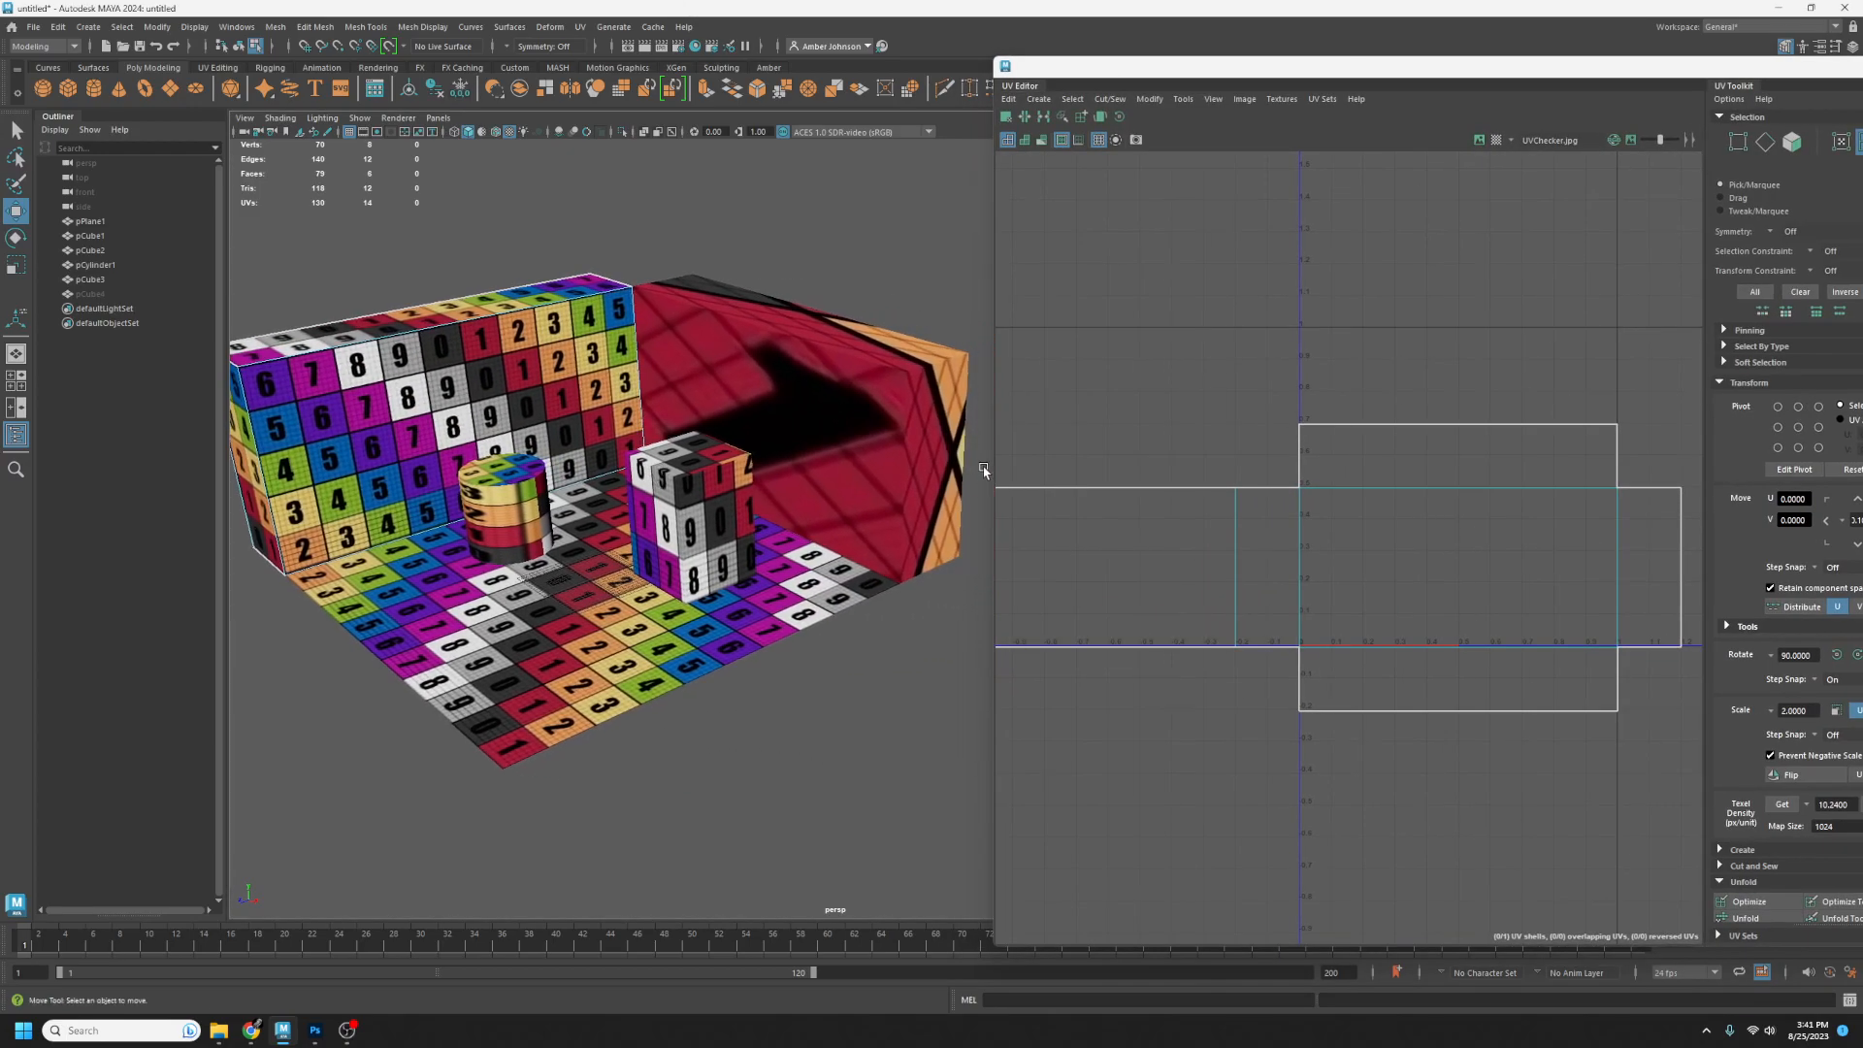
{"action": "left_click", "coordinate": [888, 423]}
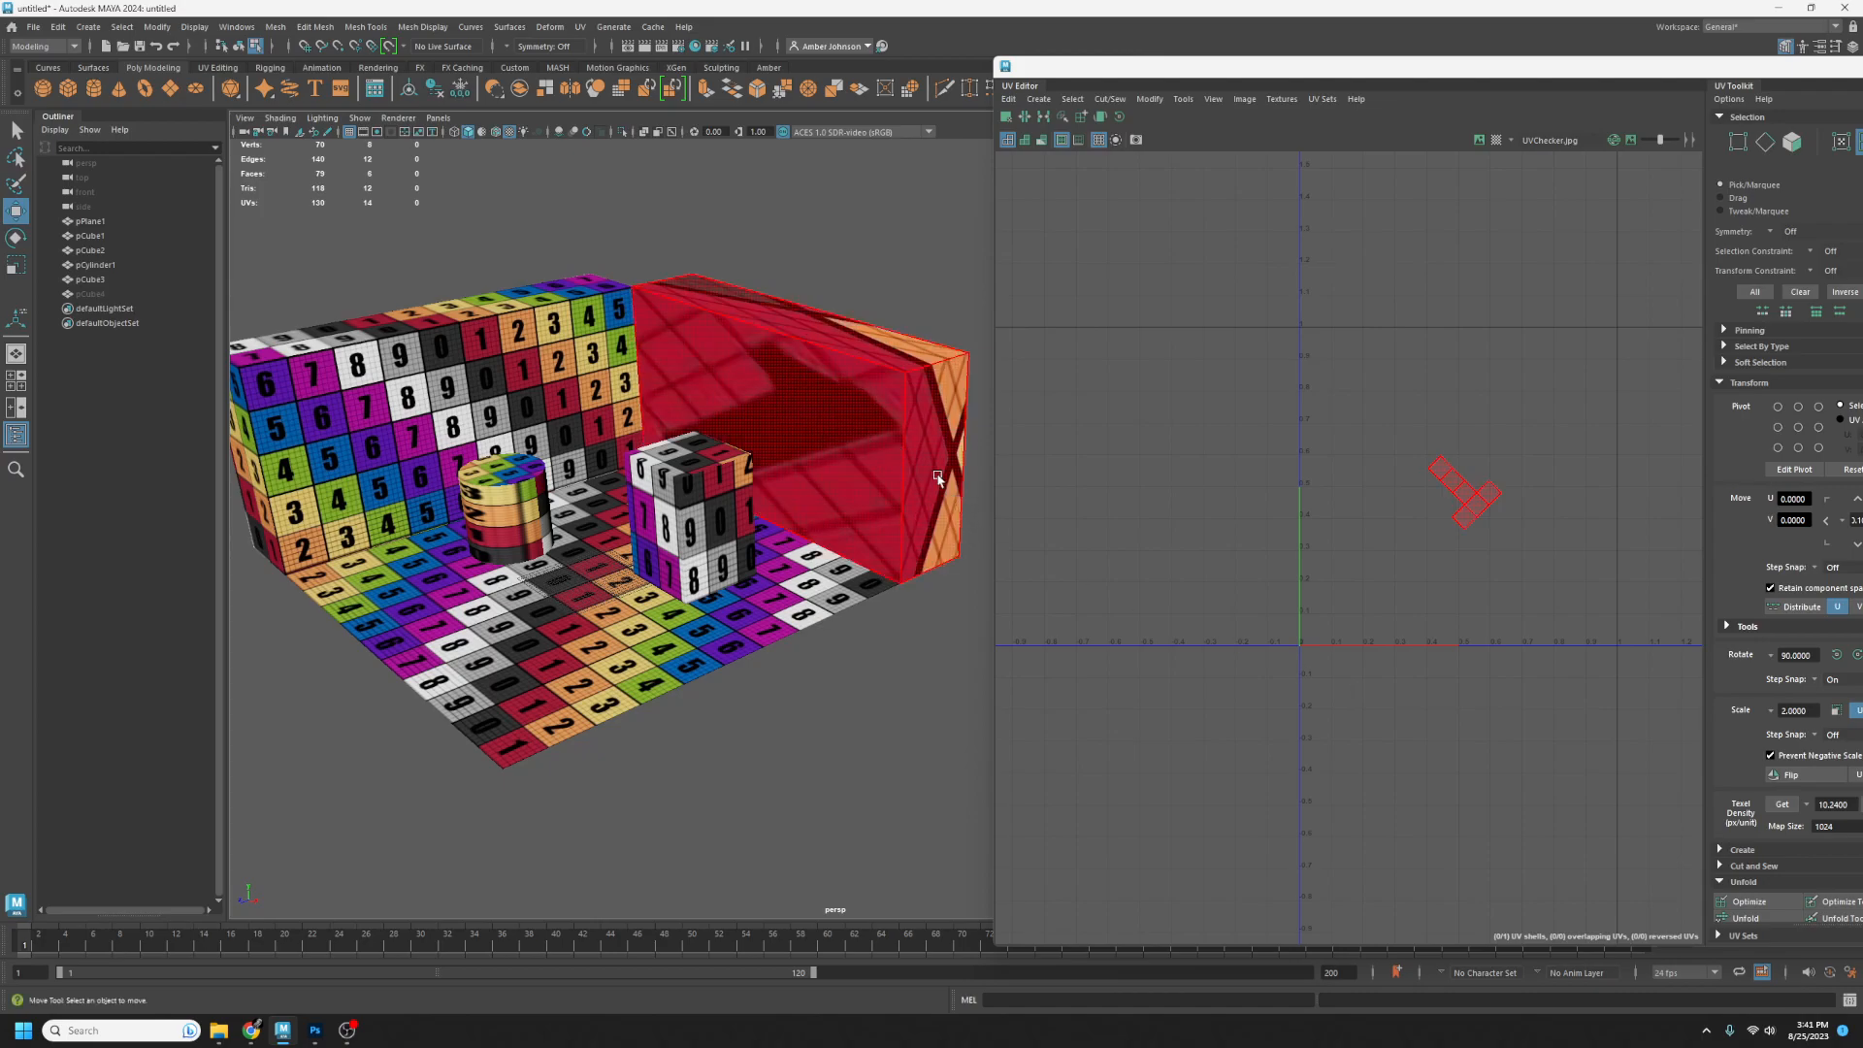
{"action": "scroll", "coordinate": [1509, 490], "scroll_direction": "up", "scroll_amount": 5}
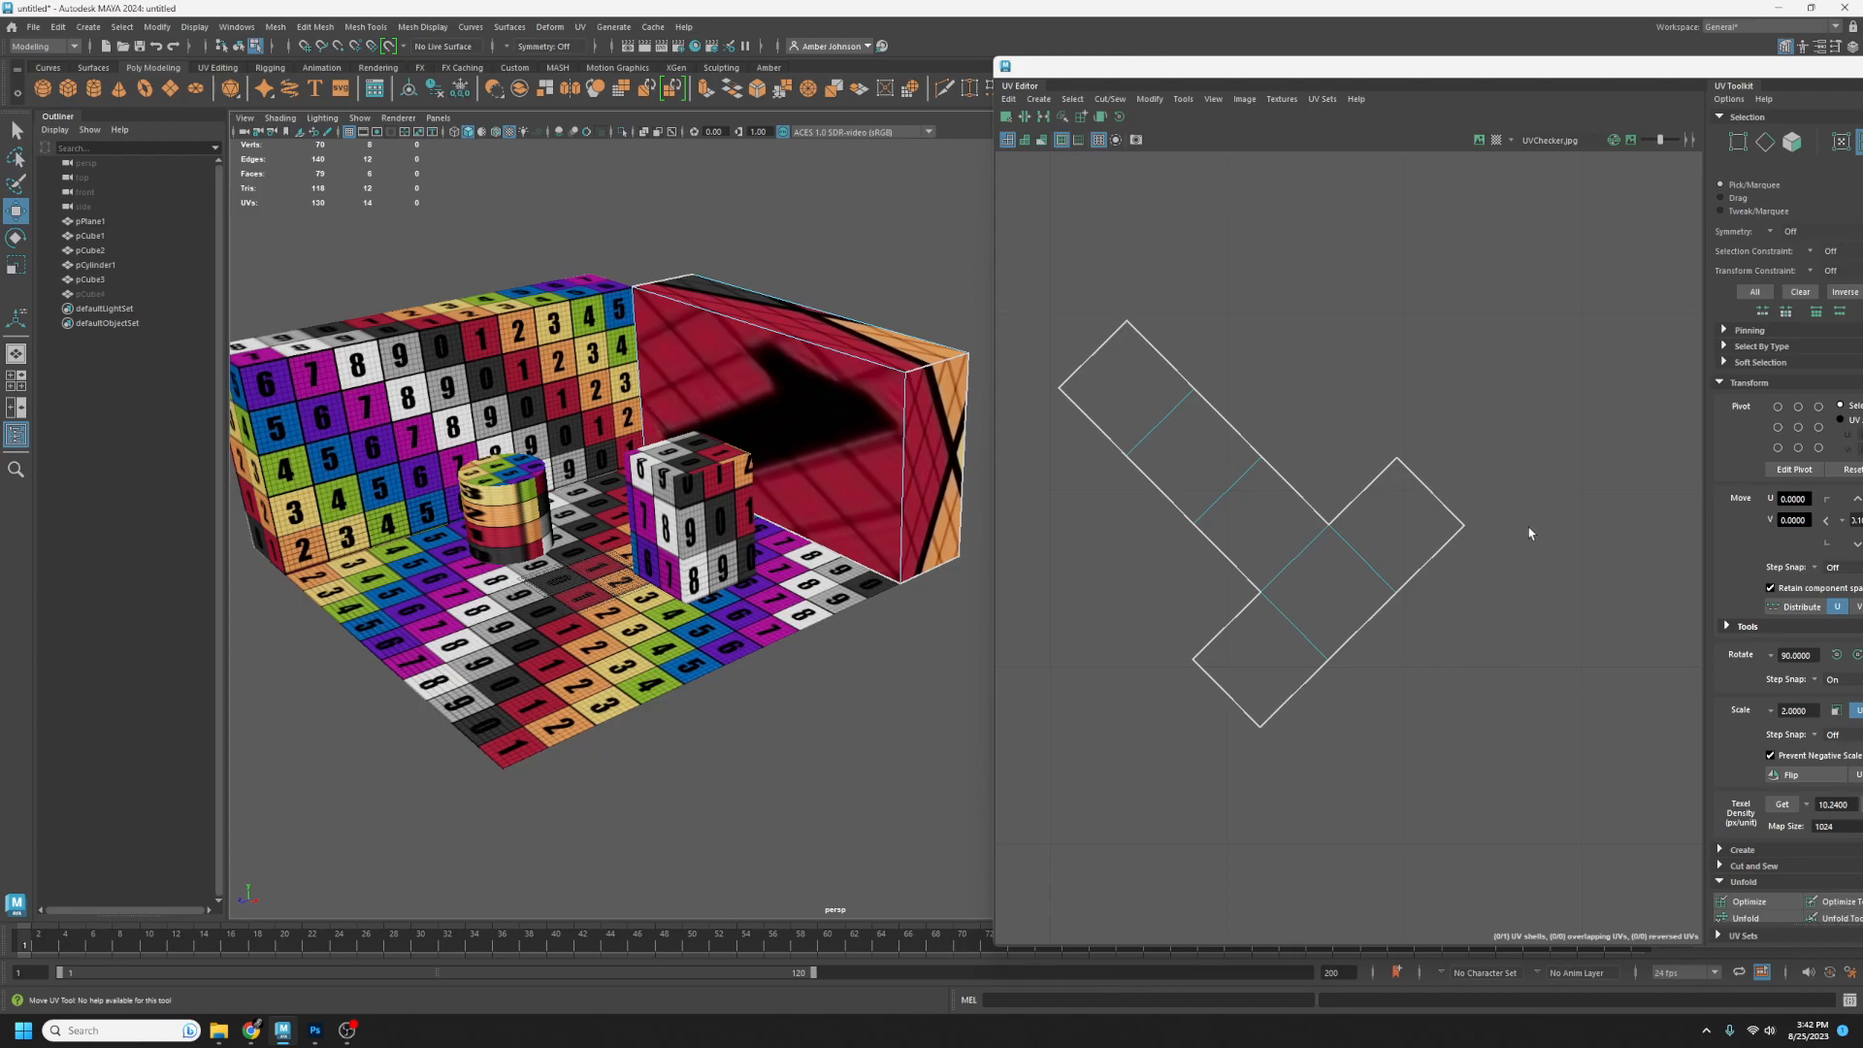
{"action": "left_click", "coordinate": [1428, 554]}
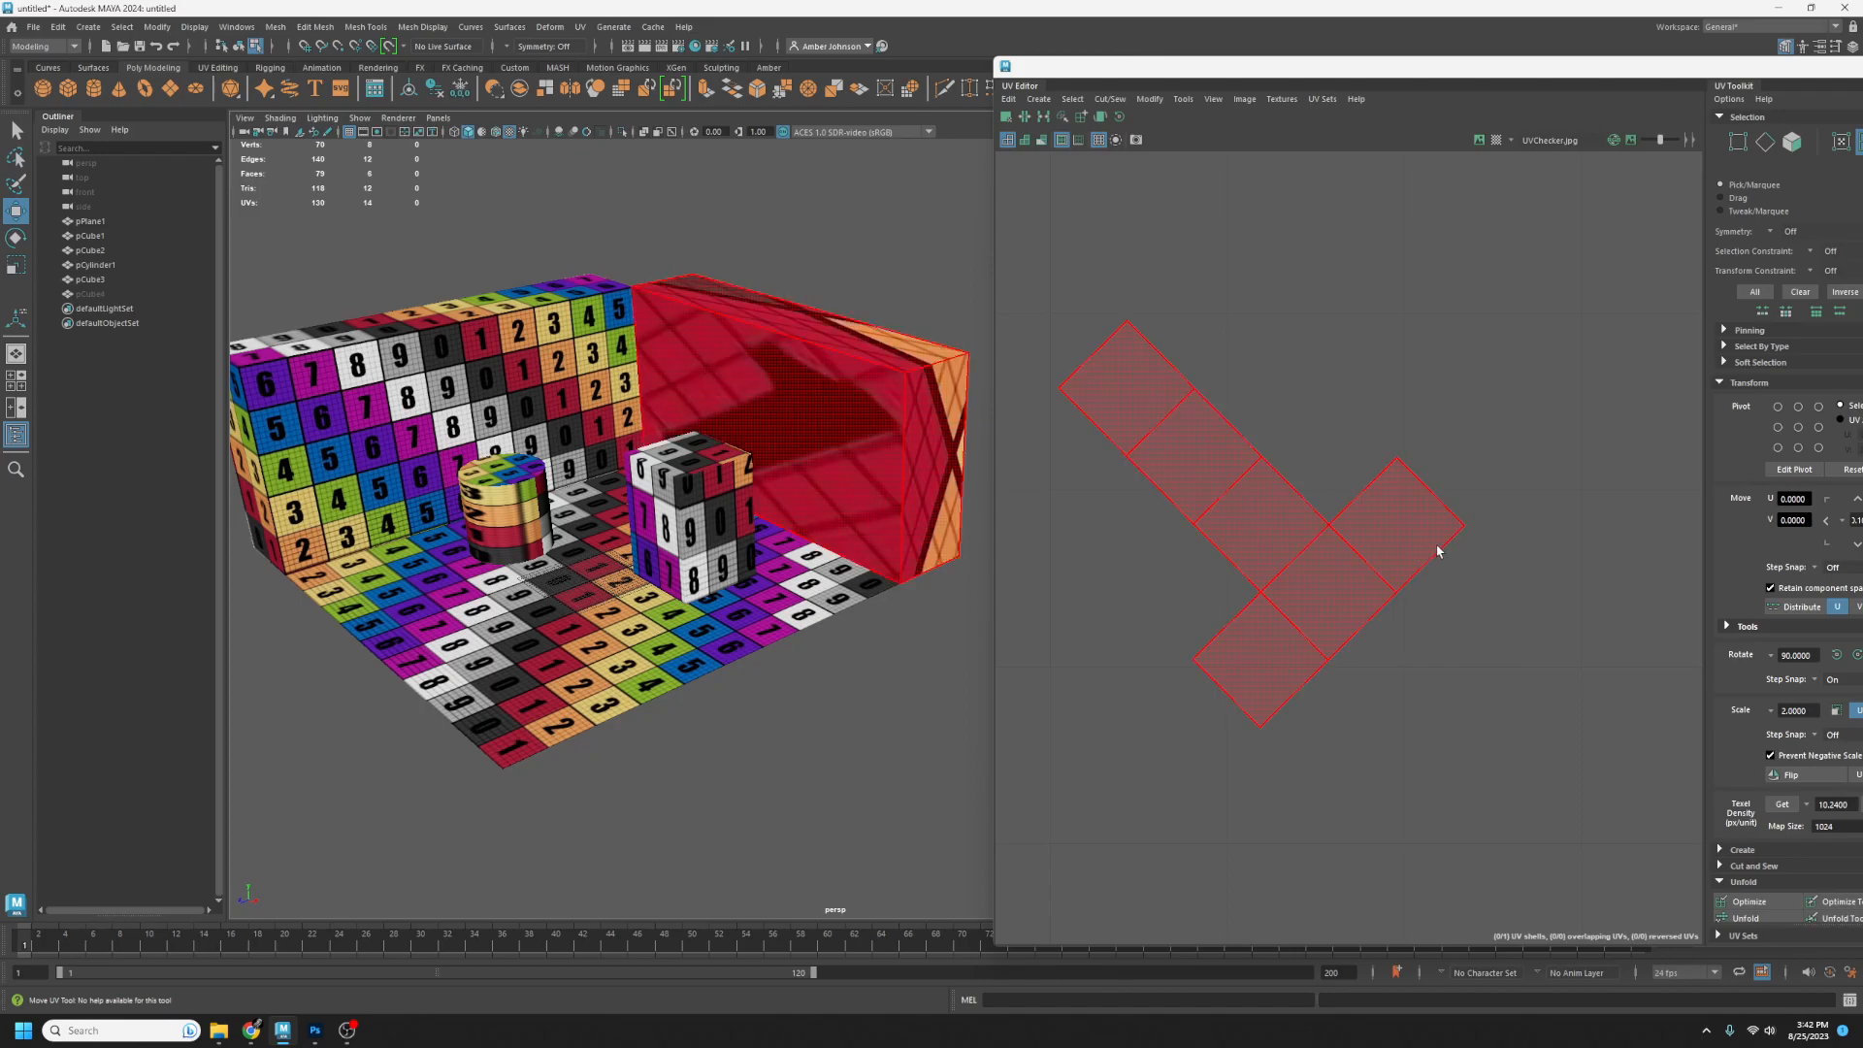
{"action": "left_click", "coordinate": [1522, 586]}
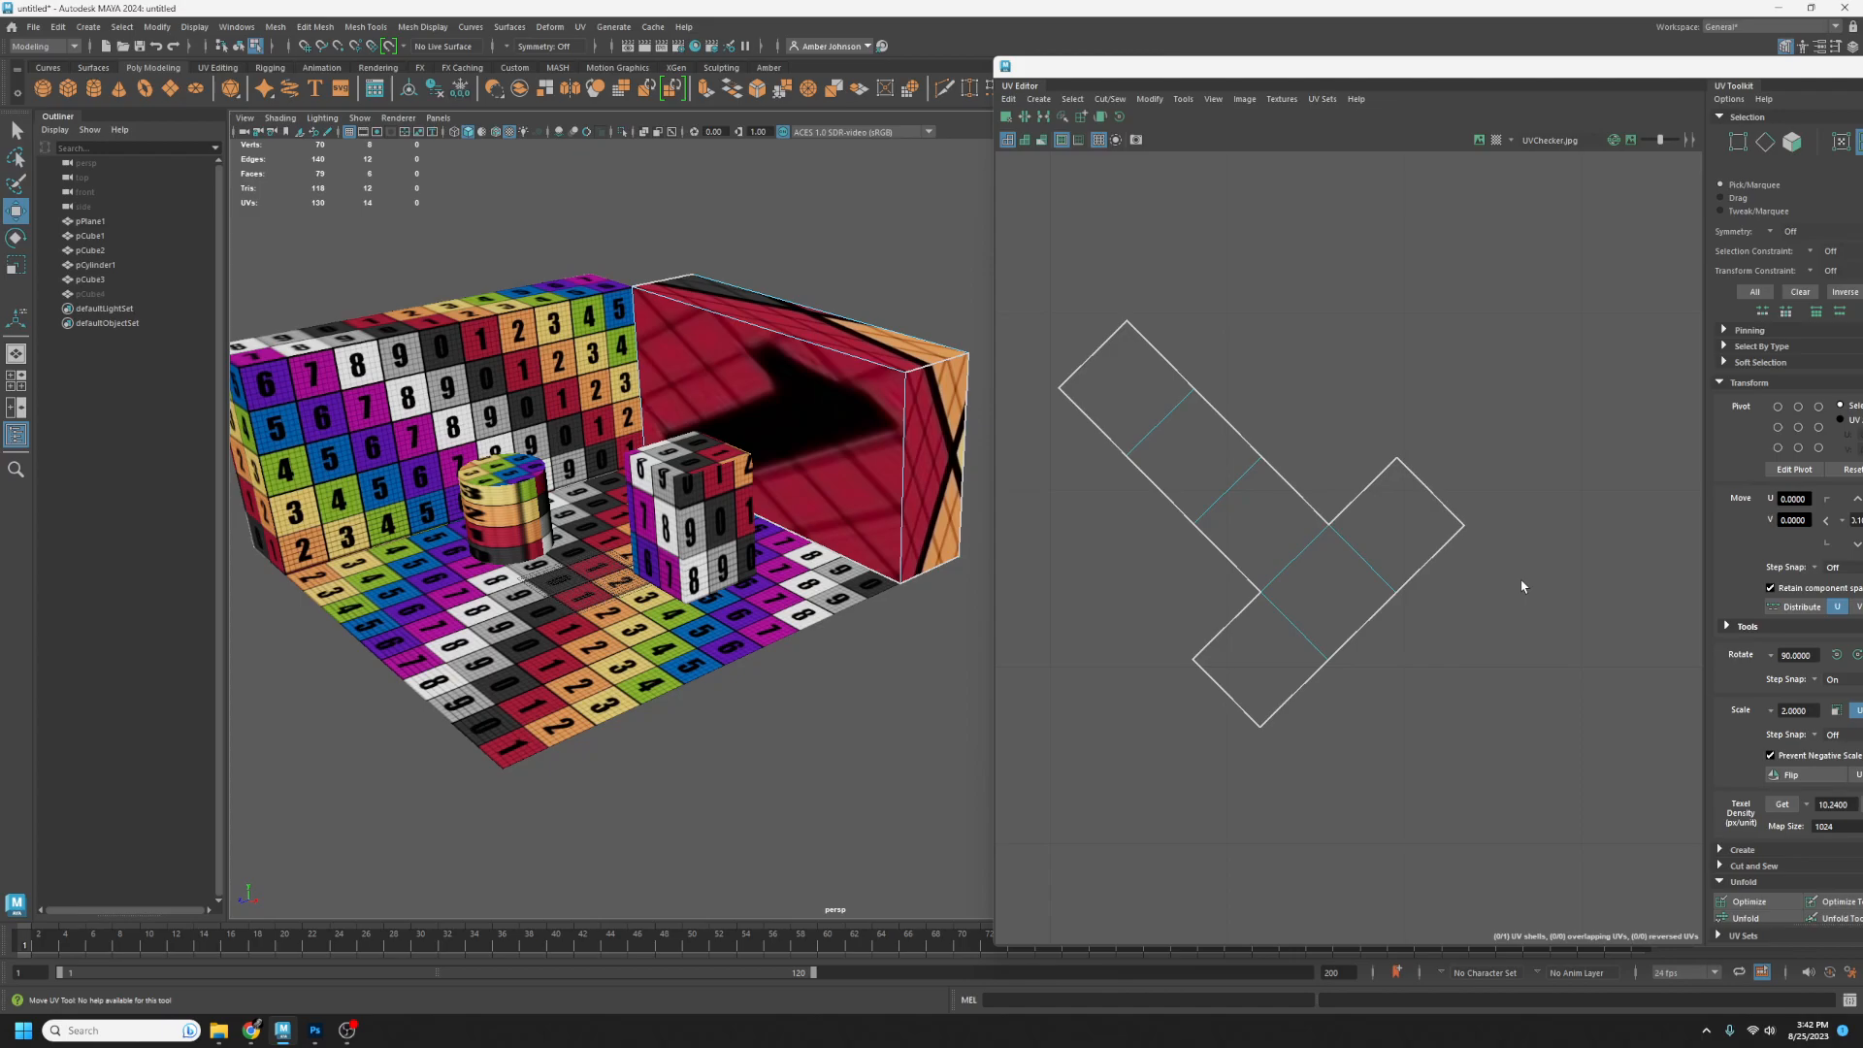
- Review the long wall block's full UV layout for comparison and close the UV Editor
{"action": "left_click", "coordinate": [441, 360]}
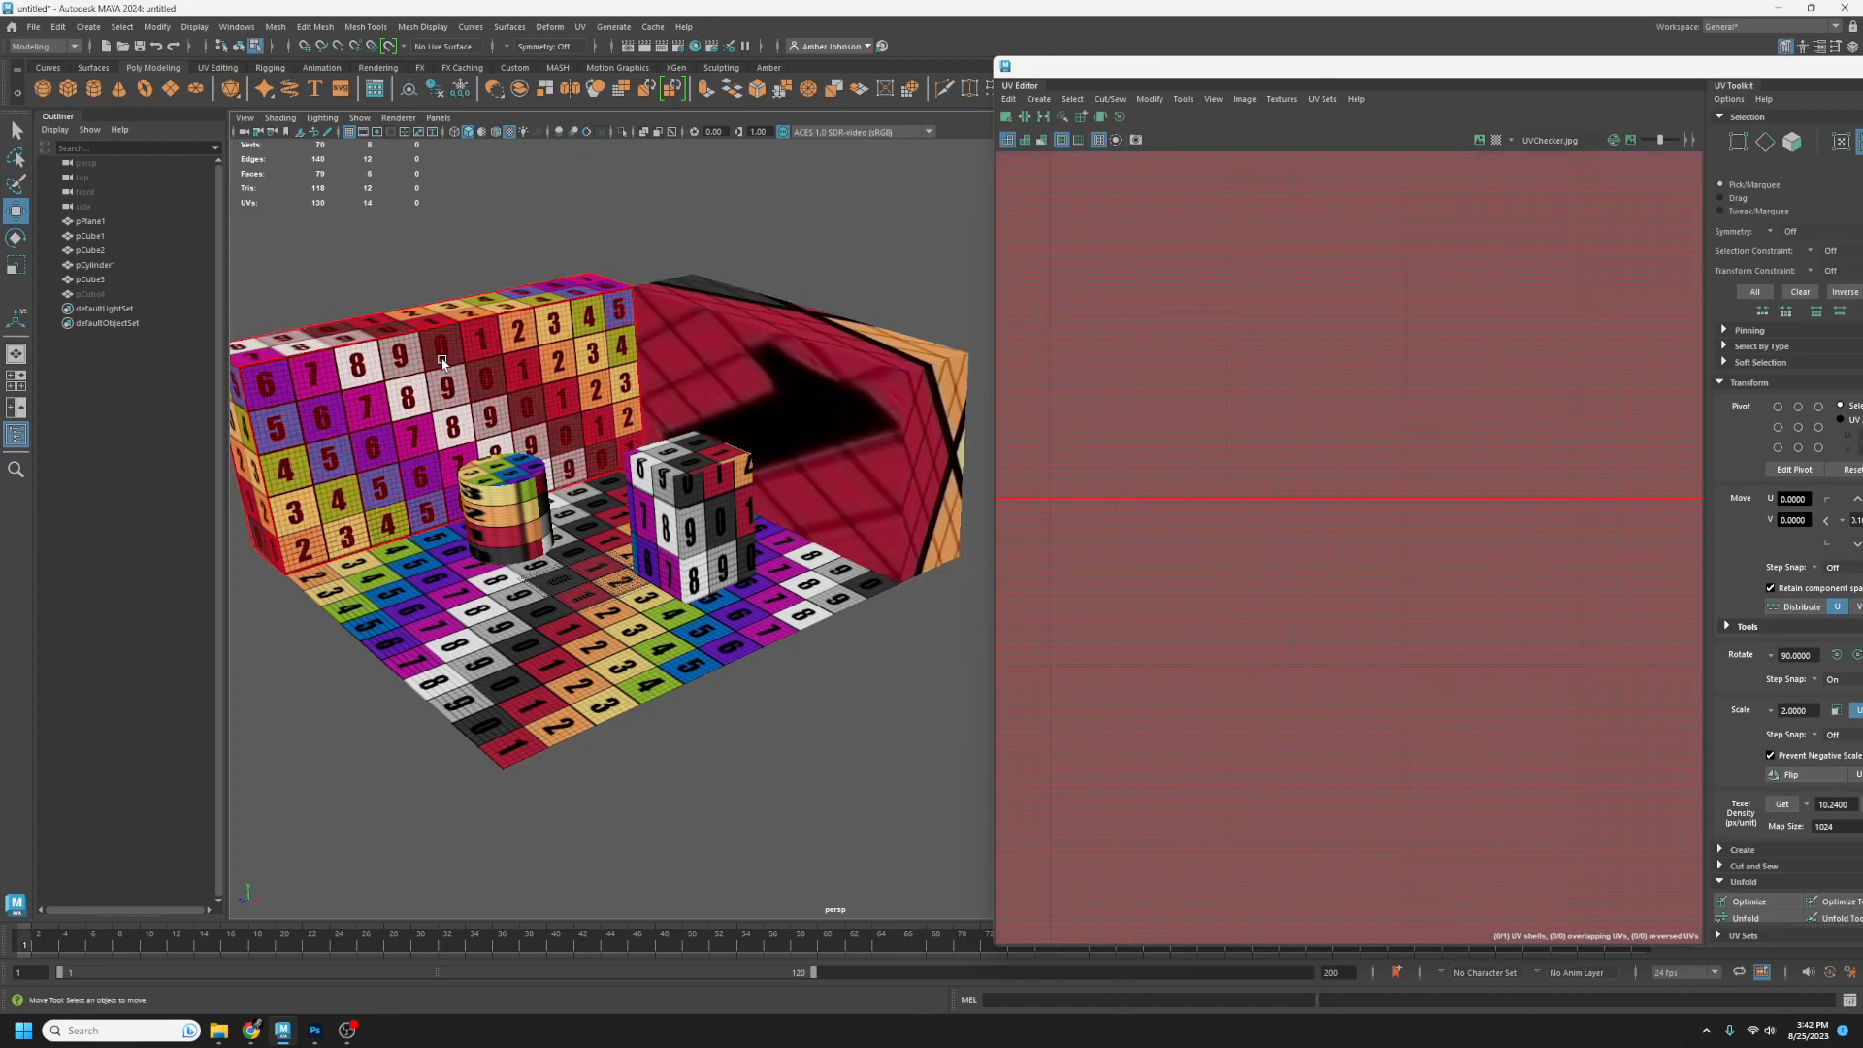
{"action": "scroll", "coordinate": [1269, 603], "scroll_direction": "down", "scroll_amount": 5}
{"action": "left_click", "coordinate": [1439, 777]}
{"action": "middle_click_drag", "start_coordinate": [1252, 769], "coordinate": [1421, 708], "text": "alt"}
{"action": "left_click", "coordinate": [1514, 553]}
{"action": "left_click", "coordinate": [1606, 721]}
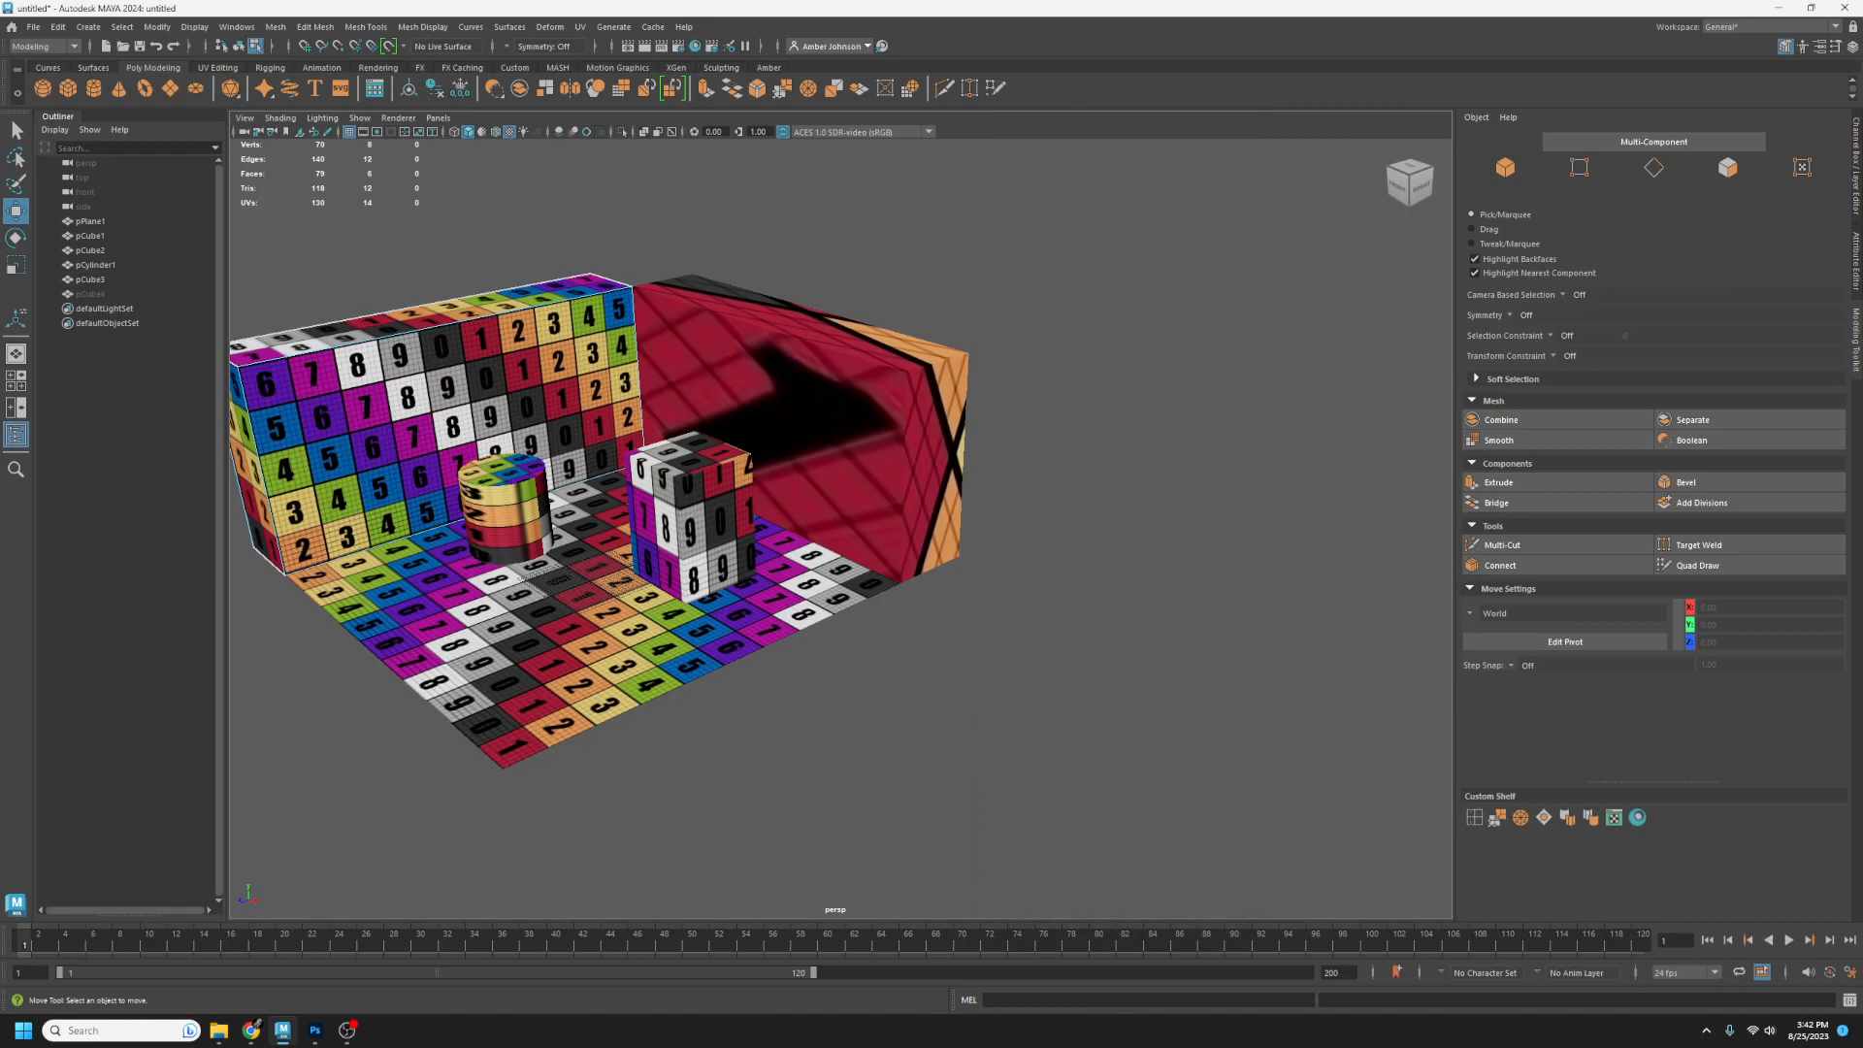
- Duplicate the long wall block, try the copy across the room near the red wall, and delete the copy
{"action": "left_click", "coordinate": [1521, 174]}
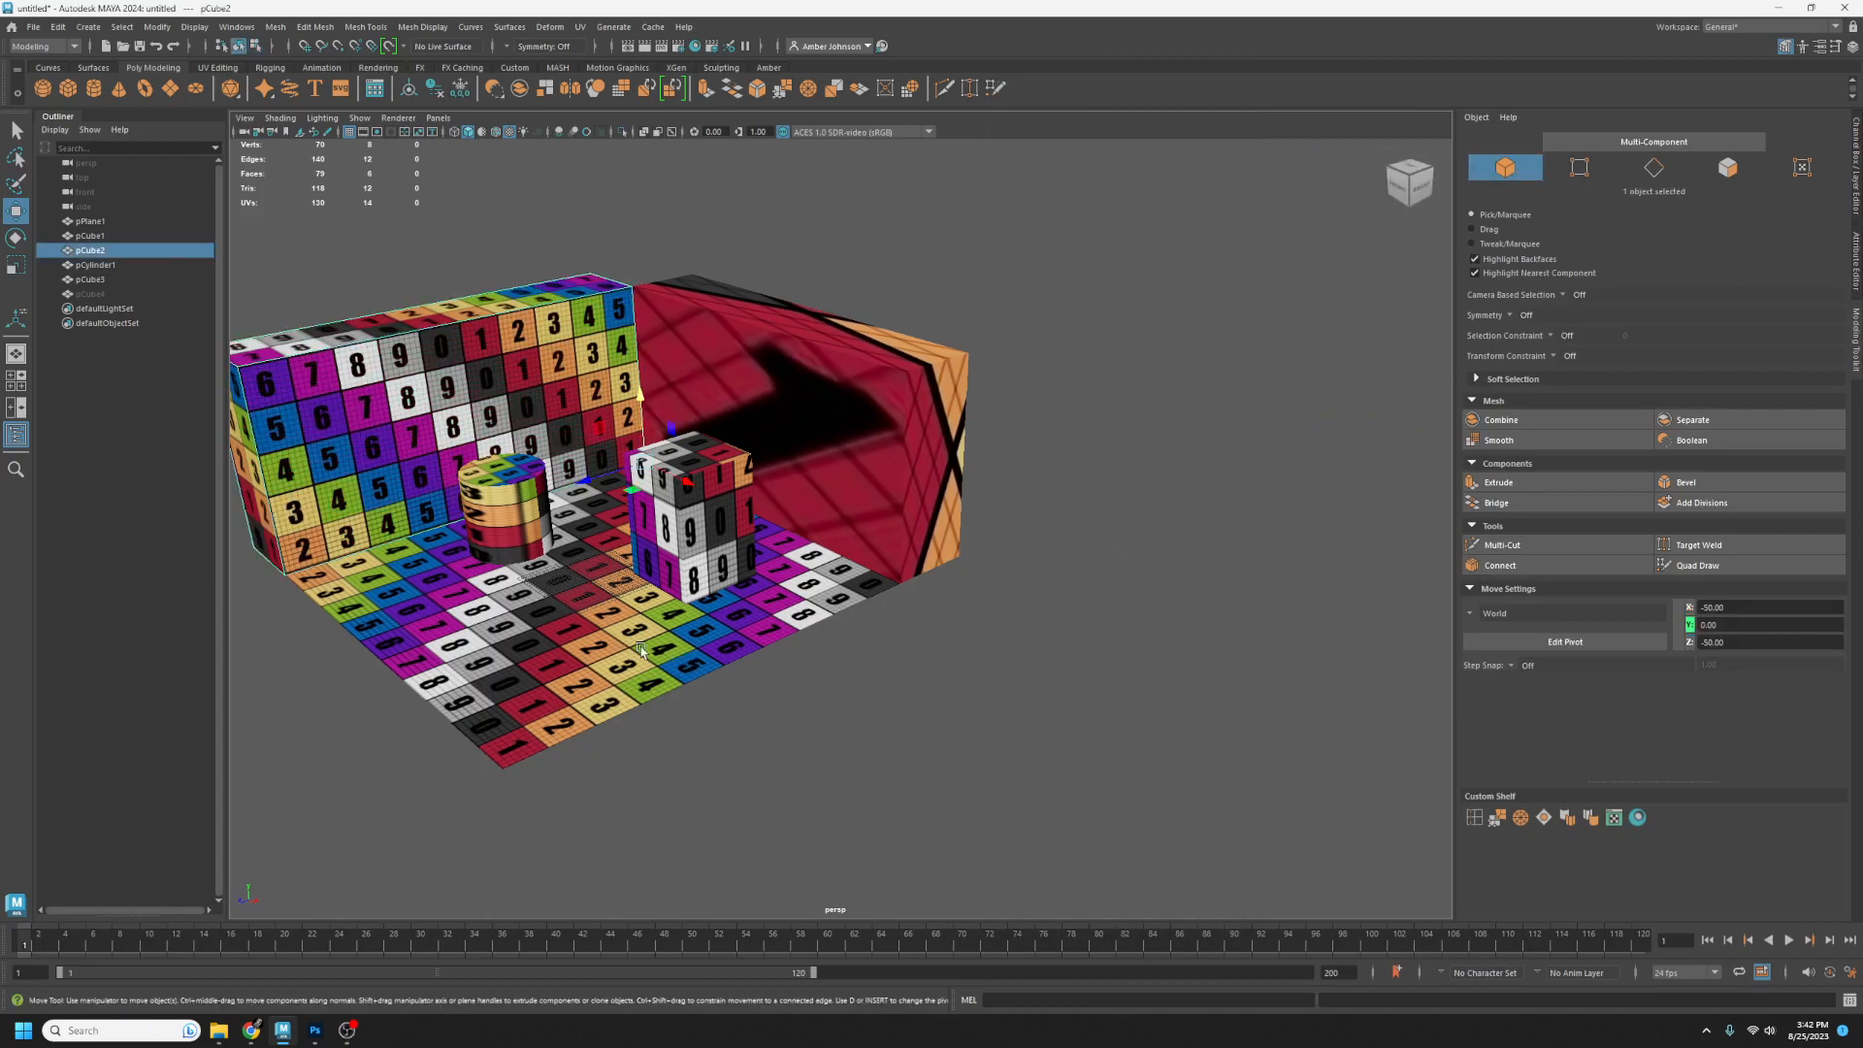
{"action": "middle_click_drag", "start_coordinate": [632, 647], "coordinate": [885, 676], "text": "alt"}
{"action": "key", "text": "ctrl+d"}
{"action": "left_click_drag", "start_coordinate": [843, 515], "coordinate": [1176, 598]}
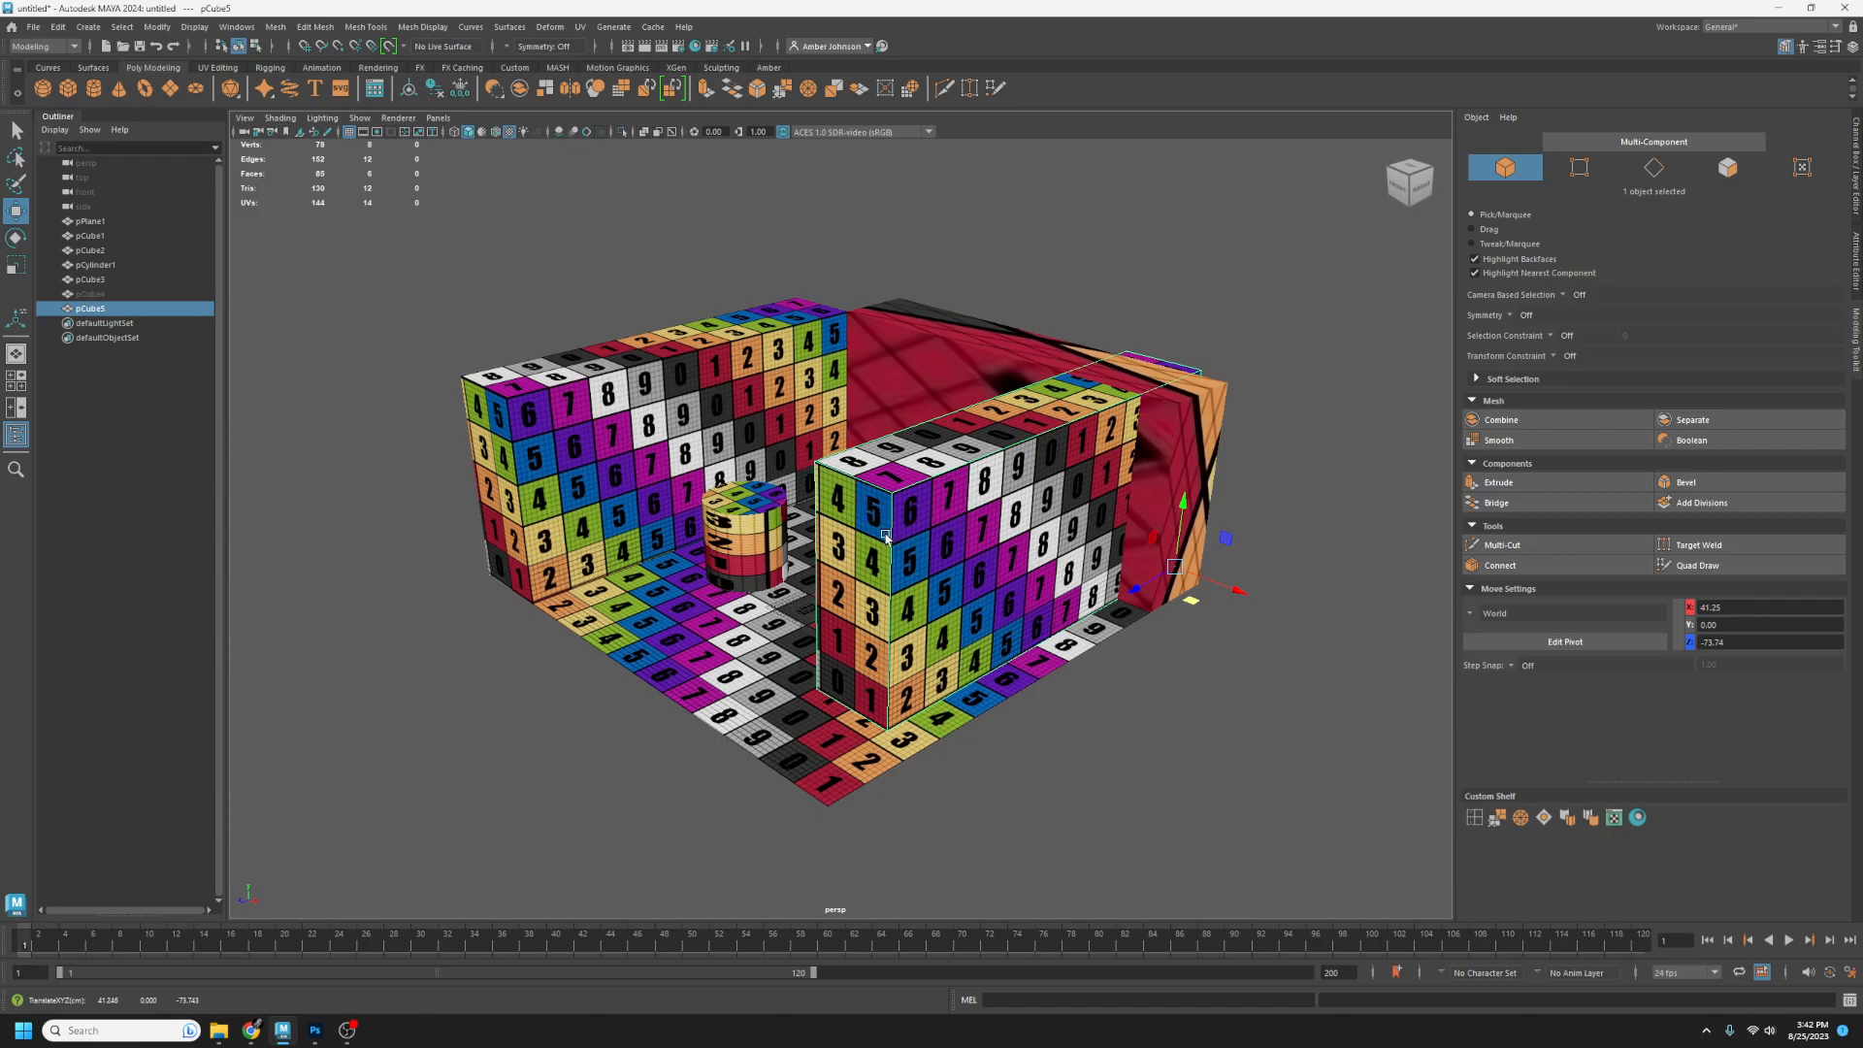
{"action": "key", "text": "Delete"}
- Open the red wall block's layout in the UV Editor and arrange the window so the block stays visible beside it
{"action": "left_click", "coordinate": [1087, 430]}
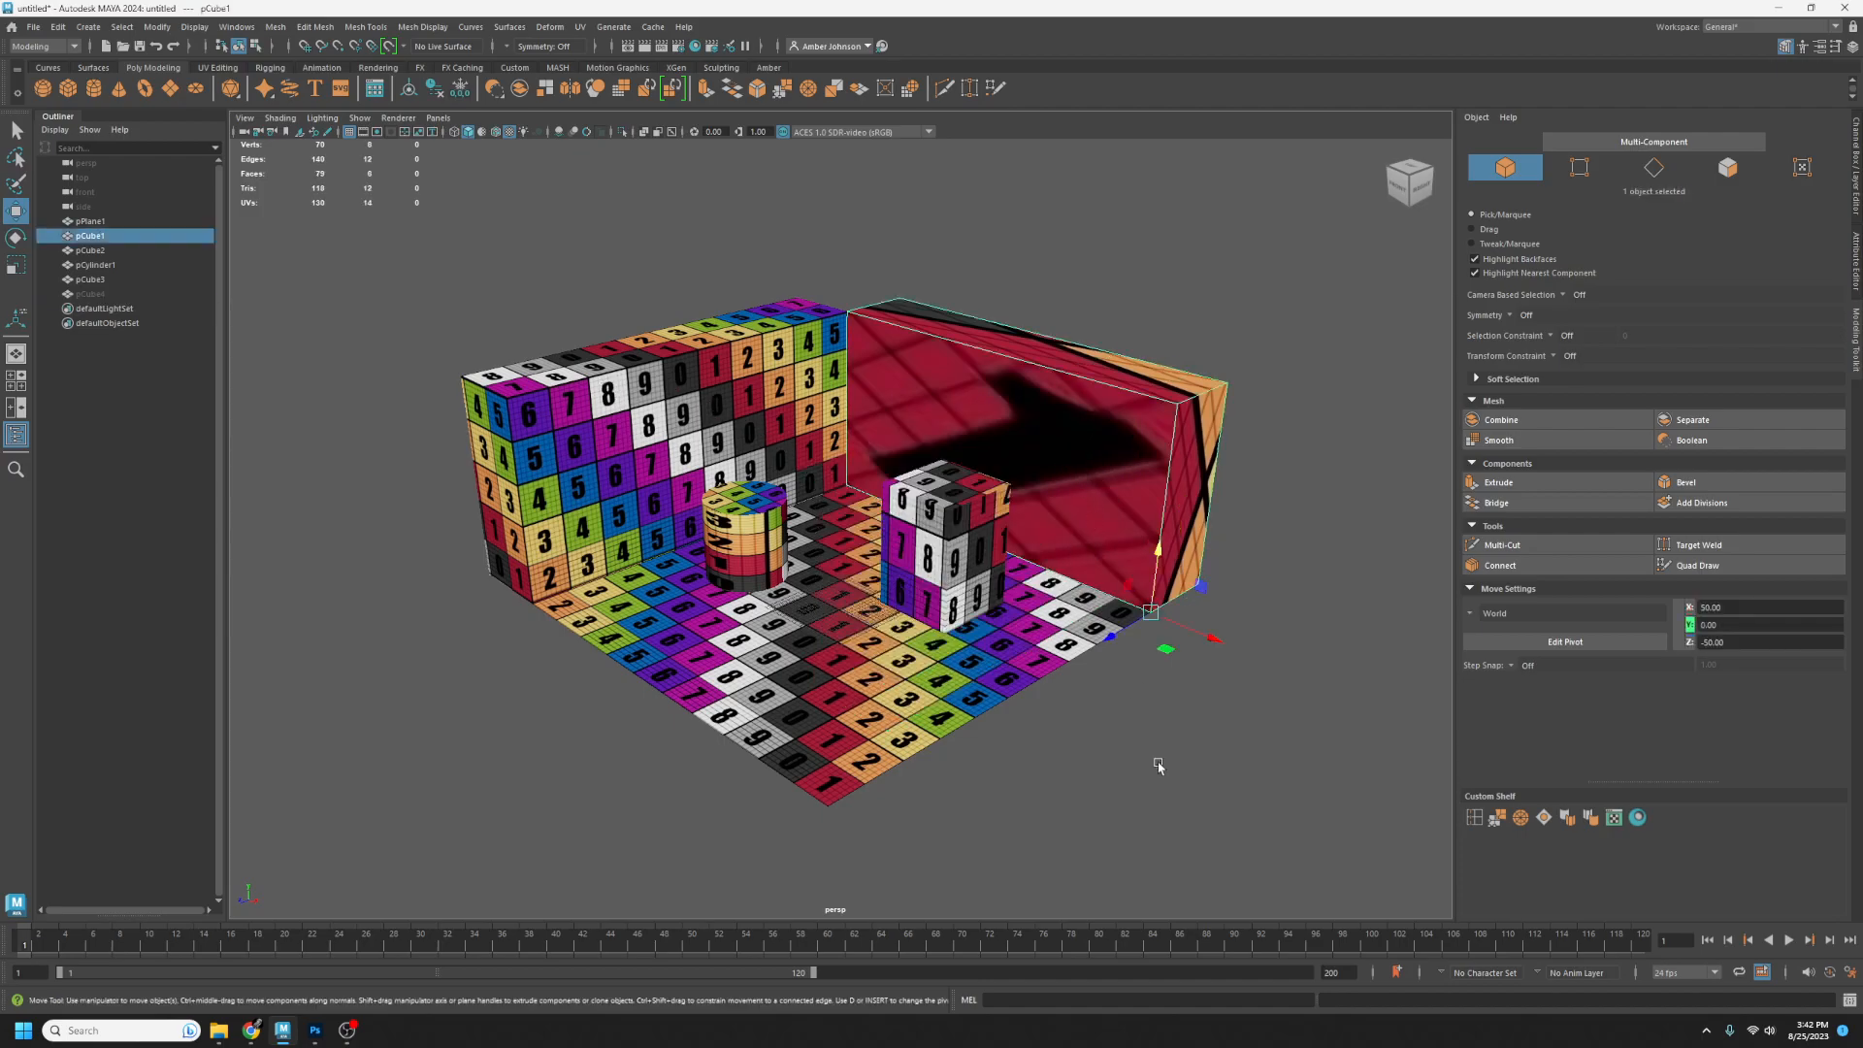
{"action": "left_click_drag", "start_coordinate": [1069, 716], "coordinate": [1068, 670], "text": "alt"}
{"action": "scroll", "coordinate": [970, 697], "scroll_direction": "up", "scroll_amount": 5}
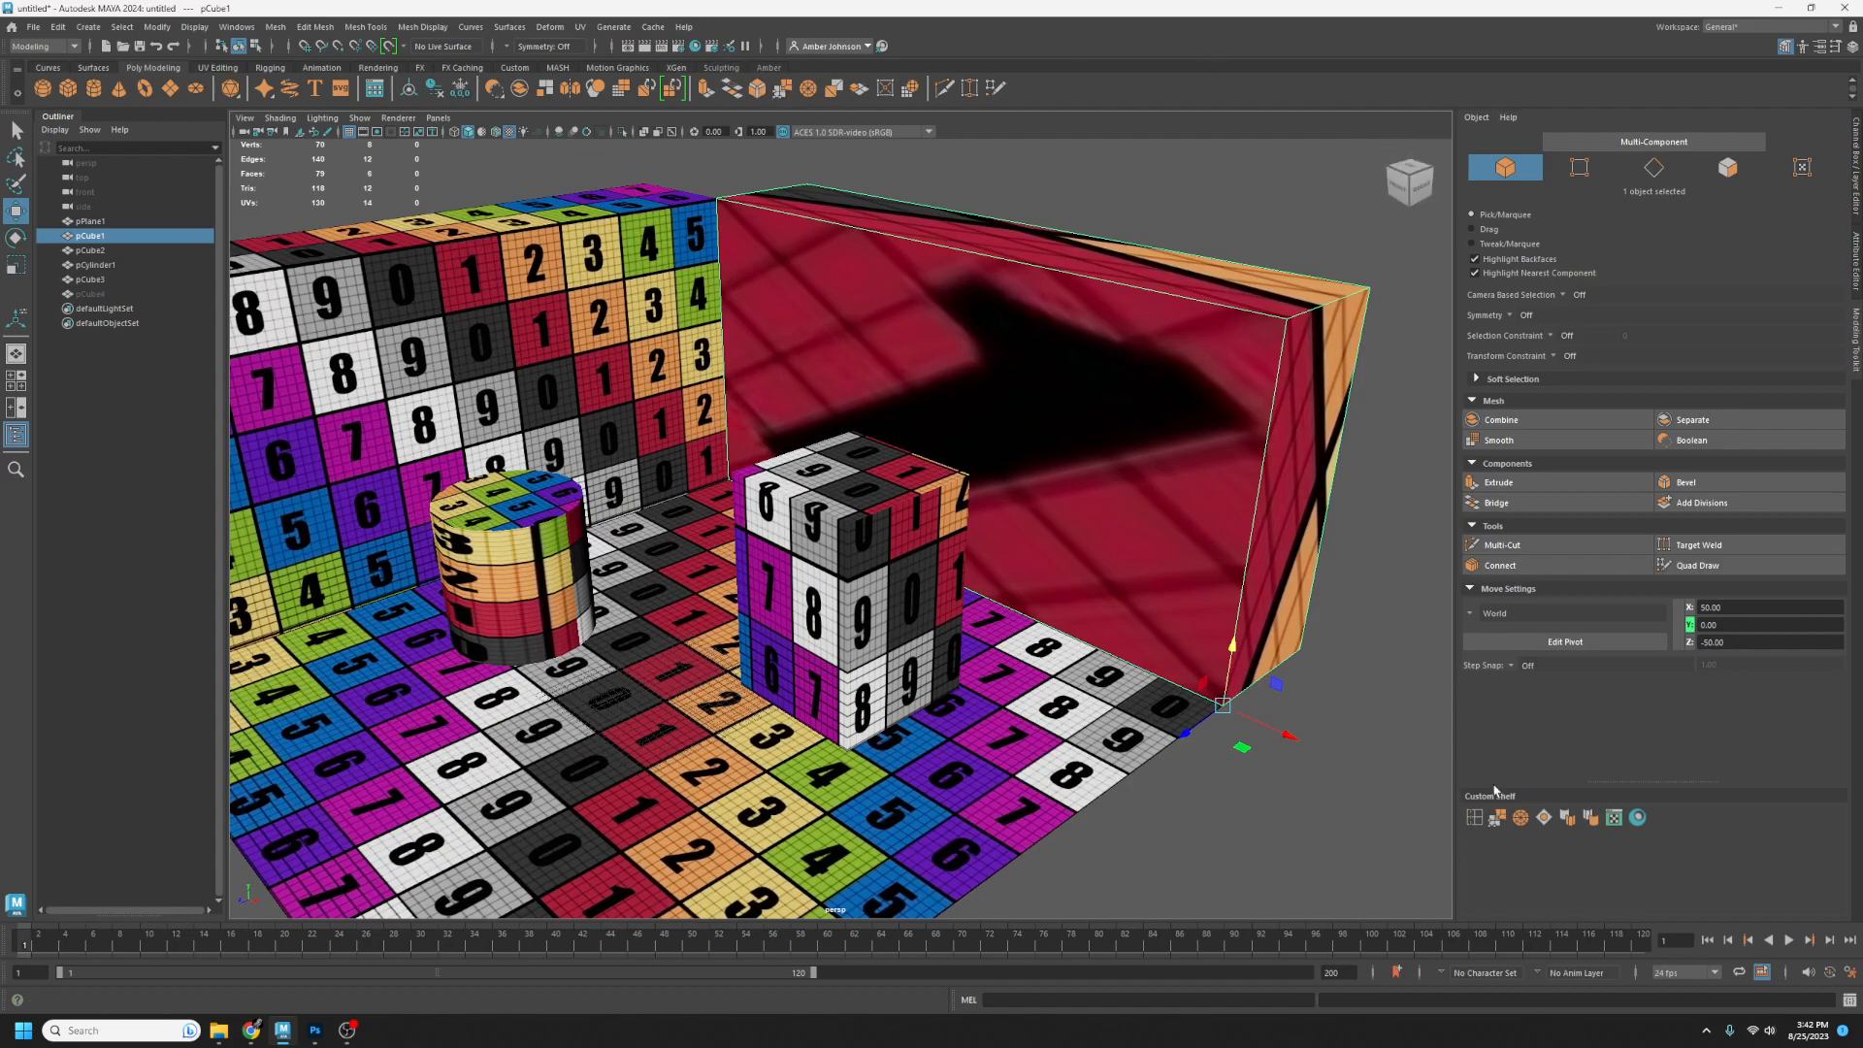
{"action": "left_click", "coordinate": [1613, 817]}
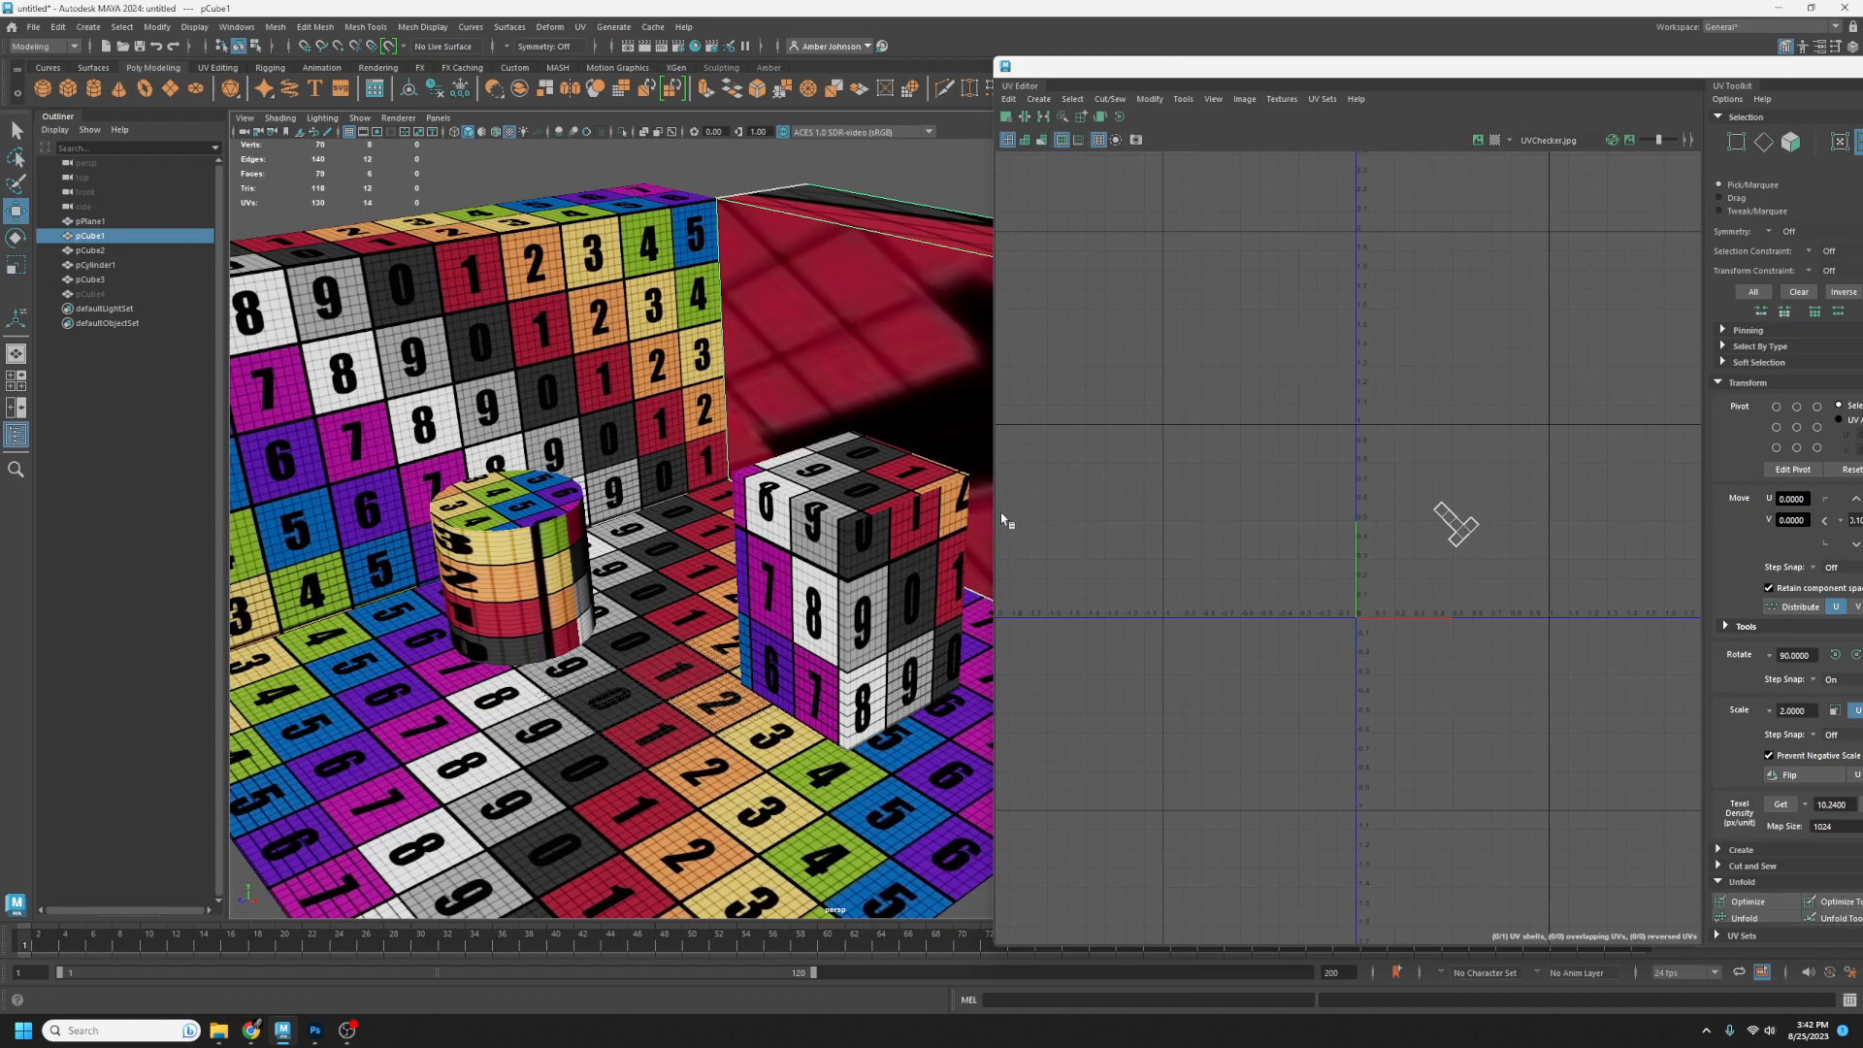
{"action": "left_click_drag", "start_coordinate": [993, 512], "coordinate": [836, 511]}
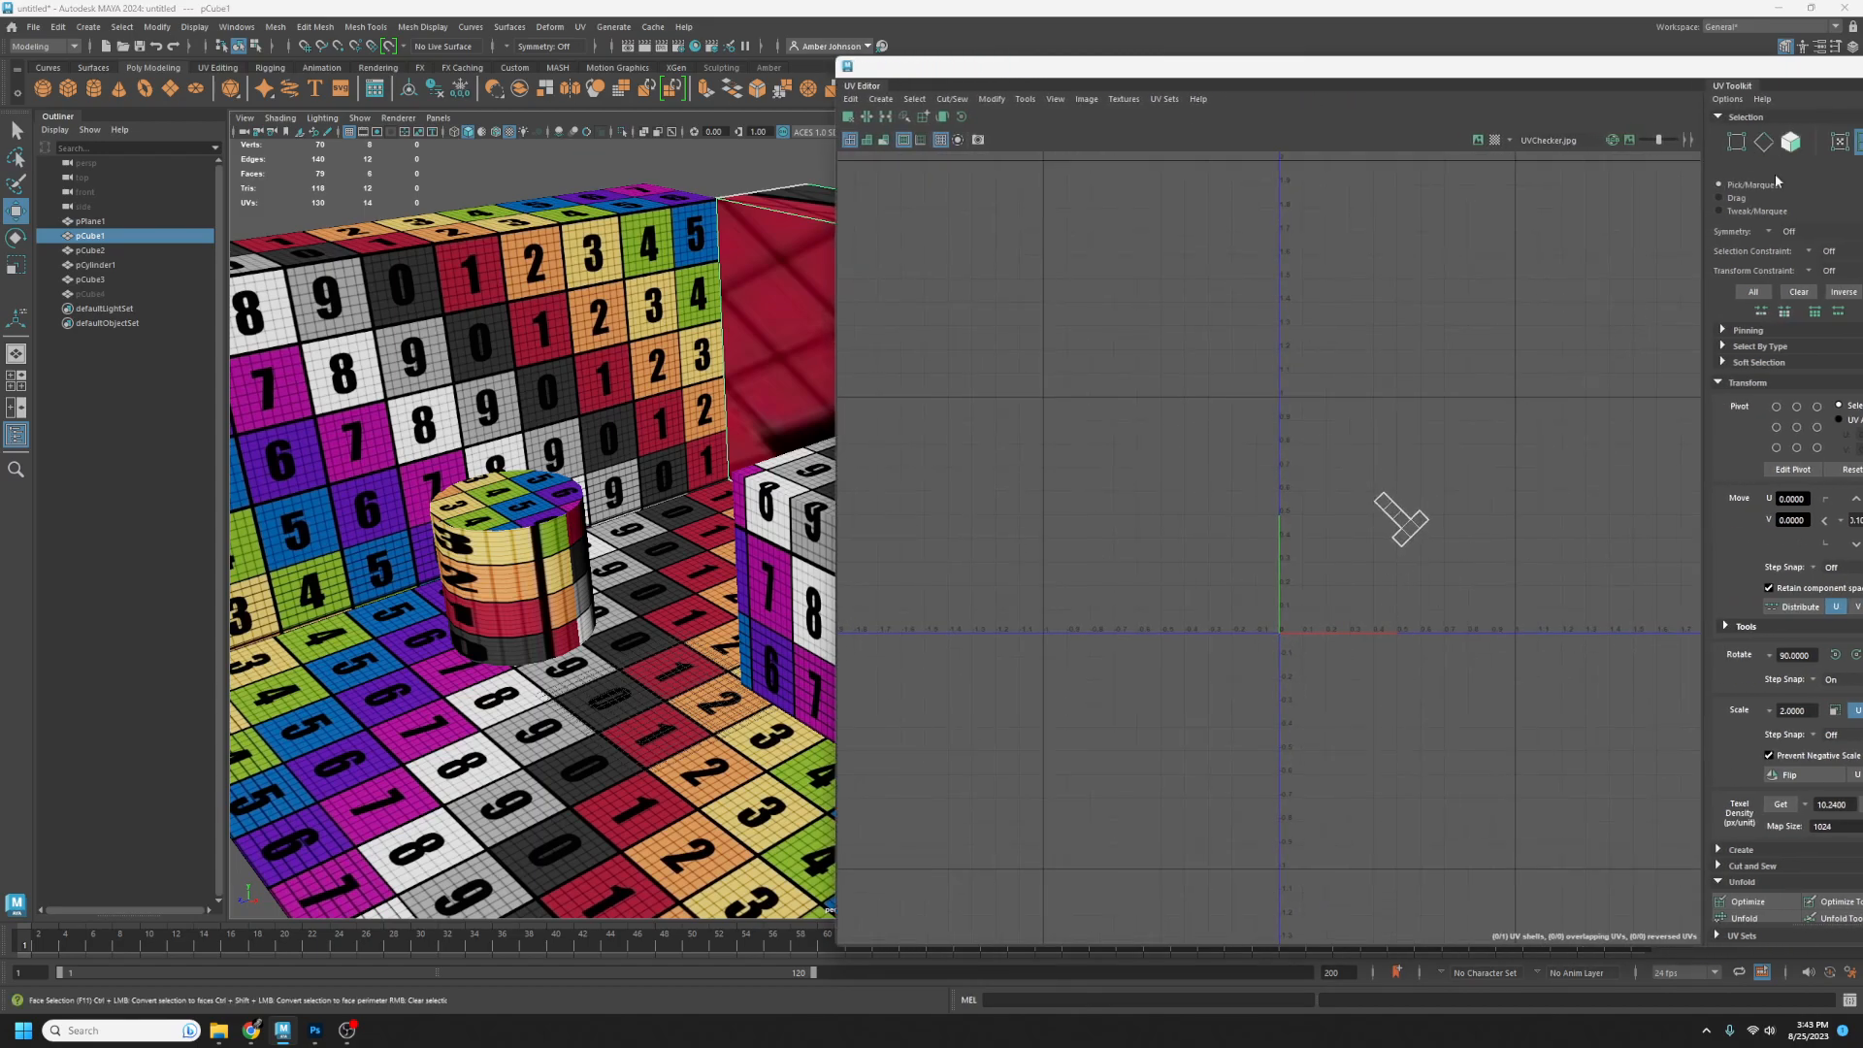
{"action": "left_click_drag", "start_coordinate": [1577, 389], "coordinate": [1228, 660]}
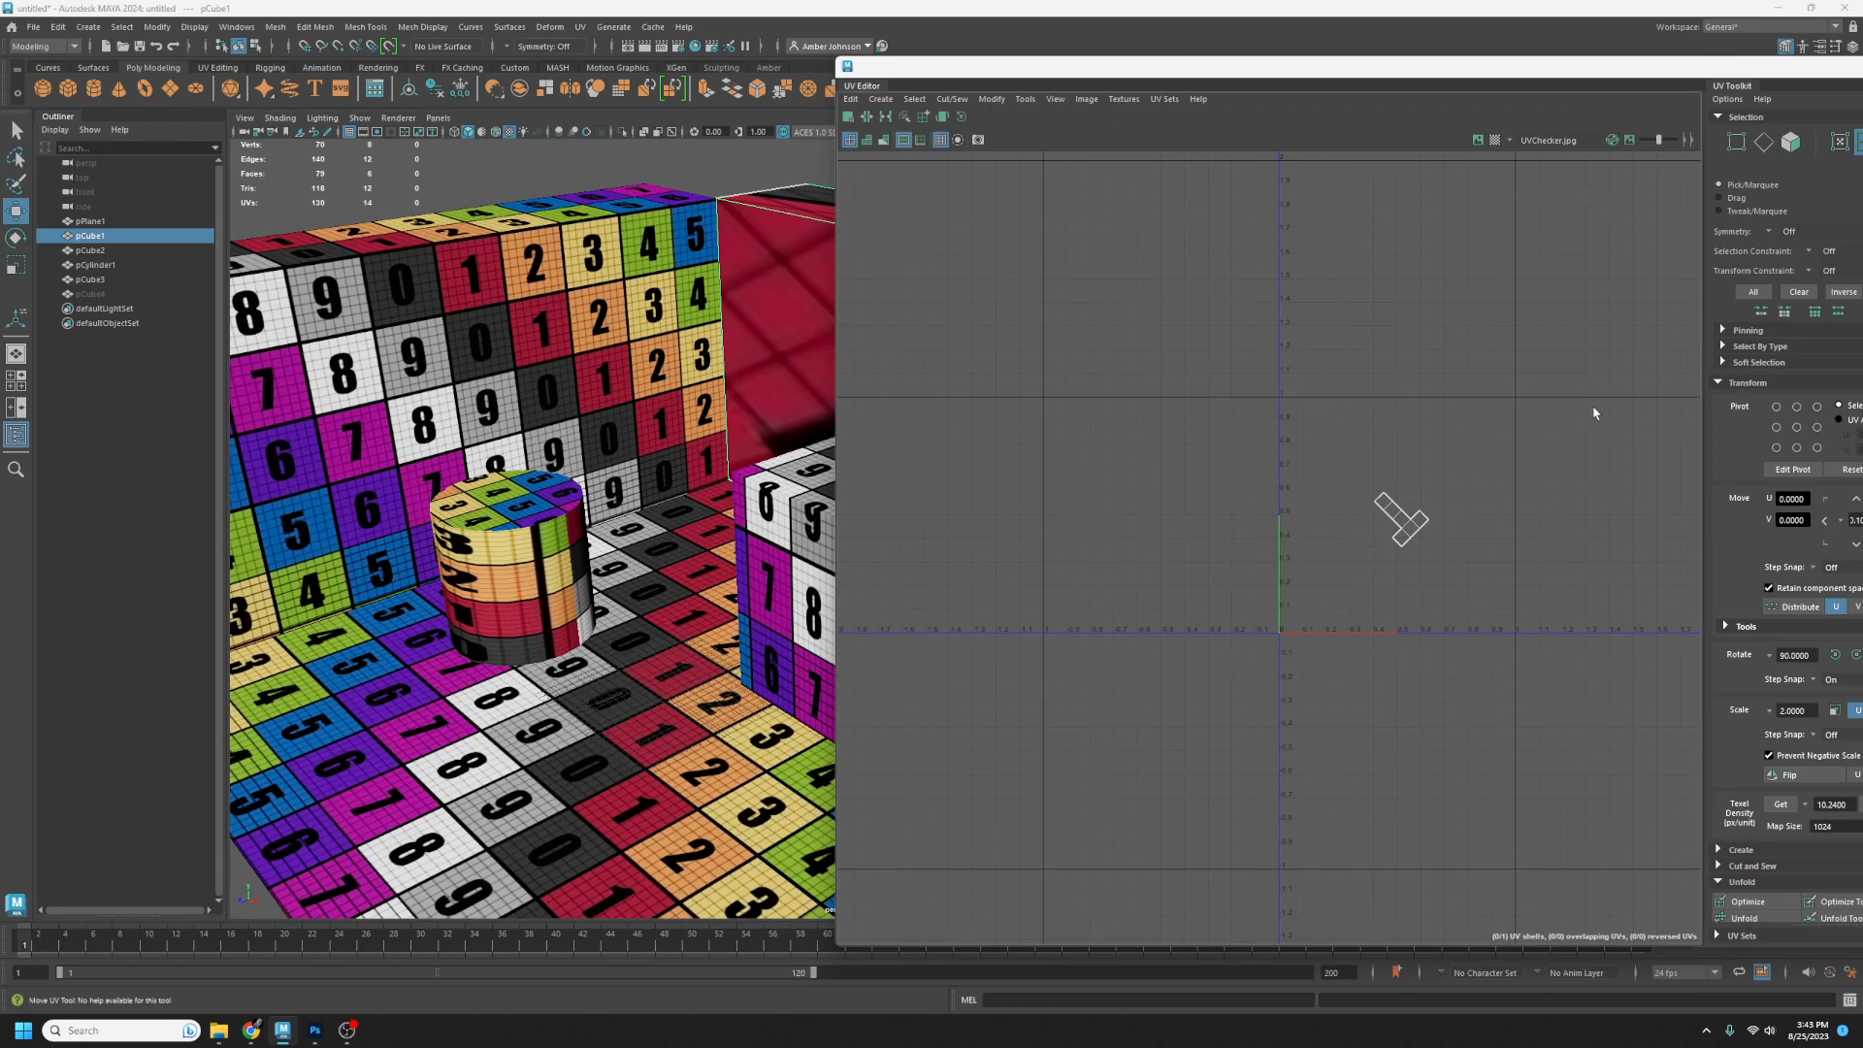
{"action": "left_click_drag", "start_coordinate": [1626, 73], "coordinate": [1212, 234]}
{"action": "left_click_drag", "start_coordinate": [1033, 239], "coordinate": [902, 517]}
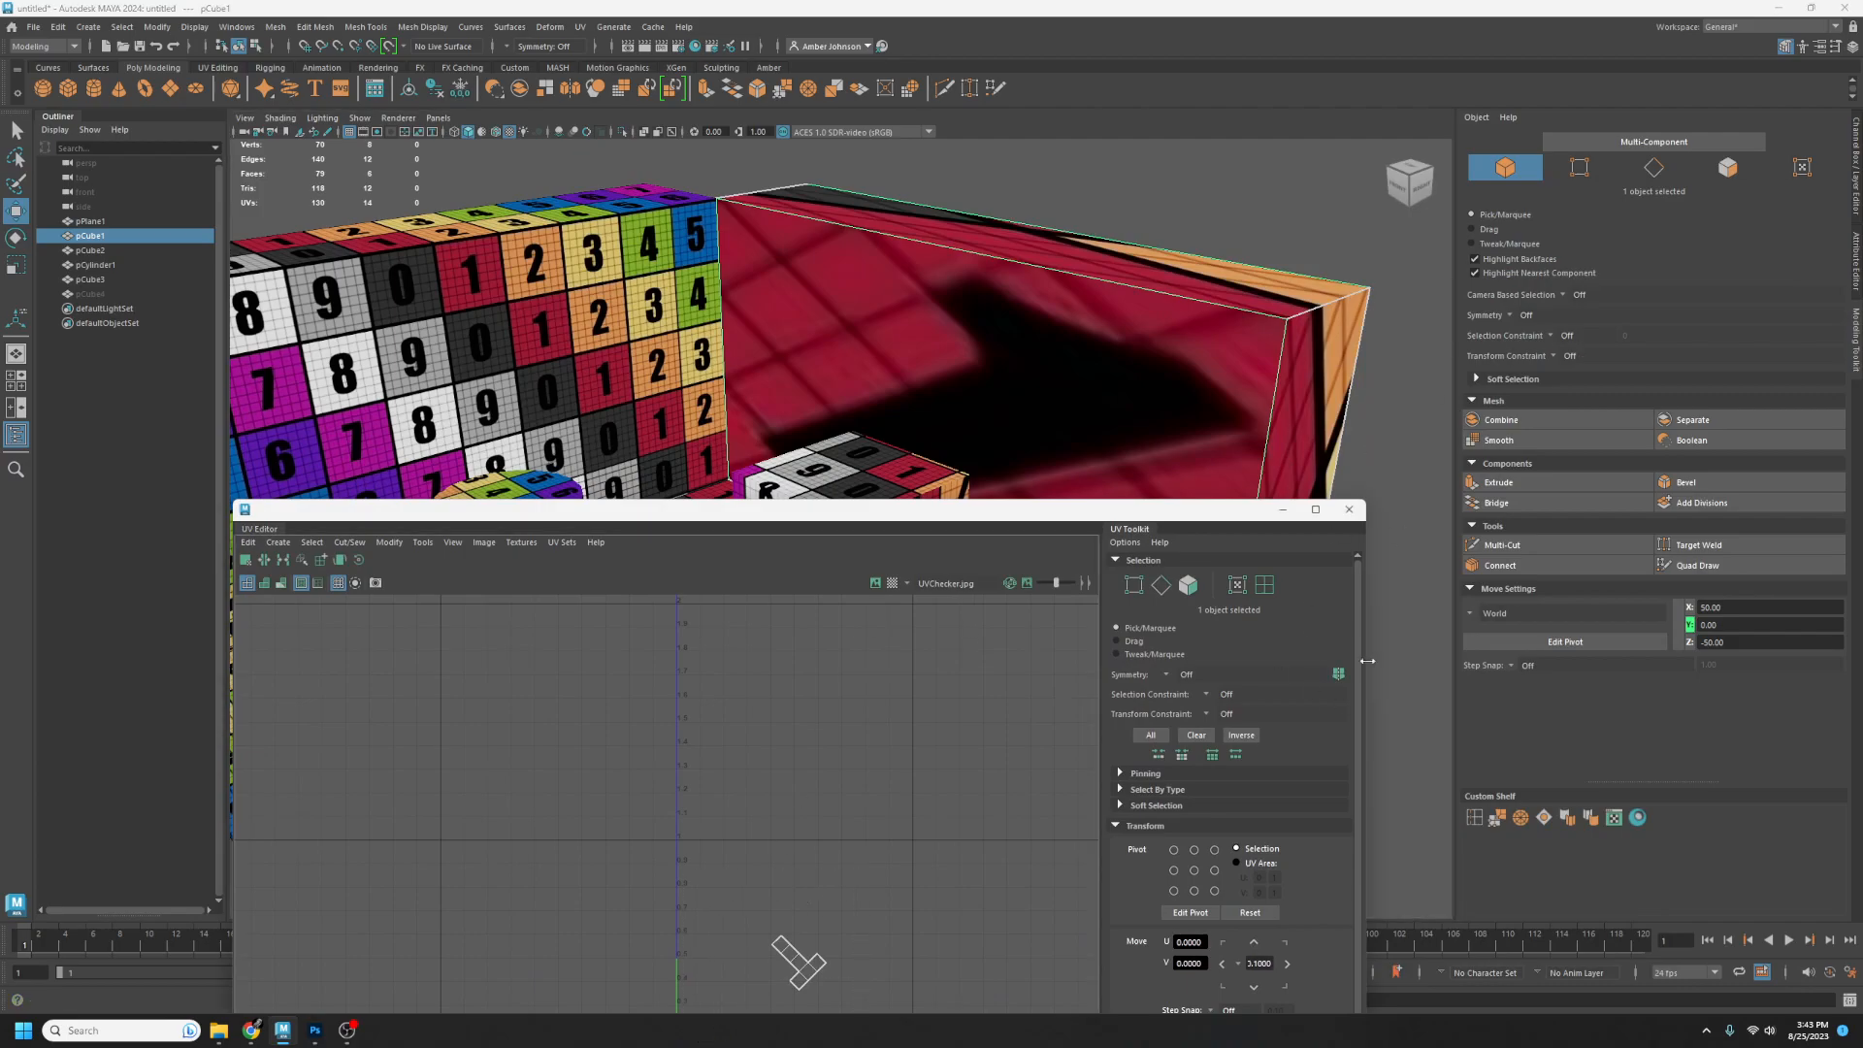
- Select the red wall block's whole UV shell, delete its UVs, and check its layout in the UV Editor
{"action": "left_click", "coordinate": [1263, 584]}
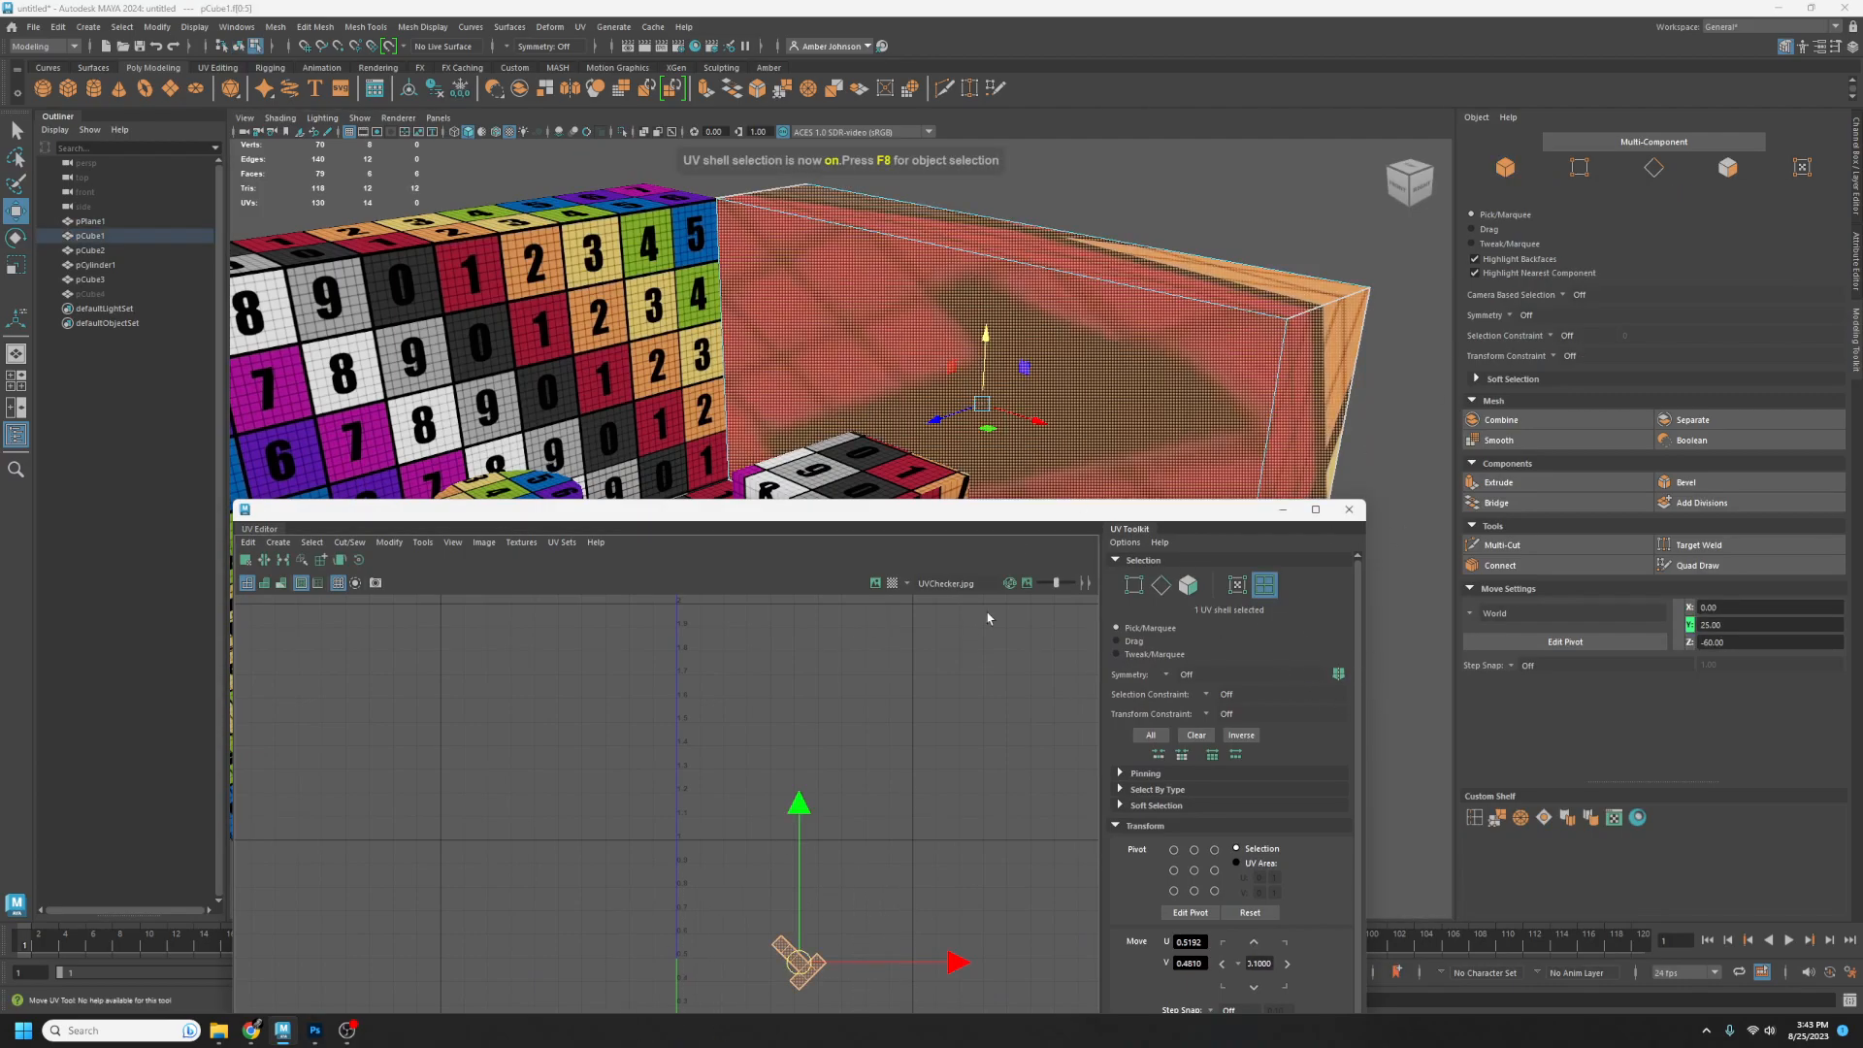
{"action": "left_click_drag", "start_coordinate": [954, 517], "coordinate": [1286, 125]}
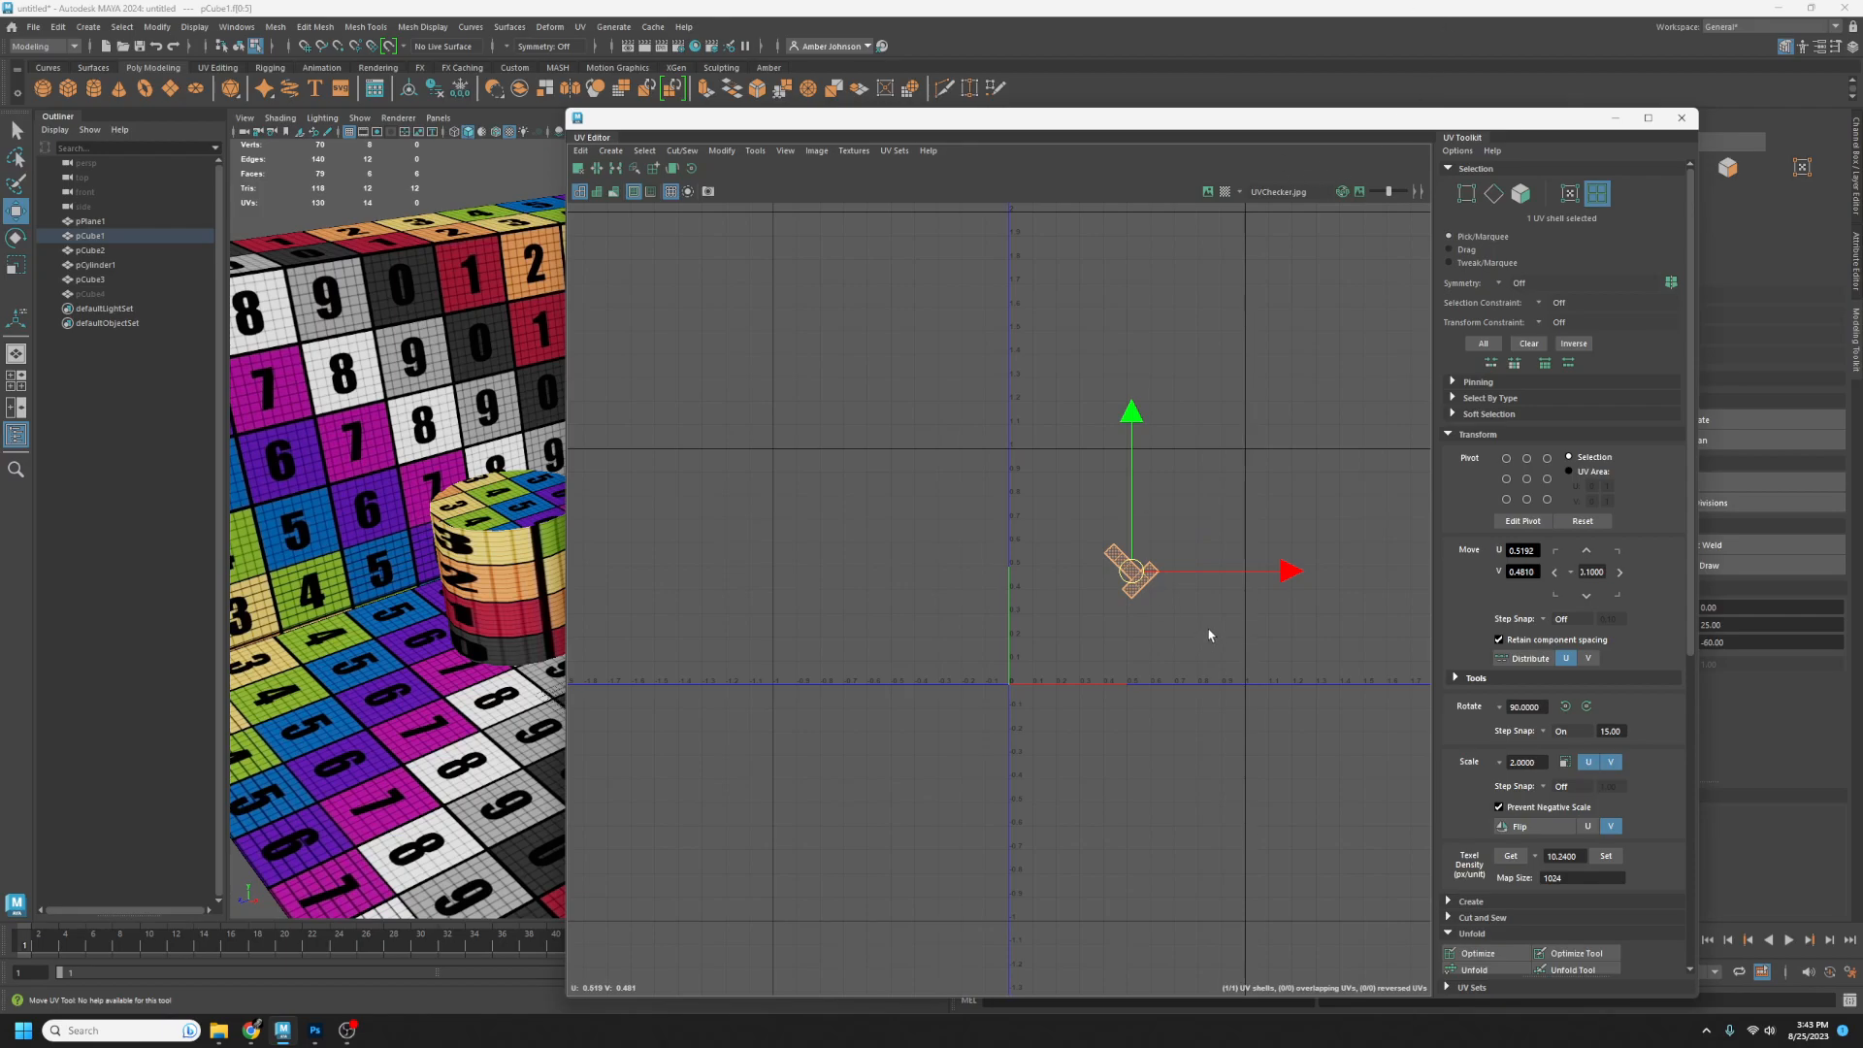
{"action": "left_click_drag", "start_coordinate": [1075, 123], "coordinate": [1630, 177]}
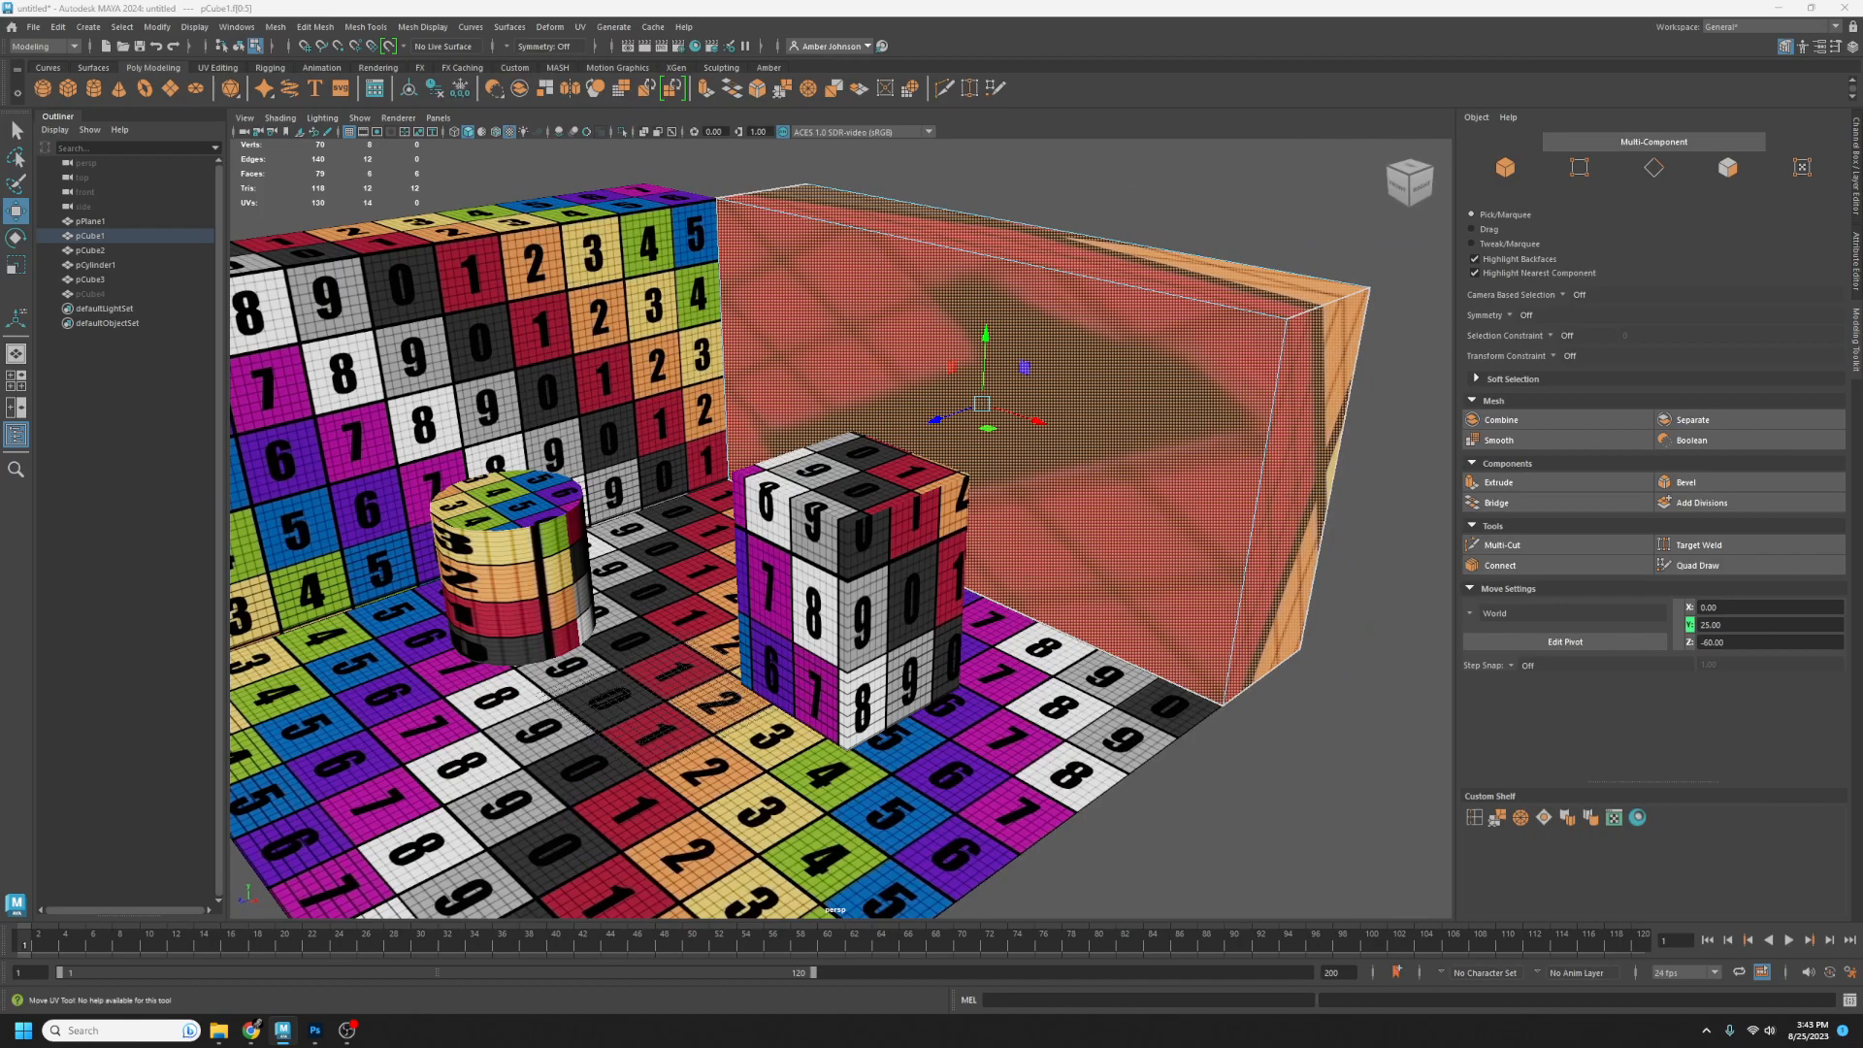
{"action": "mouse_move", "coordinate": [1862, 131]}
{"action": "left_mouse_down"}
{"action": "mouse_move", "coordinate": [977, 120]}
{"action": "mouse_move", "coordinate": [1862, 136]}
{"action": "left_mouse_up"}
{"action": "key", "text": "Delete"}
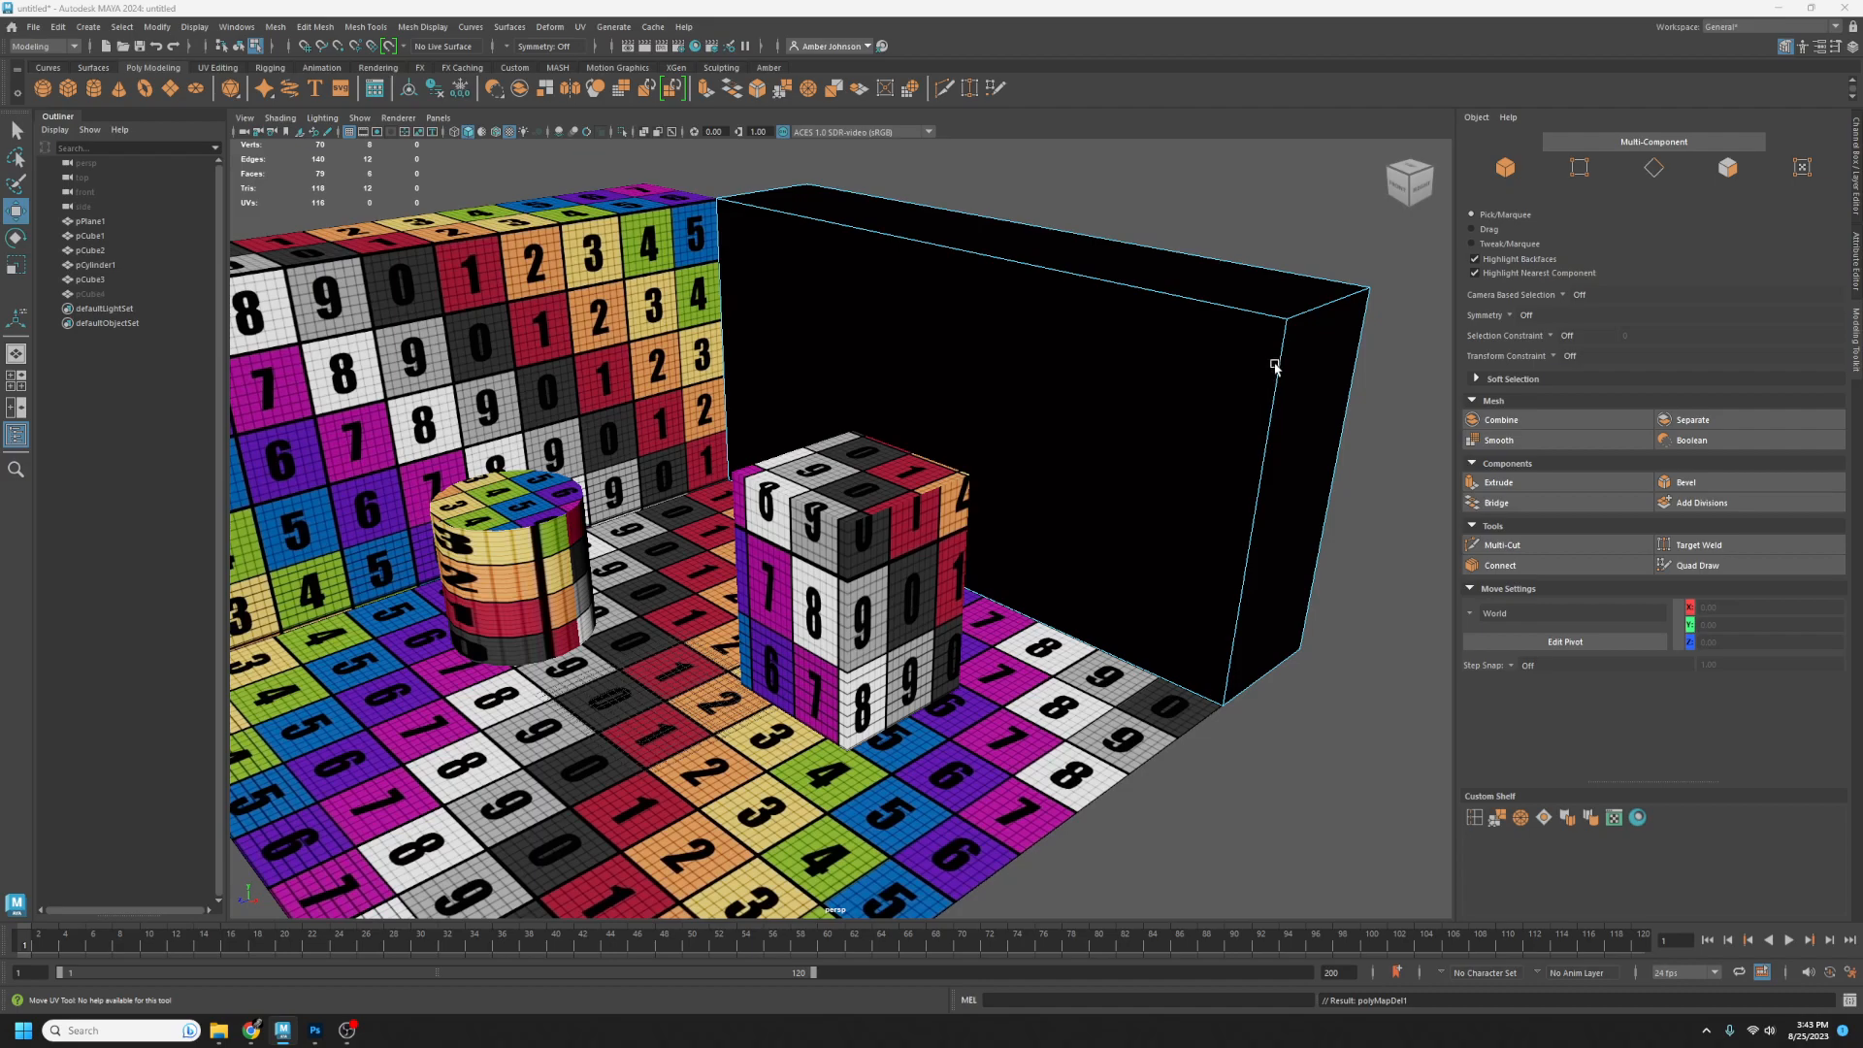
{"action": "left_click_drag", "start_coordinate": [1862, 183], "coordinate": [798, 151]}
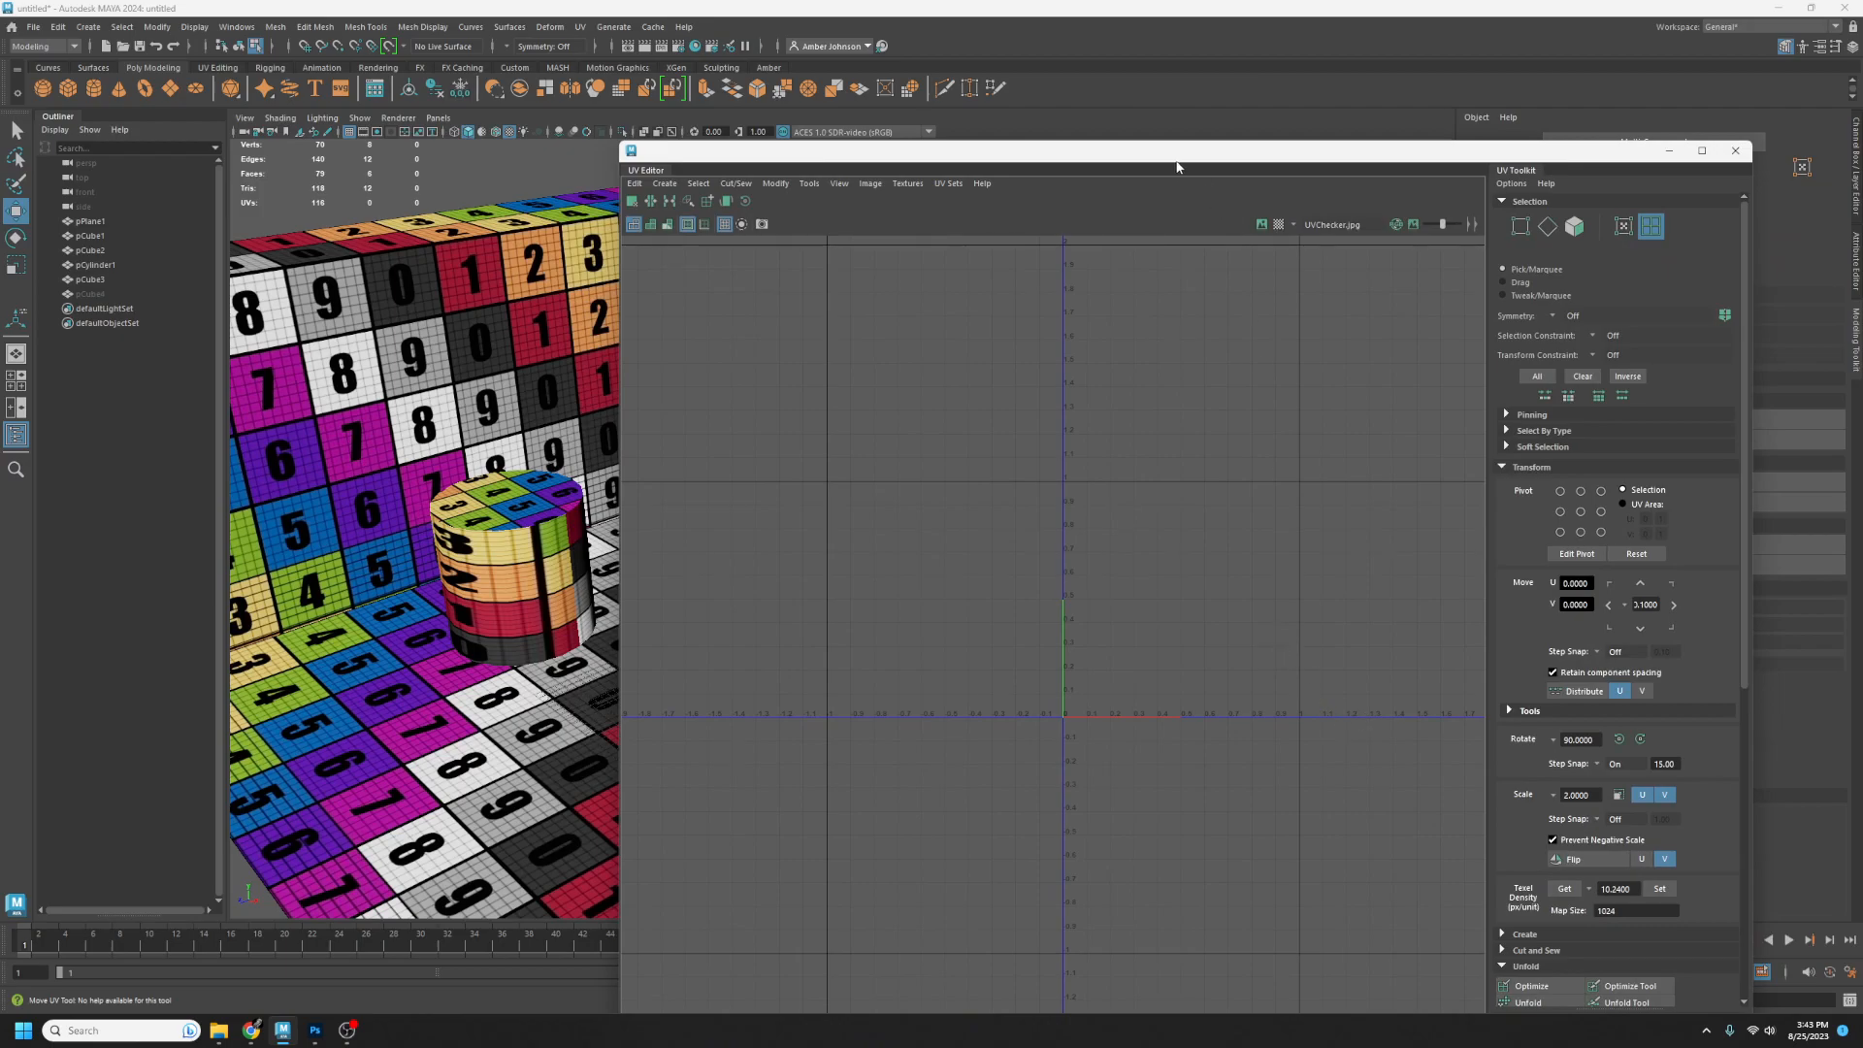
{"action": "left_click_drag", "start_coordinate": [1178, 155], "coordinate": [1332, 132]}
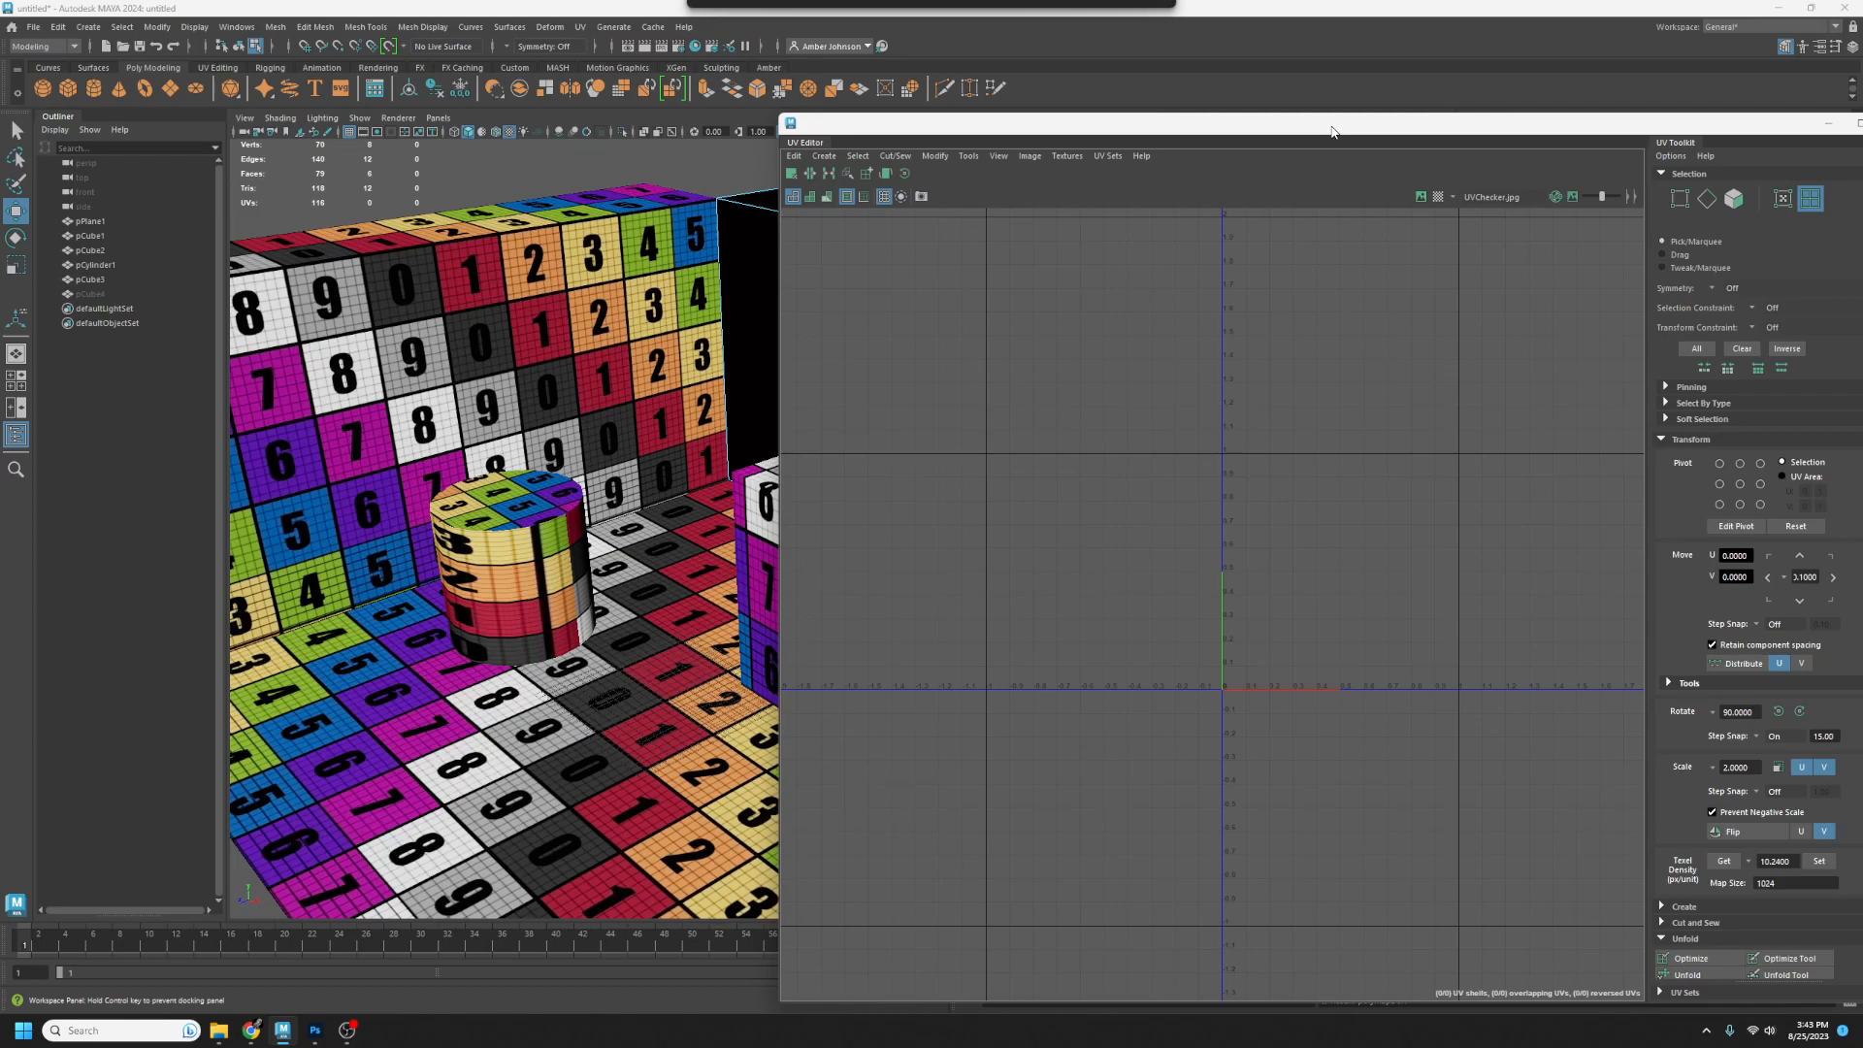
{"action": "left_click_drag", "start_coordinate": [1333, 132], "coordinate": [1862, 233]}
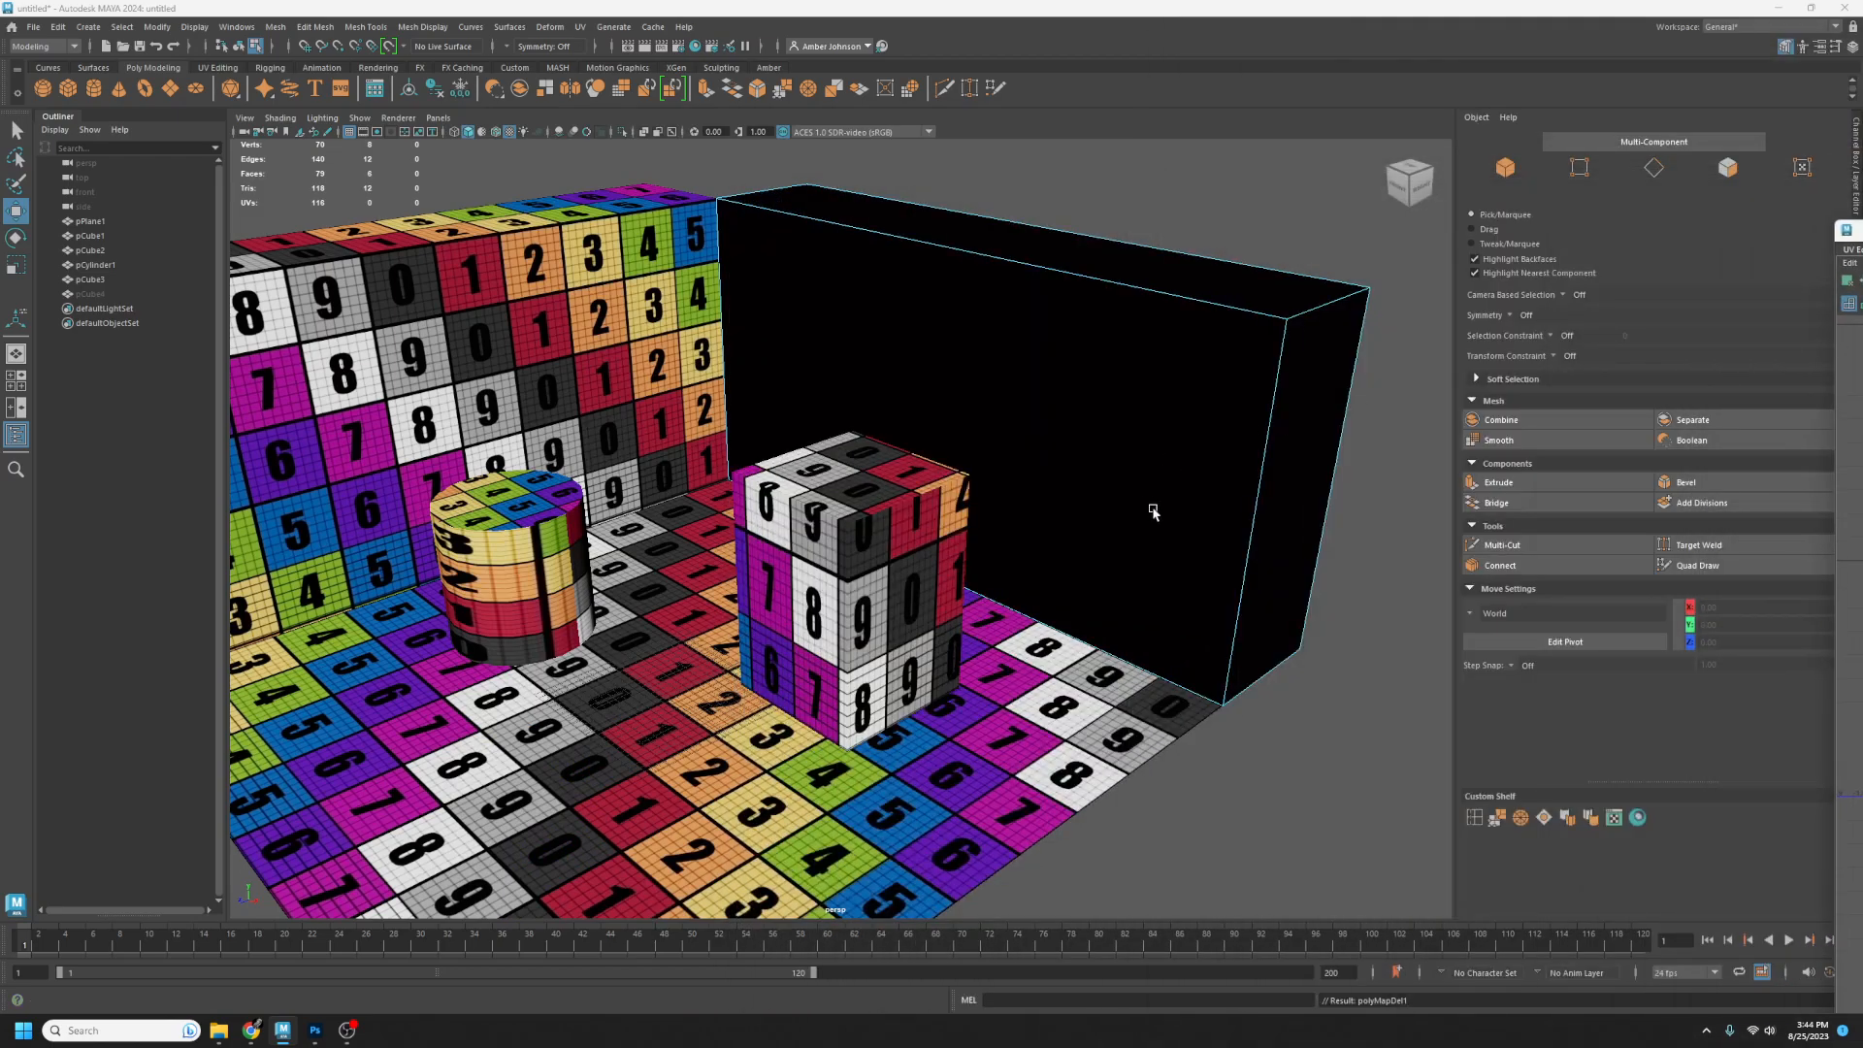
- Select all faces of the wall block without UVs and apply an Automatic UV projection to them
{"action": "scroll", "coordinate": [1154, 508], "scroll_direction": "down", "scroll_amount": 3}
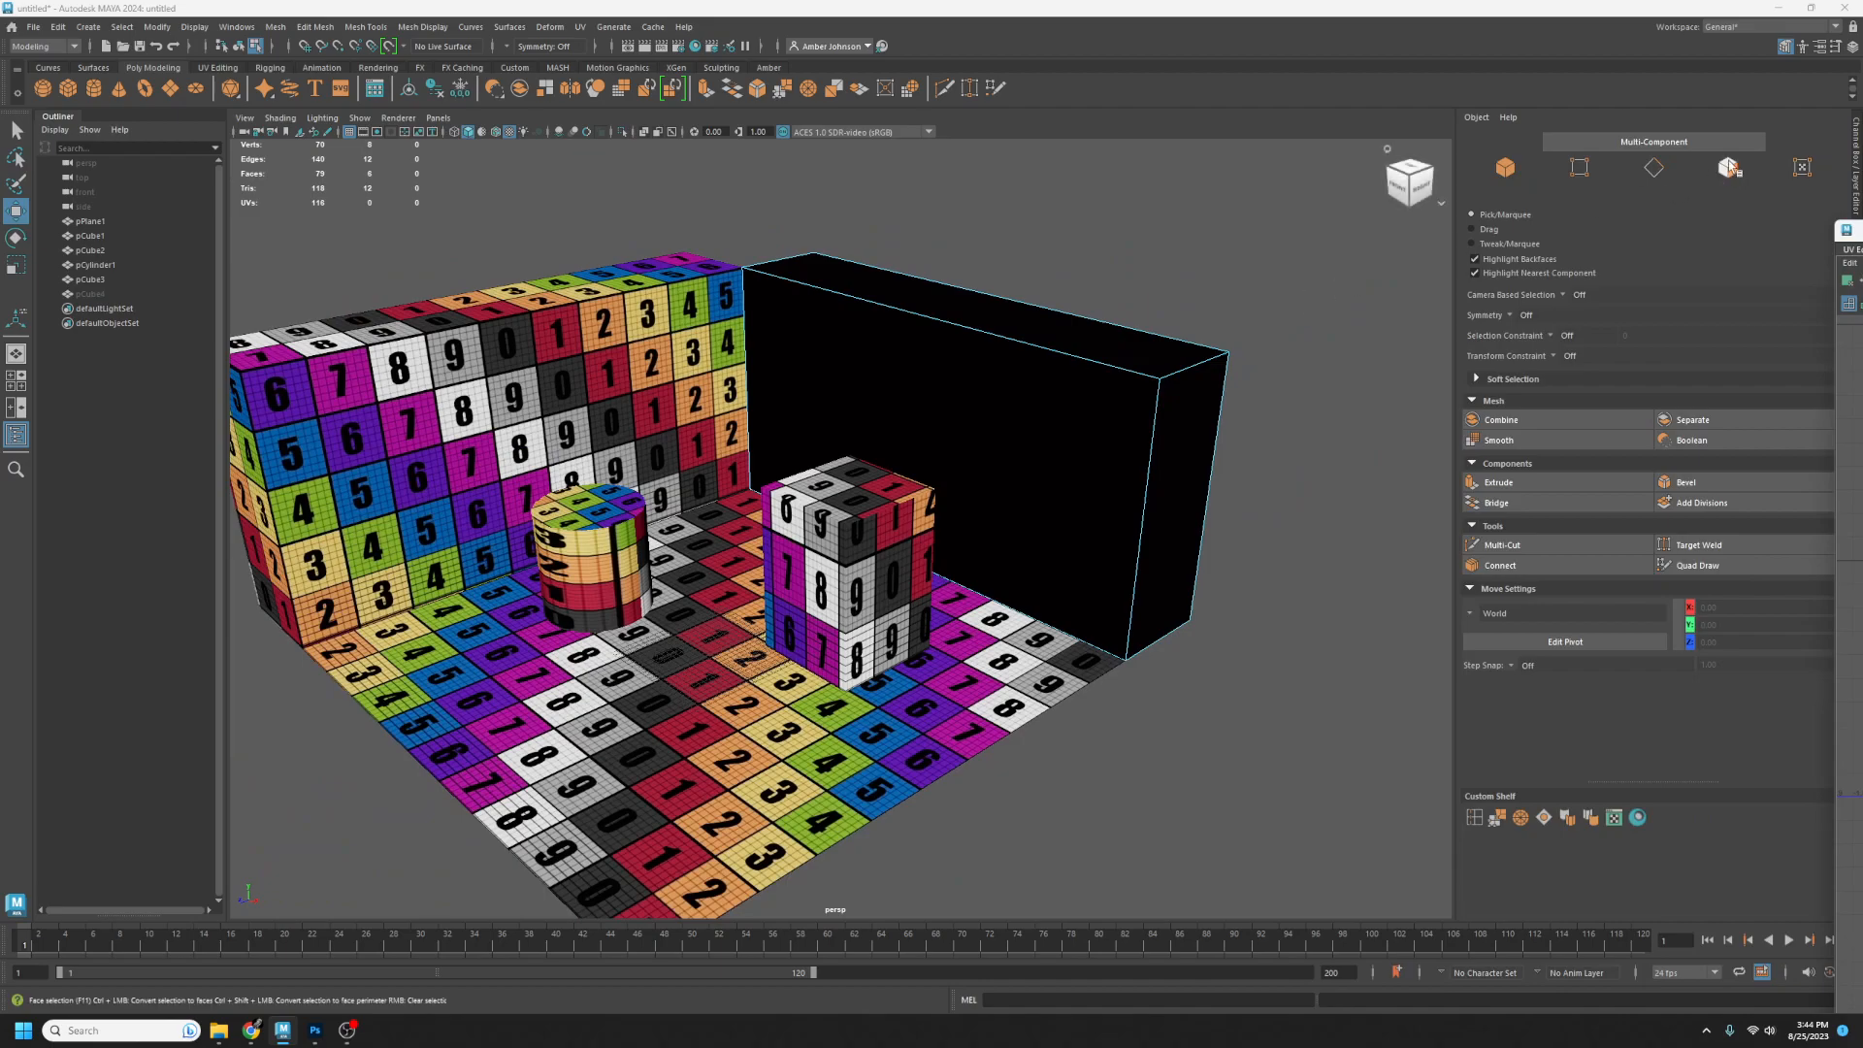
{"action": "left_click", "coordinate": [1728, 167]}
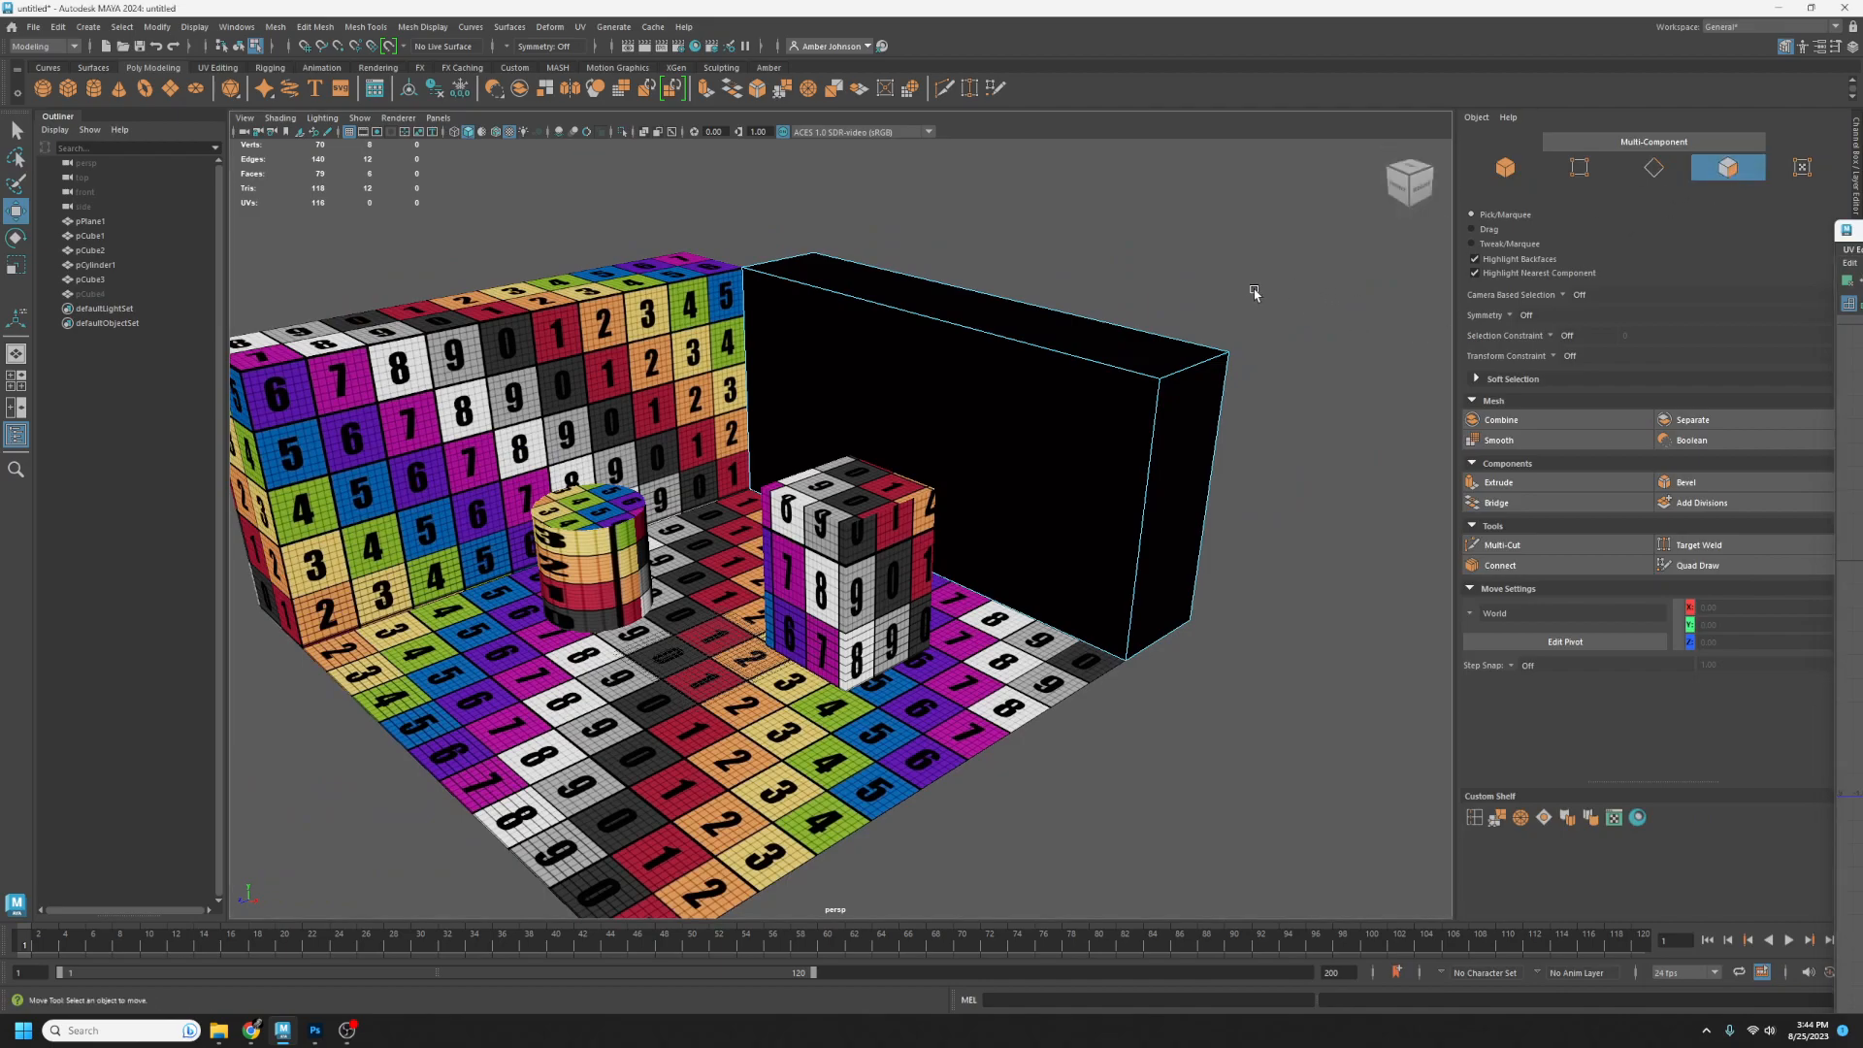
{"action": "left_click_drag", "start_coordinate": [1305, 171], "coordinate": [570, 792]}
{"action": "left_click_drag", "start_coordinate": [922, 582], "coordinate": [1021, 584], "text": "alt"}
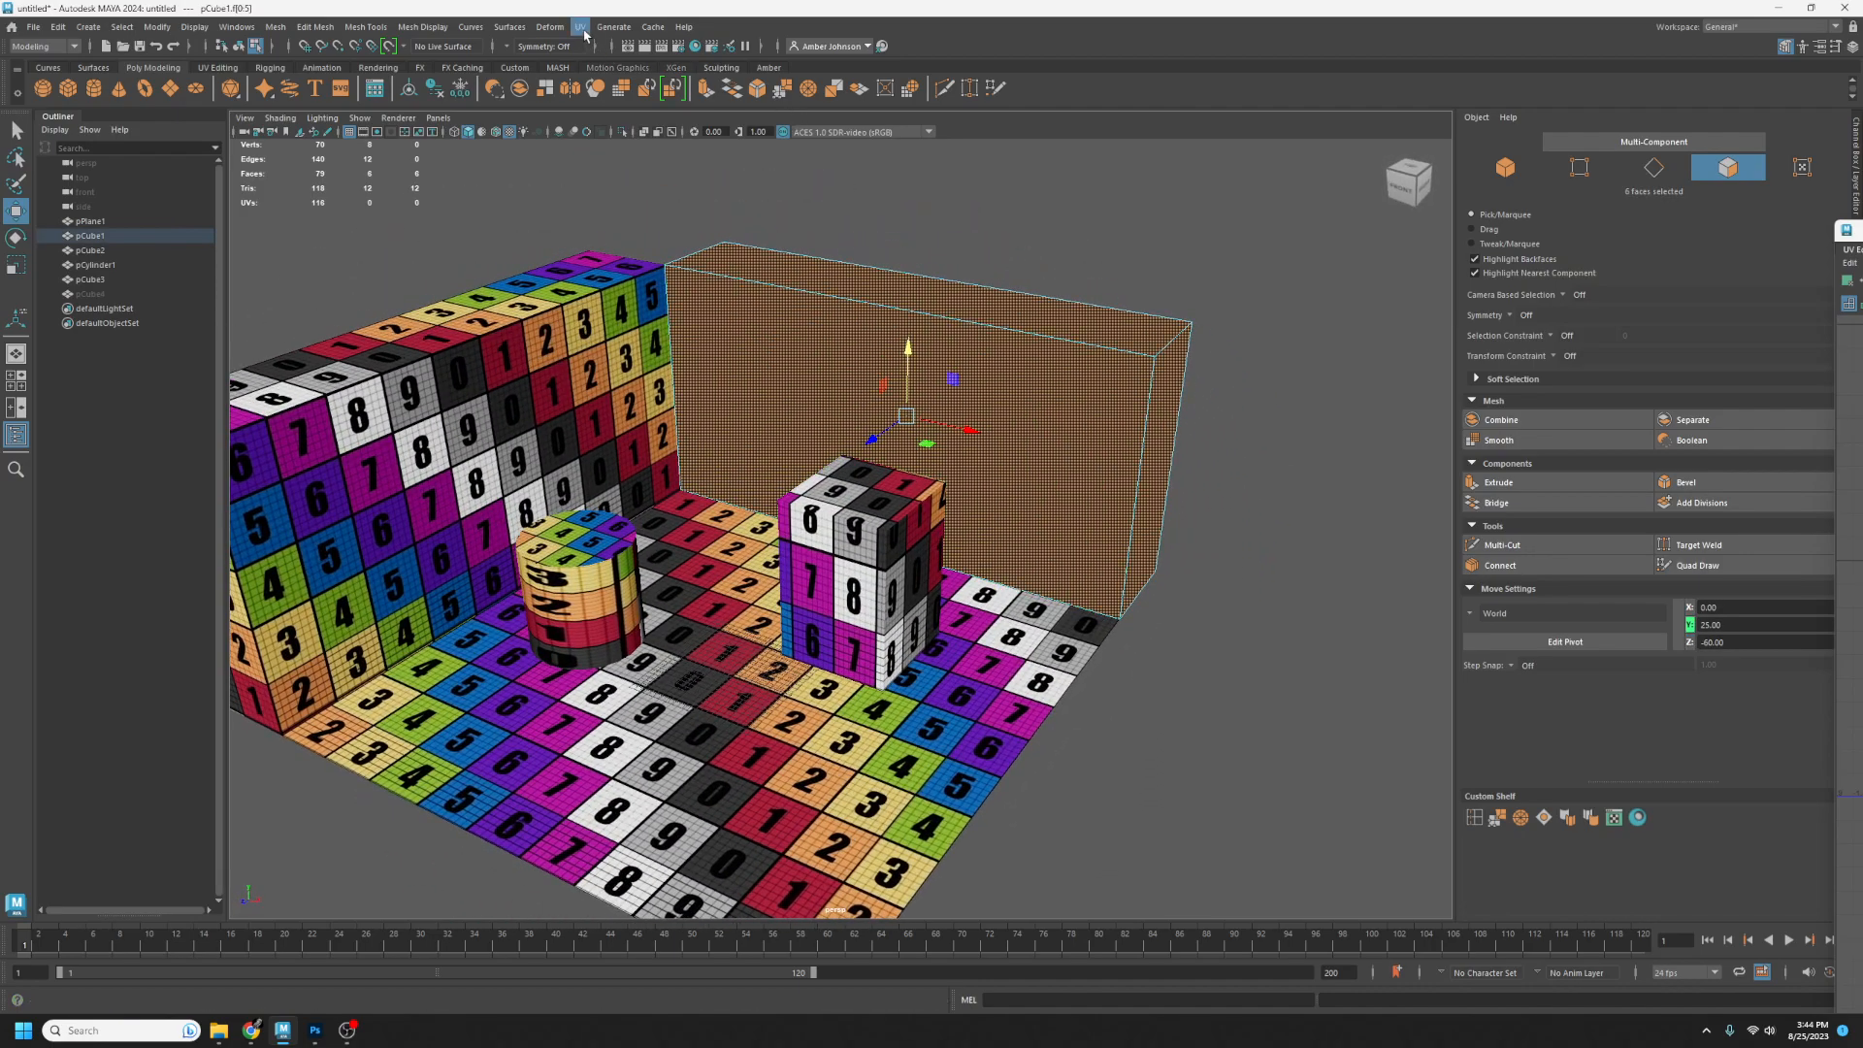
{"action": "left_click", "coordinate": [579, 26]}
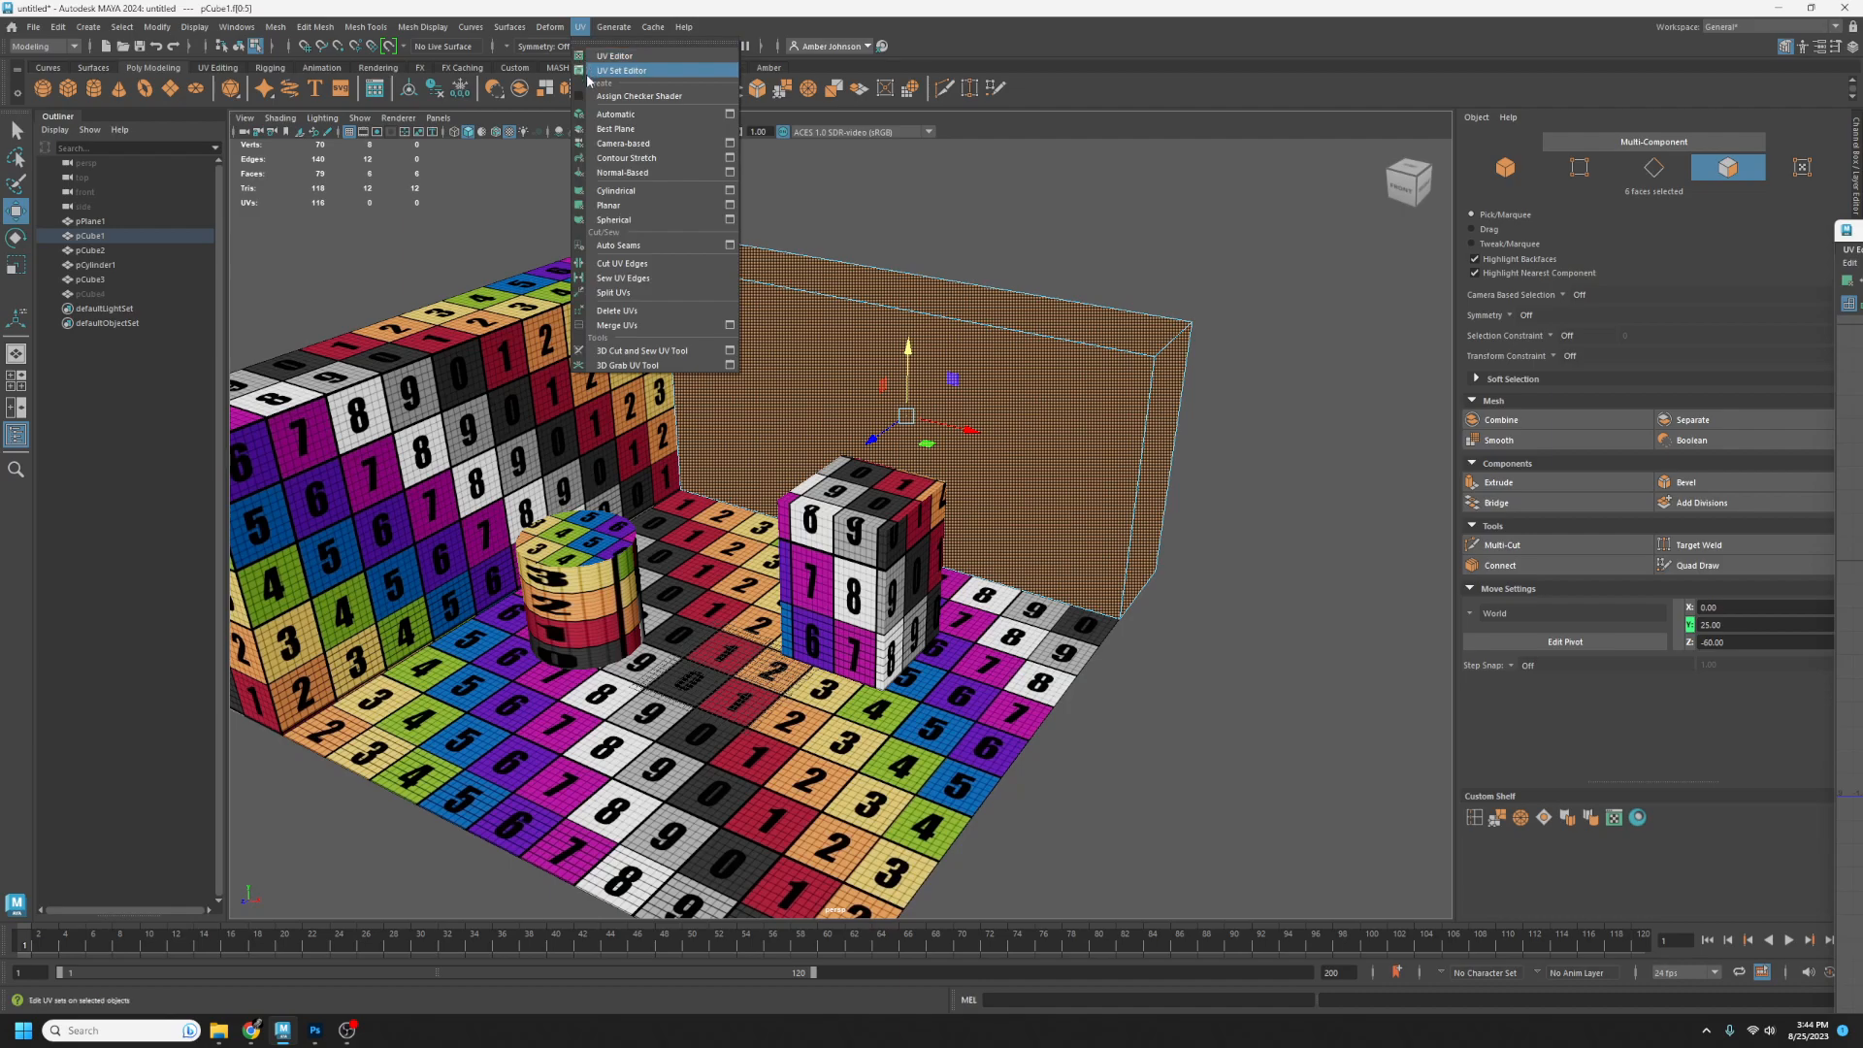
{"action": "left_click", "coordinate": [637, 118]}
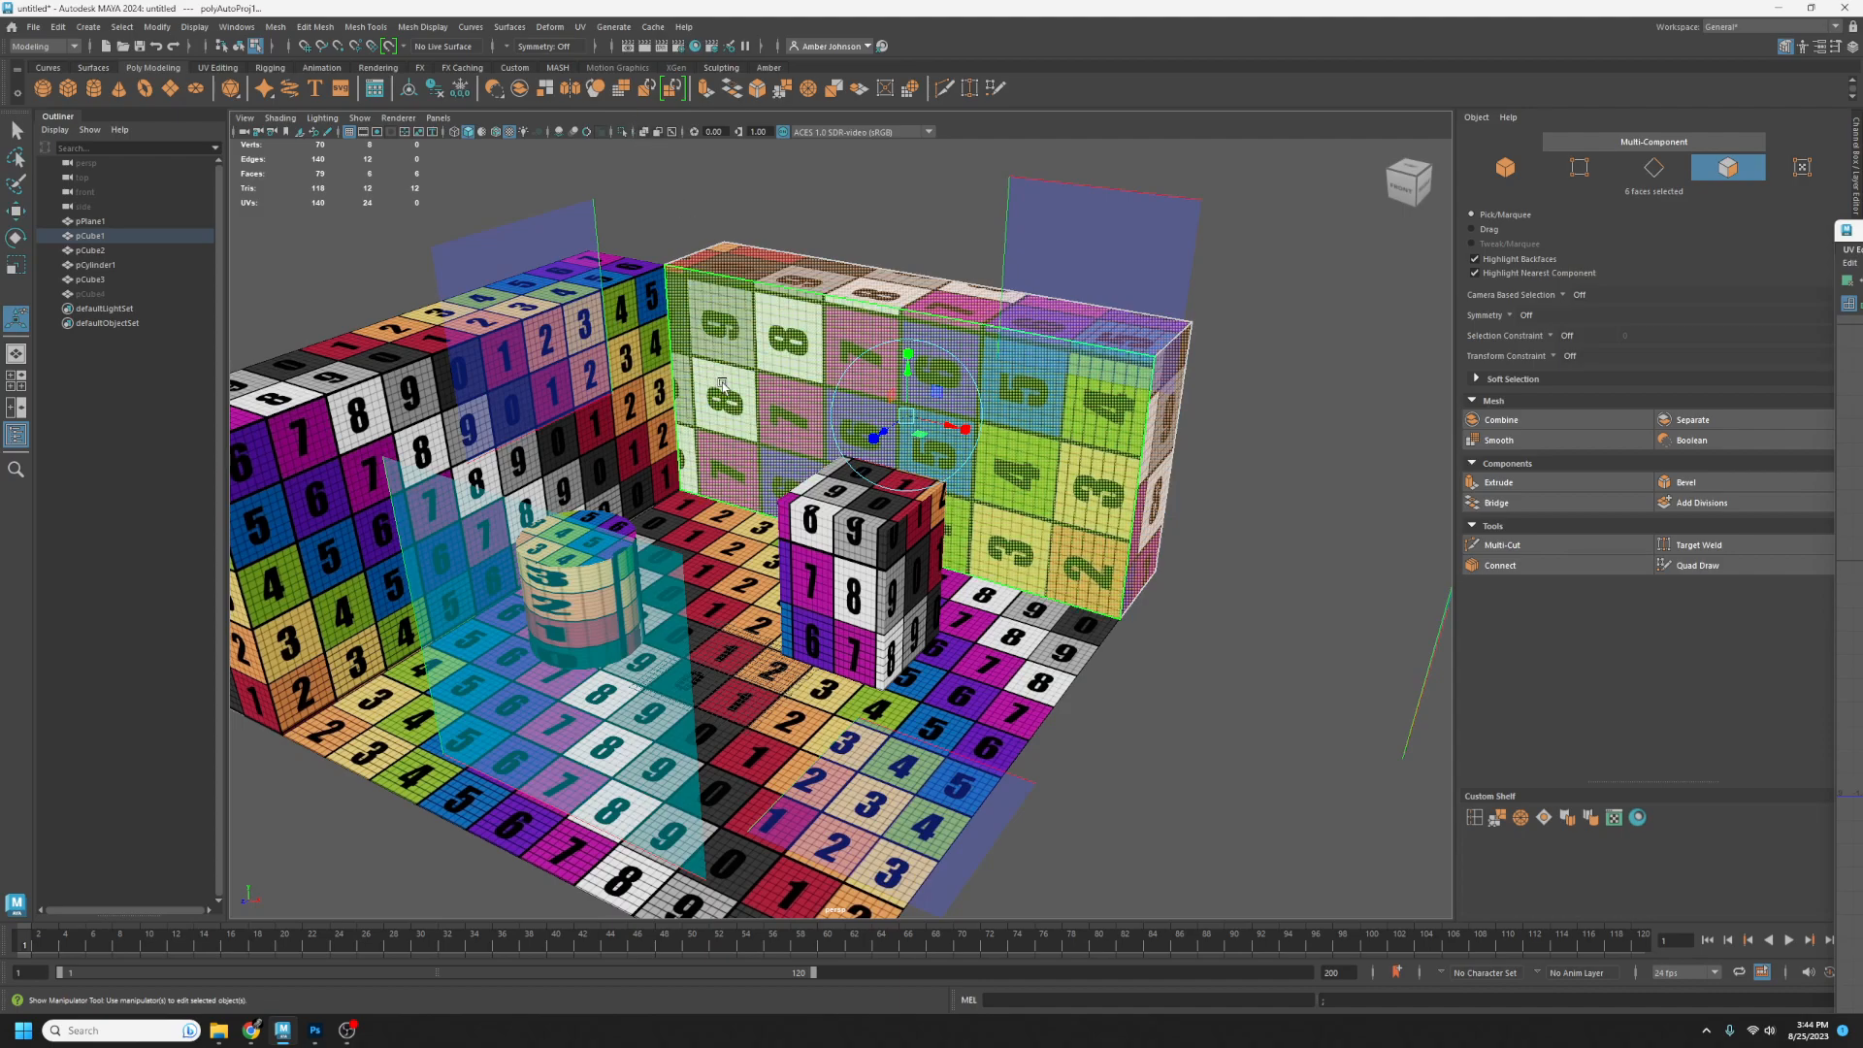
- In the UV Editor, move the wall block's two large UV shells apart from each other in shell selection mode
{"action": "left_click_drag", "start_coordinate": [1862, 229], "coordinate": [997, 132]}
{"action": "scroll", "coordinate": [1023, 637], "scroll_direction": "up", "scroll_amount": 4}
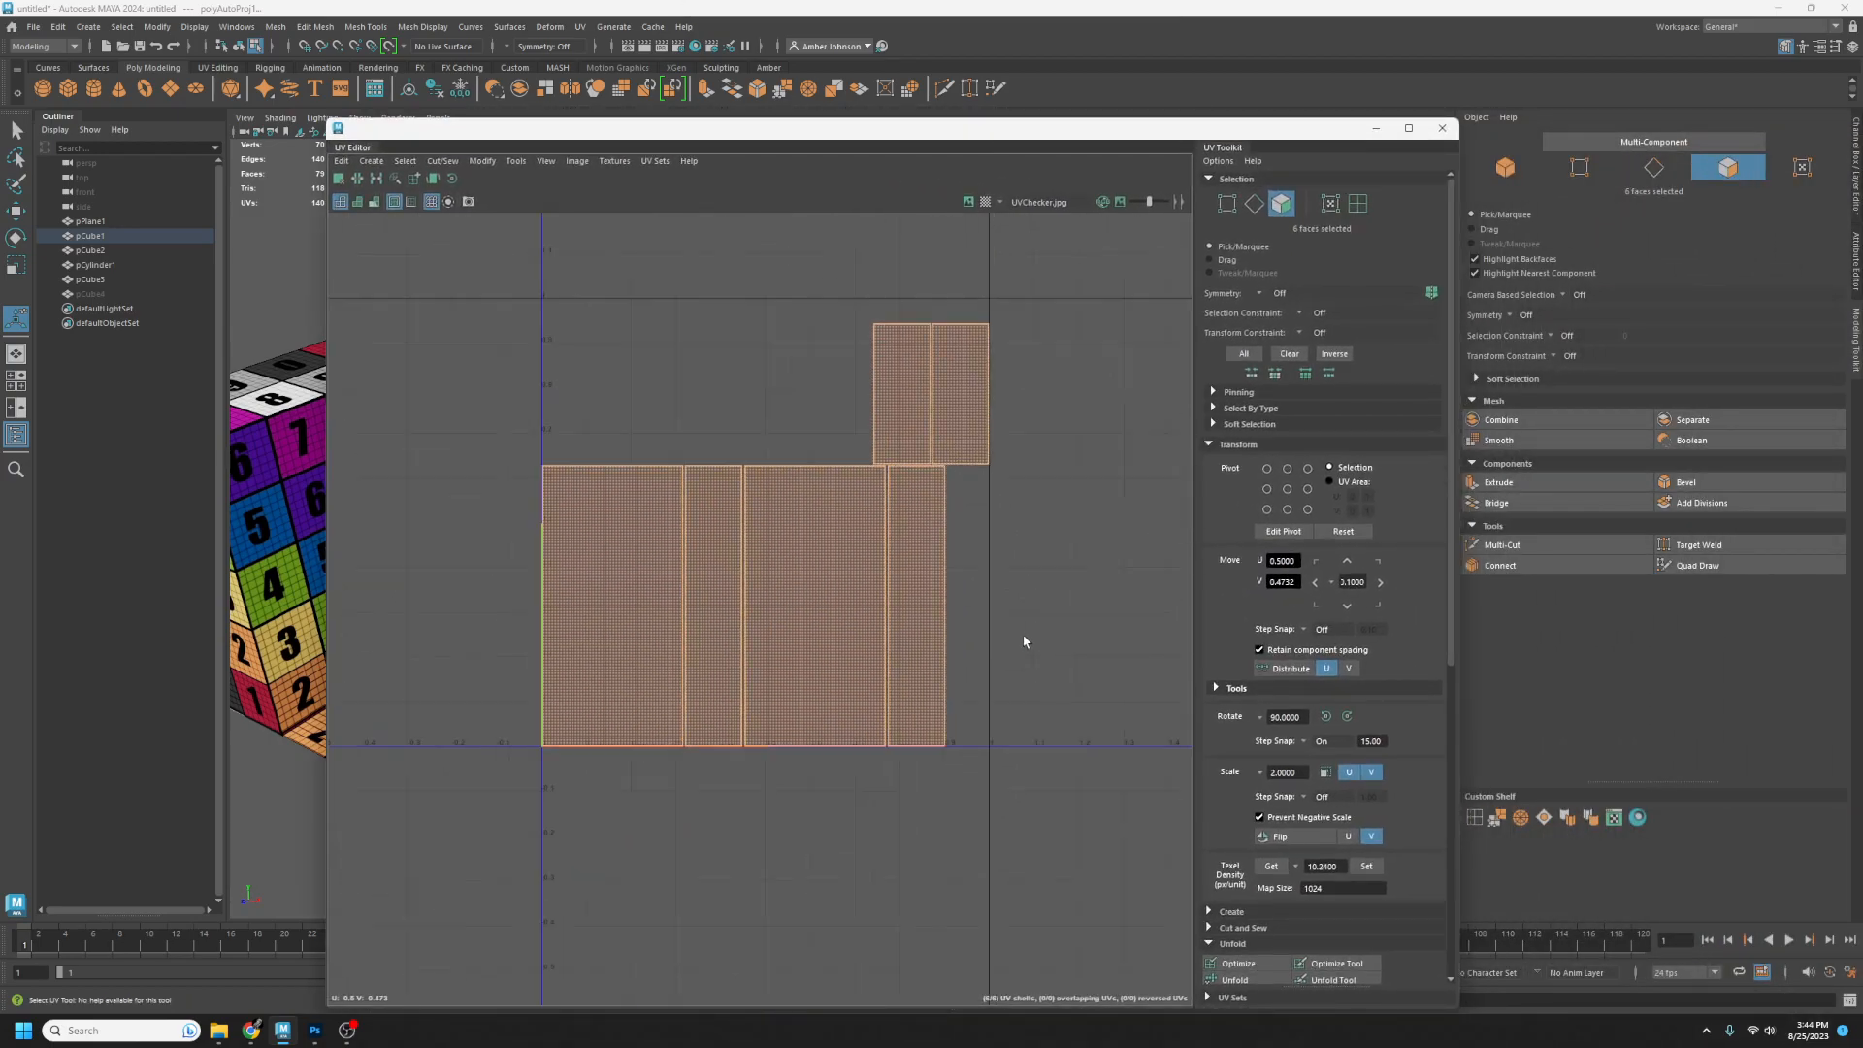
{"action": "scroll", "coordinate": [1024, 637], "scroll_direction": "up", "scroll_amount": 2}
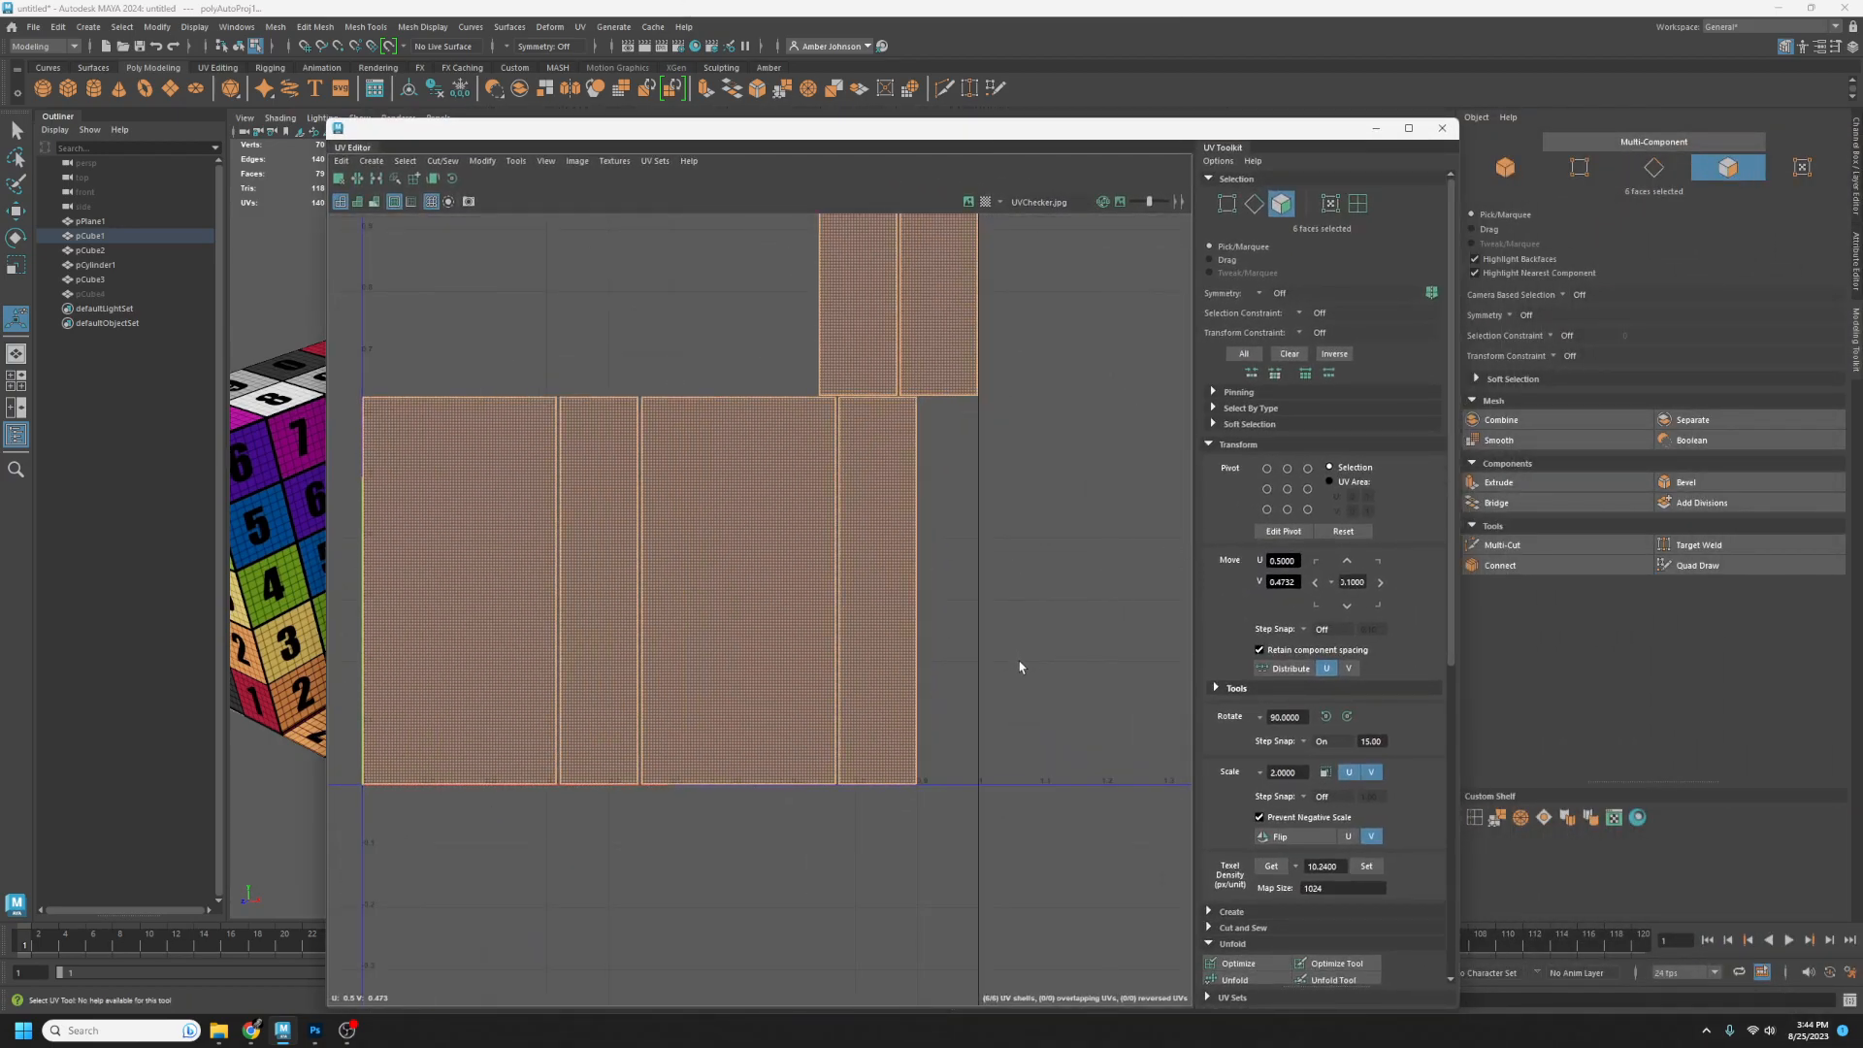
{"action": "key", "text": "e"}
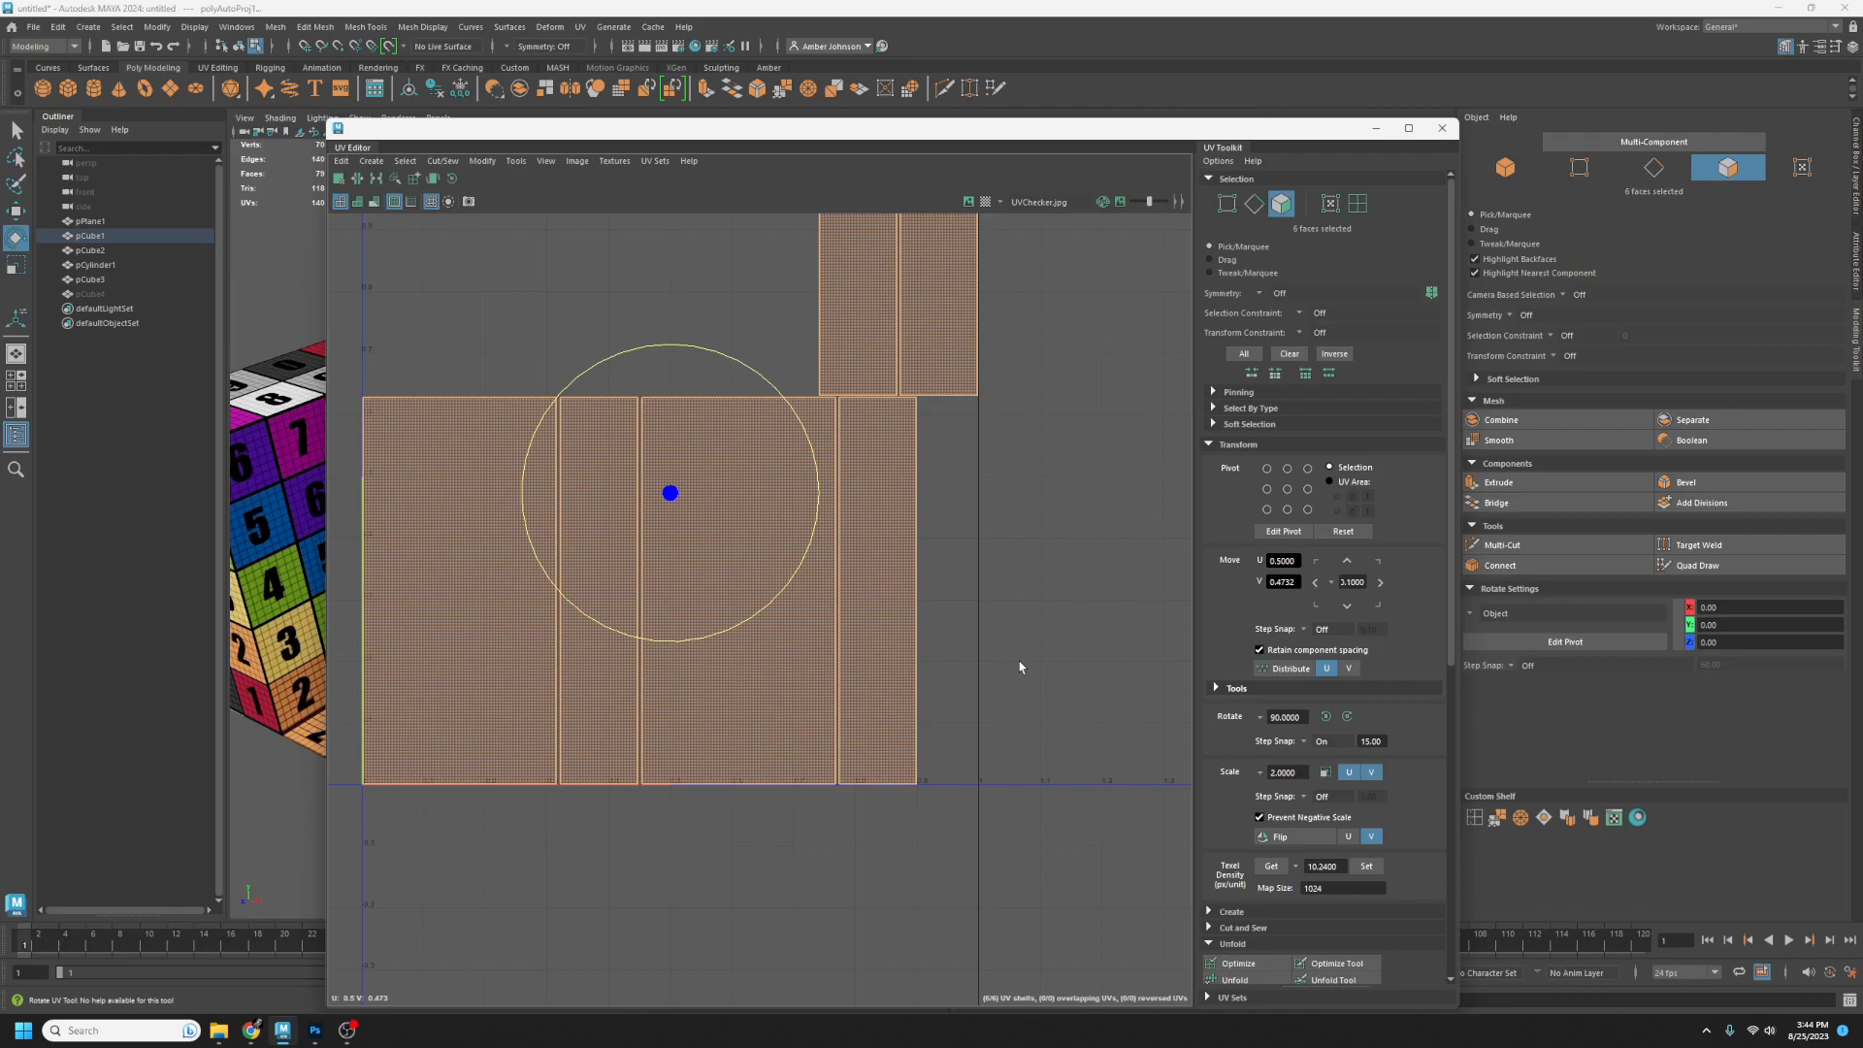
{"action": "key", "text": "w"}
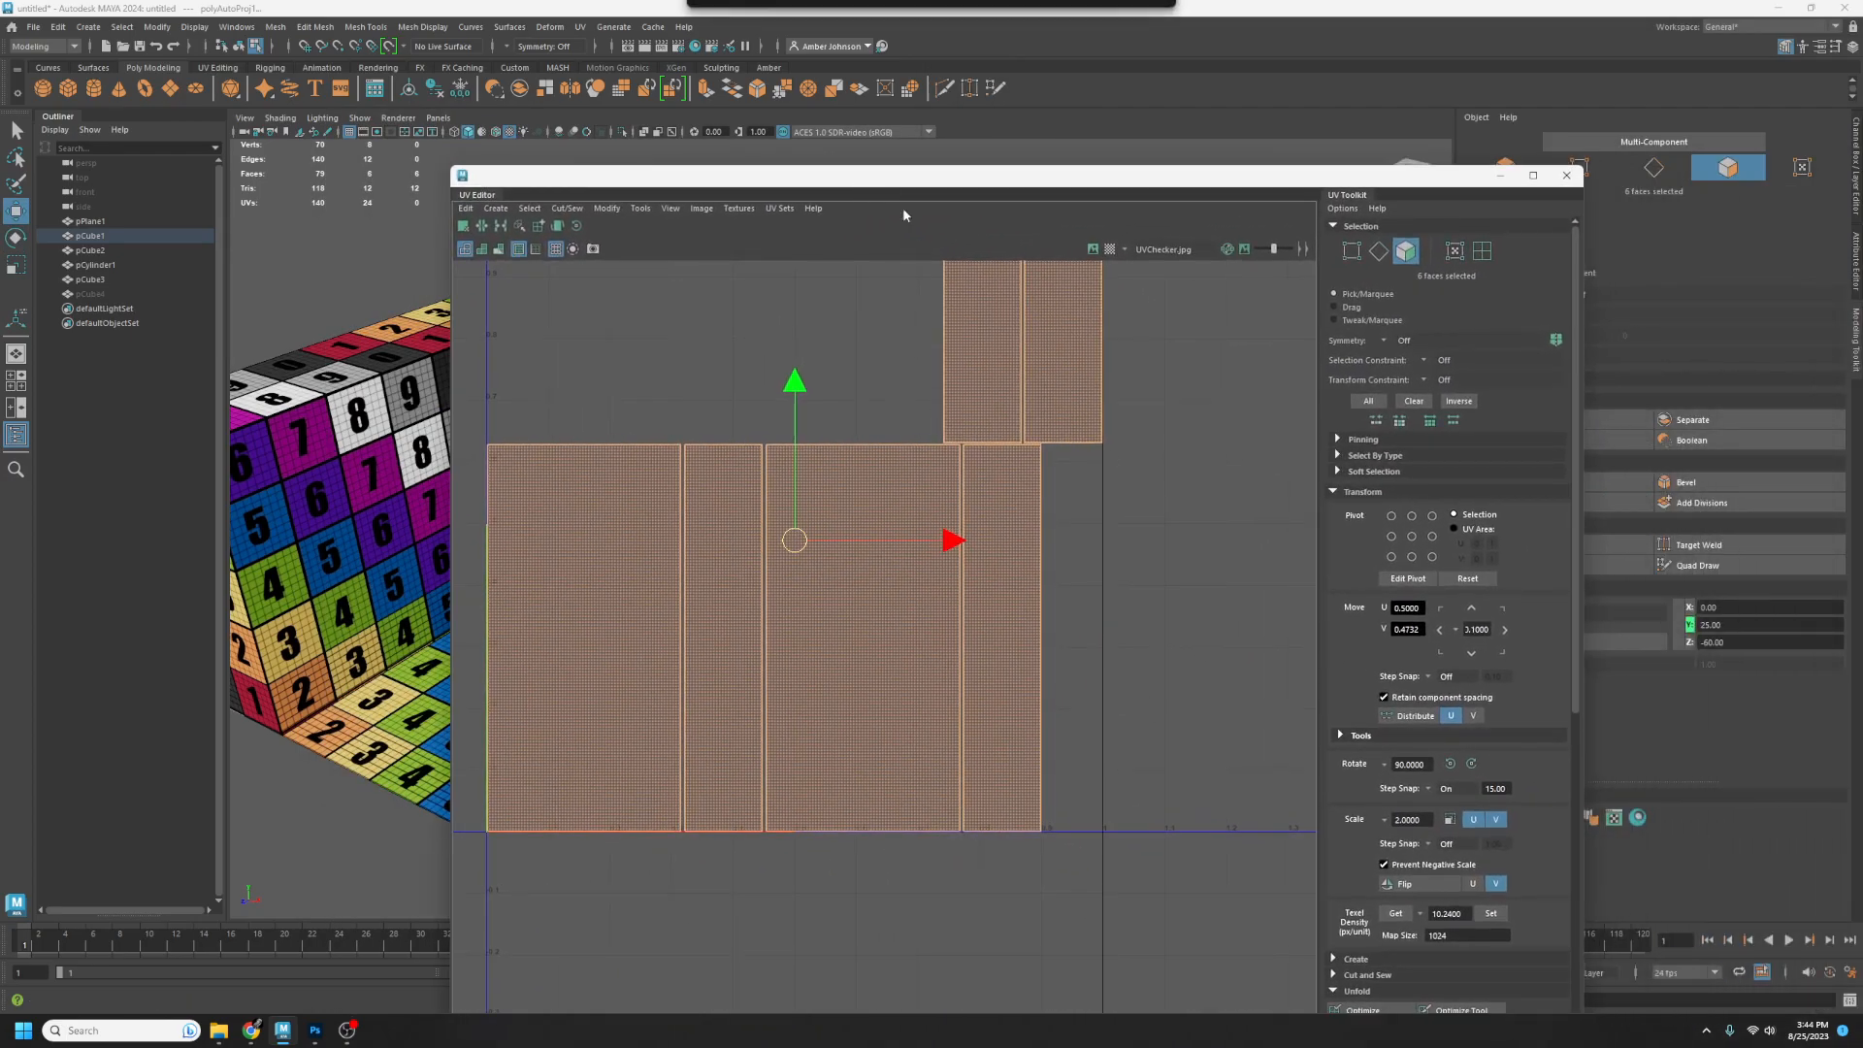
{"action": "left_click", "coordinate": [1482, 253]}
{"action": "left_click", "coordinate": [836, 621]}
{"action": "left_click_drag", "start_coordinate": [837, 626], "coordinate": [1158, 616]}
{"action": "left_click", "coordinate": [597, 636]}
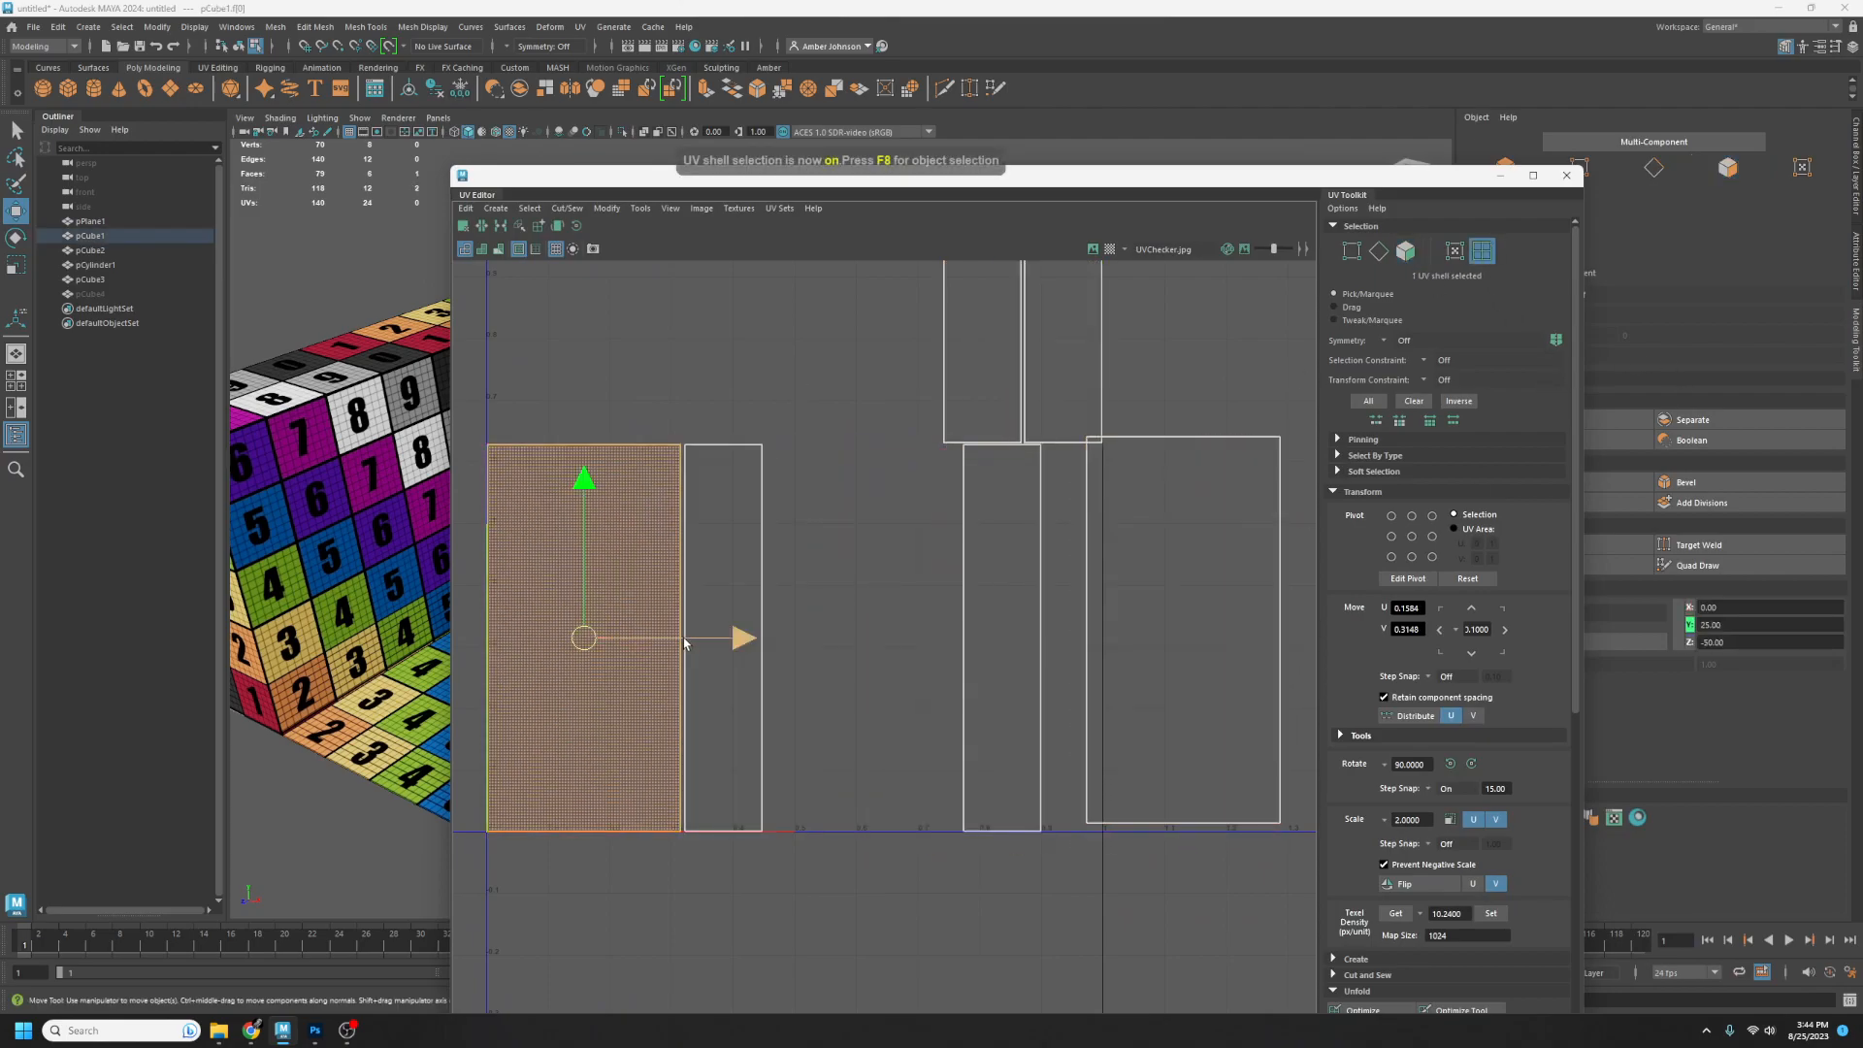
{"action": "left_click_drag", "start_coordinate": [591, 645], "coordinate": [798, 644]}
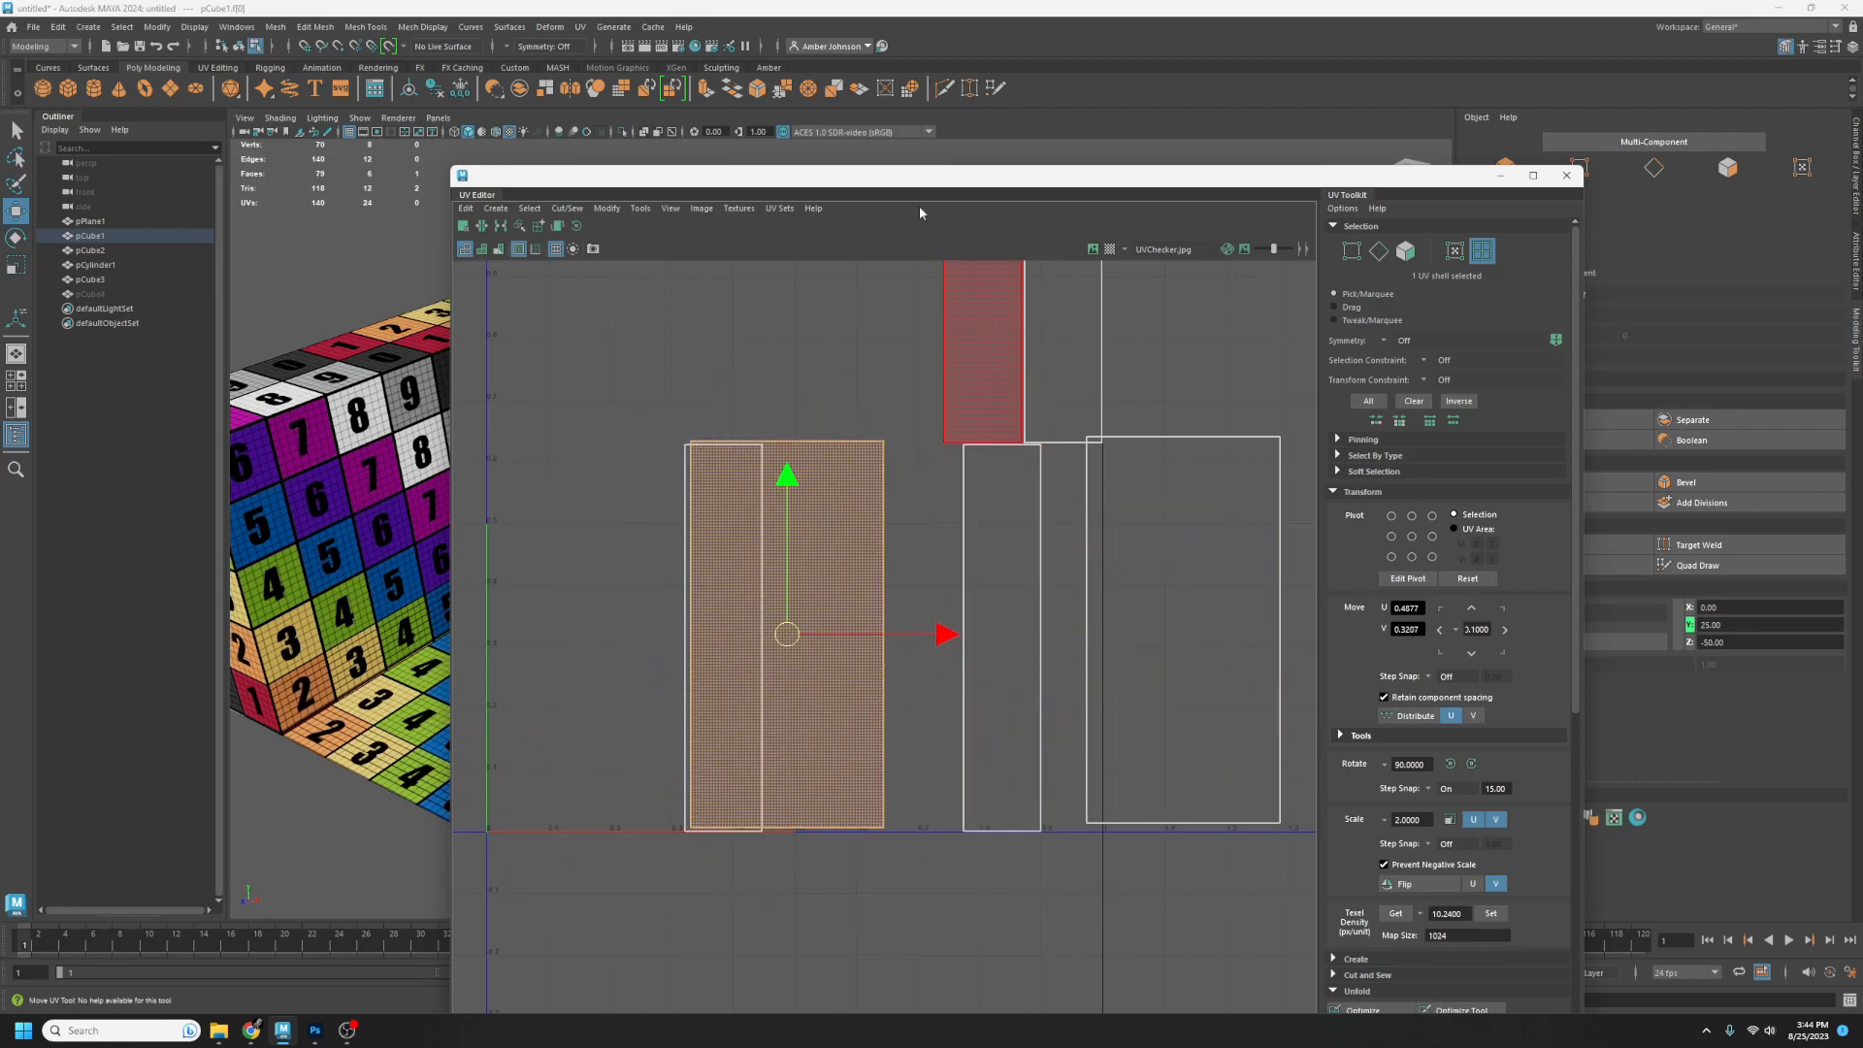
- Compare the selected large shell with the wall's inner face and rotate it in 90° steps until its checker numbers stand upright
{"action": "left_click_drag", "start_coordinate": [898, 180], "coordinate": [1706, 282]}
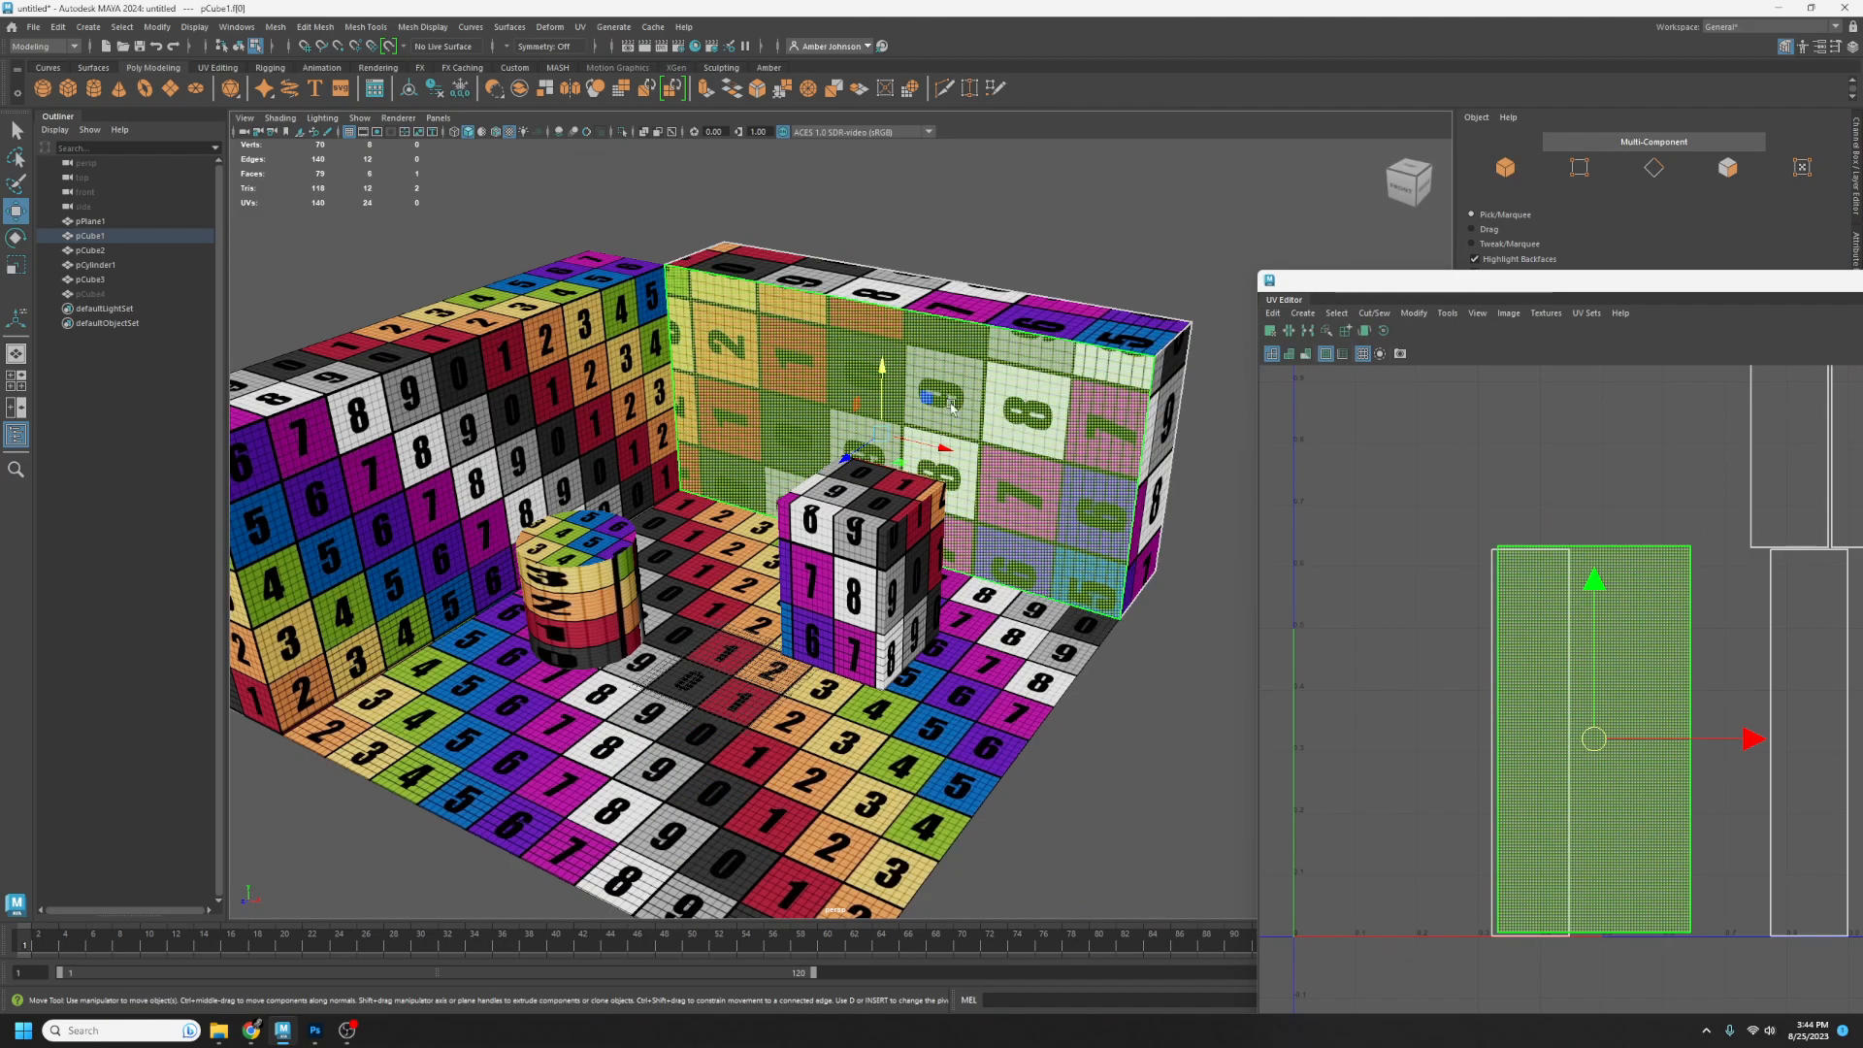
{"action": "left_click_drag", "start_coordinate": [1418, 289], "coordinate": [1224, 163]}
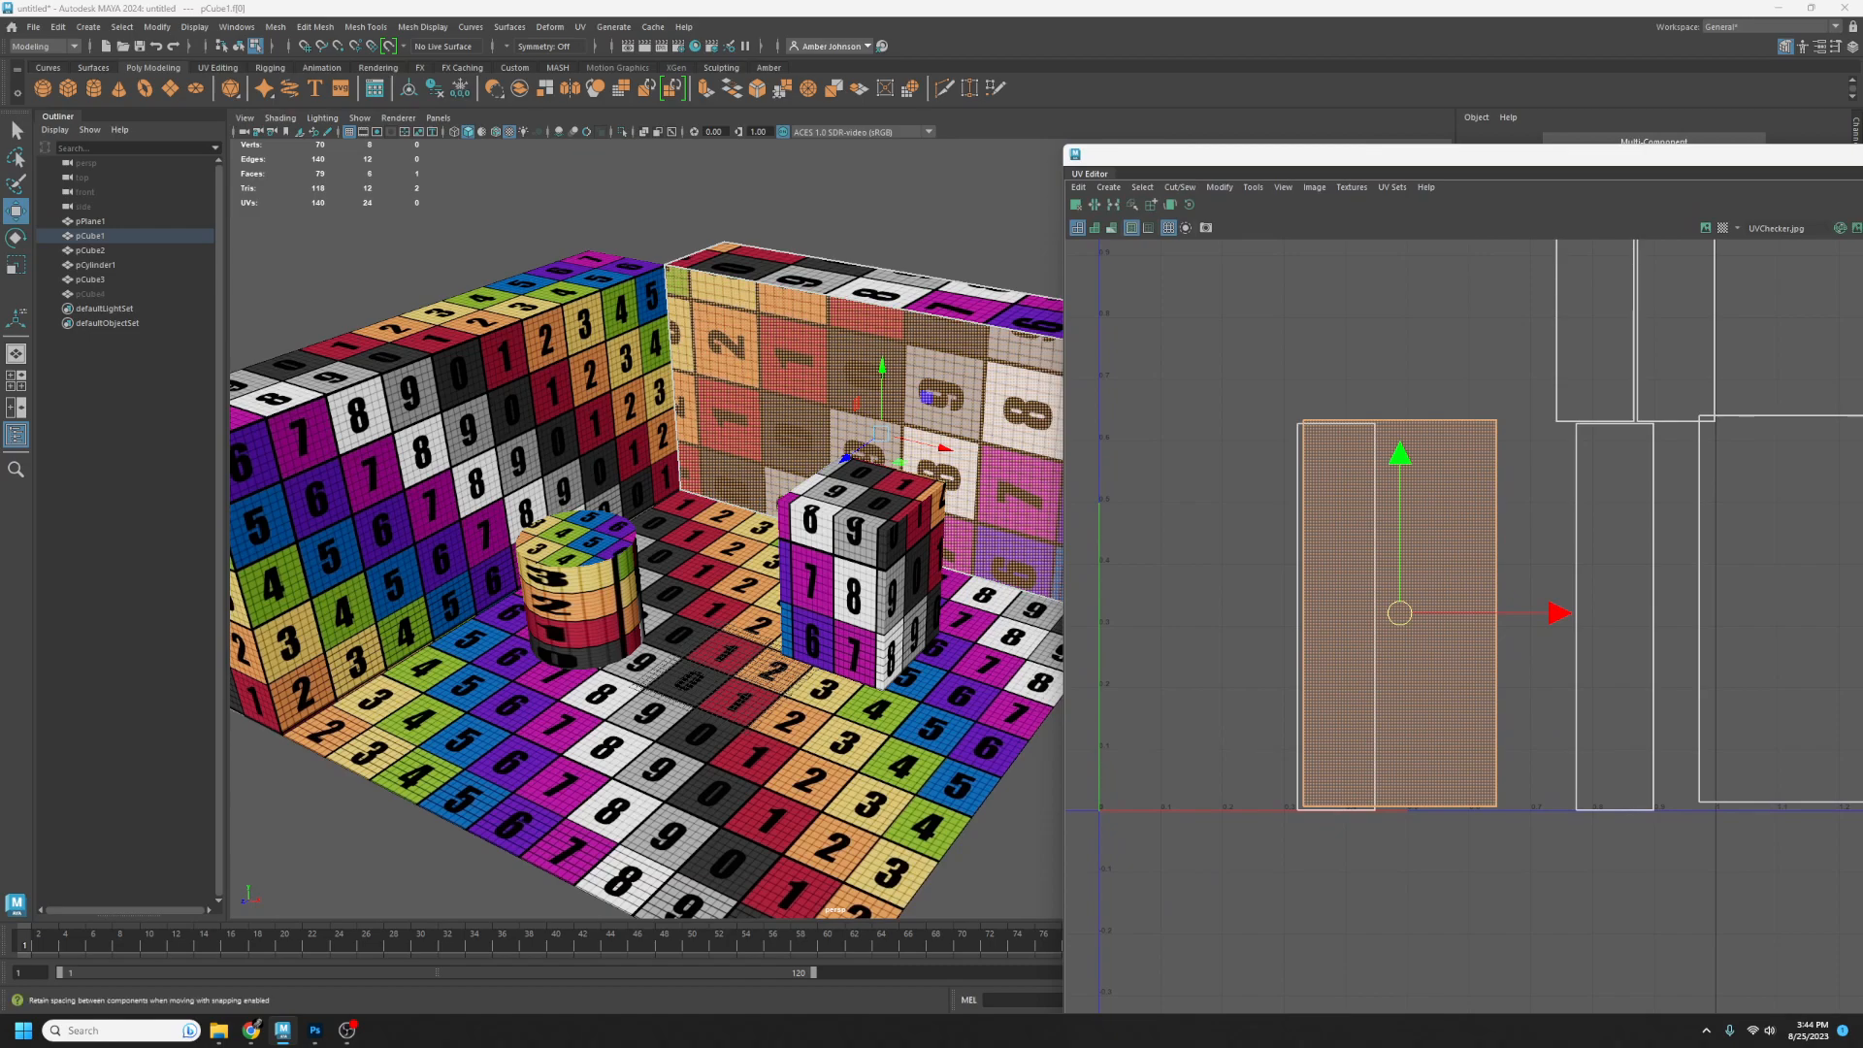
{"action": "left_click_drag", "start_coordinate": [1608, 154], "coordinate": [1112, 109]}
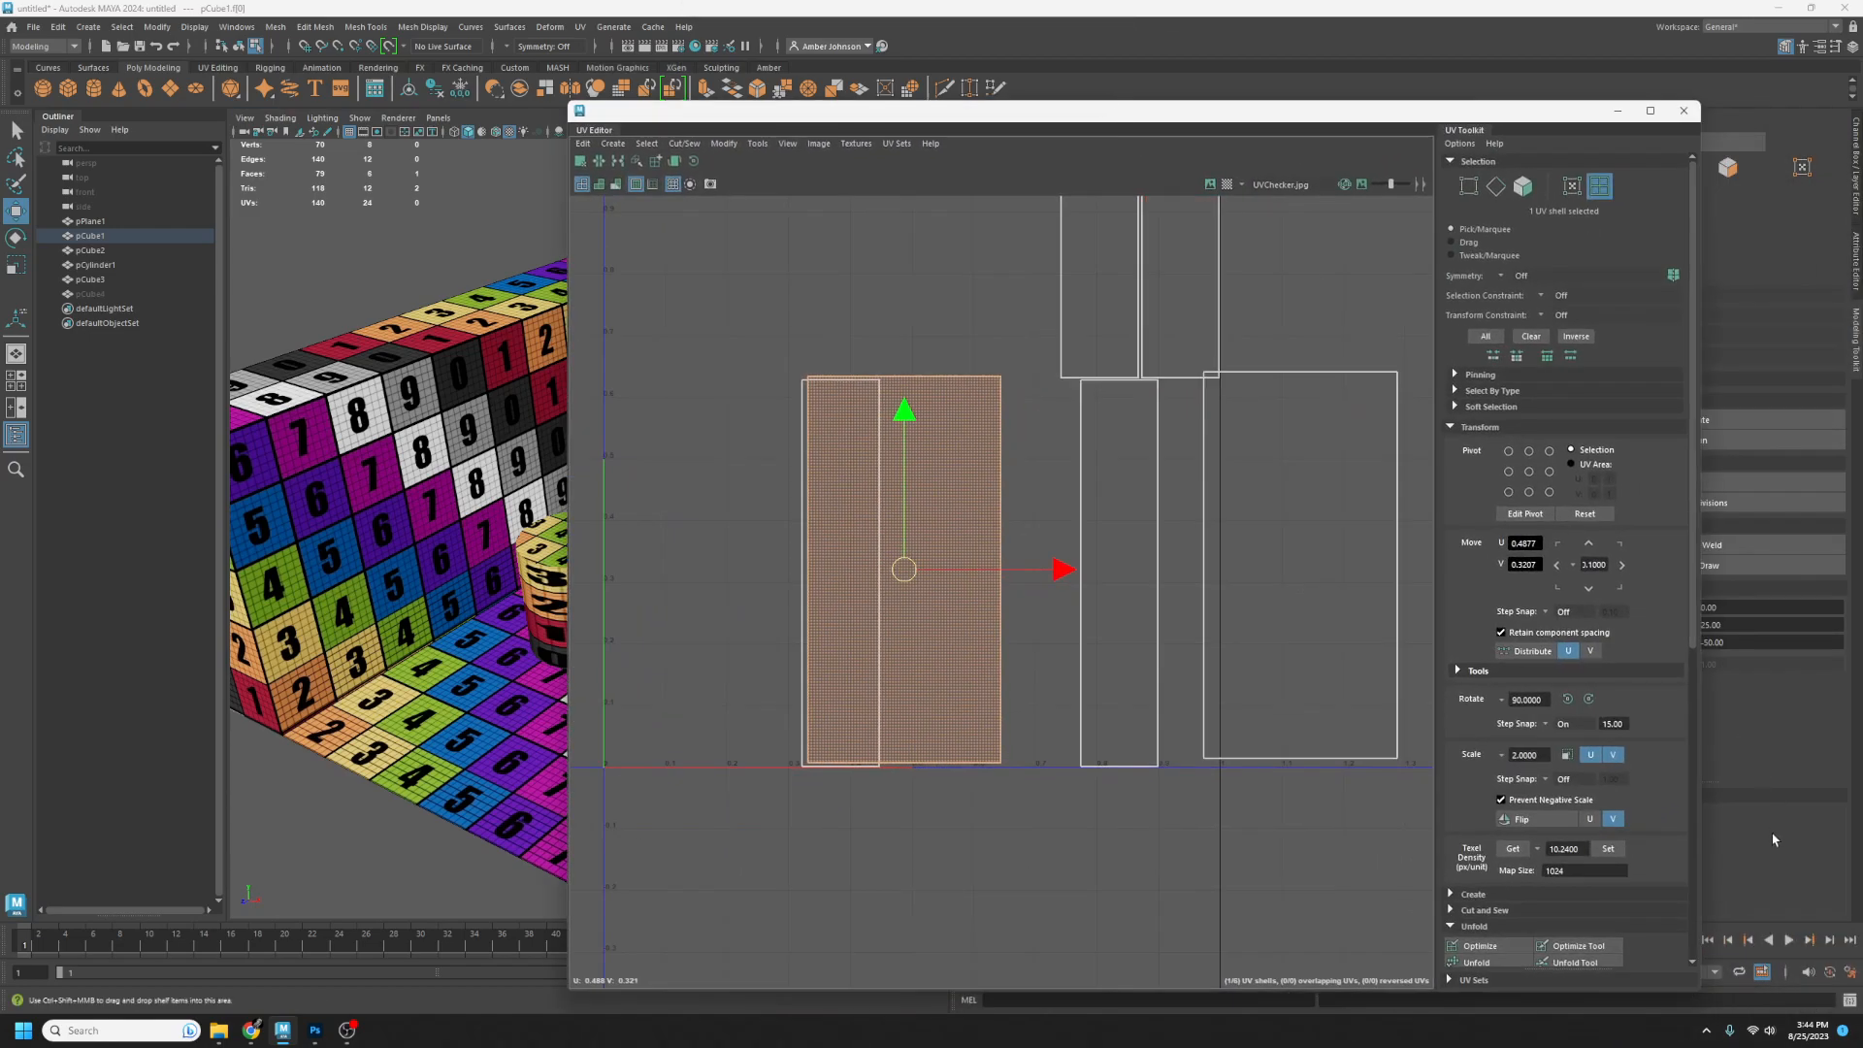
{"action": "left_click", "coordinate": [1589, 698]}
{"action": "left_click_drag", "start_coordinate": [818, 120], "coordinate": [832, 131]}
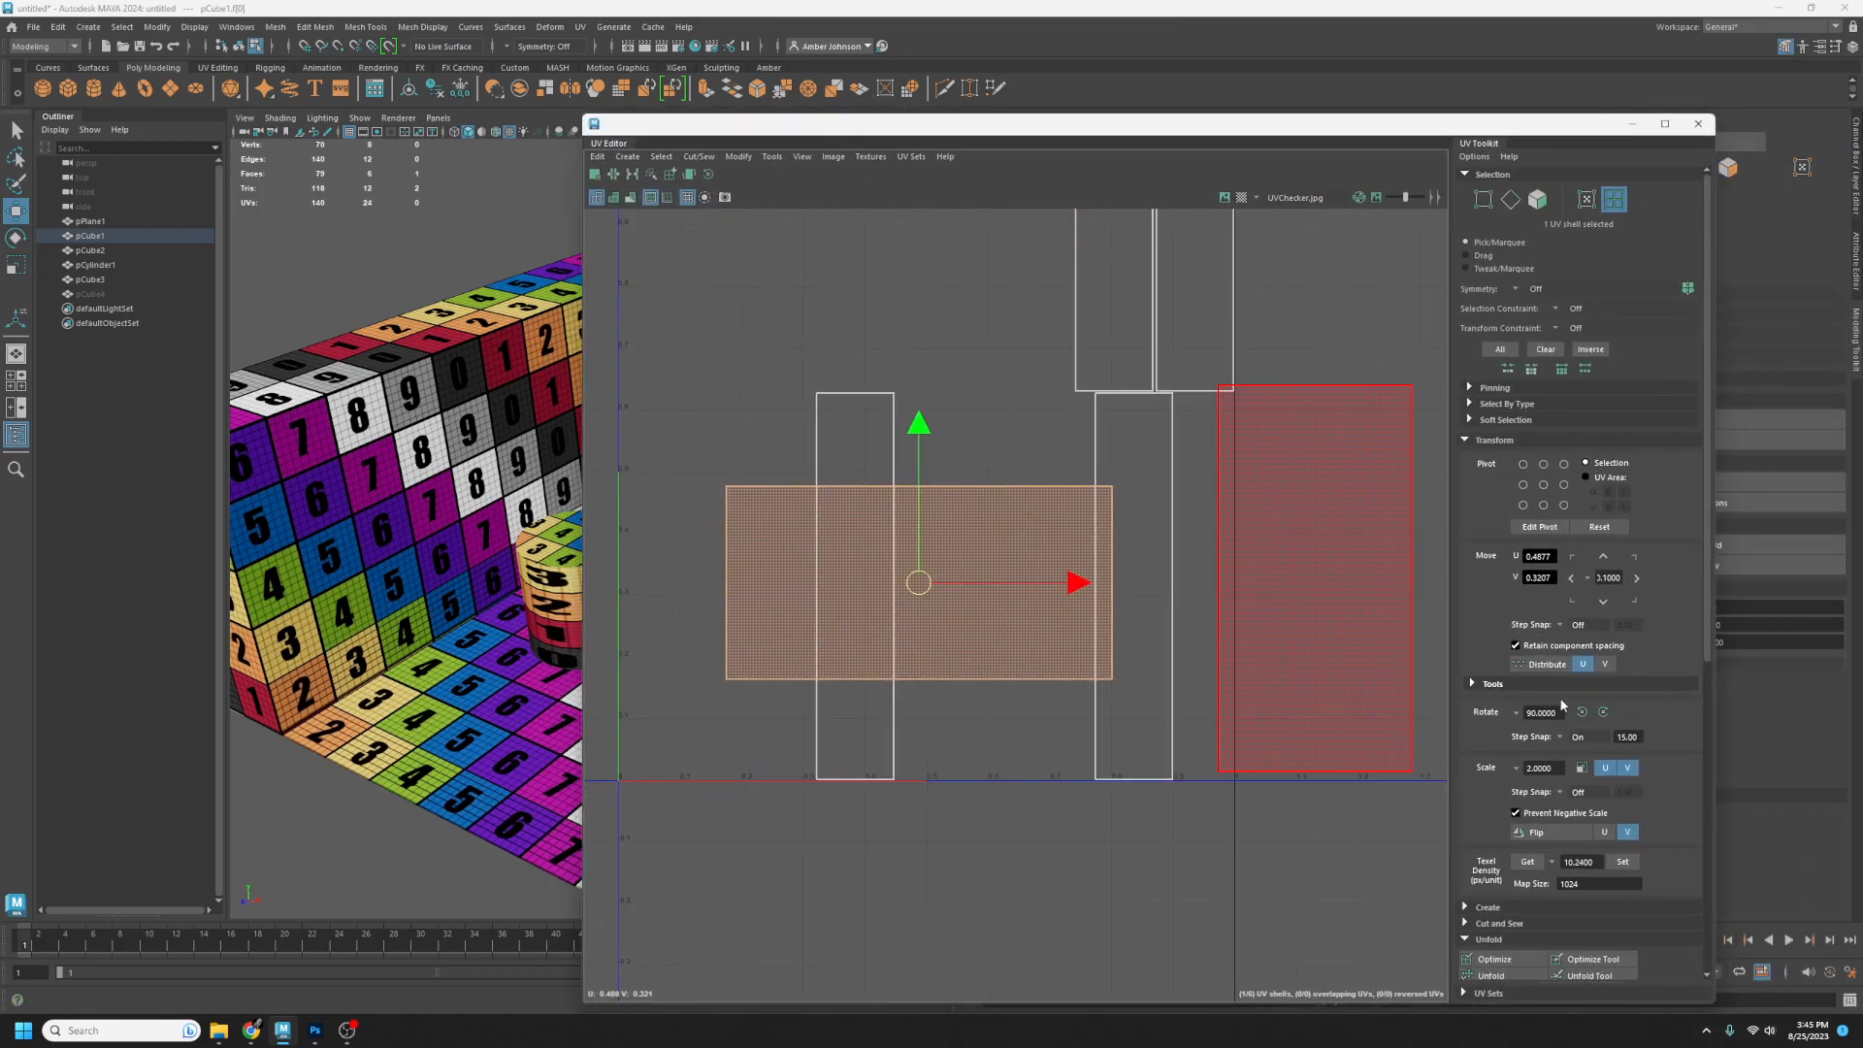
{"action": "left_click", "coordinate": [1604, 712]}
{"action": "left_click", "coordinate": [1604, 712]}
{"action": "left_click_drag", "start_coordinate": [1011, 141], "coordinate": [963, 141]}
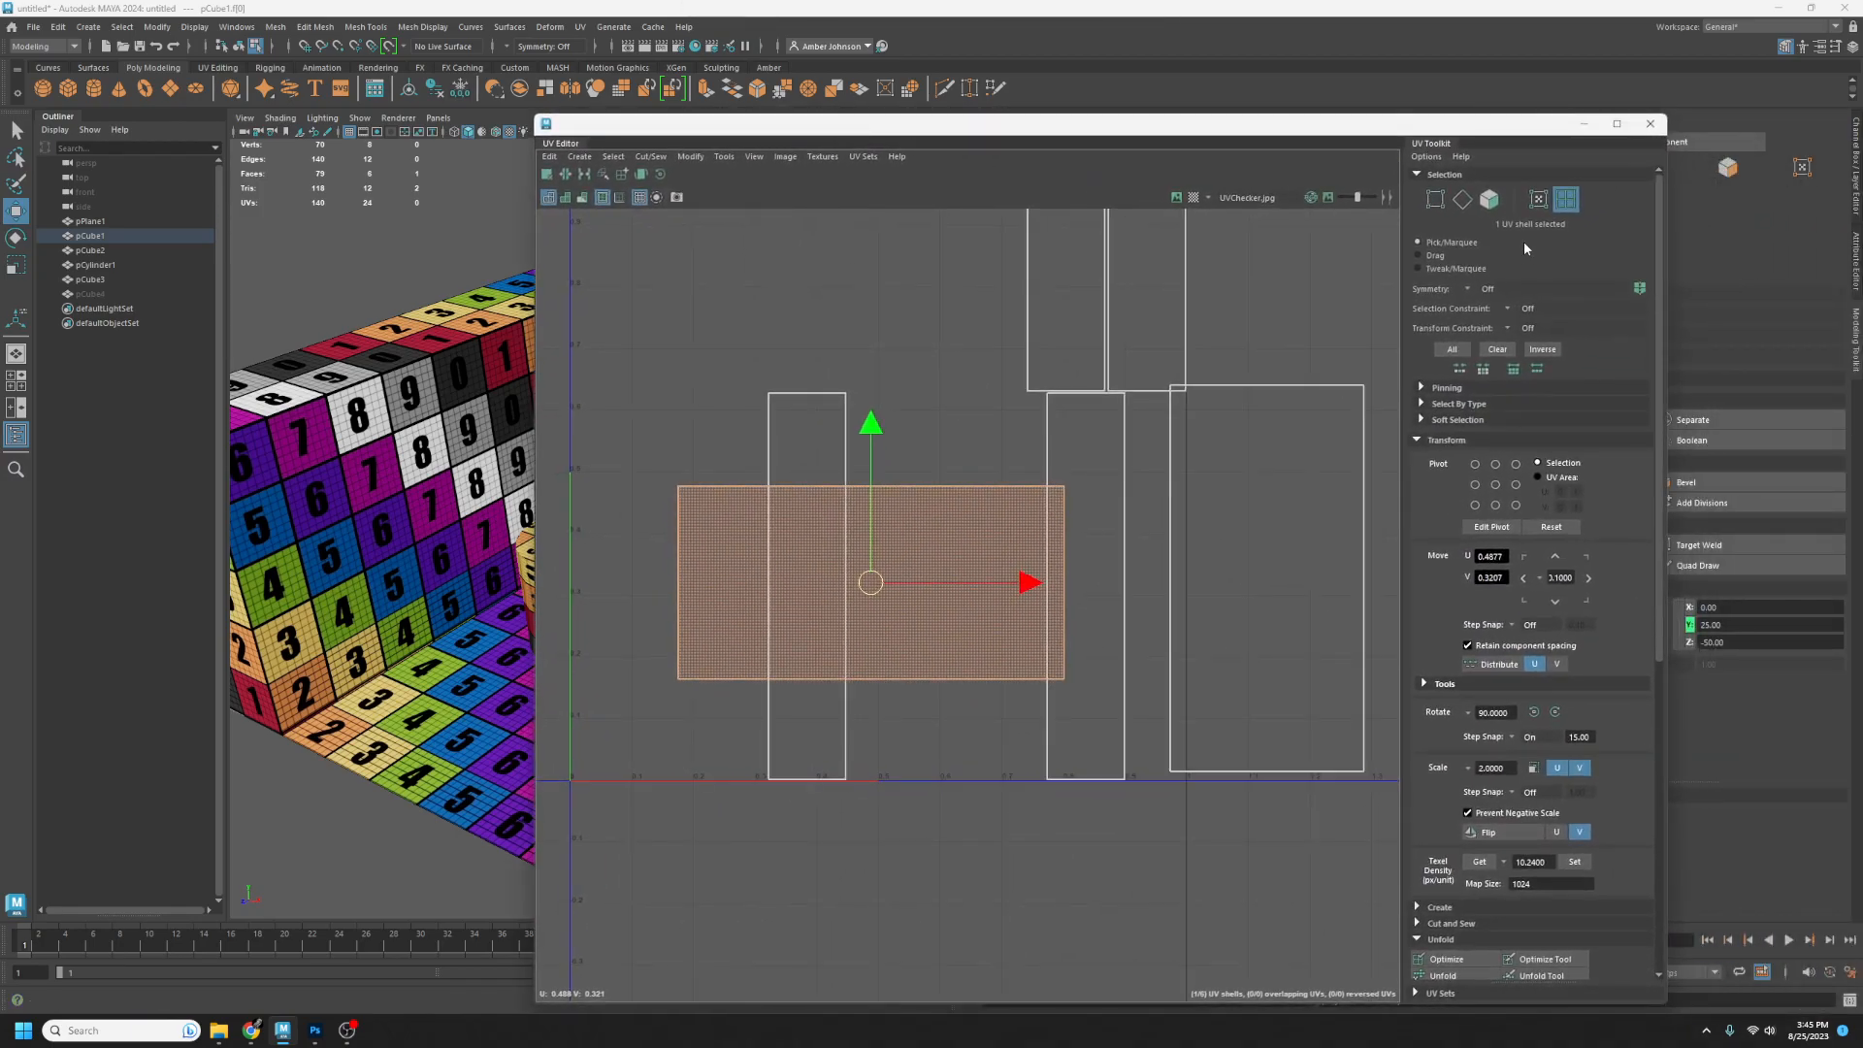
- Move and sew a narrow end face onto the inner face shell's left edge, and the large outer face onto that end face
{"action": "left_click", "coordinate": [1463, 199]}
{"action": "left_click", "coordinate": [685, 575]}
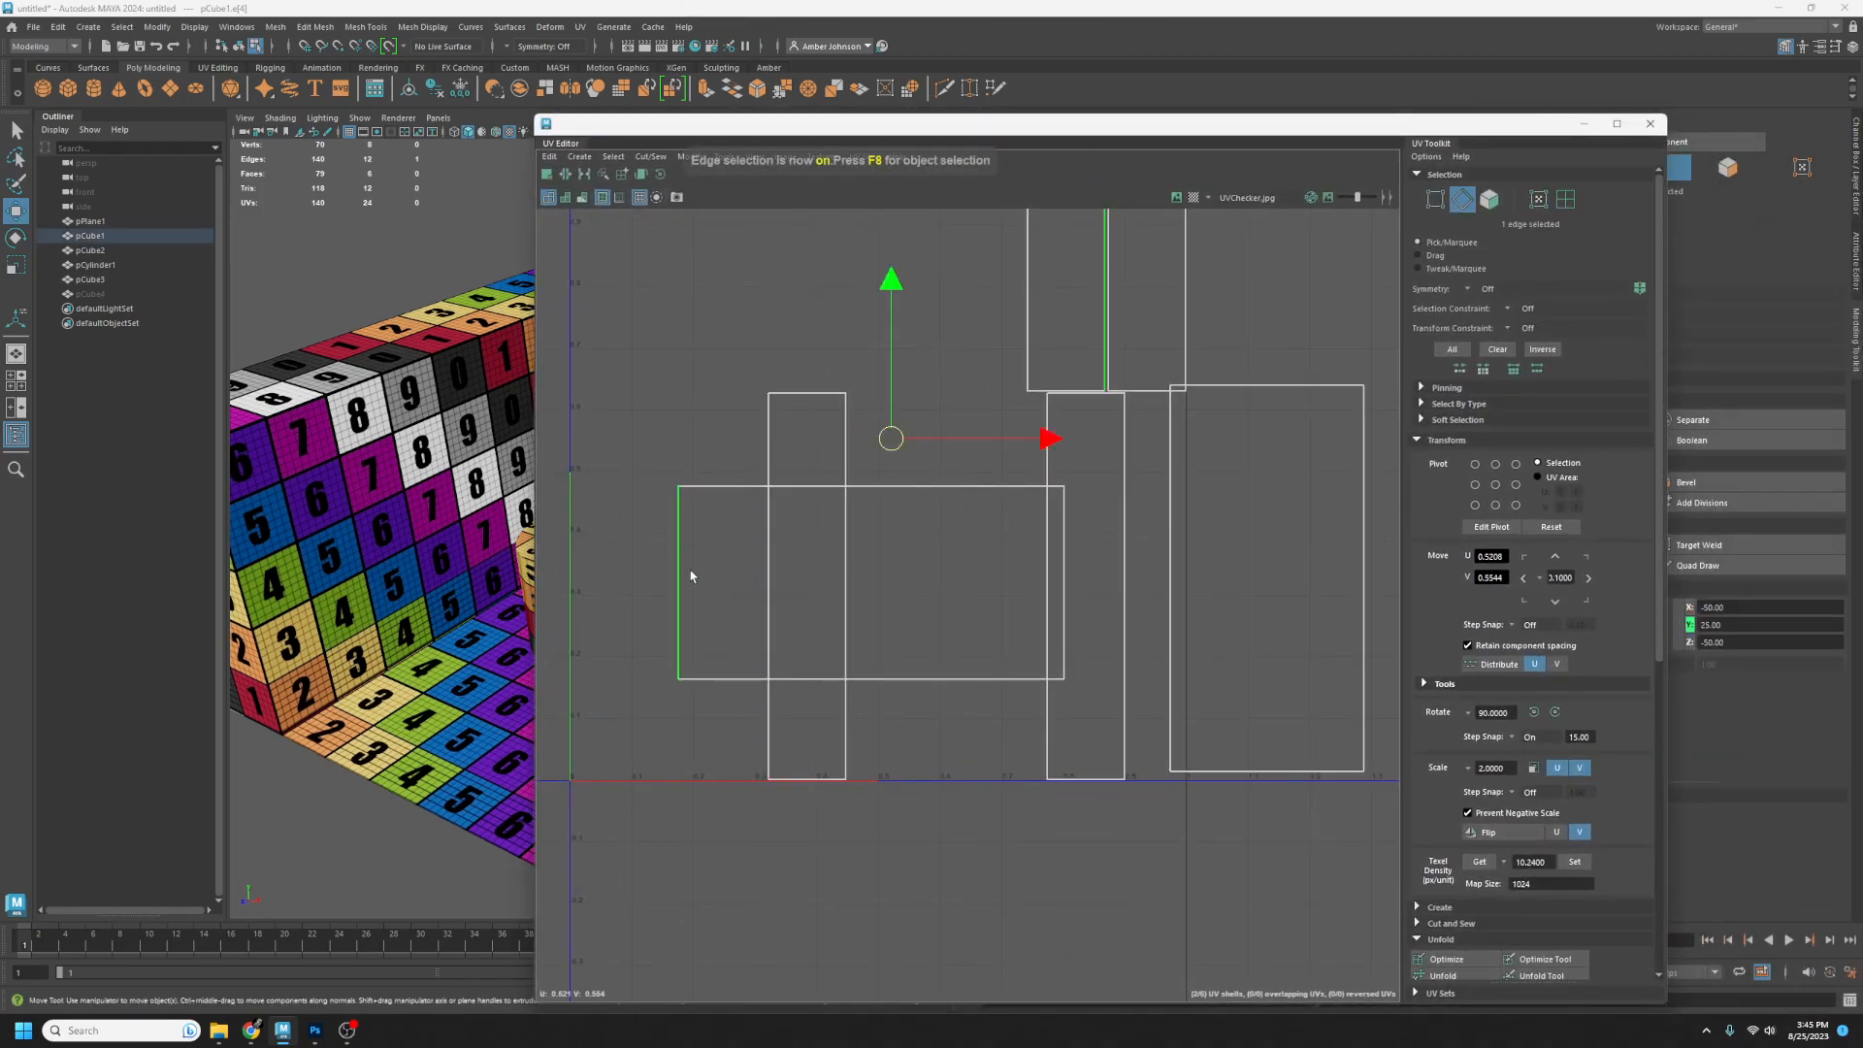
{"action": "right_click_drag", "start_coordinate": [691, 573], "coordinate": [783, 788]}
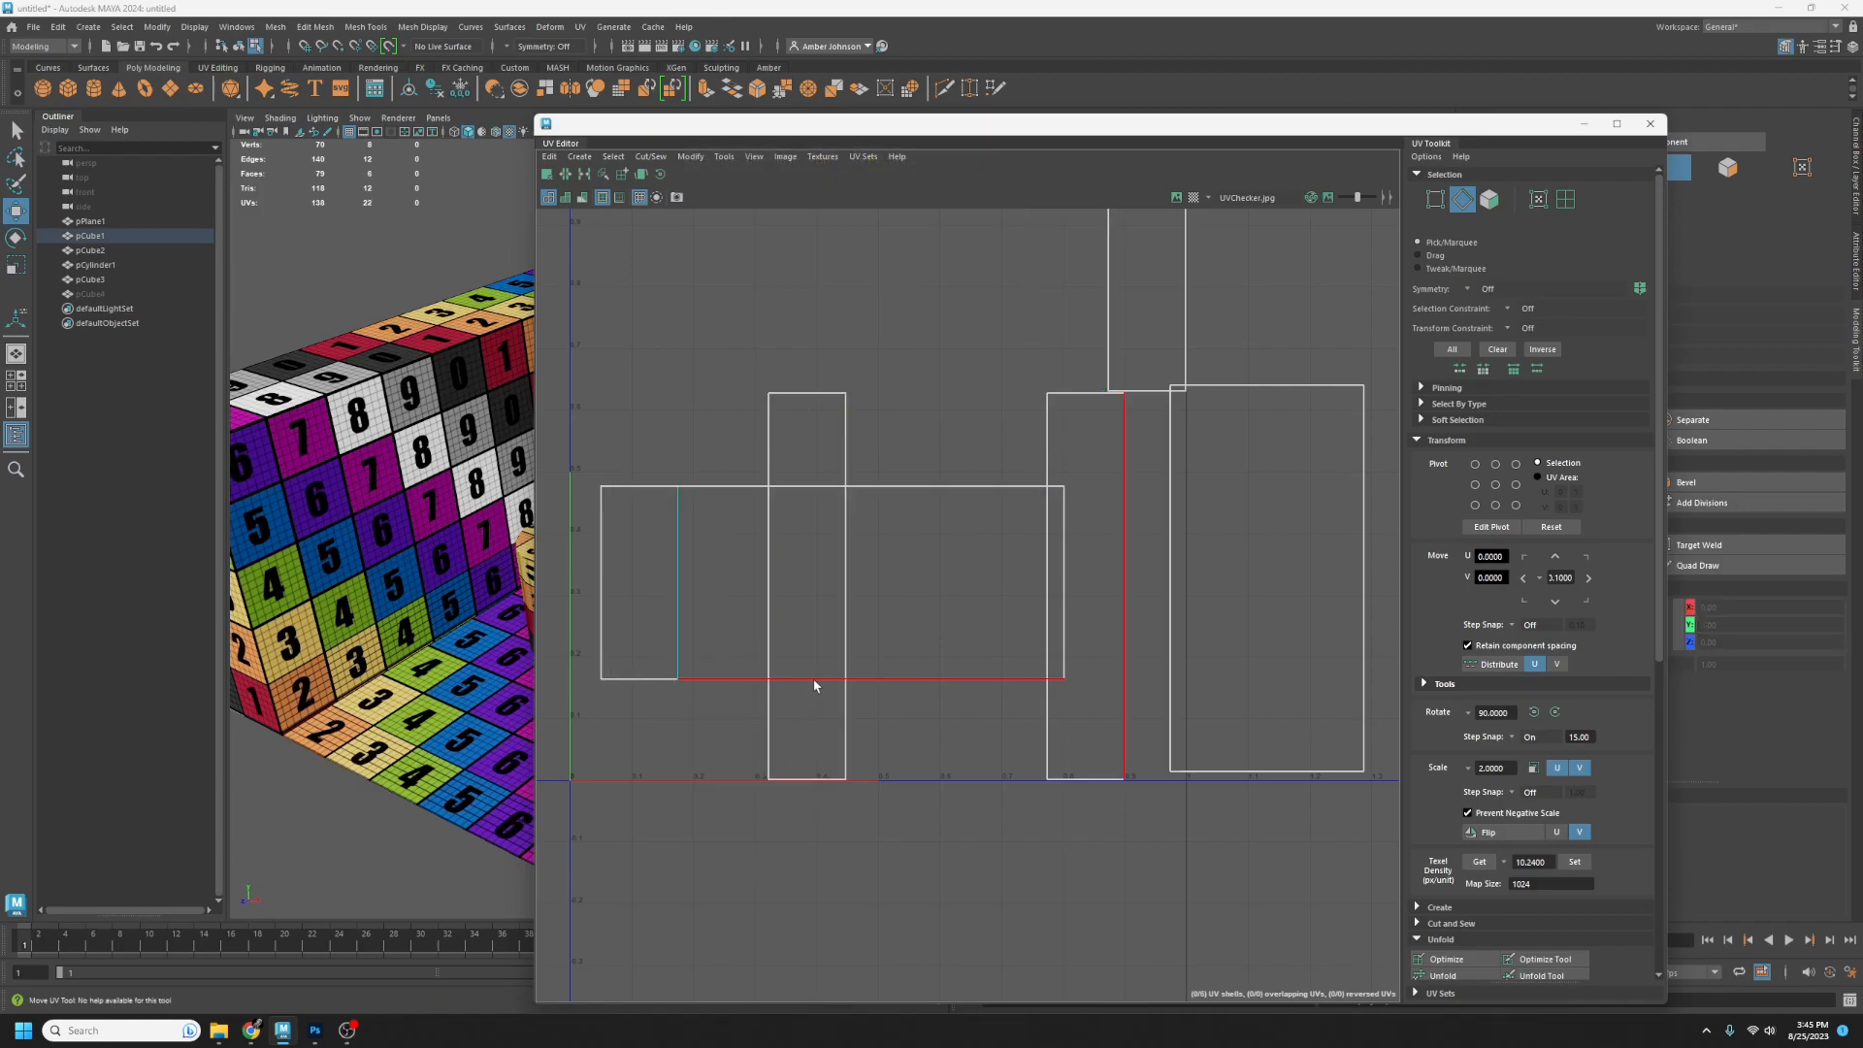
{"action": "key", "text": "a"}
{"action": "right_click_drag", "start_coordinate": [652, 591], "coordinate": [747, 804]}
{"action": "key", "text": "a"}
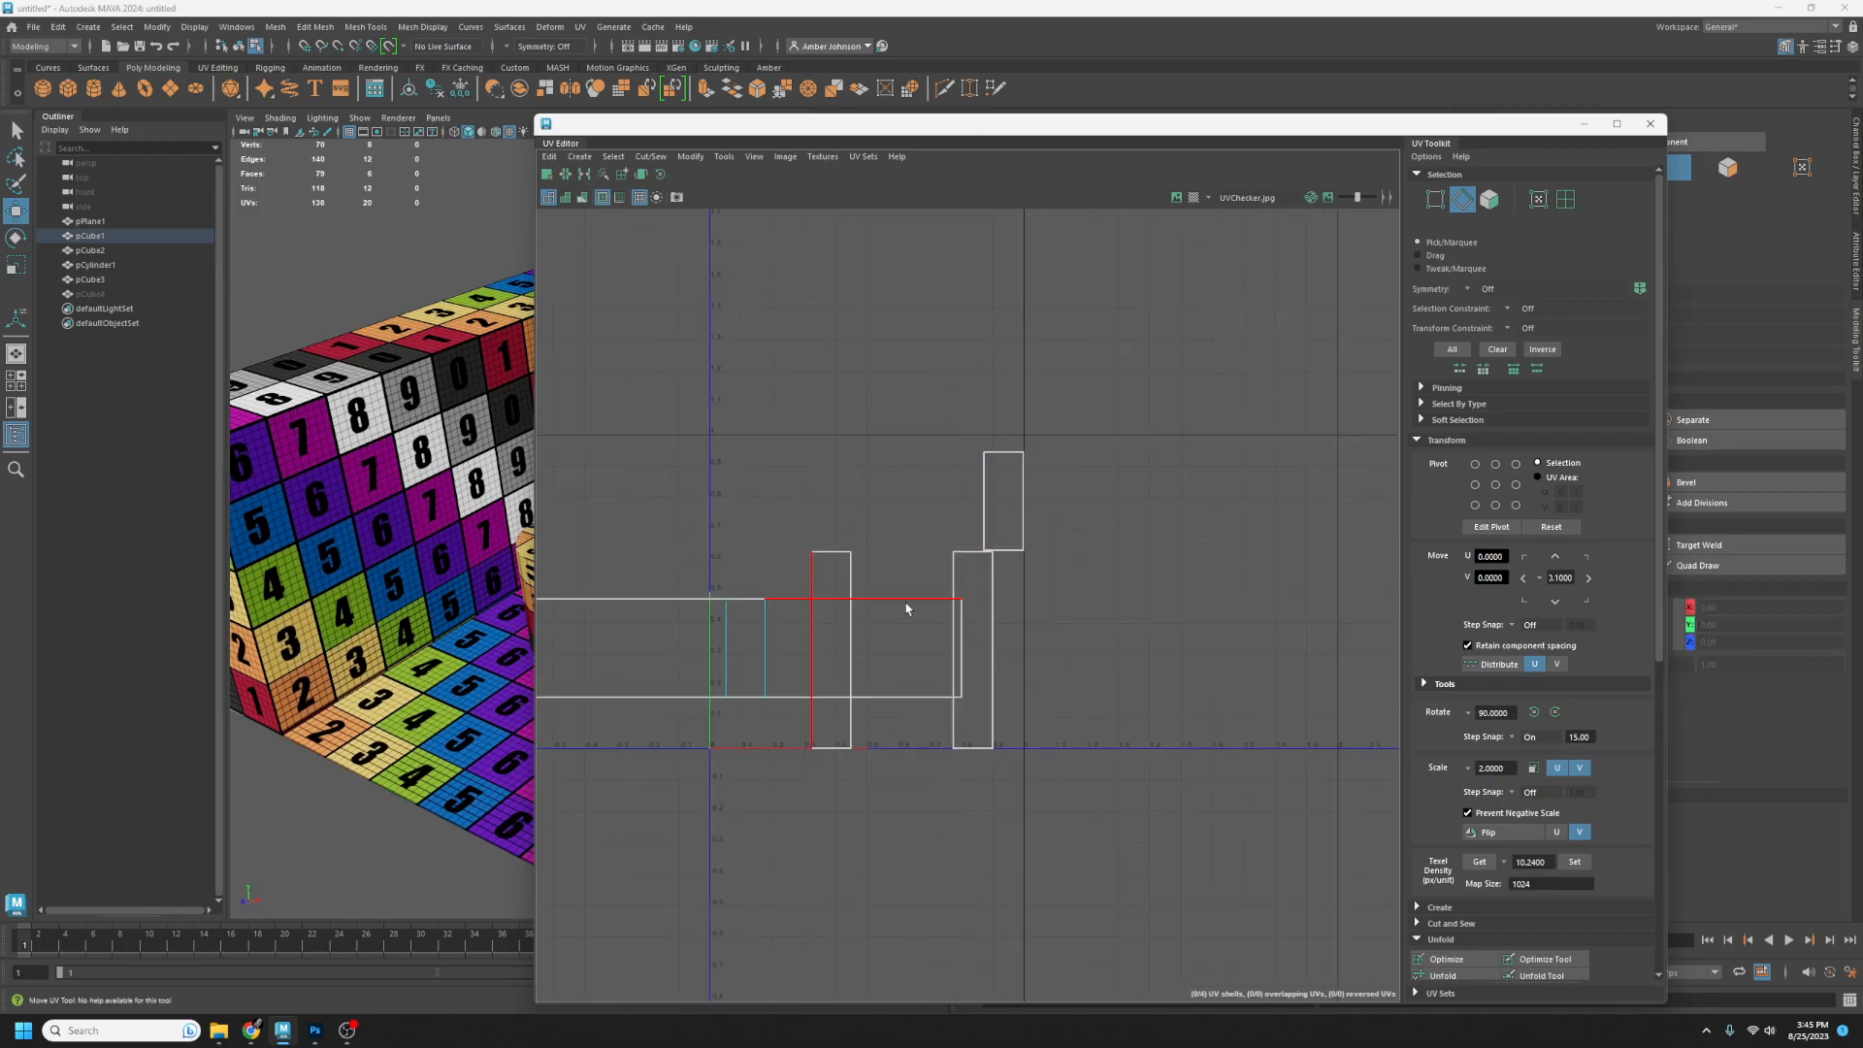
- Move and sew the remaining narrow shells onto the inner face's right, upper and lower edges, and uncover the room to view the wall
{"action": "middle_click_drag", "start_coordinate": [779, 604], "coordinate": [1256, 694], "text": "alt"}
{"action": "left_click", "coordinate": [1268, 670]}
{"action": "right_click_drag", "start_coordinate": [1268, 669], "coordinate": [1372, 891]}
{"action": "left_click", "coordinate": [1214, 615]}
{"action": "right_click_drag", "start_coordinate": [1215, 615], "coordinate": [1290, 820]}
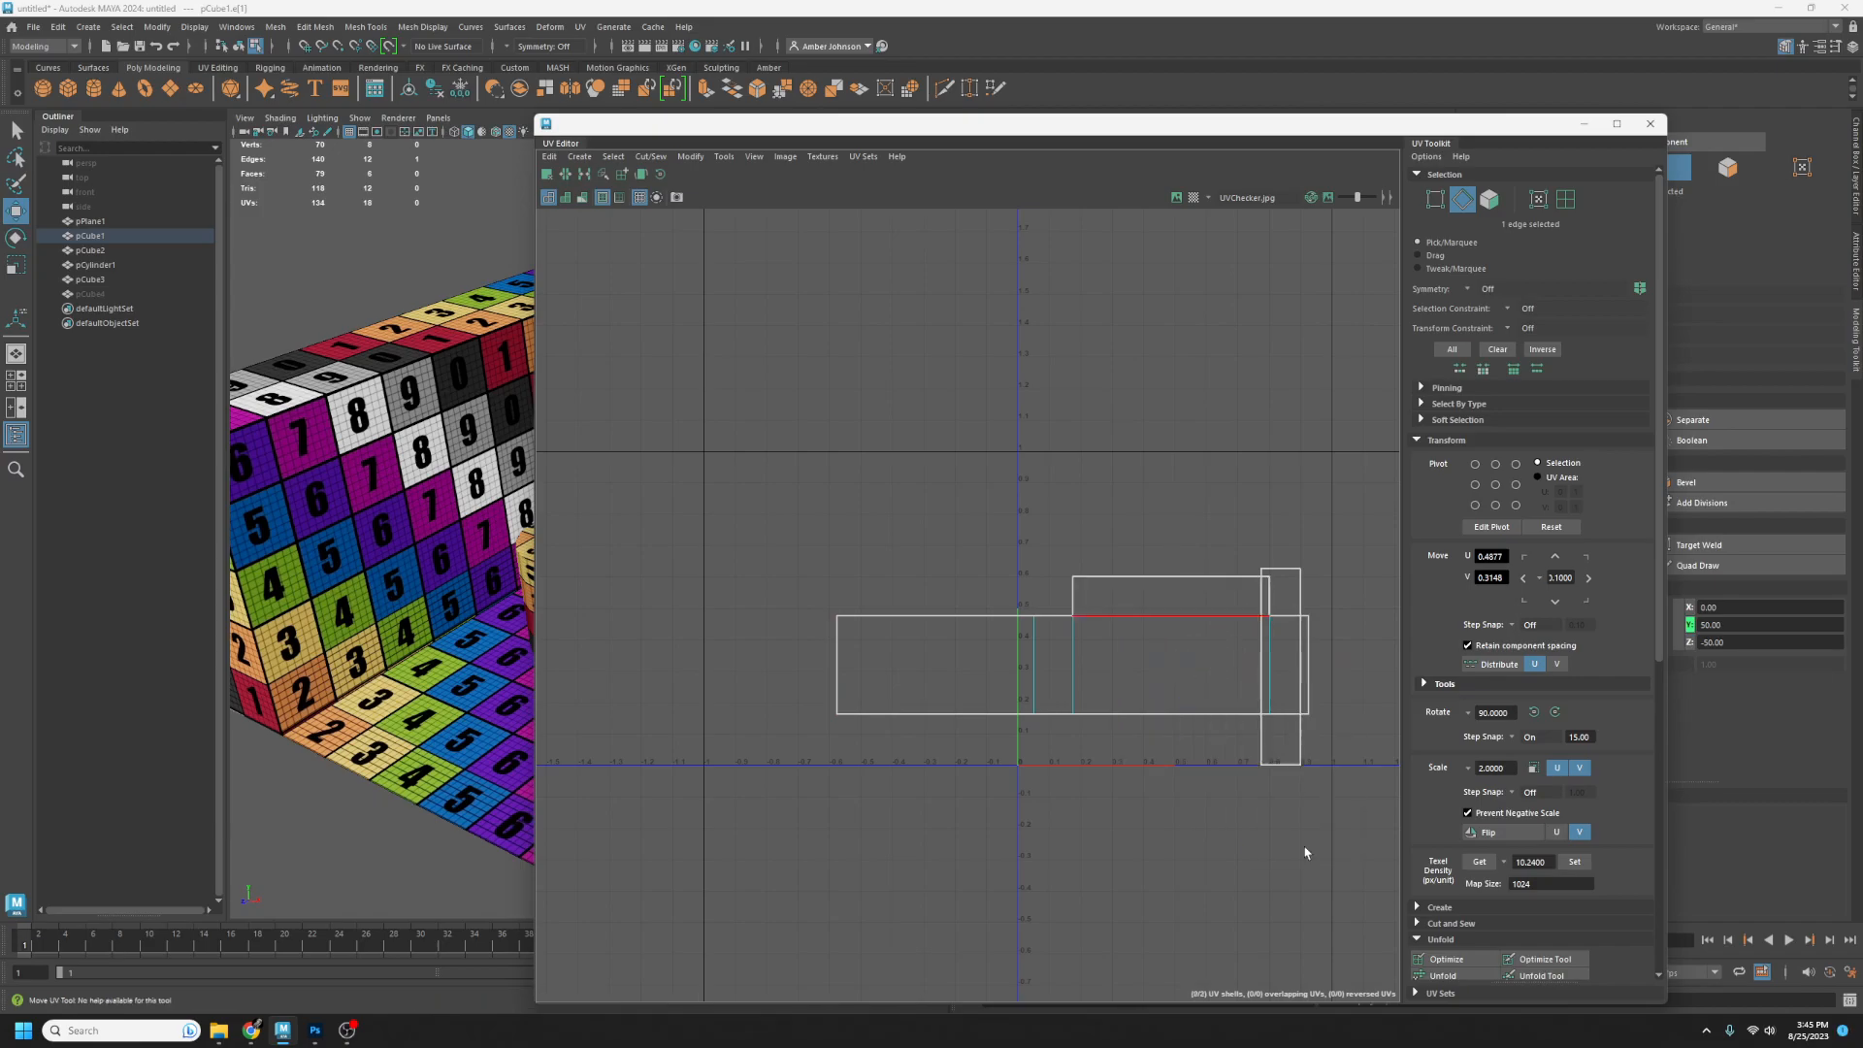
{"action": "left_click", "coordinate": [1182, 713]}
{"action": "right_click_drag", "start_coordinate": [1180, 711], "coordinate": [1266, 938]}
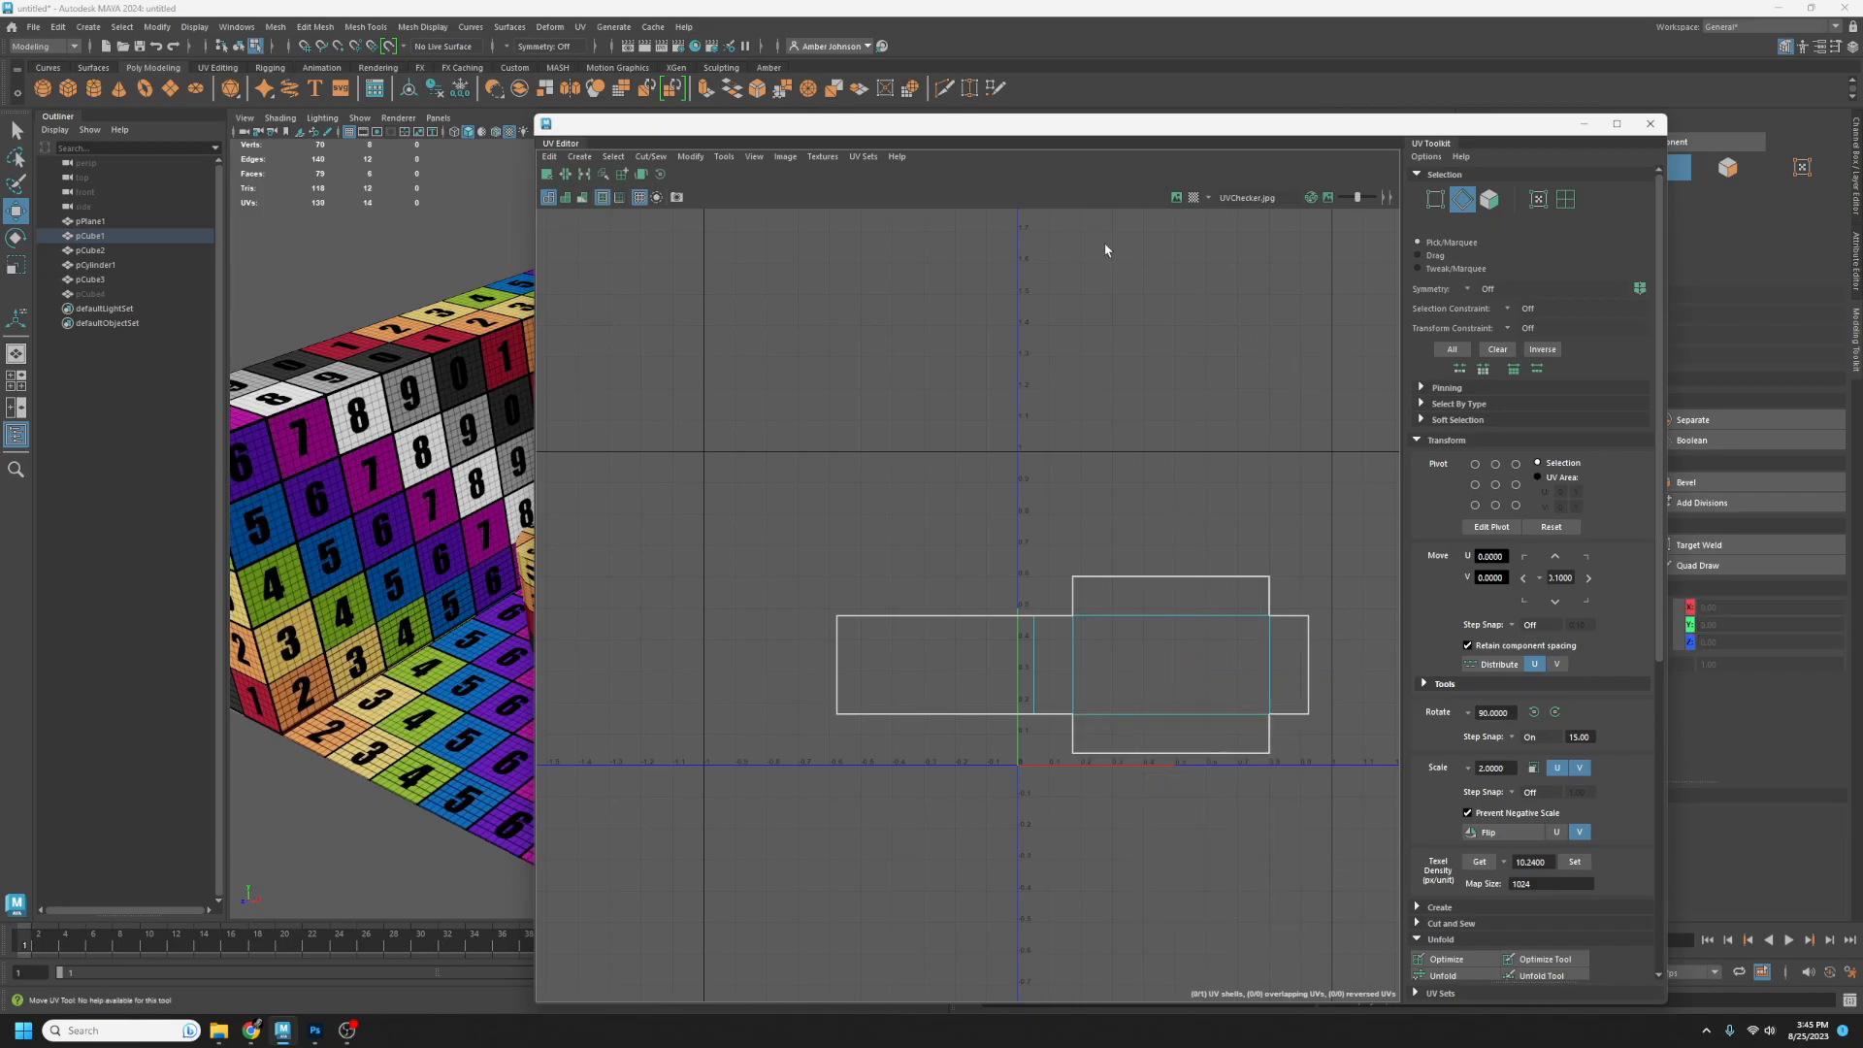
{"action": "left_click_drag", "start_coordinate": [1003, 133], "coordinate": [1436, 194]}
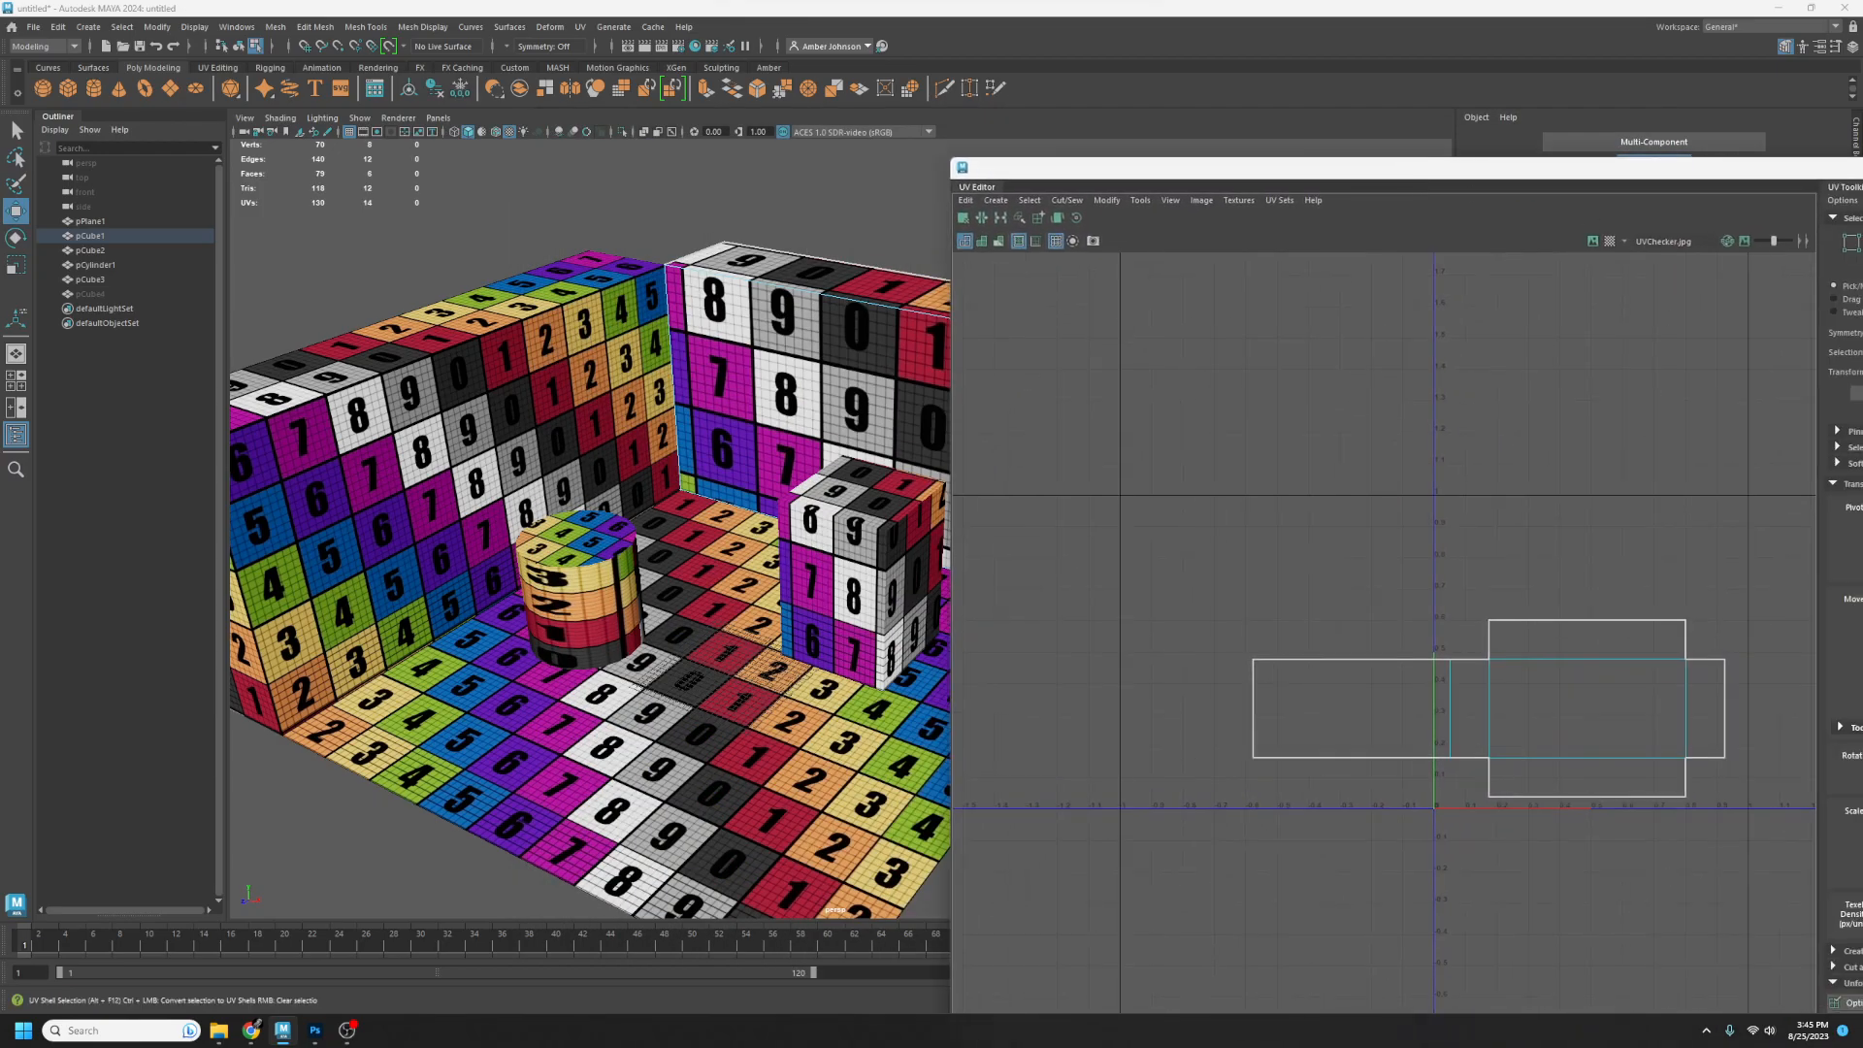
- Select the right wall's sewn UV shell and set its texel density to 10.24 px/unit at map size 1024
{"action": "left_click", "coordinate": [1547, 653]}
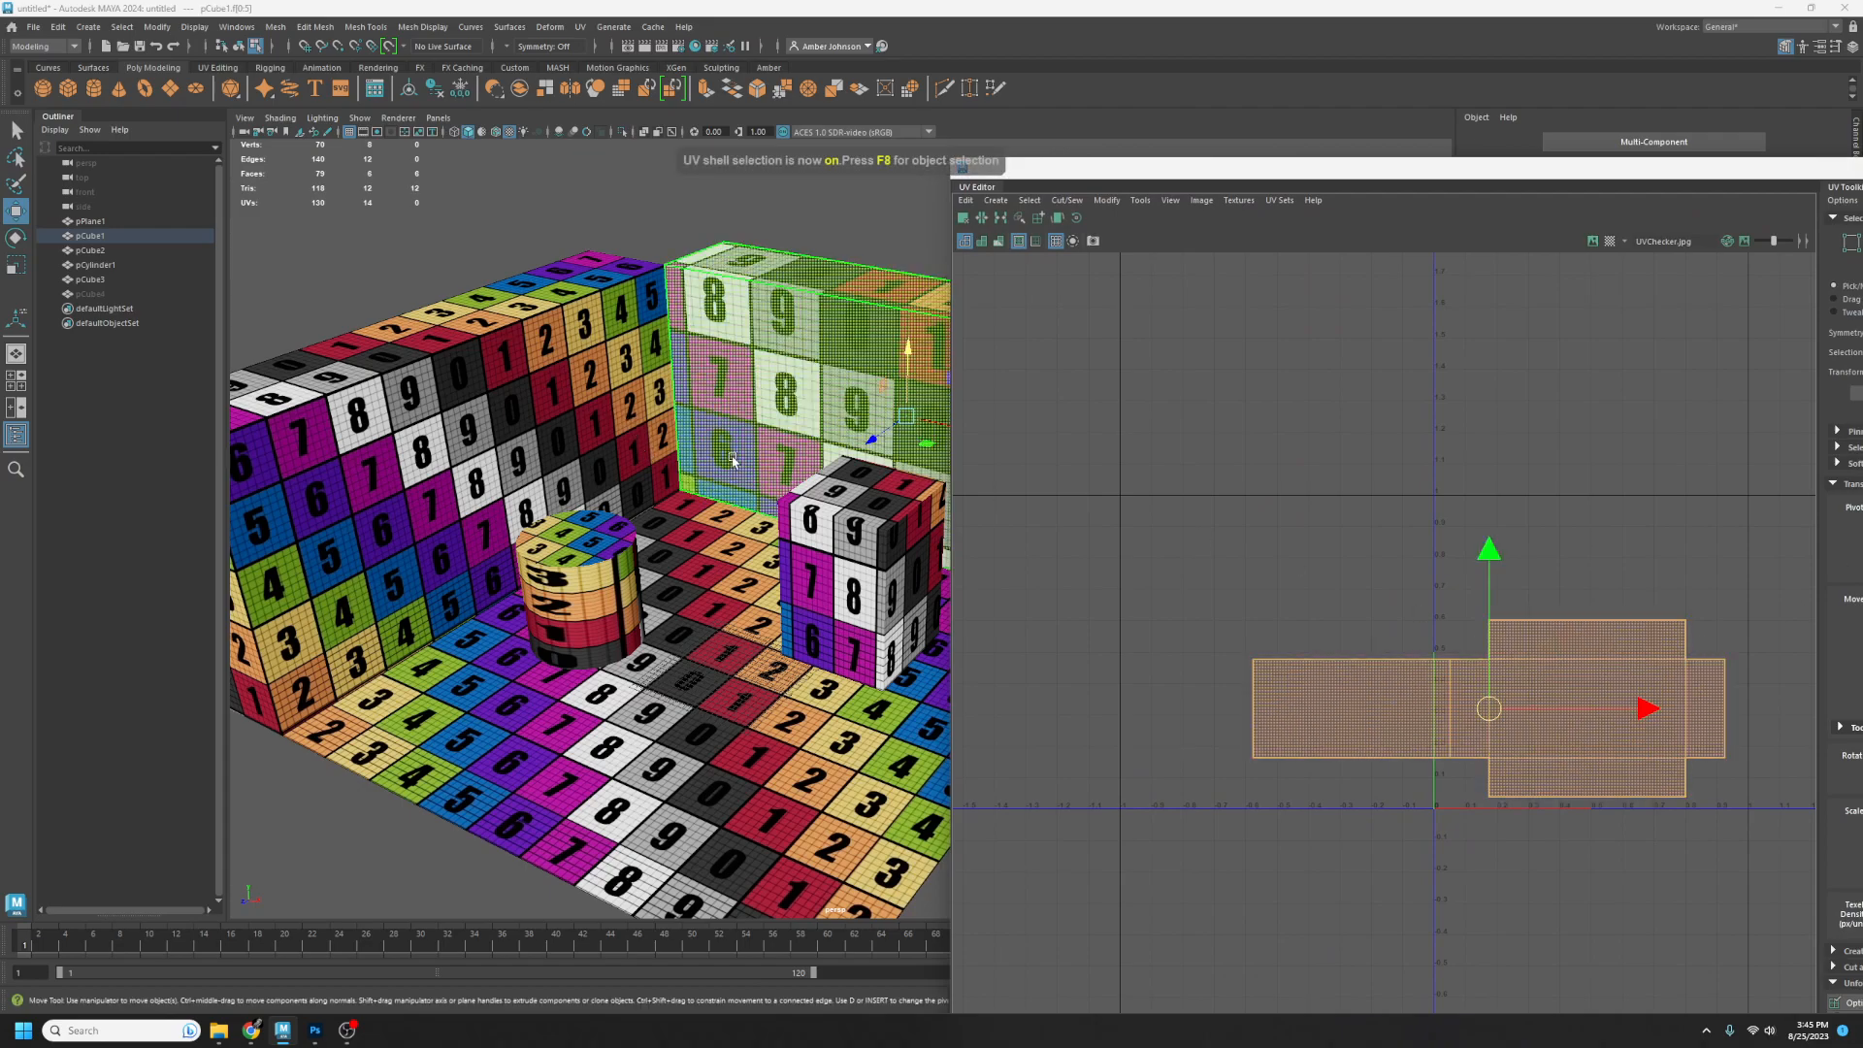
{"action": "scroll", "coordinate": [728, 454], "scroll_direction": "up", "scroll_amount": 3}
{"action": "middle_click_drag", "start_coordinate": [675, 388], "coordinate": [757, 524], "text": "alt"}
{"action": "scroll", "coordinate": [747, 504], "scroll_direction": "up", "scroll_amount": 3}
{"action": "left_click_drag", "start_coordinate": [734, 451], "coordinate": [650, 535], "text": "alt"}
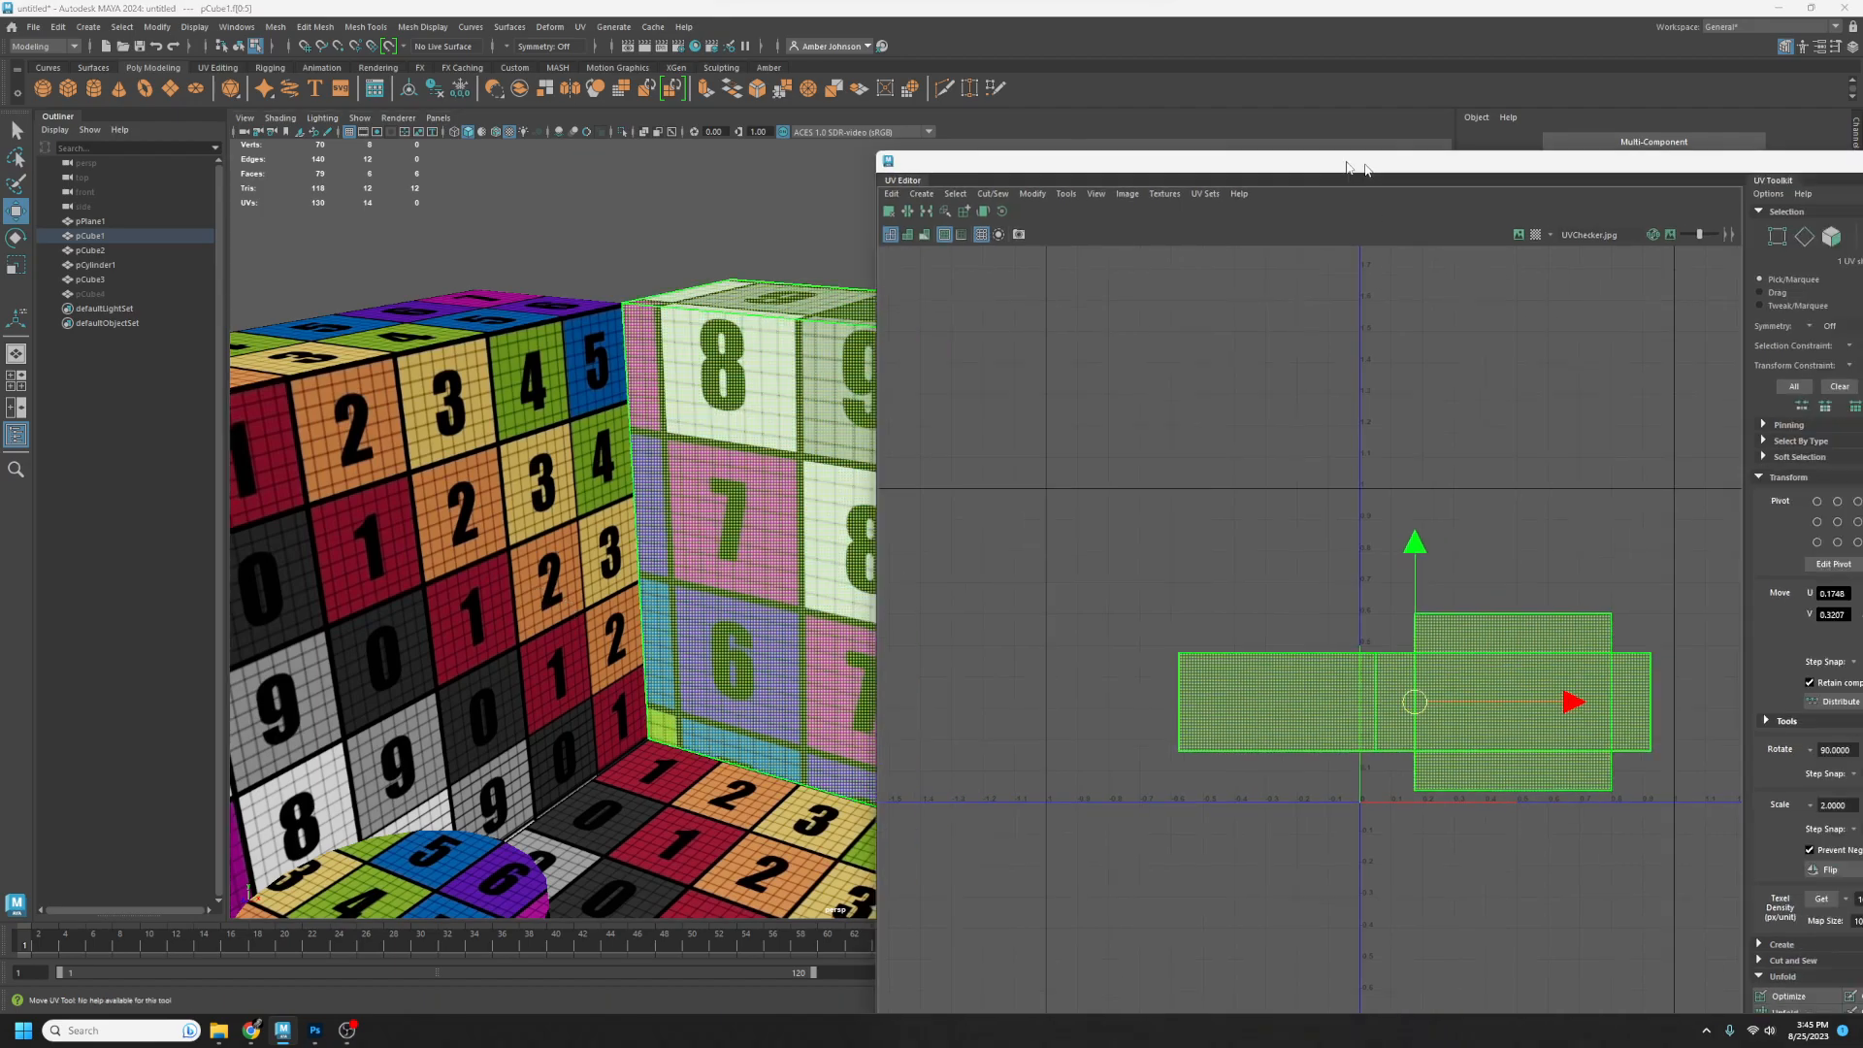
{"action": "left_click_drag", "start_coordinate": [1431, 167], "coordinate": [868, 66]}
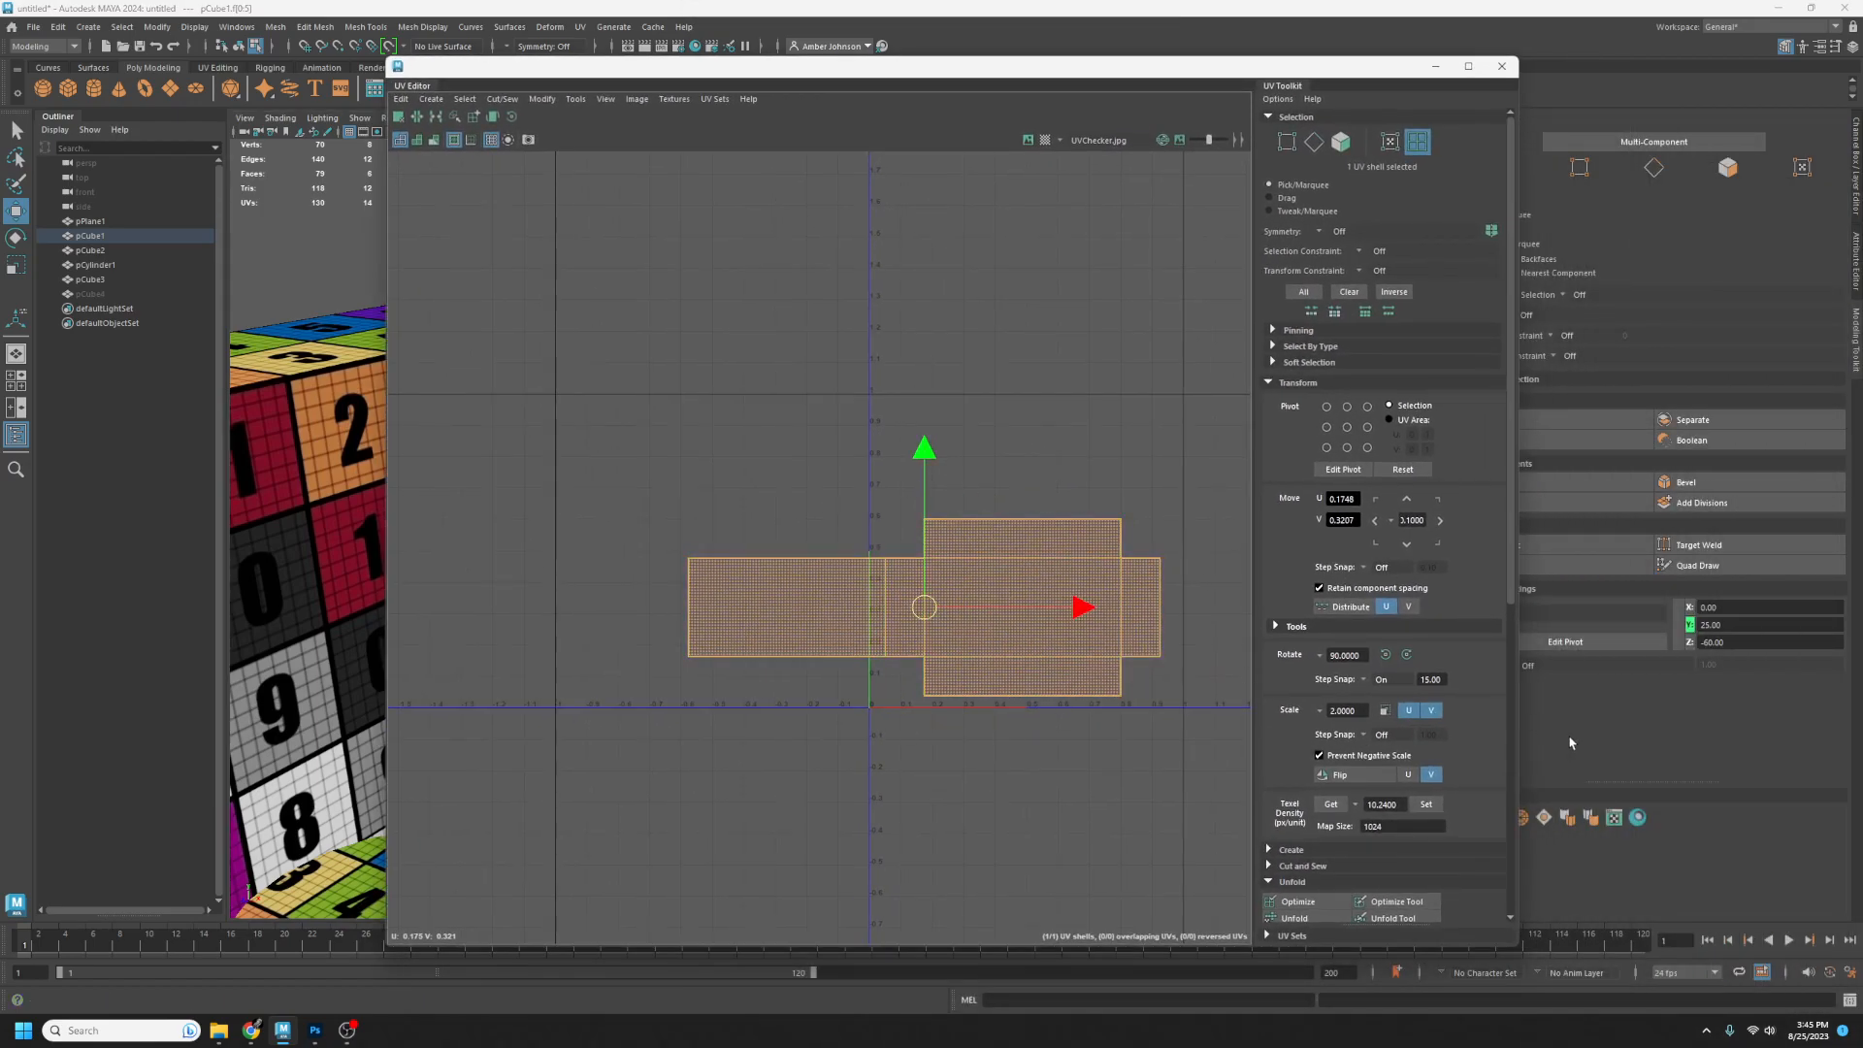
{"action": "scroll", "coordinate": [1447, 656], "scroll_direction": "down", "scroll_amount": 3}
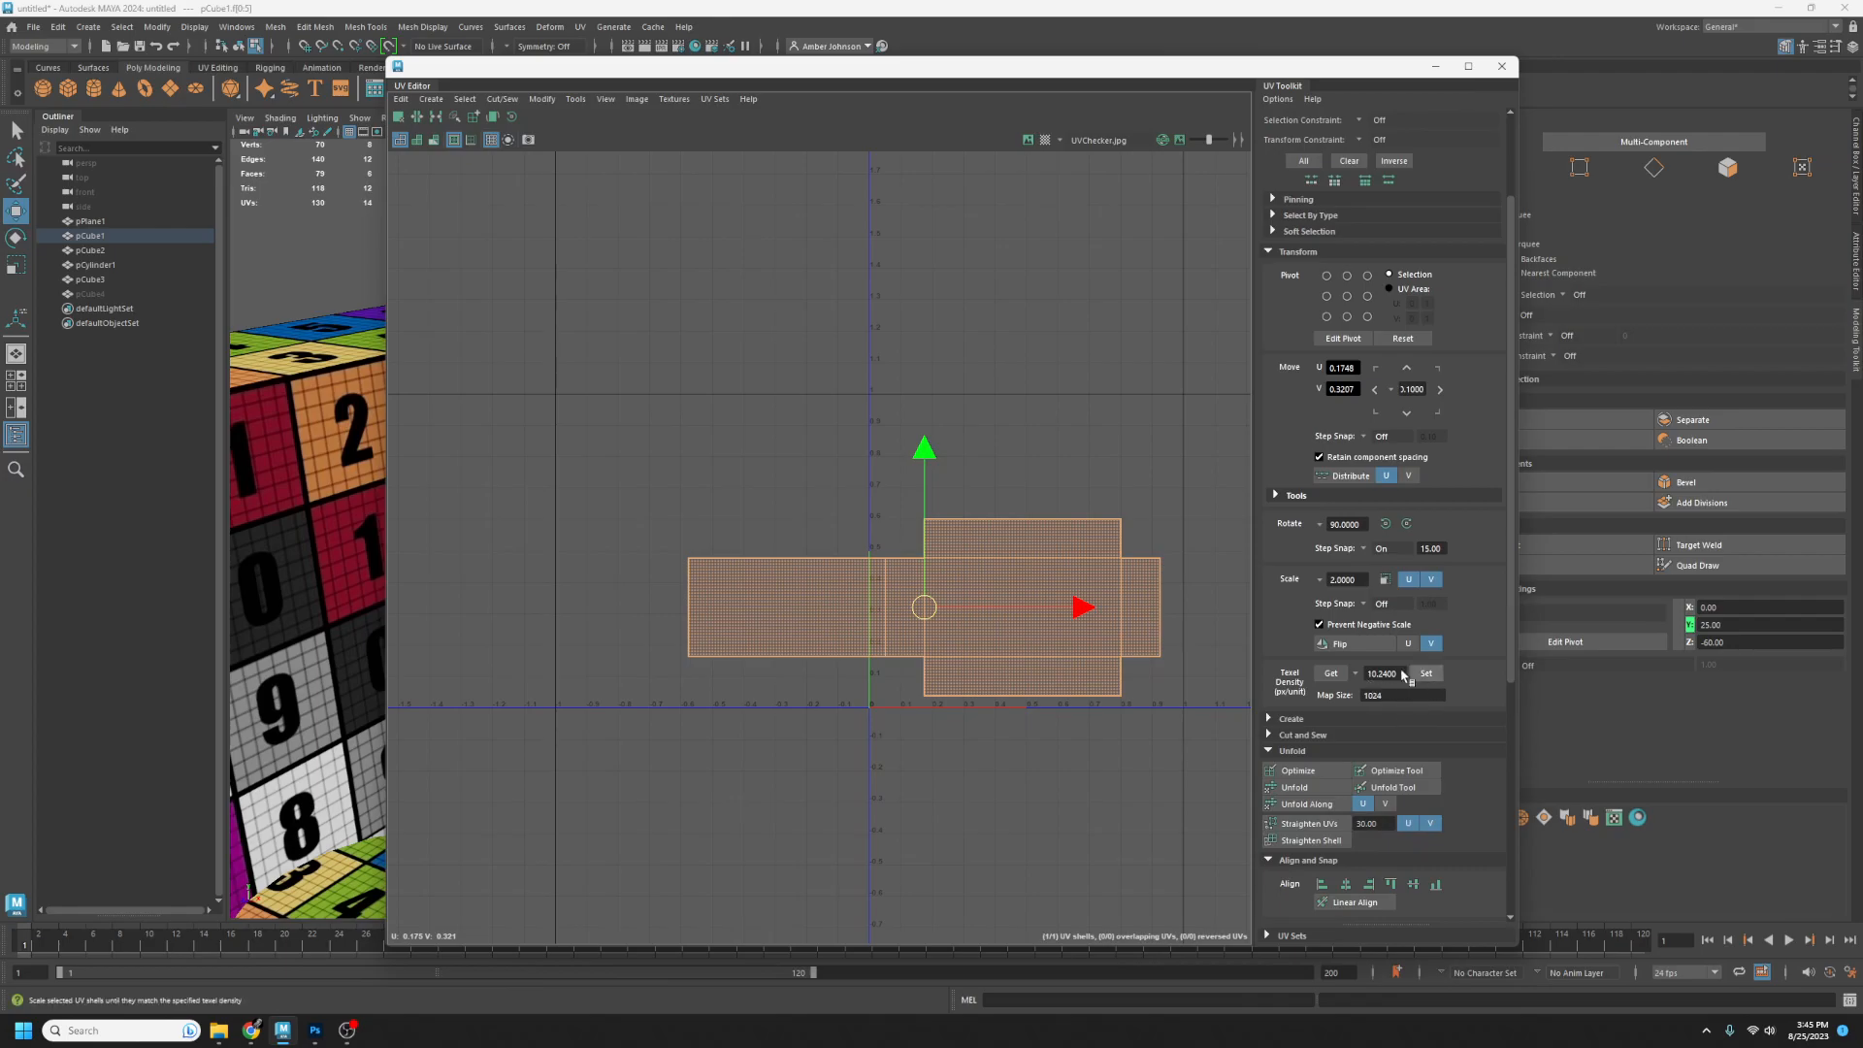
{"action": "left_click", "coordinate": [1426, 674]}
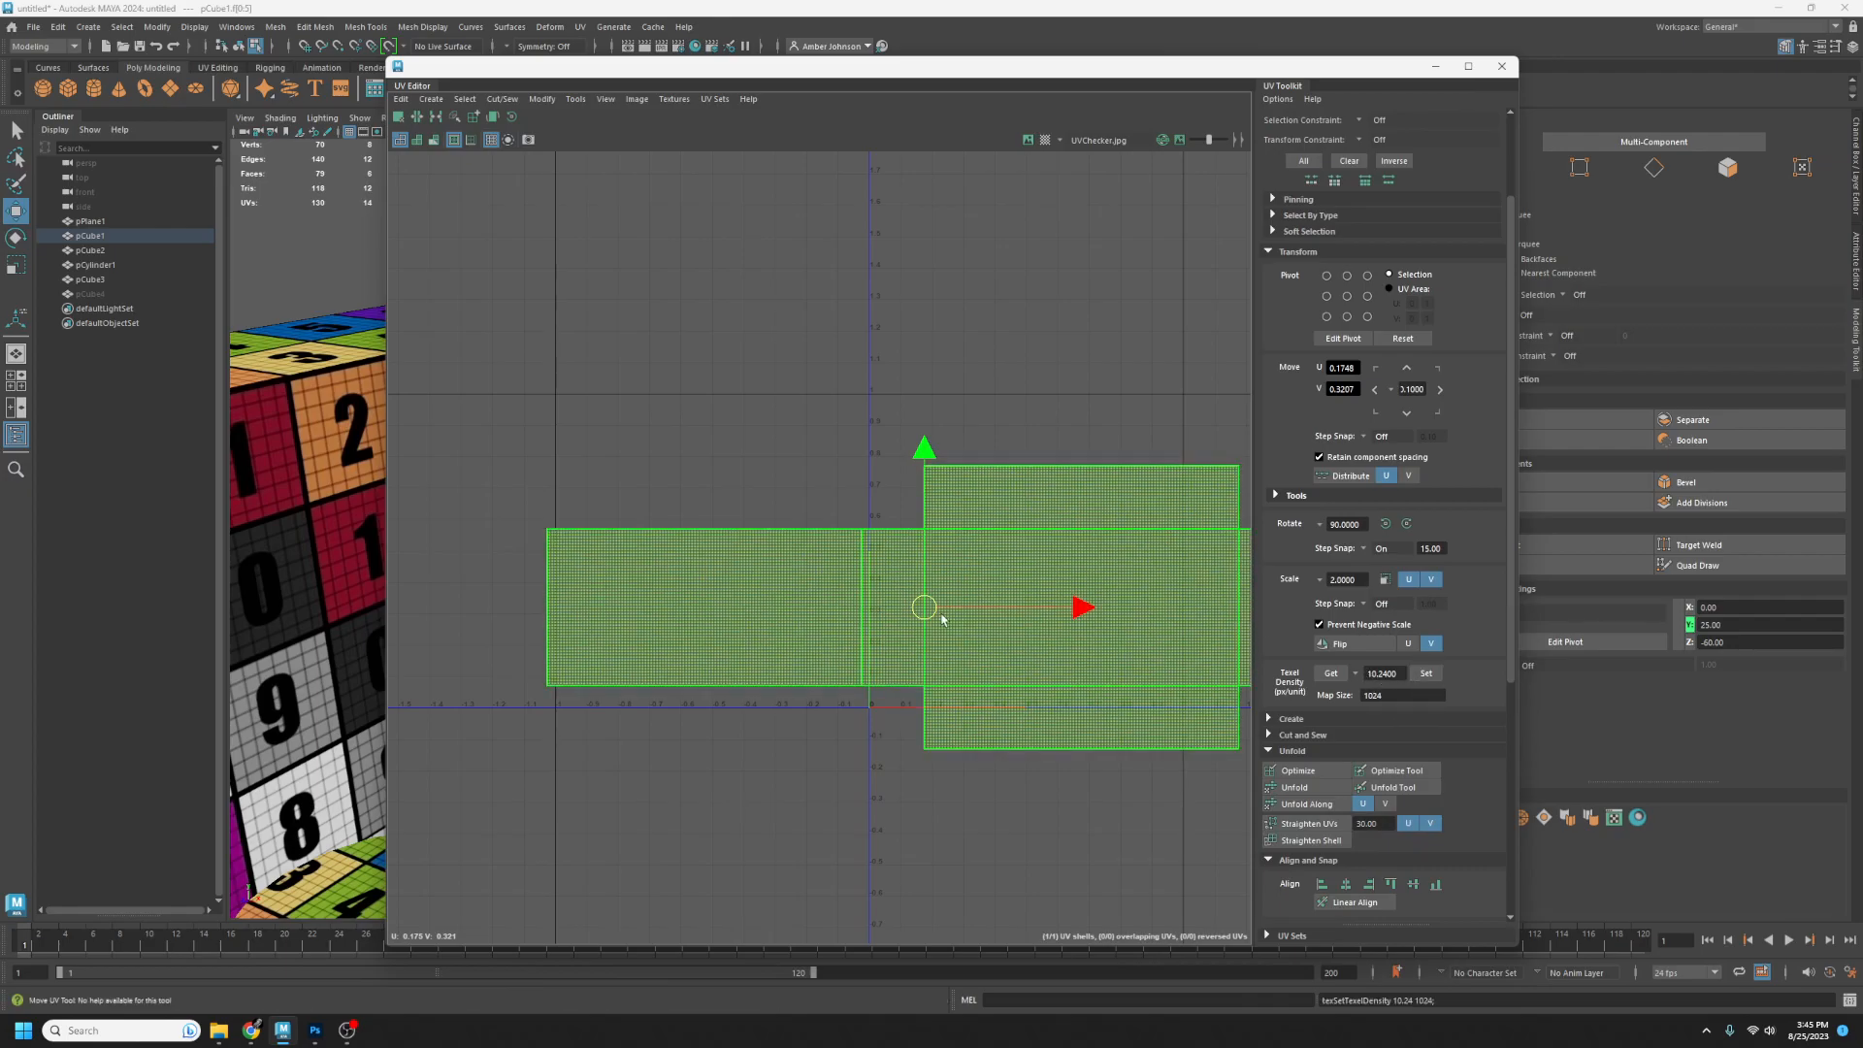
- Shift the wall's UV shell slightly left and down, clear the selection and uncover the whole room to compare the checker patterns
{"action": "left_click_drag", "start_coordinate": [927, 611], "coordinate": [875, 636]}
{"action": "left_click_drag", "start_coordinate": [910, 70], "coordinate": [1862, 199]}
{"action": "left_click", "coordinate": [1025, 216]}
{"action": "scroll", "coordinate": [1040, 396], "scroll_direction": "down", "scroll_amount": 4}
{"action": "scroll", "coordinate": [1040, 396], "scroll_direction": "down", "scroll_amount": 3}
{"action": "left_click_drag", "start_coordinate": [1154, 696], "coordinate": [1208, 706], "text": "alt"}
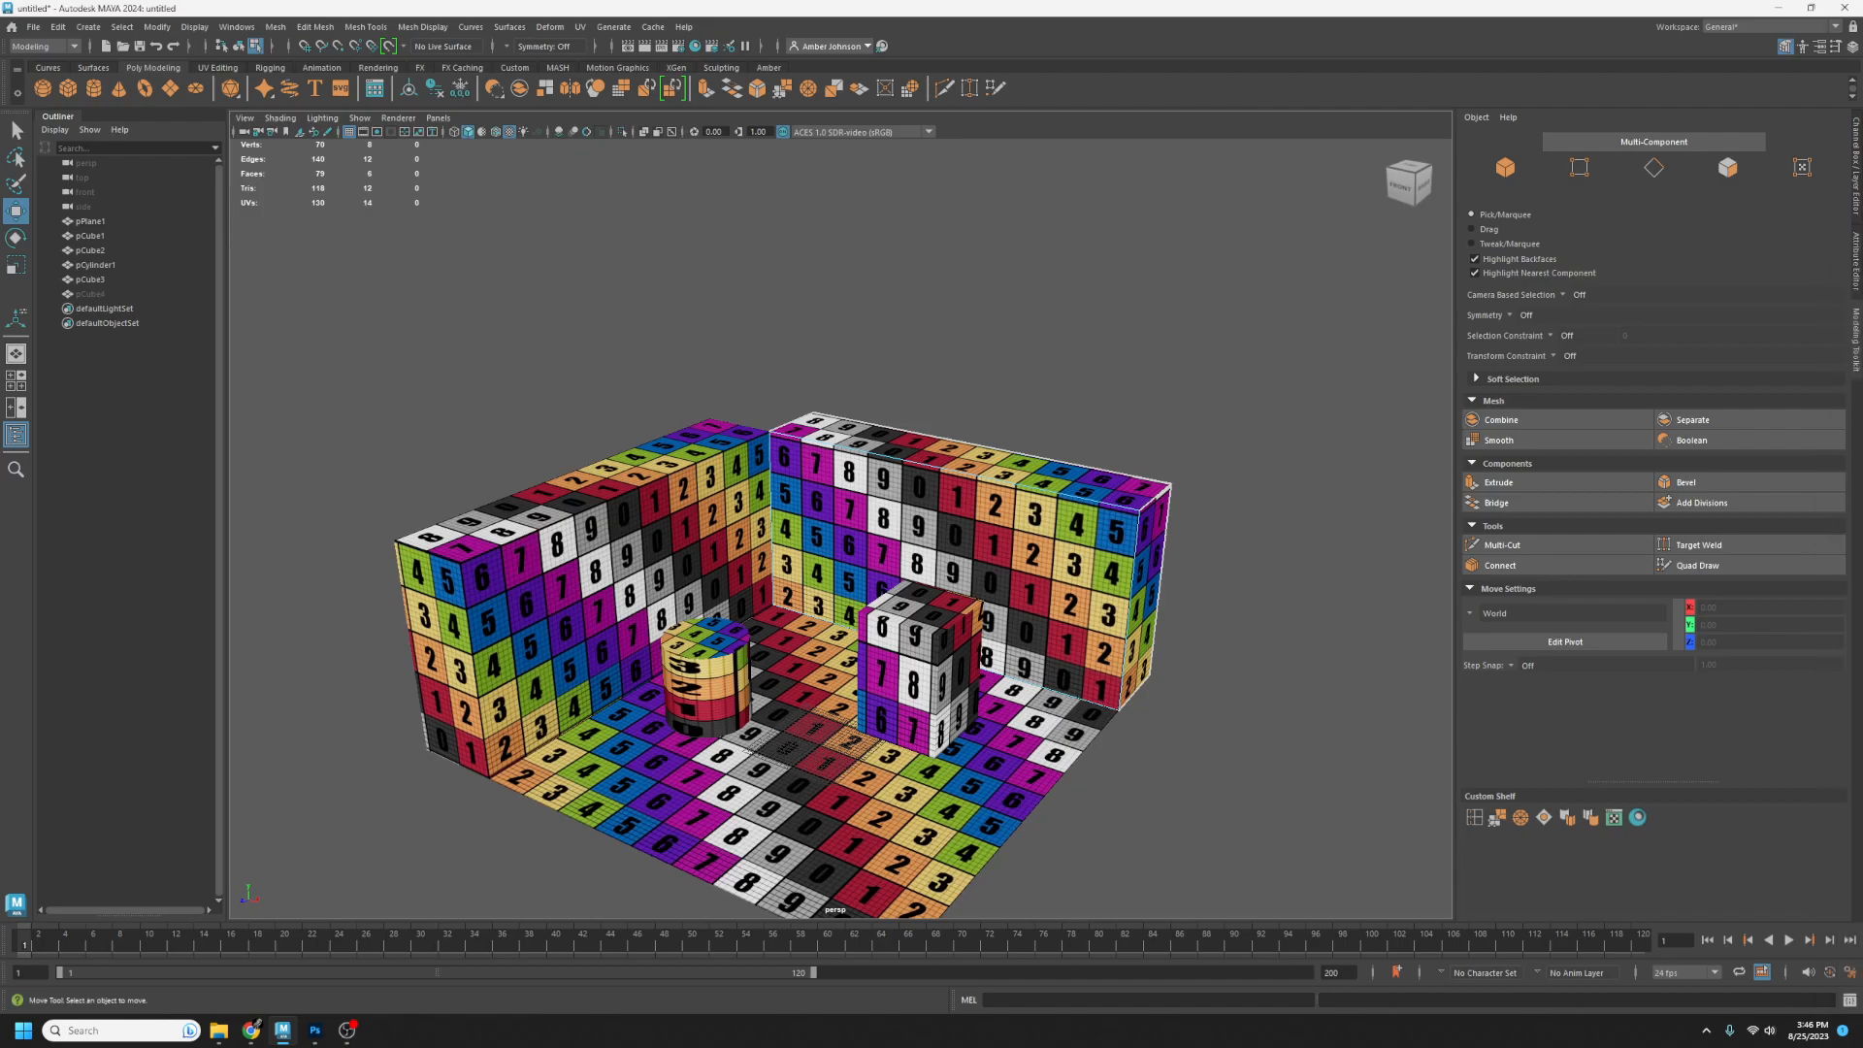
- Return to object selection, select the tall box beside the cylinder and show its UVs in the UV Editor
{"action": "left_click", "coordinate": [914, 660]}
{"action": "key", "text": "F8"}
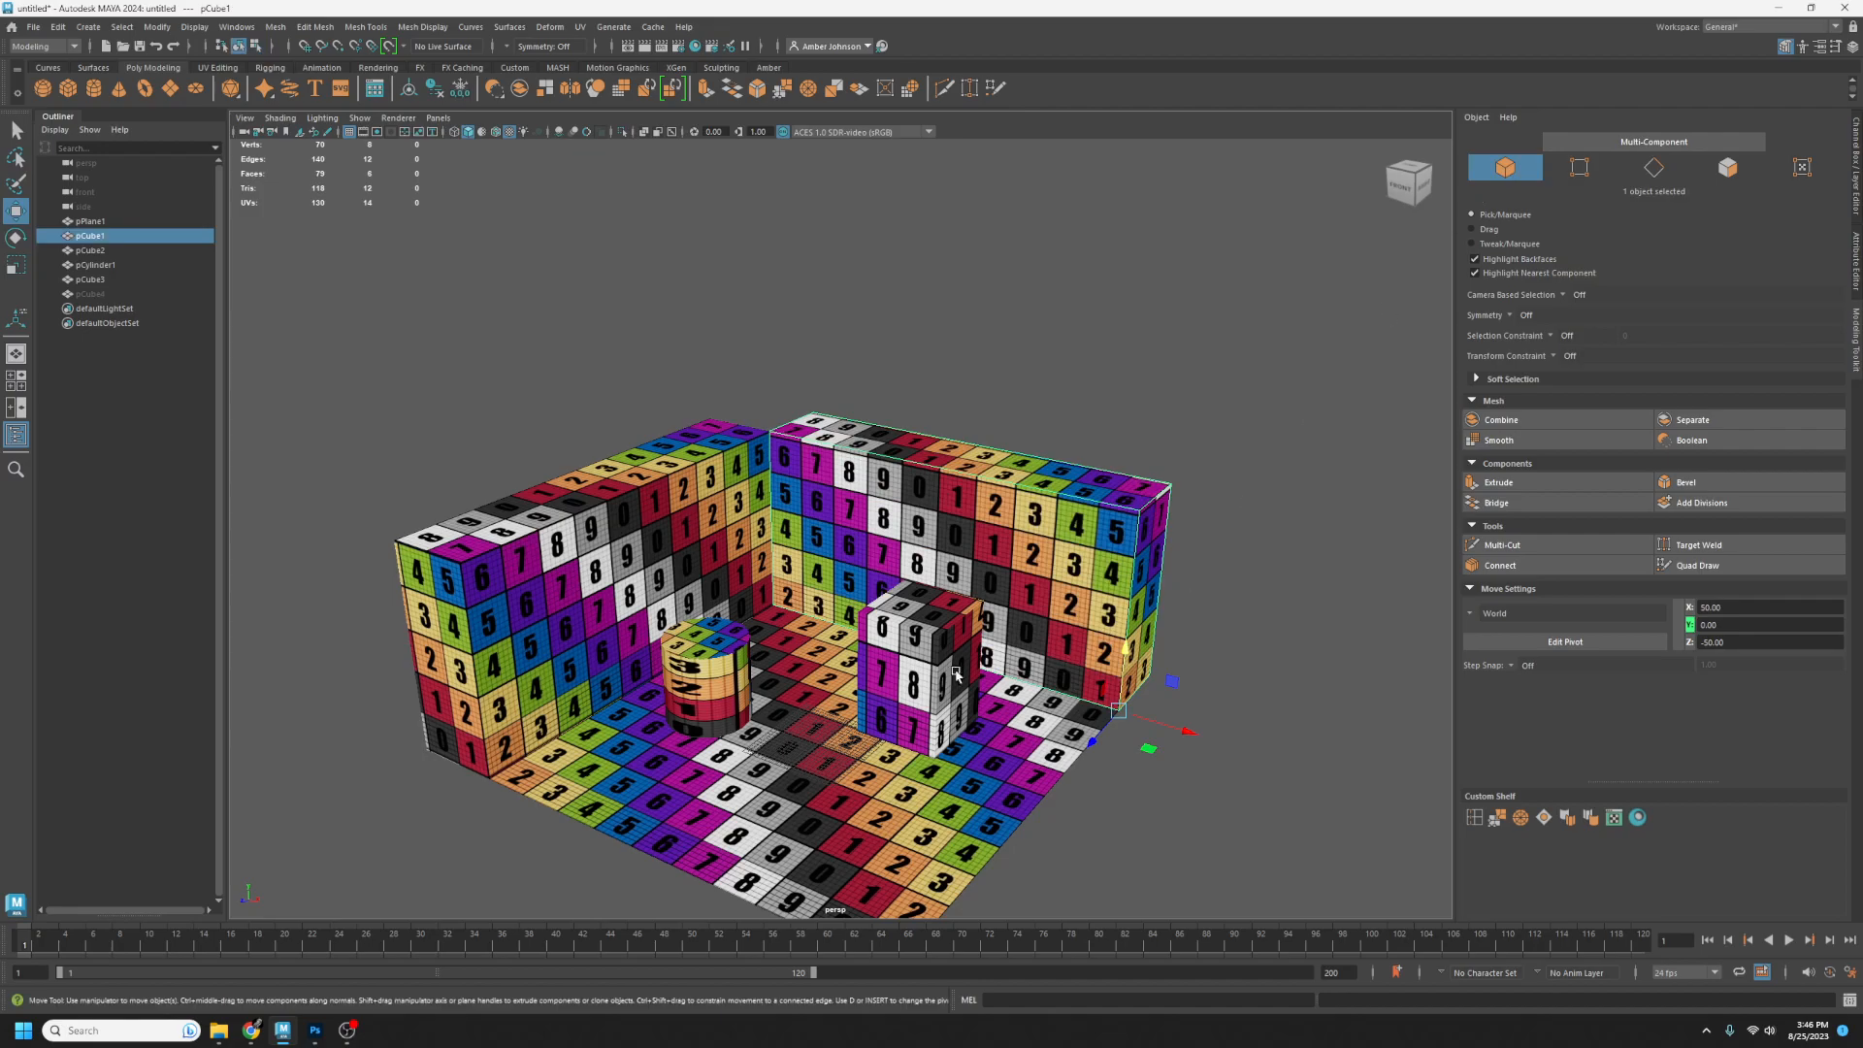
{"action": "left_click", "coordinate": [966, 684]}
{"action": "scroll", "coordinate": [980, 690], "scroll_direction": "up", "scroll_amount": 3}
{"action": "scroll", "coordinate": [988, 691], "scroll_direction": "up", "scroll_amount": 2}
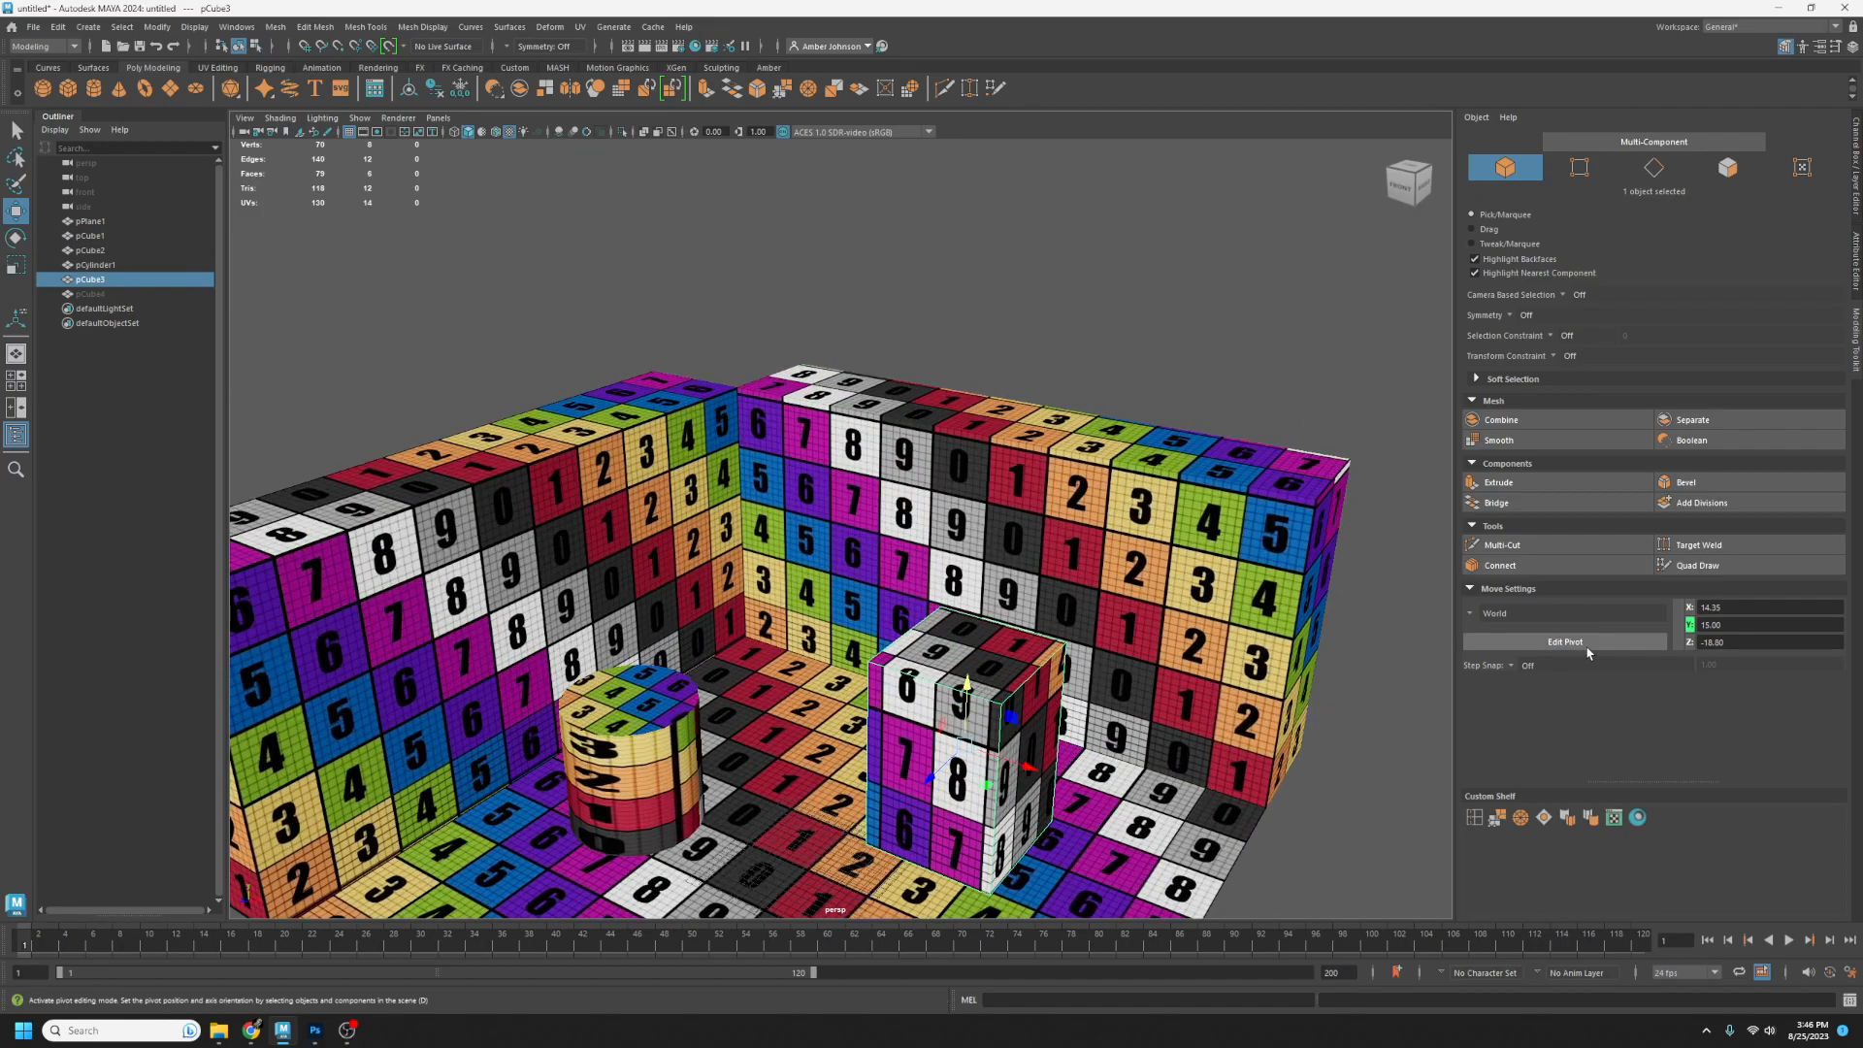
{"action": "left_click", "coordinate": [1613, 818]}
{"action": "left_click_drag", "start_coordinate": [1513, 179], "coordinate": [1862, 125]}
{"action": "middle_click_drag", "start_coordinate": [1113, 767], "coordinate": [1123, 619], "text": "alt"}
{"action": "left_click_drag", "start_coordinate": [1123, 617], "coordinate": [956, 574], "text": "alt"}
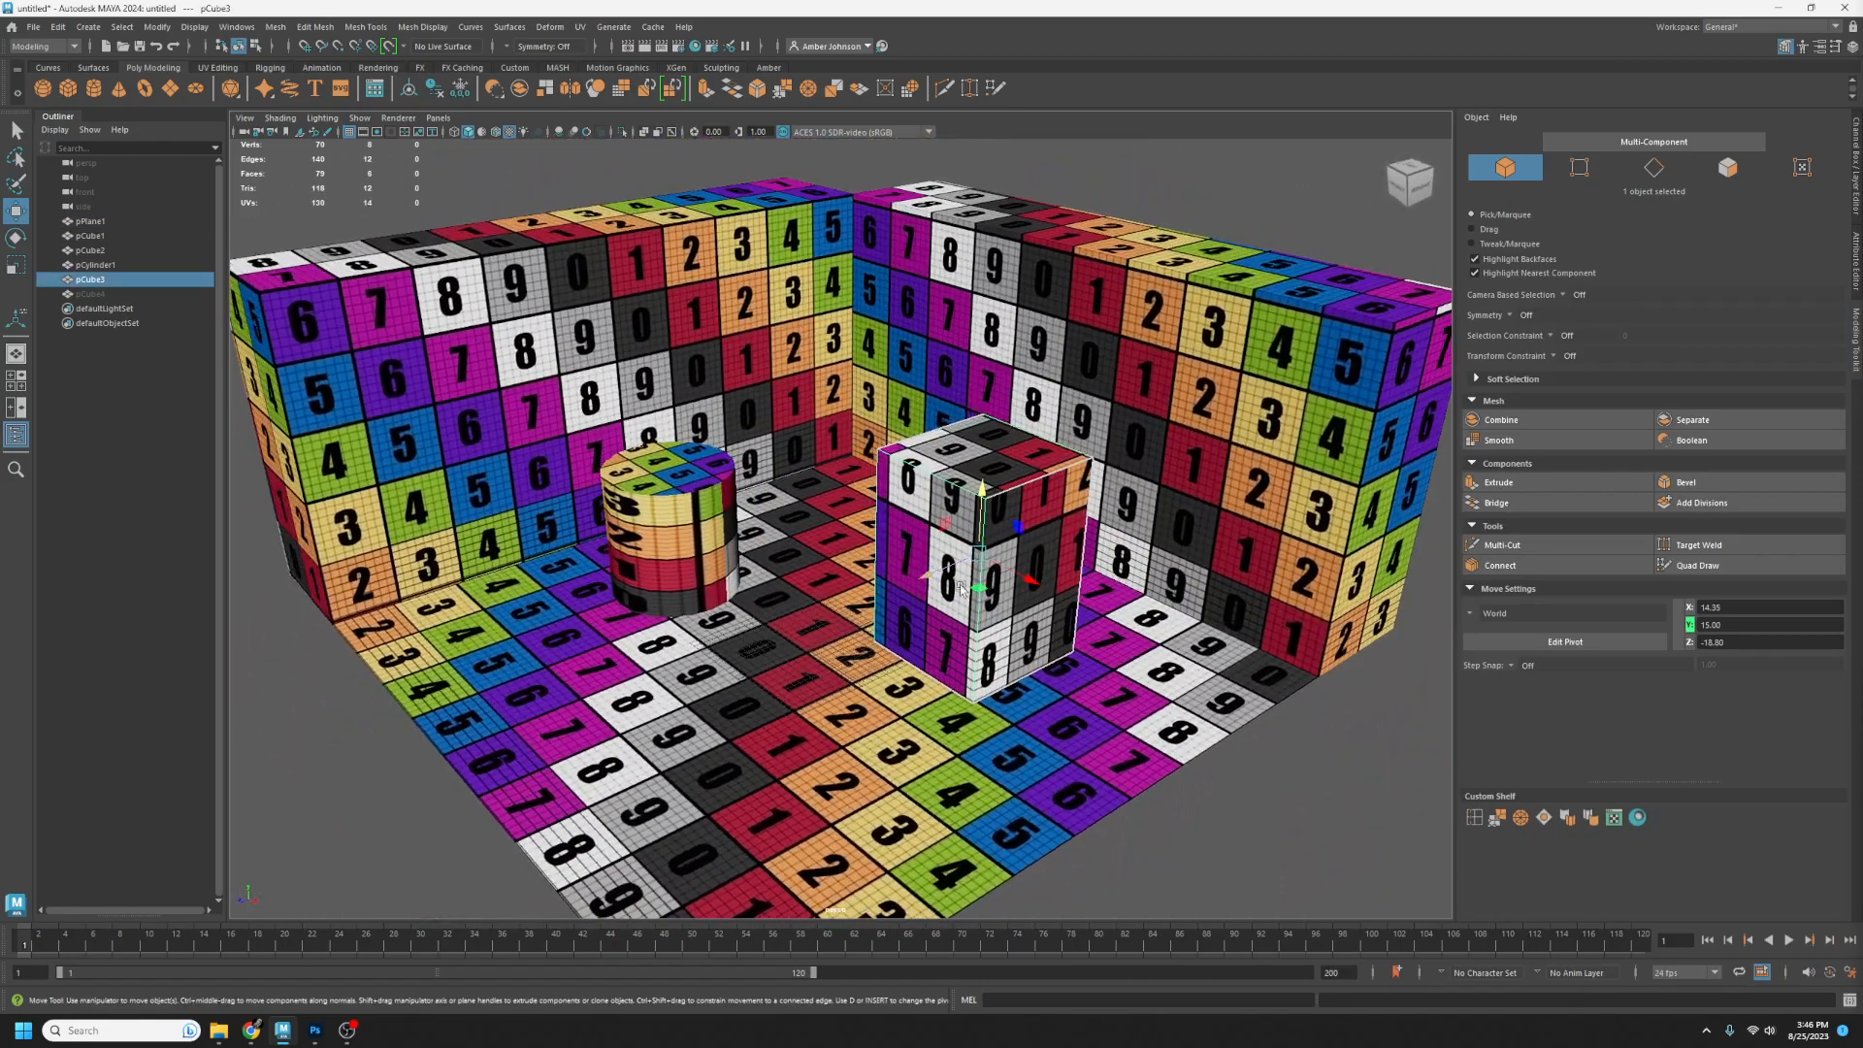
{"action": "left_click_drag", "start_coordinate": [1862, 86], "coordinate": [661, 101]}
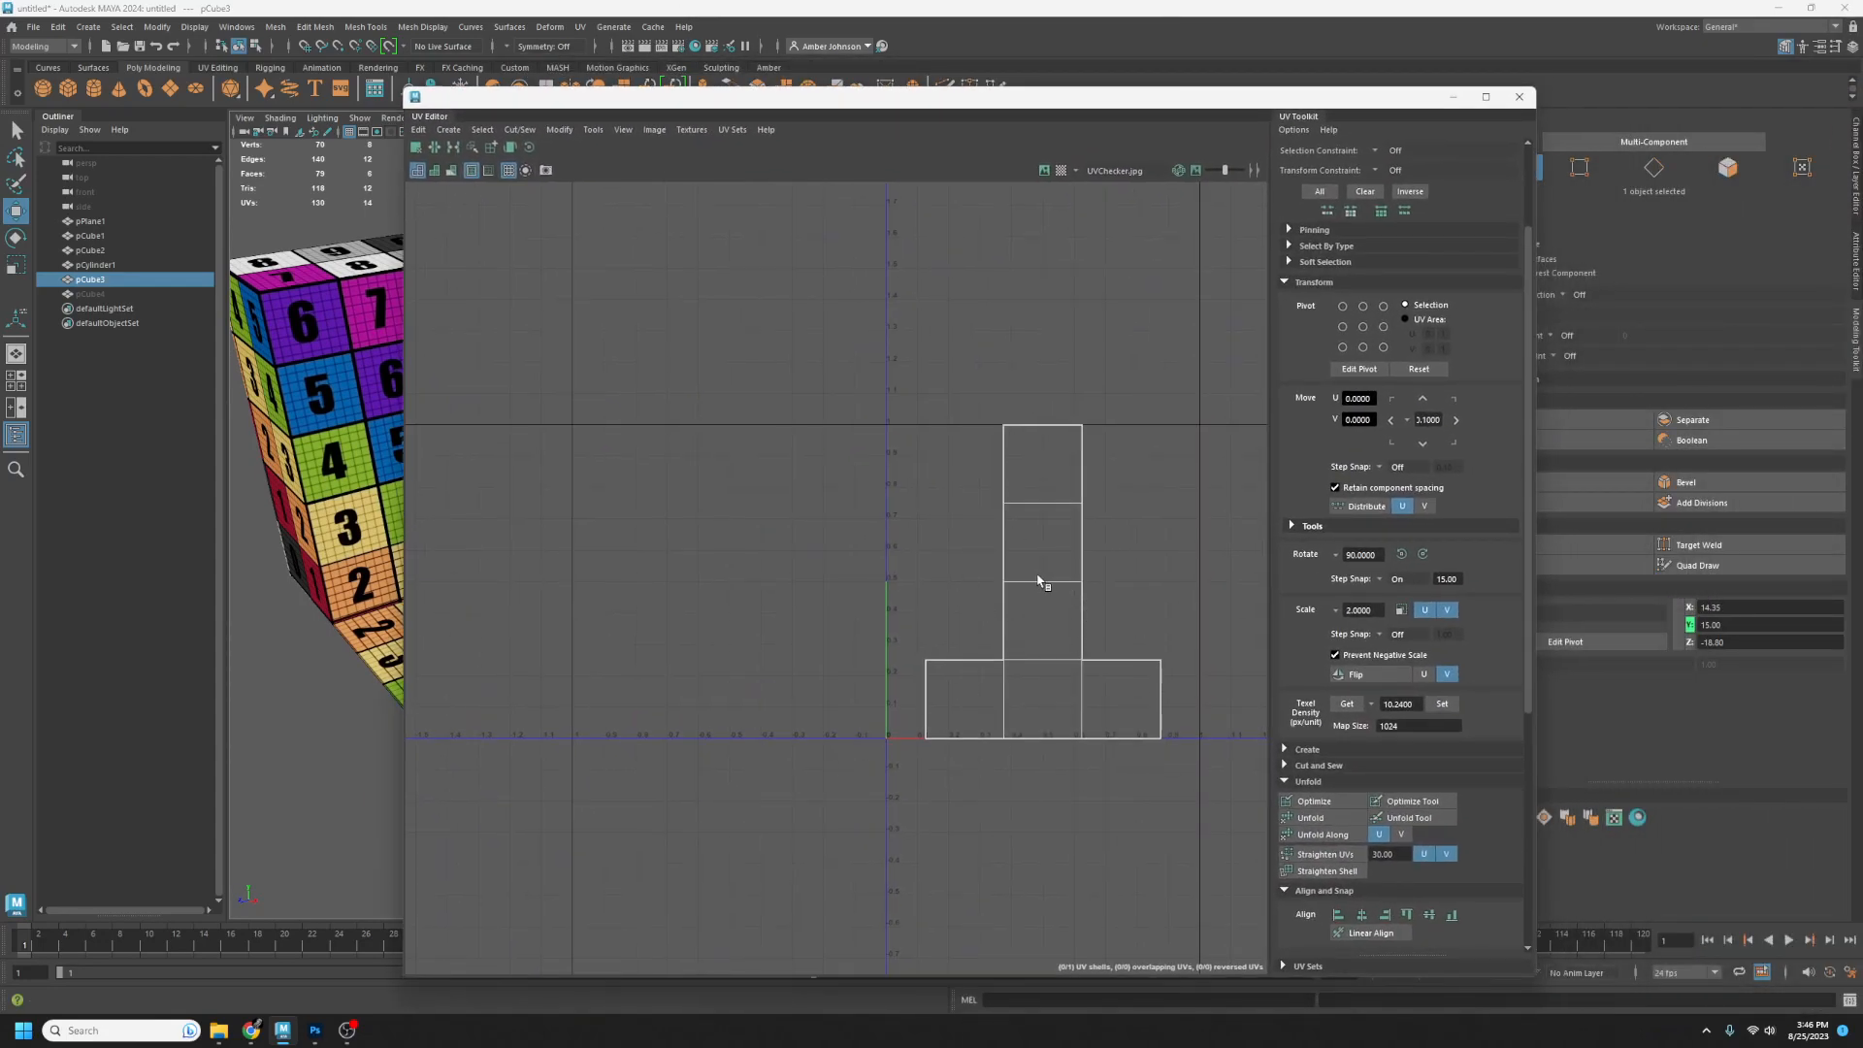
- Select the box's whole UV shell, then unfold and optimize it
{"action": "scroll", "coordinate": [1411, 801], "scroll_direction": "down", "scroll_amount": 3}
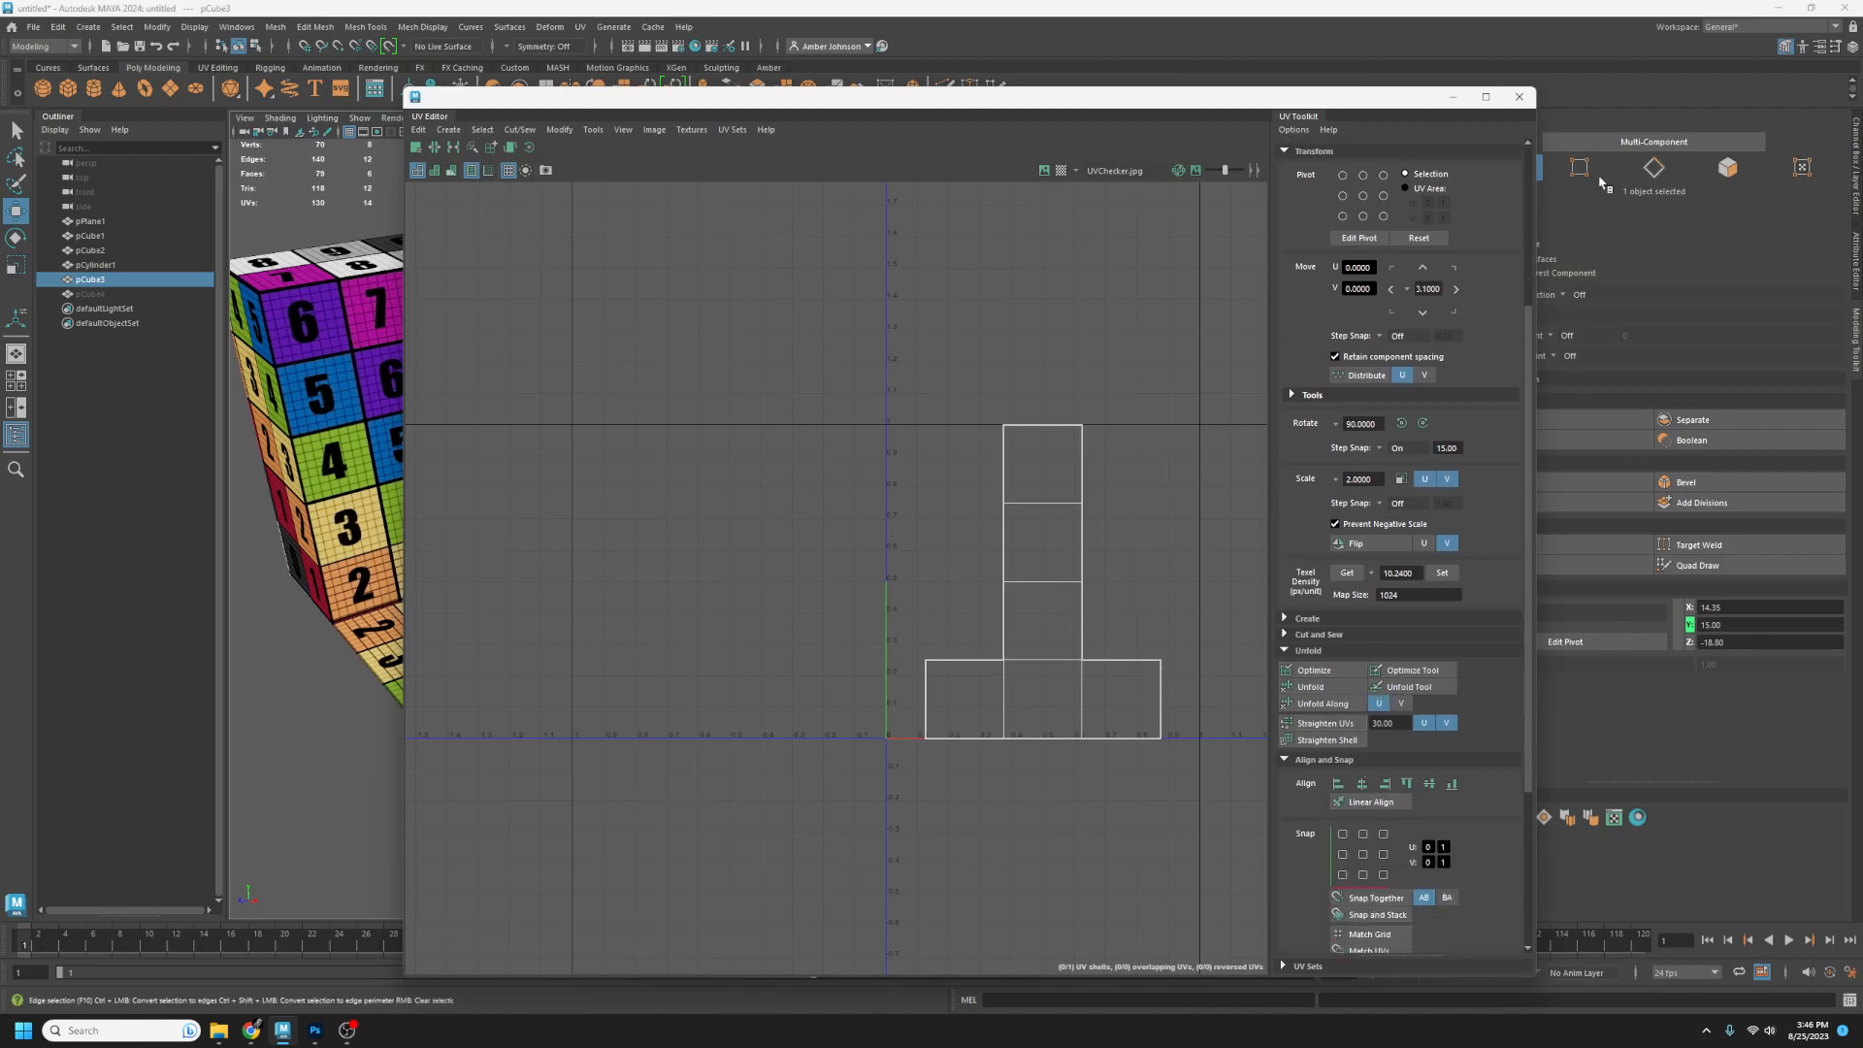
{"action": "scroll", "coordinate": [1417, 316], "scroll_direction": "up", "scroll_amount": 6}
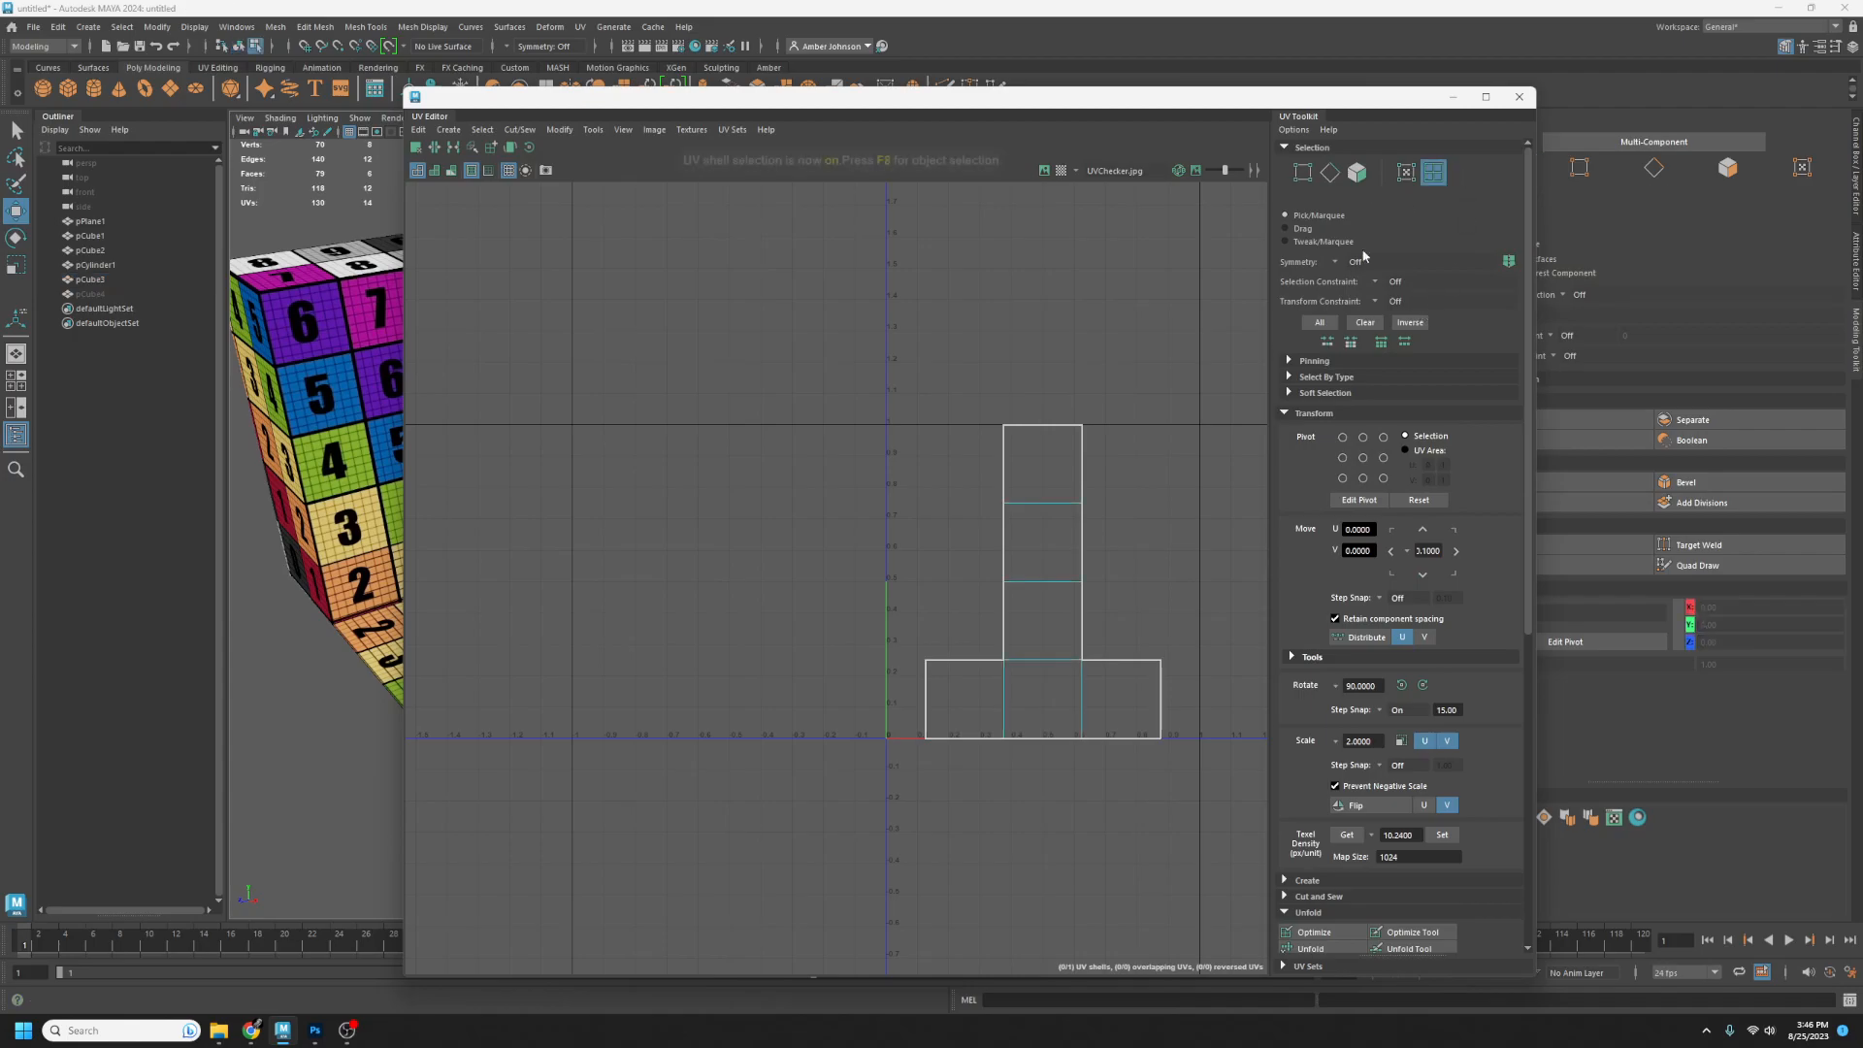
{"action": "left_click", "coordinate": [1434, 172]}
{"action": "left_click", "coordinate": [1050, 576]}
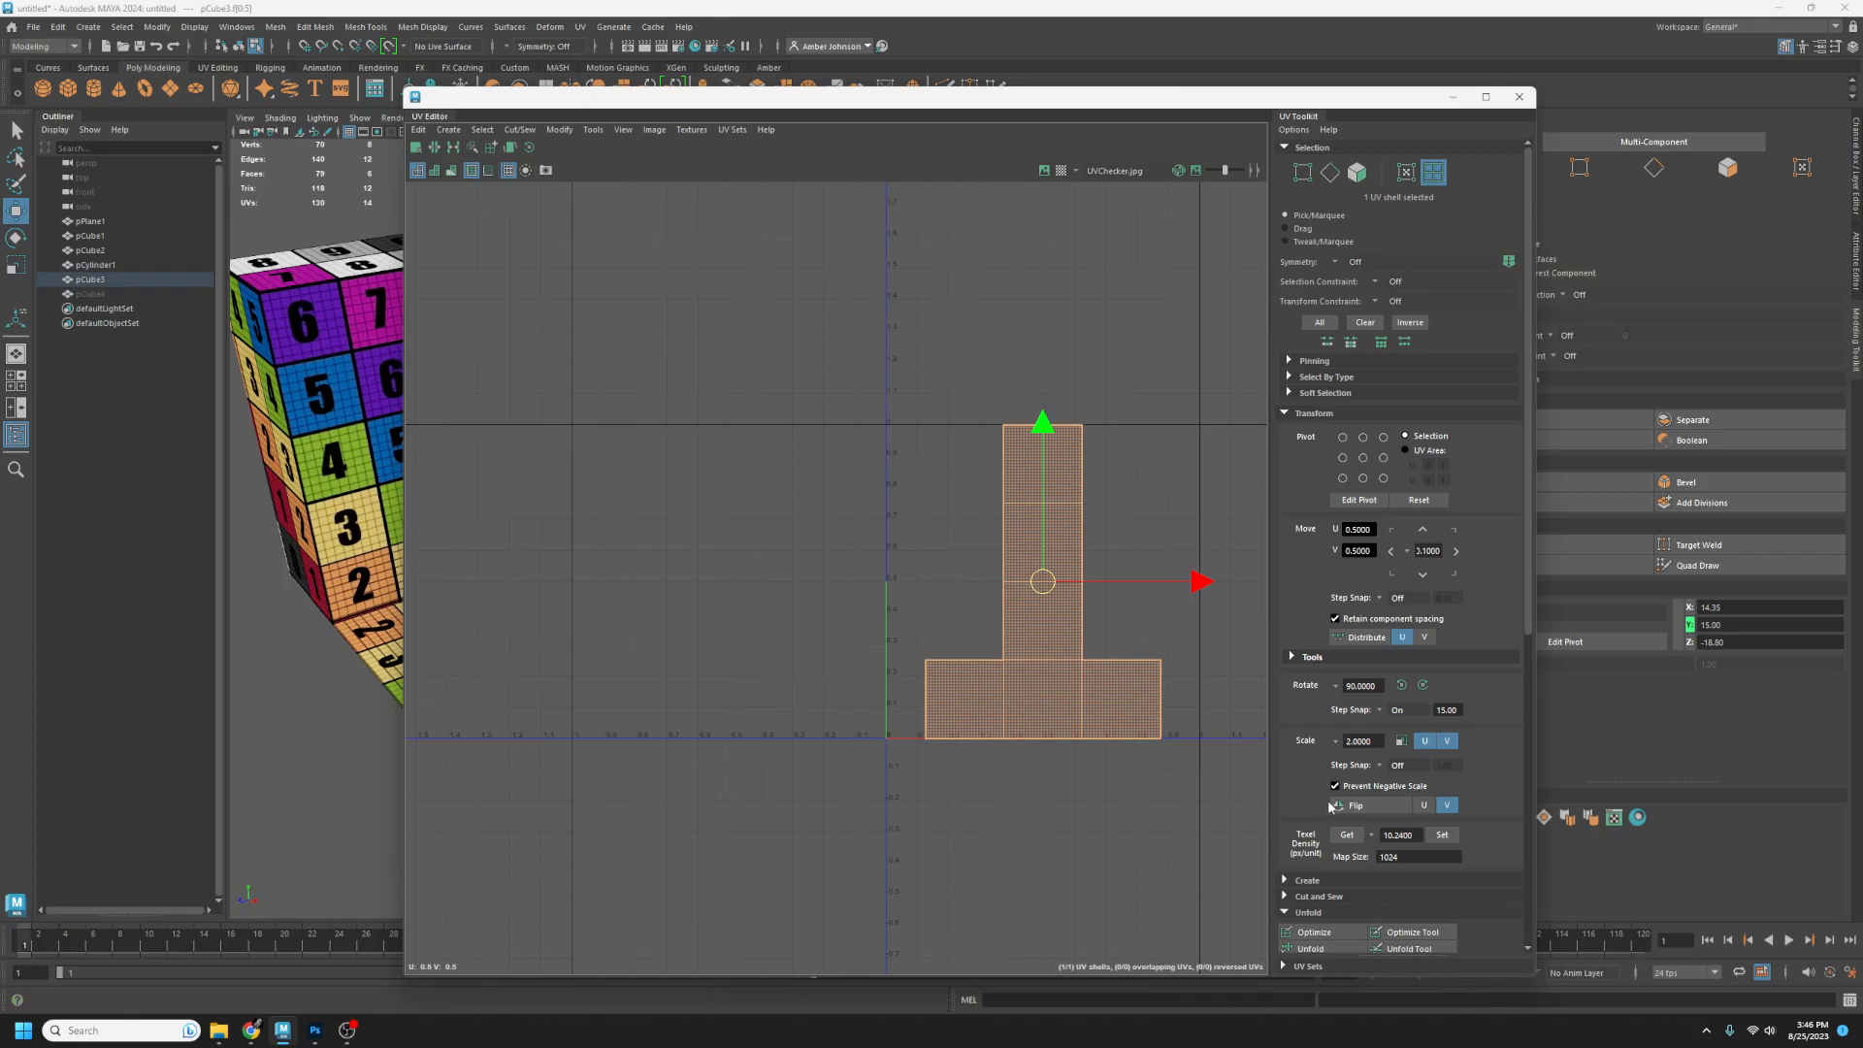
{"action": "scroll", "coordinate": [1340, 912], "scroll_direction": "down", "scroll_amount": 3}
{"action": "left_click", "coordinate": [1311, 774]}
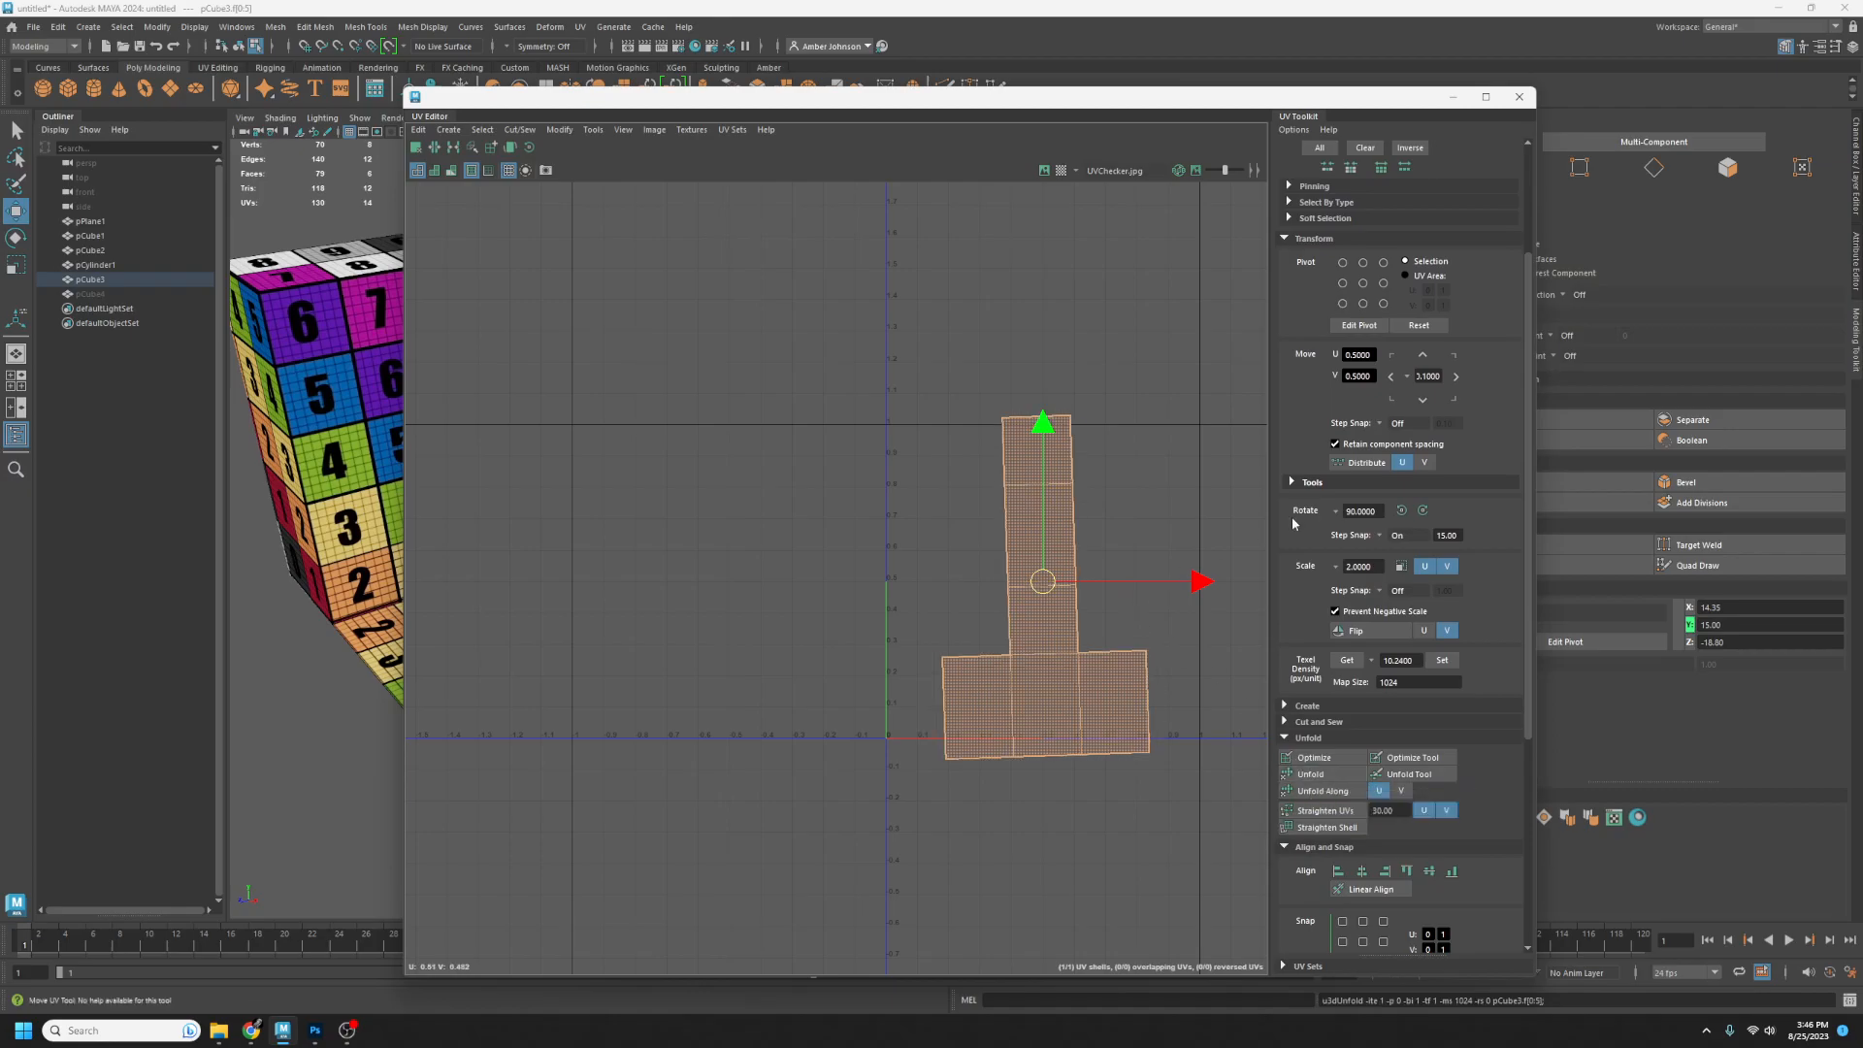
{"action": "left_click", "coordinate": [1326, 759]}
{"action": "left_click_drag", "start_coordinate": [1009, 97], "coordinate": [1116, 77]}
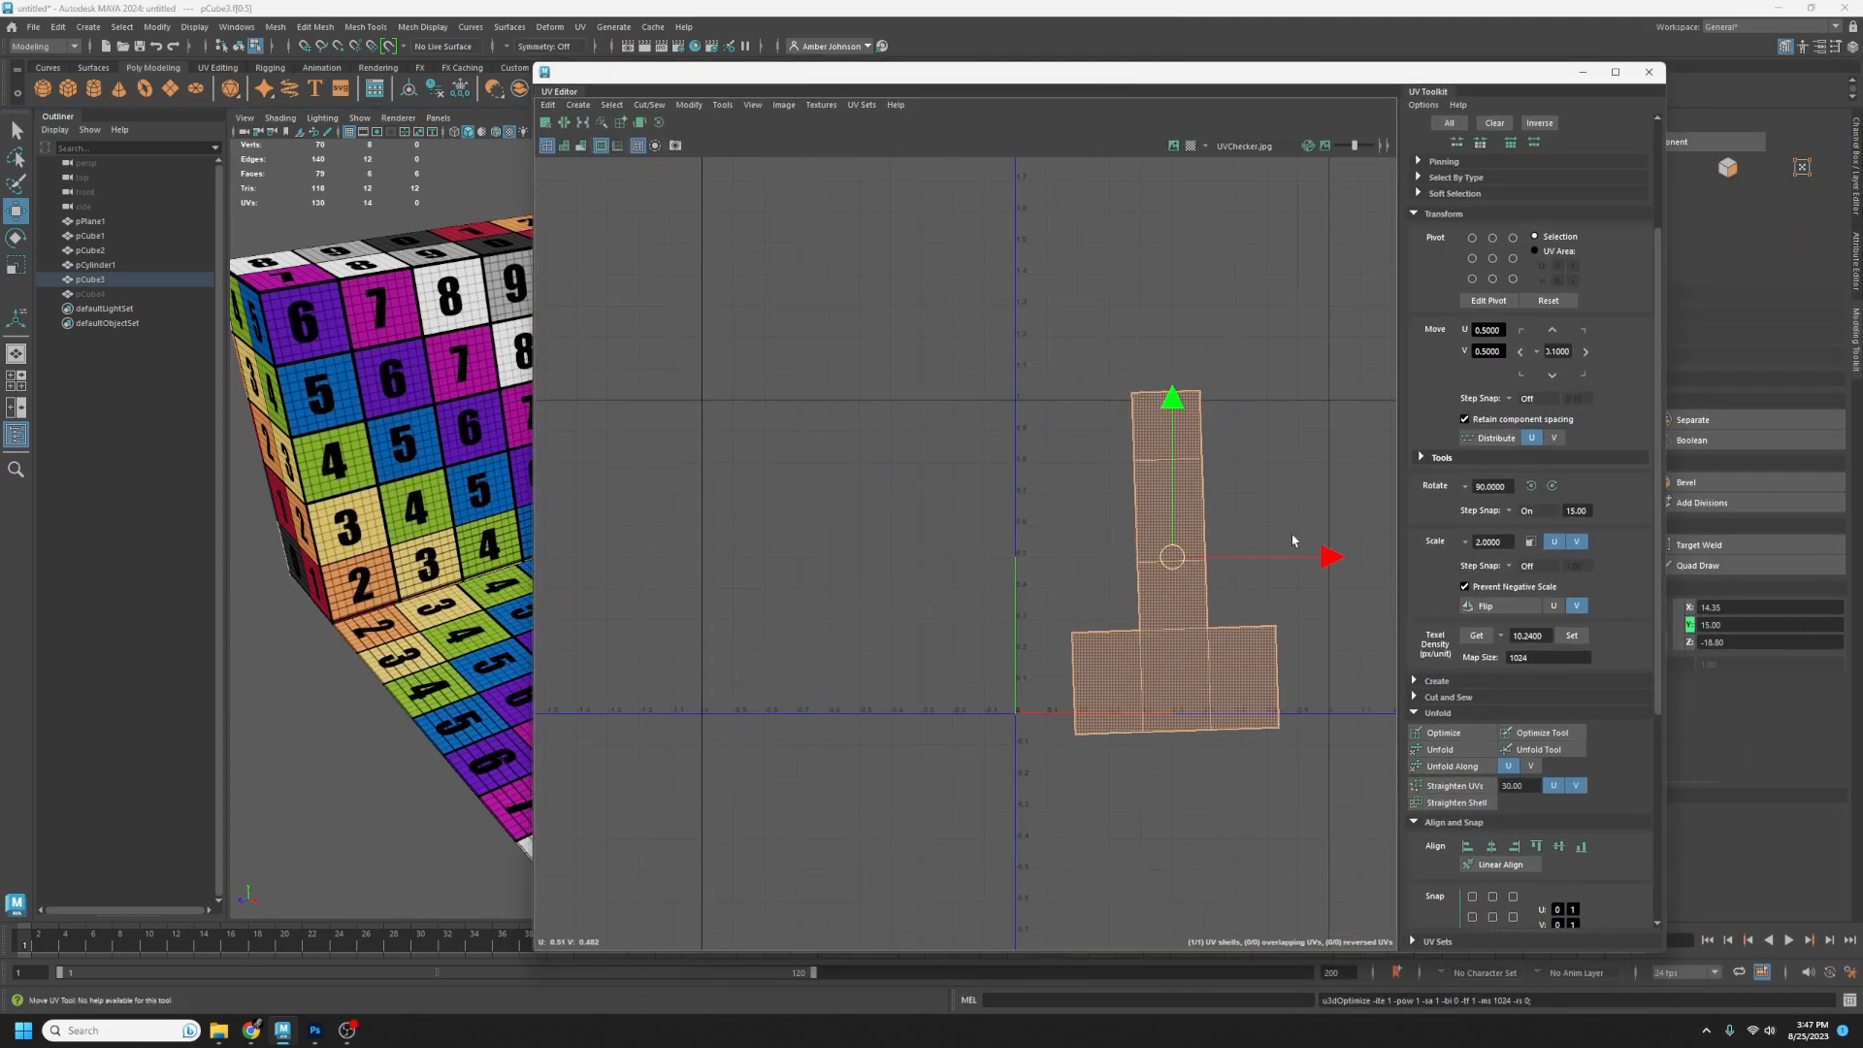
- Reselect the box's unfolded UV shell and try to rotate it by hand with step snap on
{"action": "left_click", "coordinate": [1259, 516]}
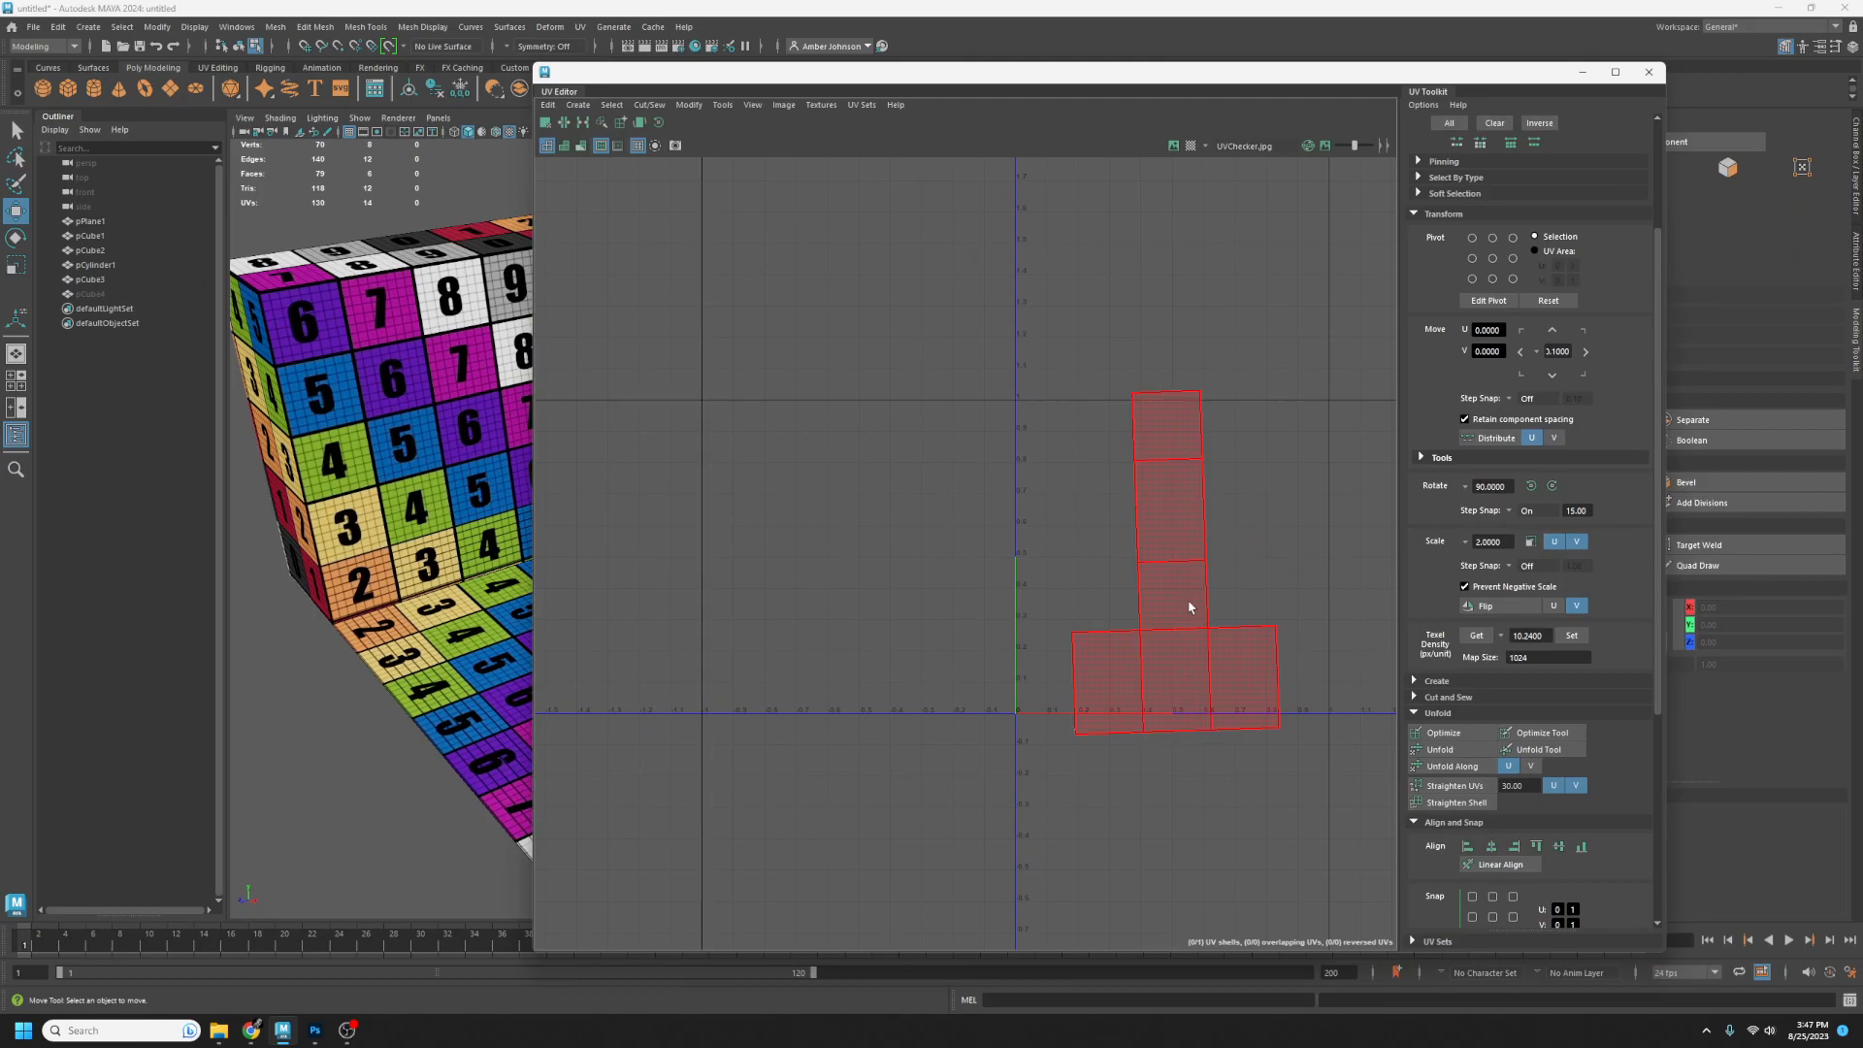
{"action": "scroll", "coordinate": [1514, 408], "scroll_direction": "up", "scroll_amount": 3}
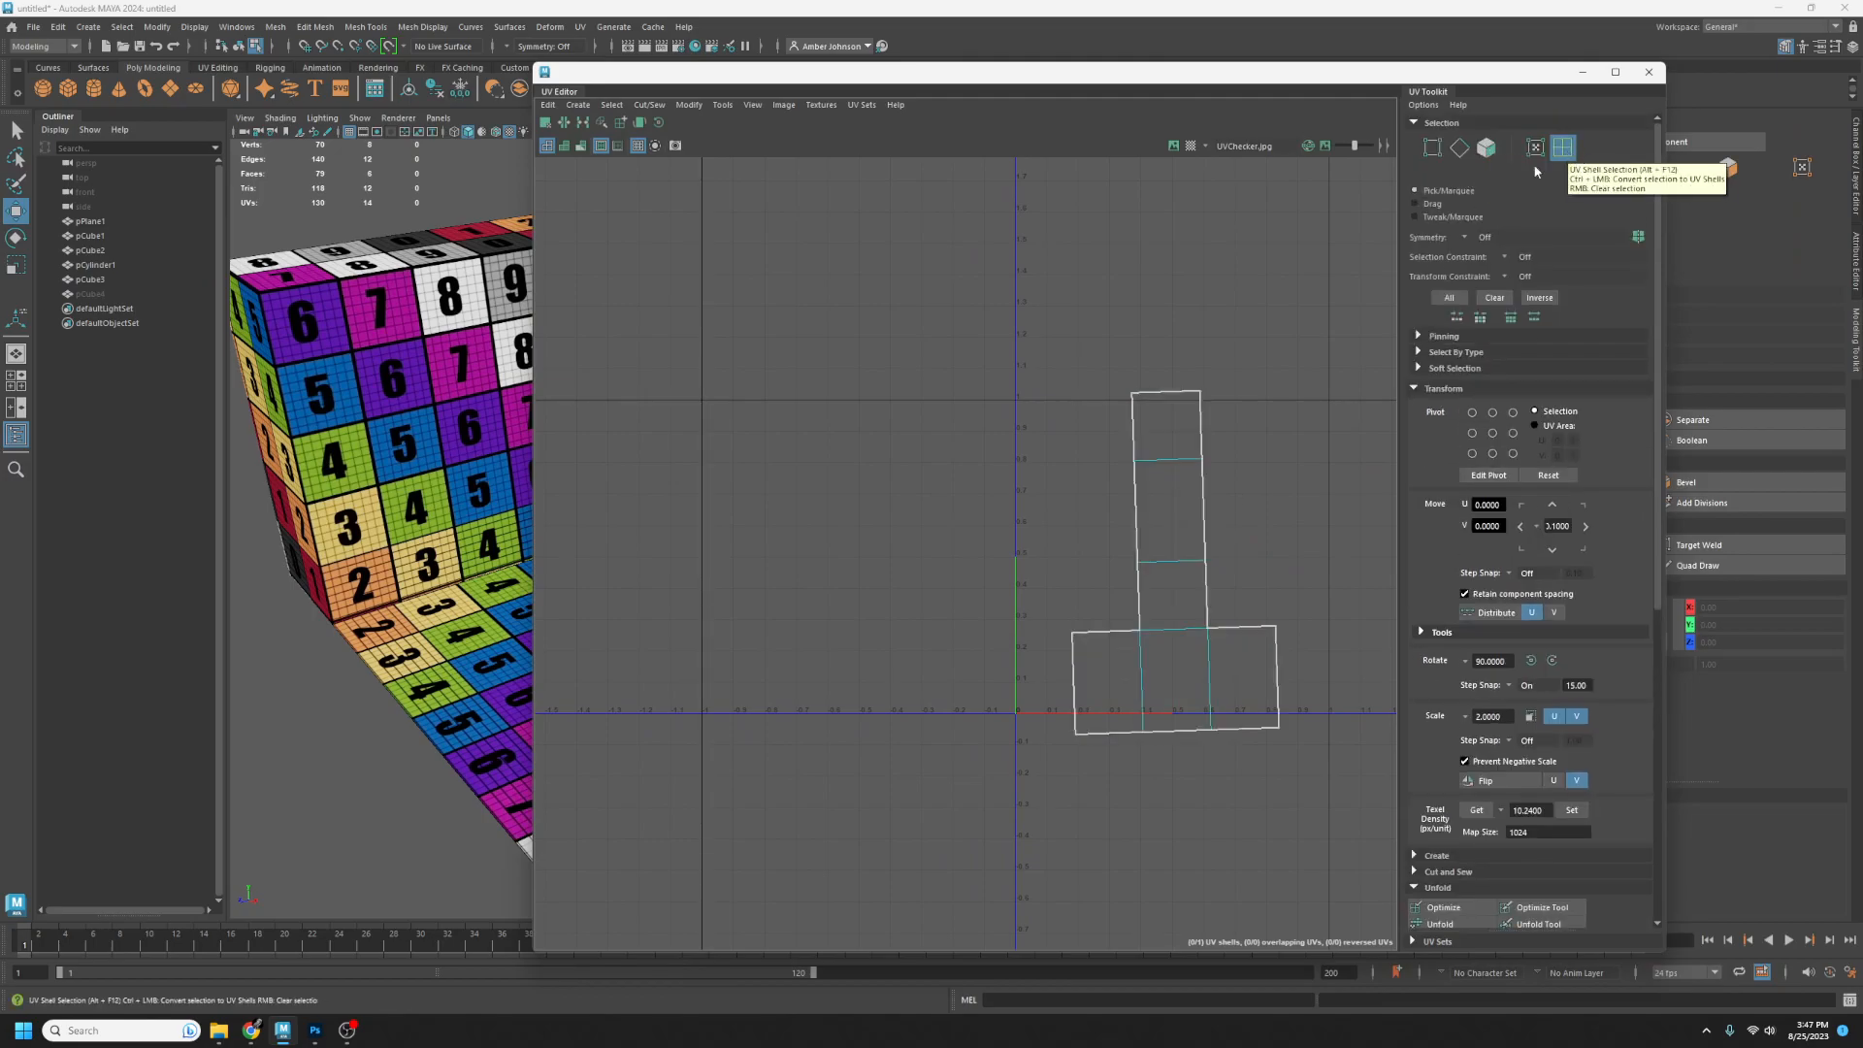
{"action": "left_click", "coordinate": [1165, 653]}
{"action": "left_click", "coordinate": [1256, 770]}
{"action": "scroll", "coordinate": [1271, 782], "scroll_direction": "up", "scroll_amount": 2}
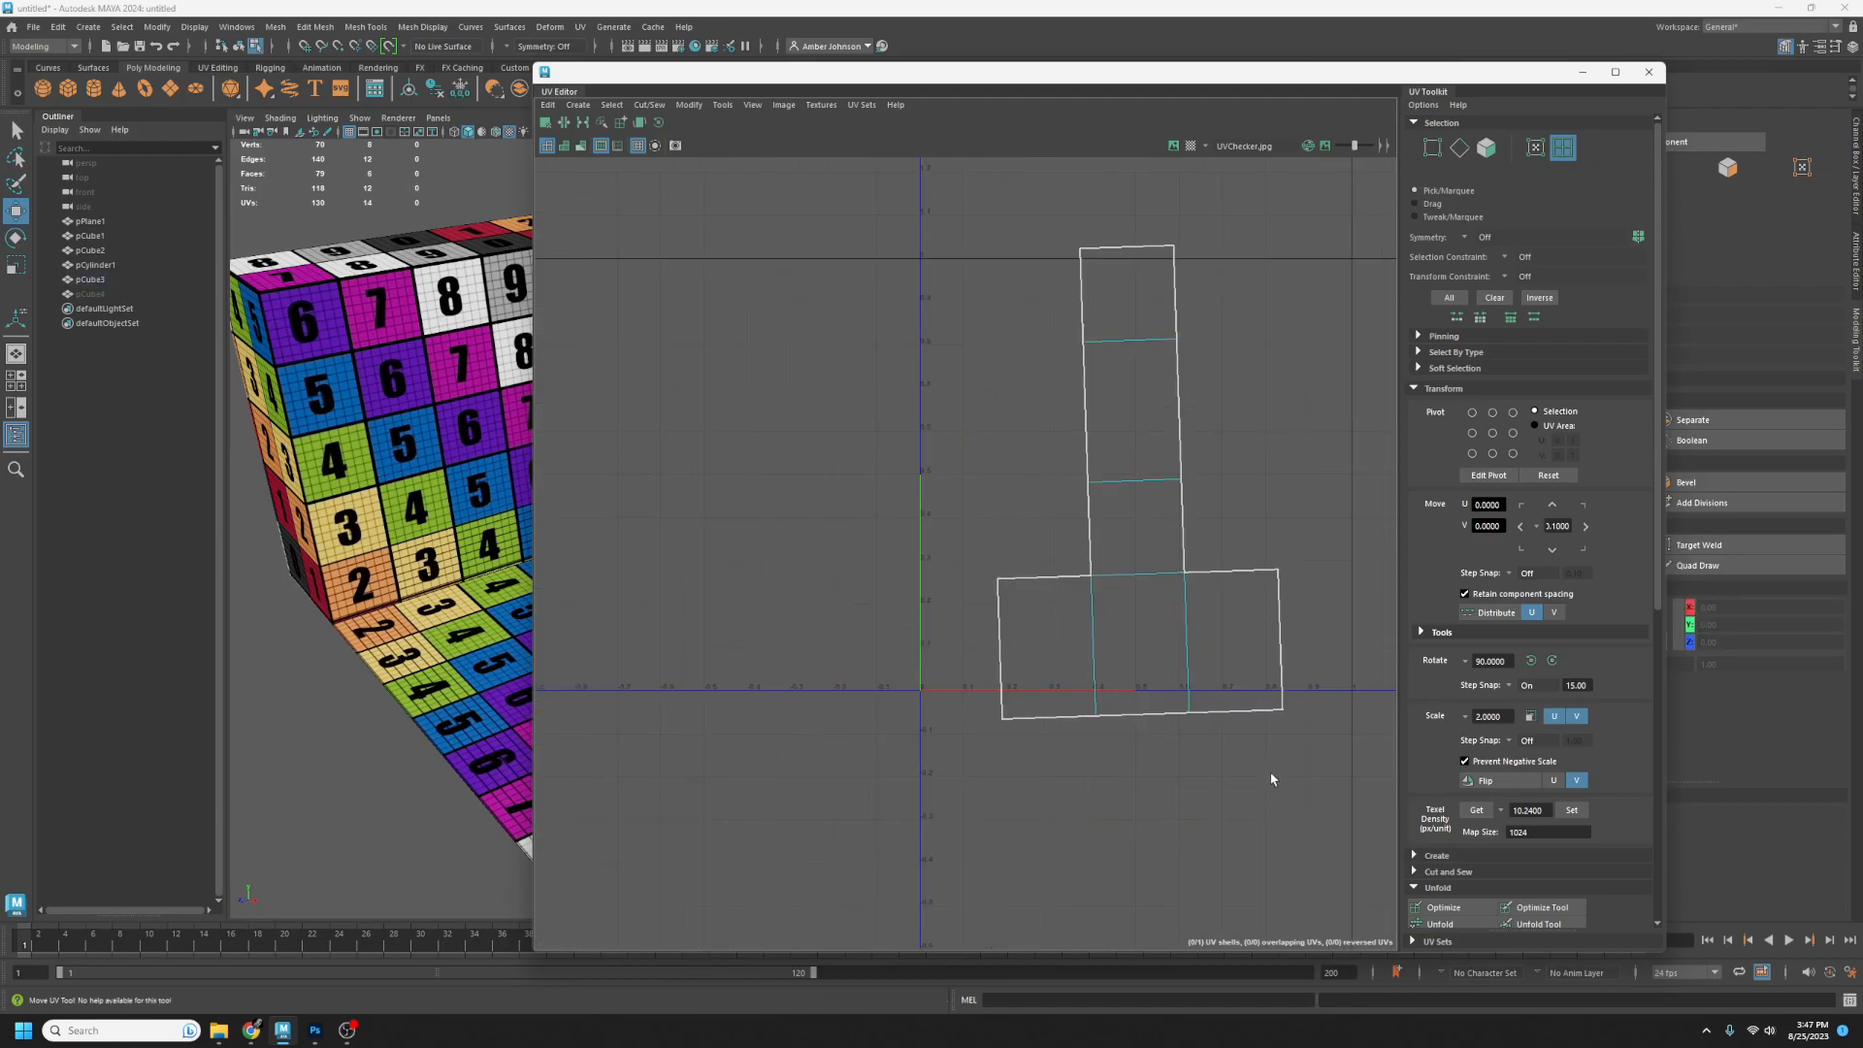
{"action": "left_click", "coordinate": [1142, 548]}
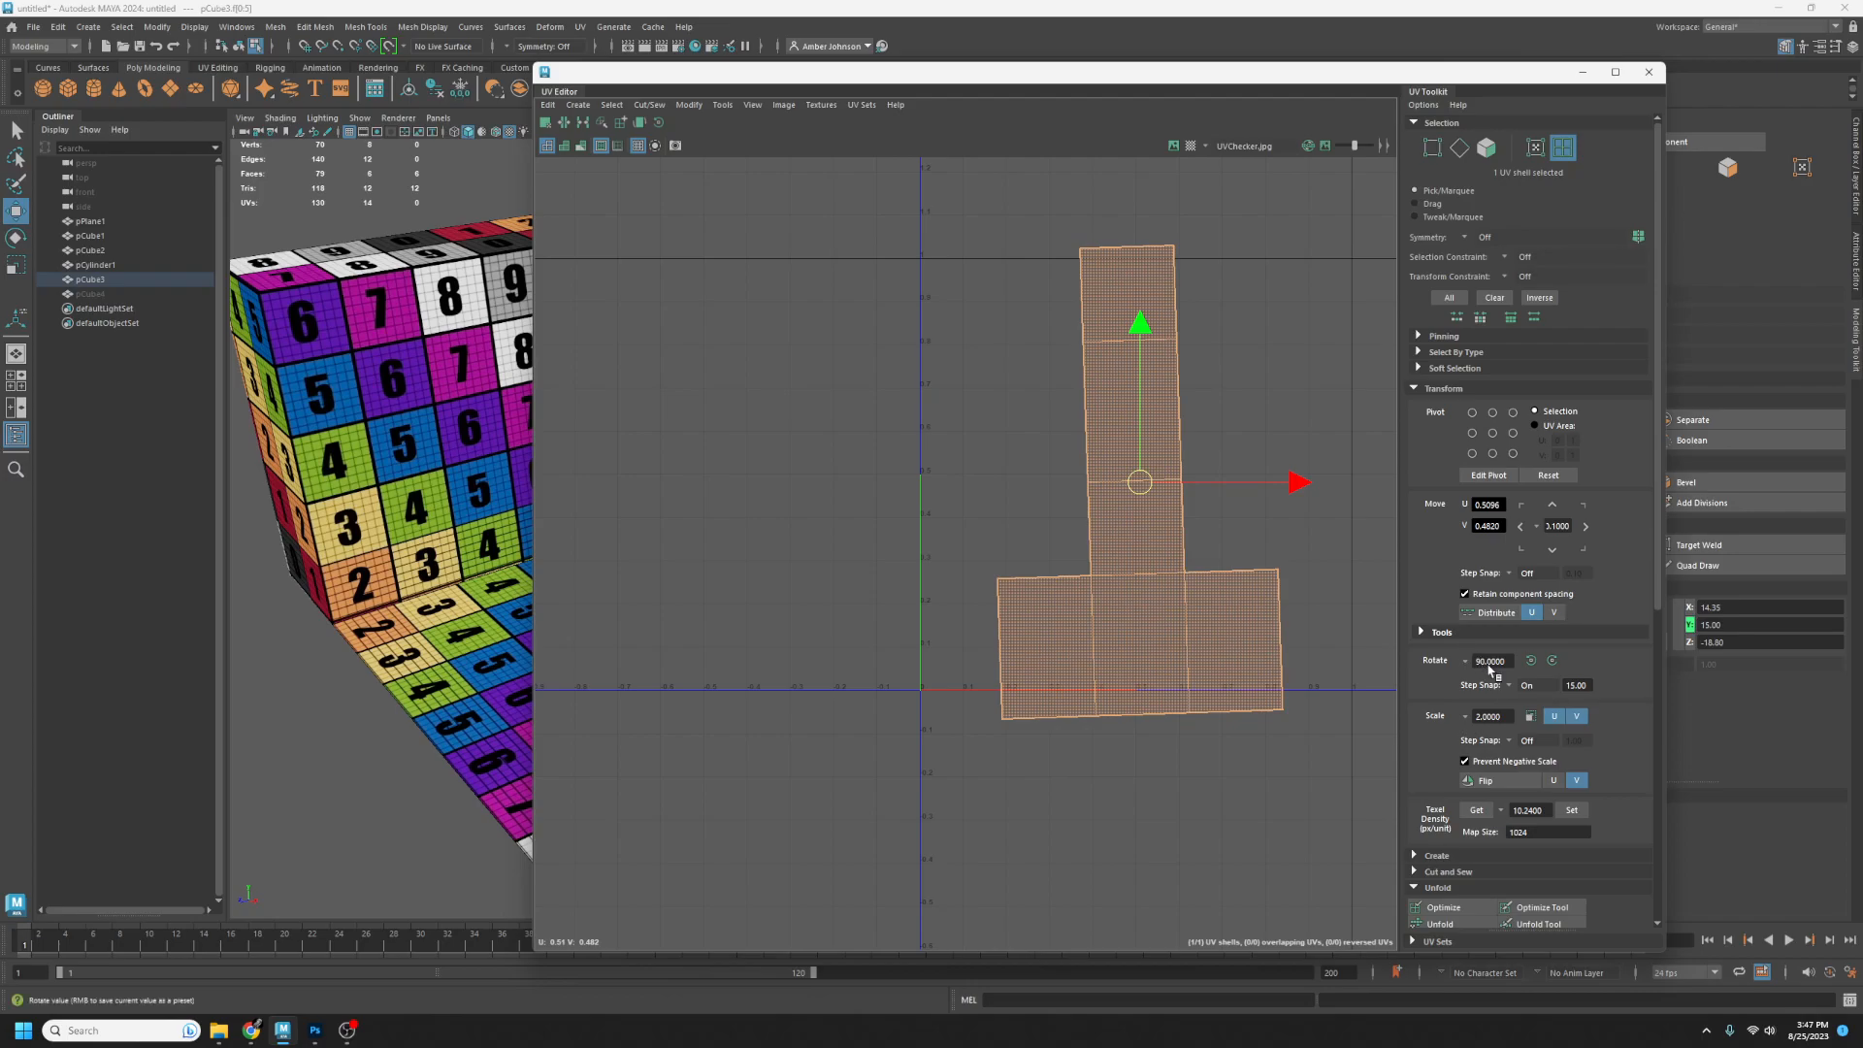
{"action": "key", "text": "r"}
{"action": "key", "text": "e"}
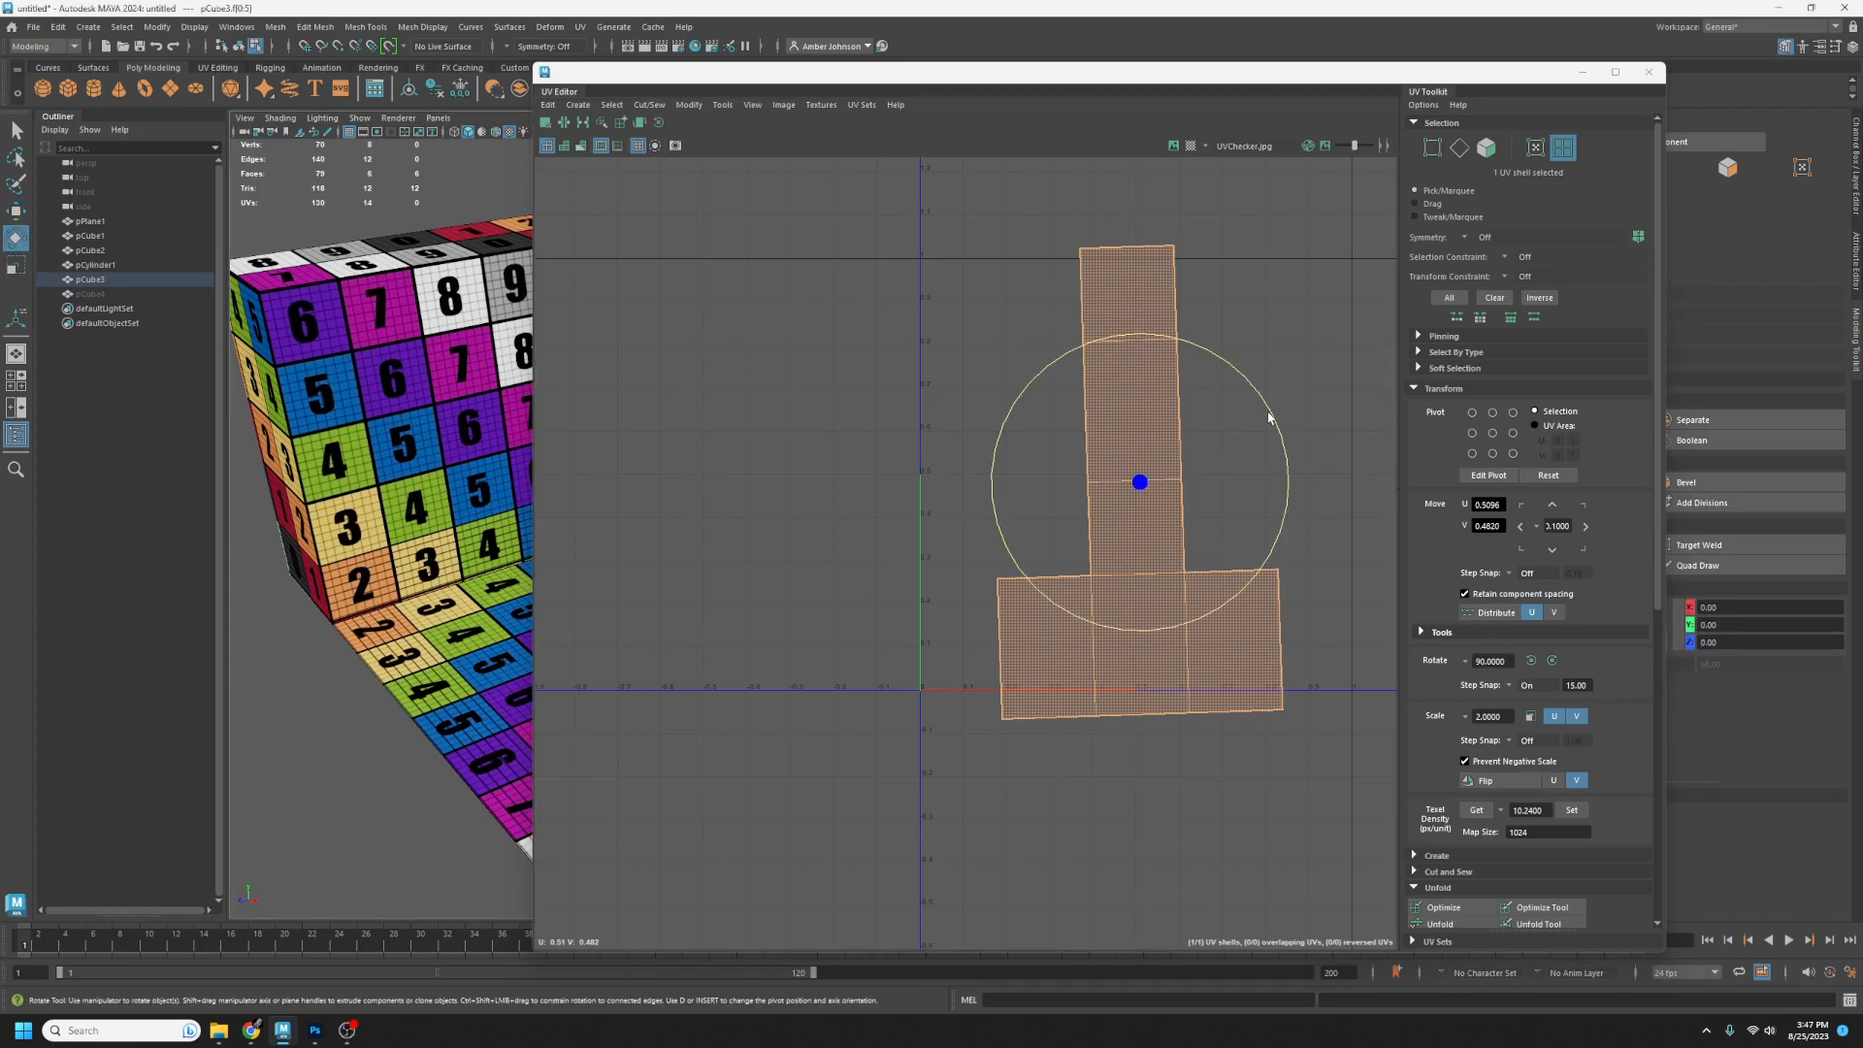
{"action": "mouse_move", "coordinate": [1270, 418]}
{"action": "left_mouse_down"}
{"action": "mouse_move", "coordinate": [1289, 475]}
{"action": "mouse_move", "coordinate": [1303, 401]}
{"action": "left_mouse_up"}
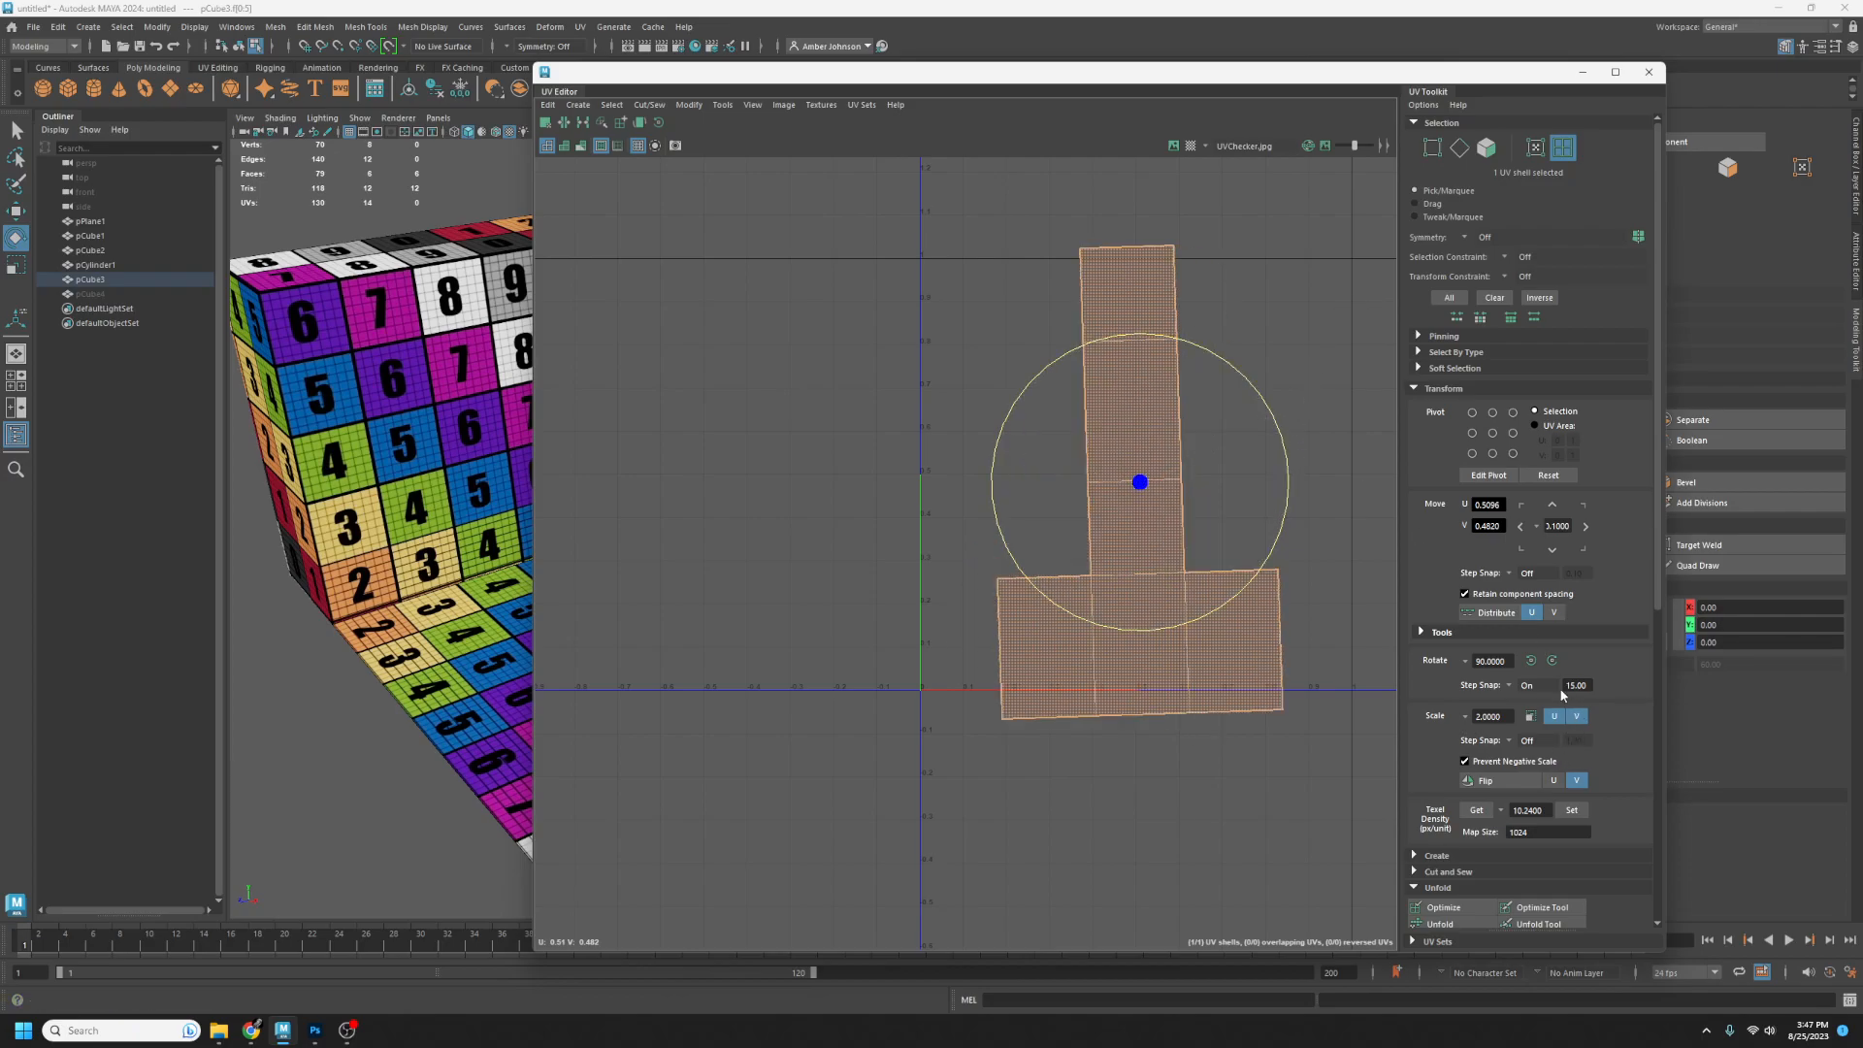
- Turn off rotation step snap and rotate the box's UV shell slightly by hand
{"action": "left_click", "coordinate": [1506, 686]}
{"action": "left_click", "coordinate": [1541, 701]}
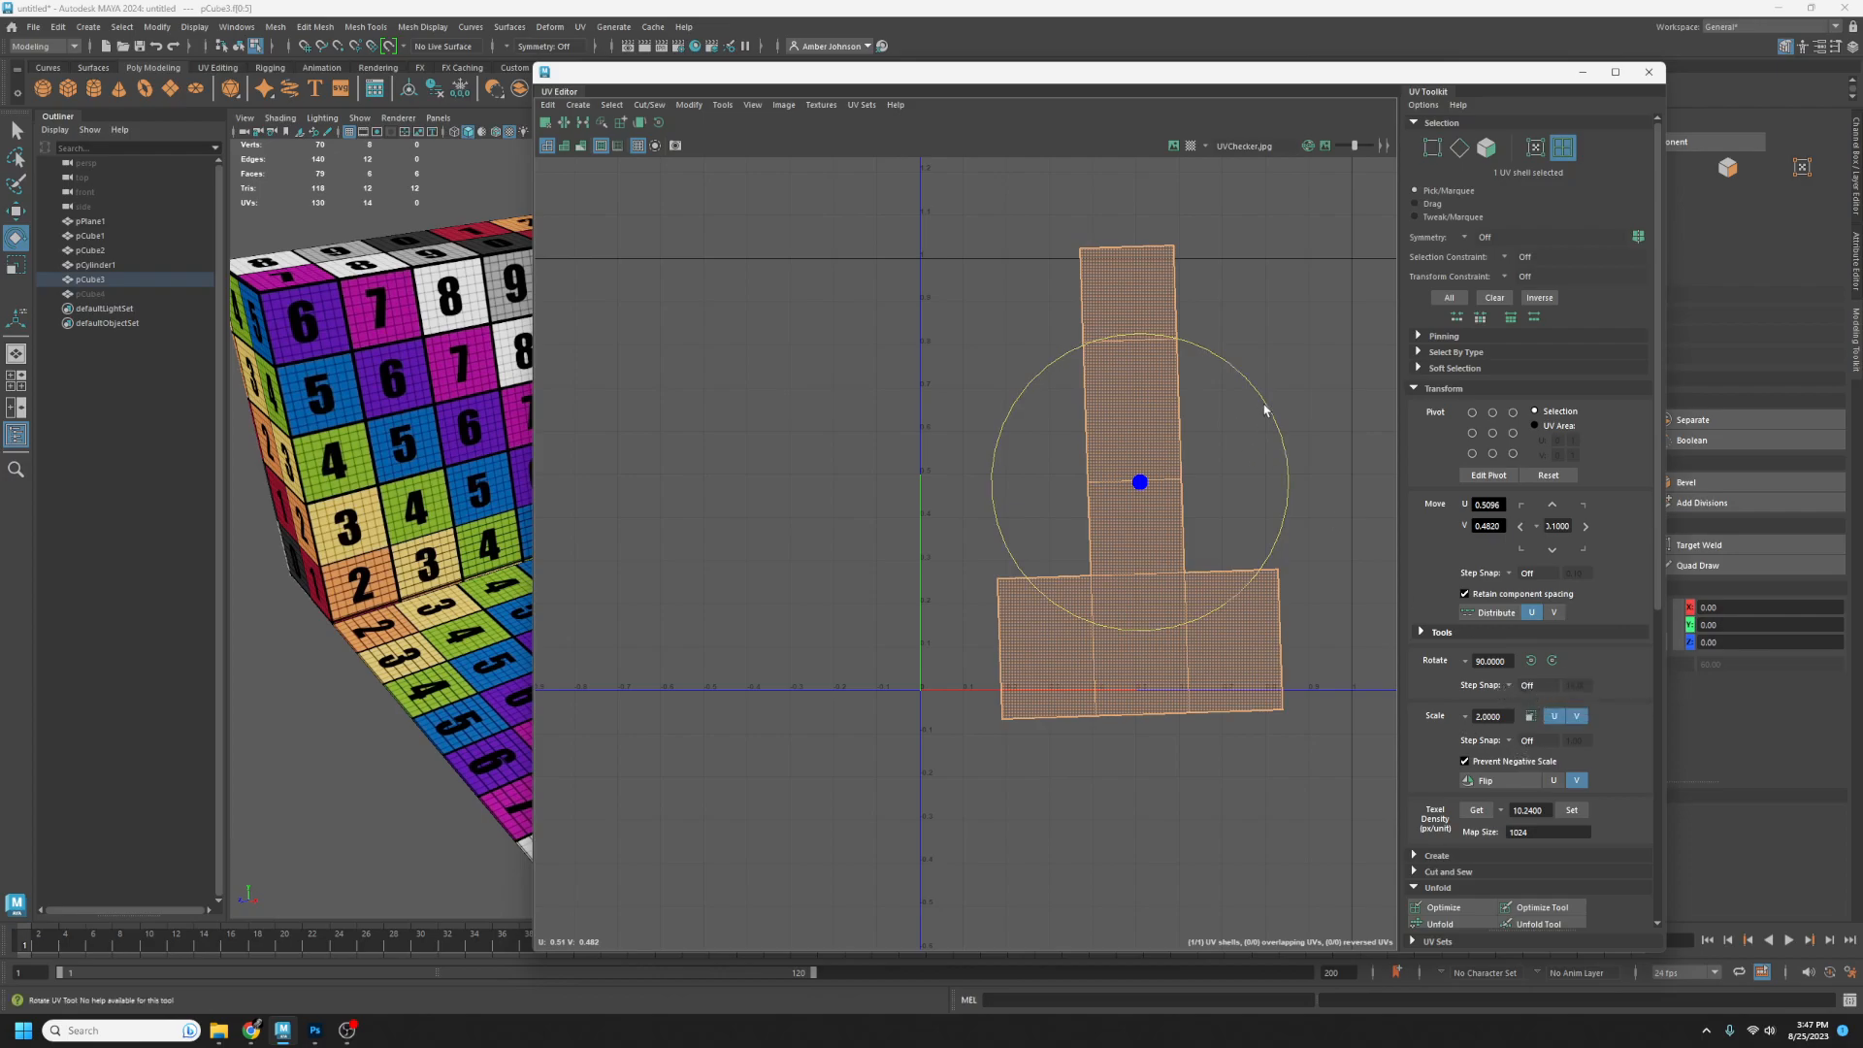
{"action": "left_click_drag", "start_coordinate": [1266, 409], "coordinate": [1275, 398]}
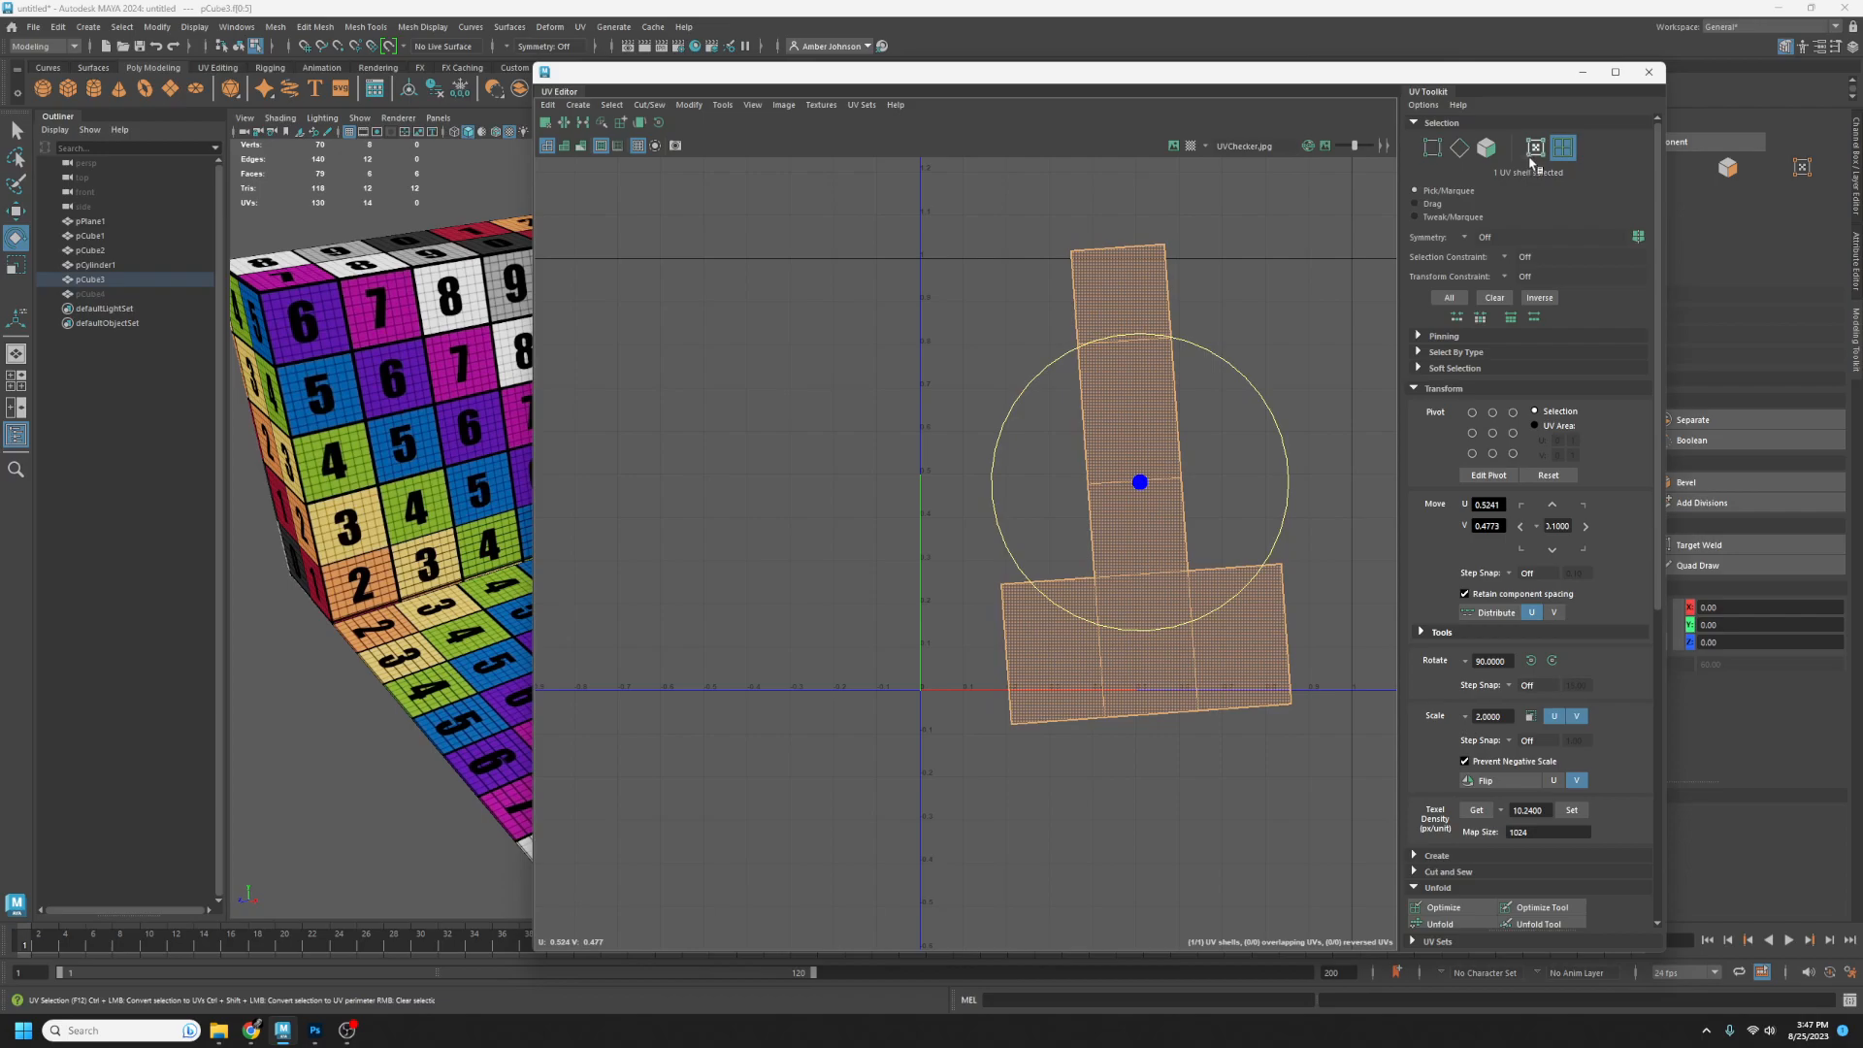
- Straighten the box's UV shell with Orient Shells and set its texel density to 10.24 px/unit
{"action": "key", "text": "w"}
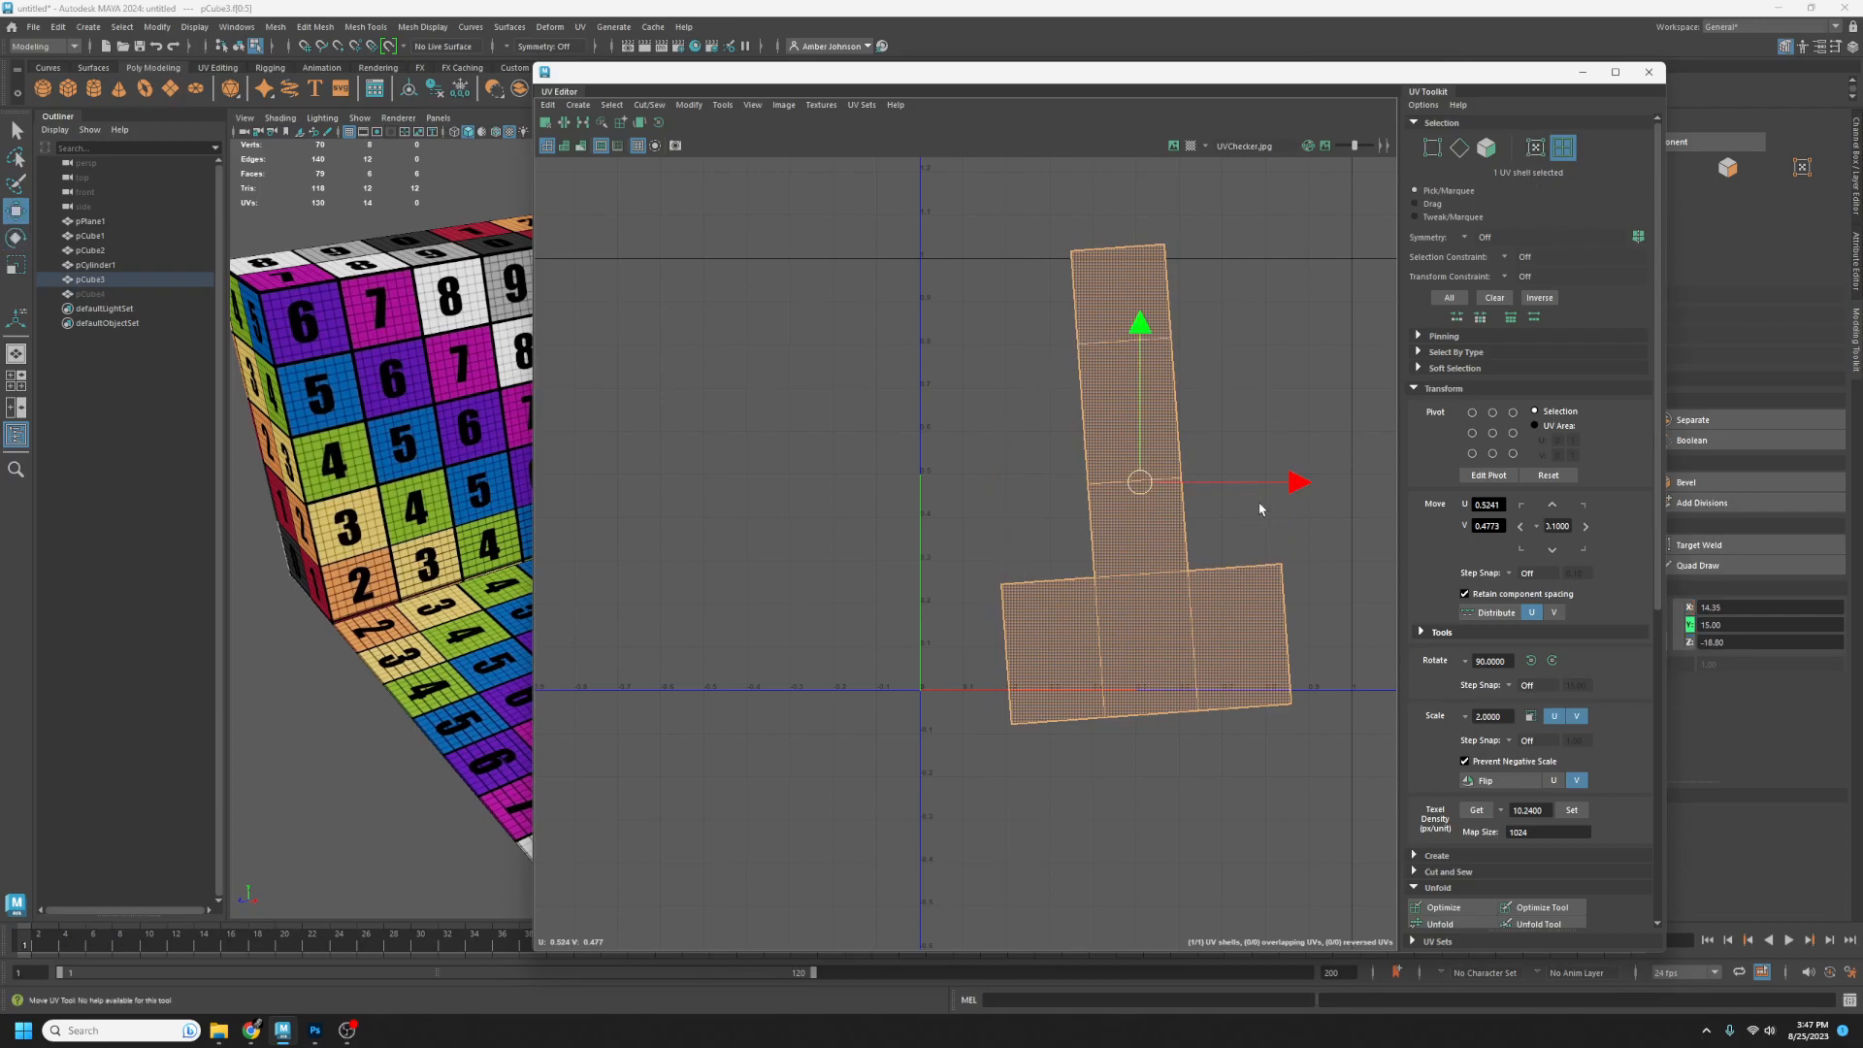
{"action": "scroll", "coordinate": [1558, 527], "scroll_direction": "down", "scroll_amount": 10}
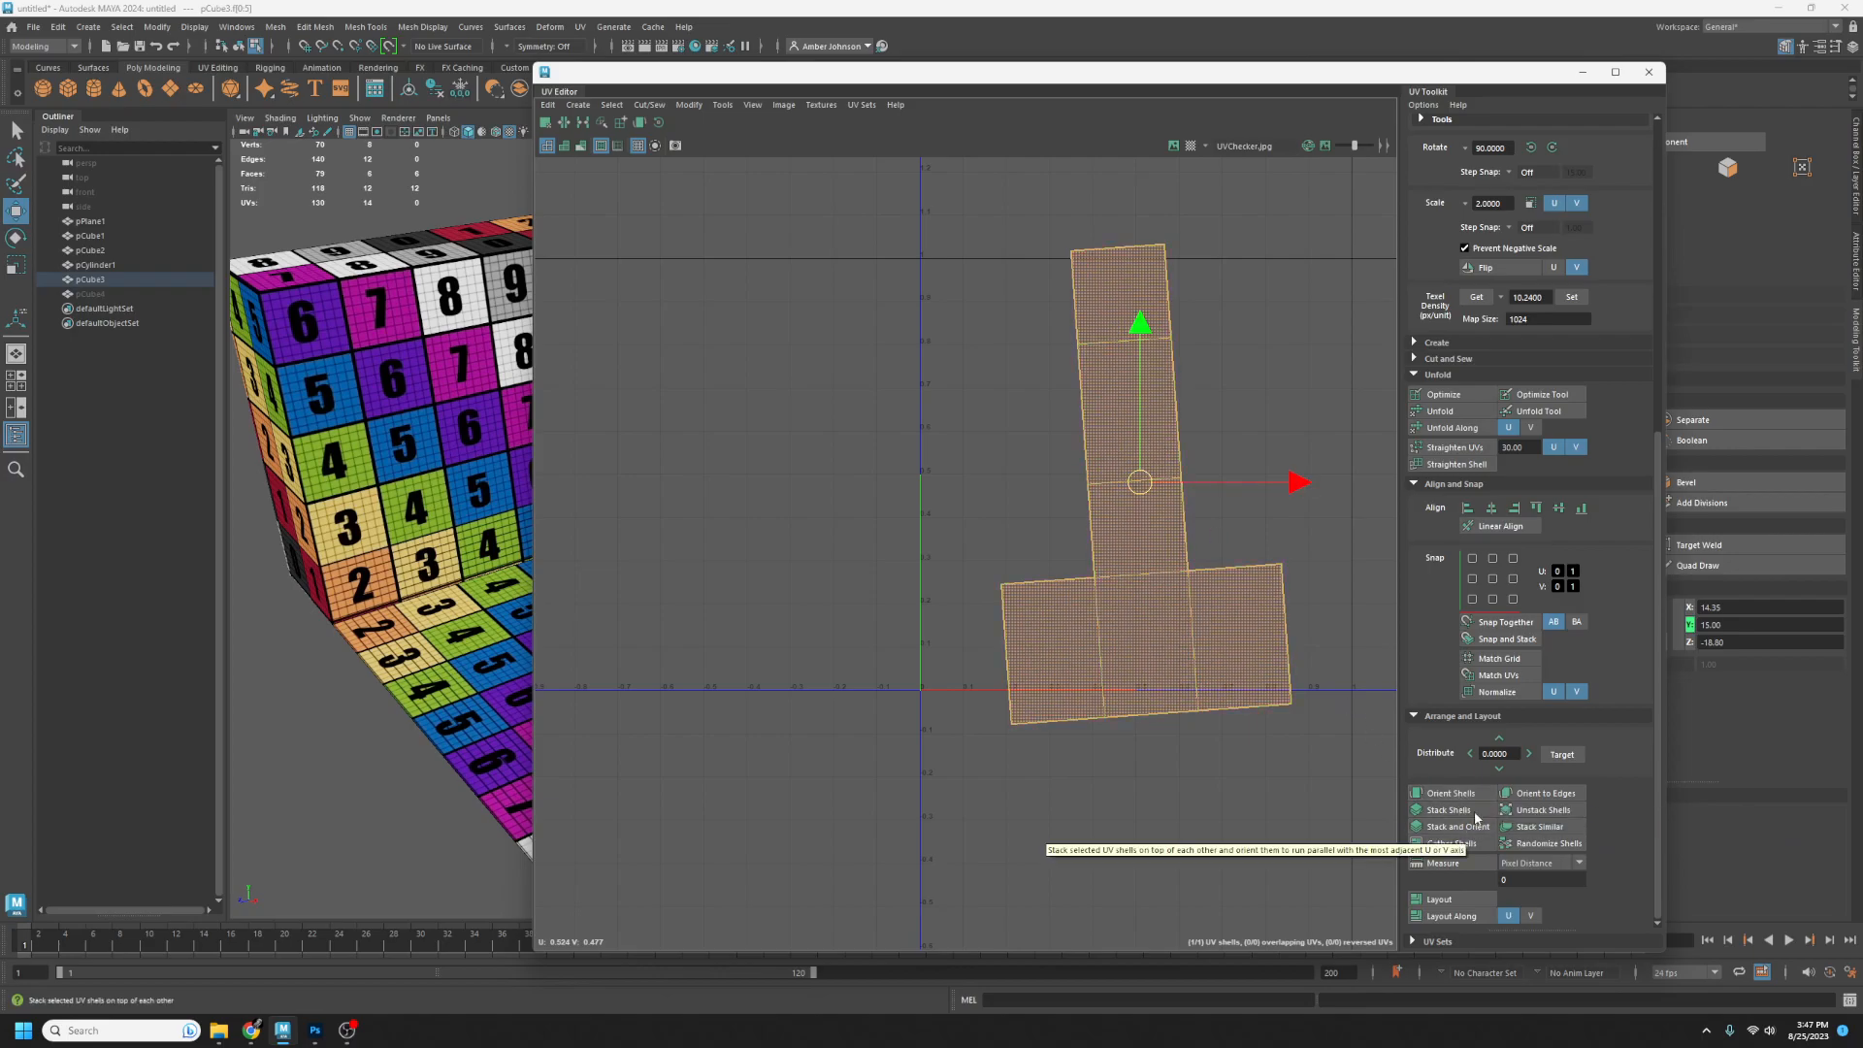
{"action": "left_click", "coordinate": [1472, 798]}
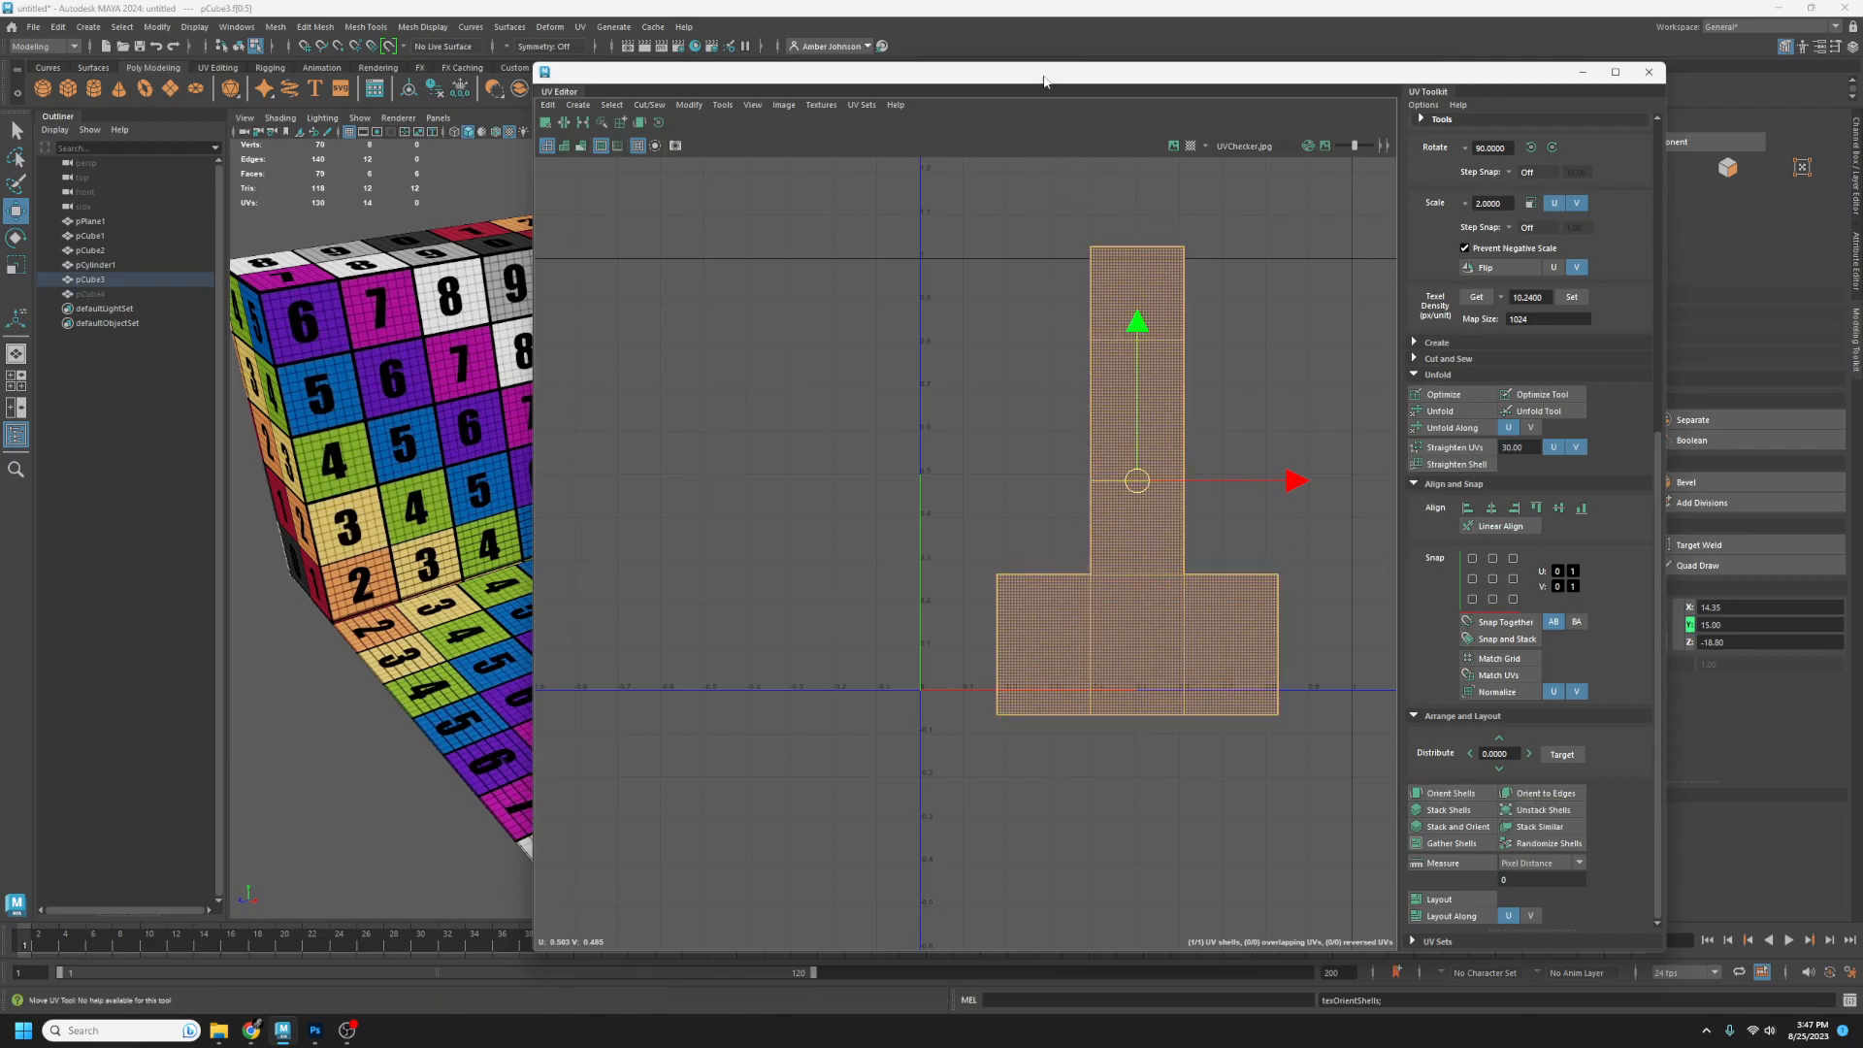
{"action": "mouse_move", "coordinate": [1043, 80]}
{"action": "left_mouse_down"}
{"action": "mouse_move", "coordinate": [1370, 110]}
{"action": "mouse_move", "coordinate": [1341, 155]}
{"action": "mouse_move", "coordinate": [1095, 81]}
{"action": "mouse_move", "coordinate": [1628, 124]}
{"action": "mouse_move", "coordinate": [1696, 100]}
{"action": "mouse_move", "coordinate": [1642, 136]}
{"action": "mouse_move", "coordinate": [1664, 111]}
{"action": "mouse_move", "coordinate": [1029, 80]}
{"action": "left_mouse_up"}
{"action": "scroll", "coordinate": [1572, 435], "scroll_direction": "up", "scroll_amount": 3}
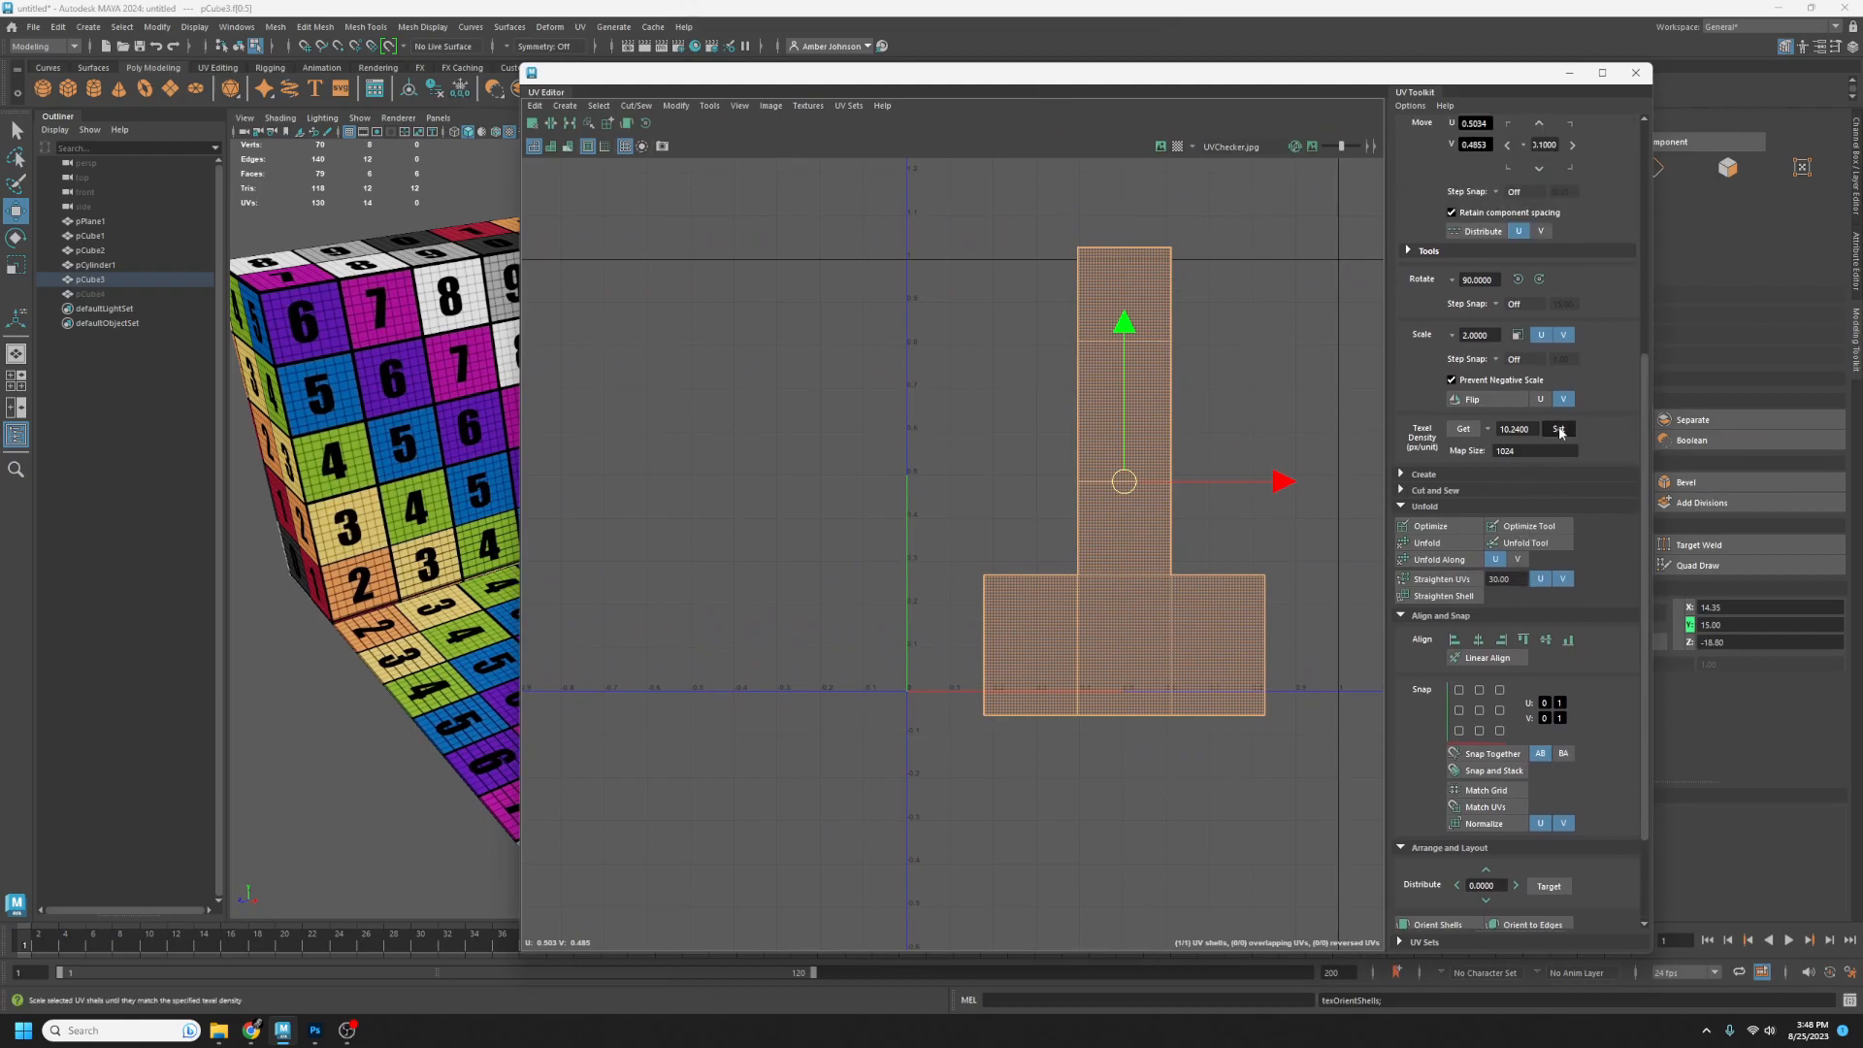
{"action": "left_click", "coordinate": [1558, 430]}
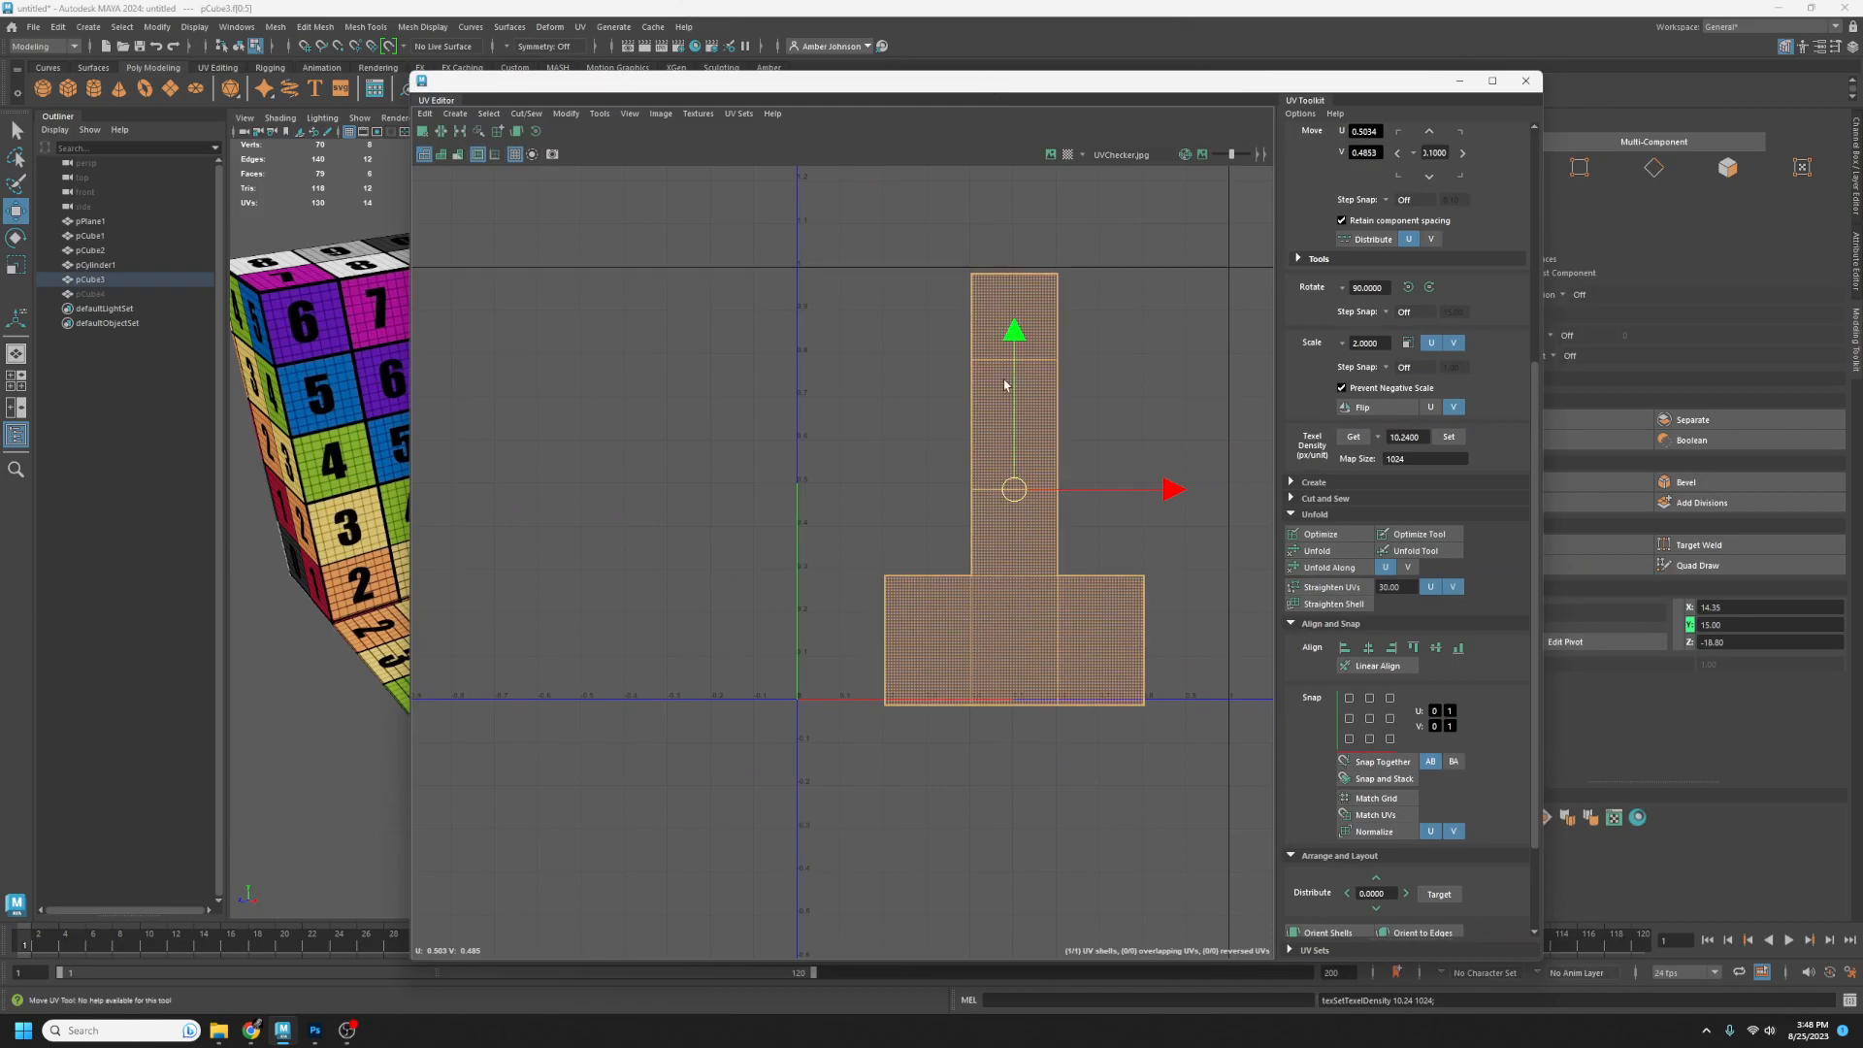
- Detach the second face from the top of the box's UV column and place it left of the bottom row
{"action": "scroll", "coordinate": [1425, 210], "scroll_direction": "up", "scroll_amount": 5}
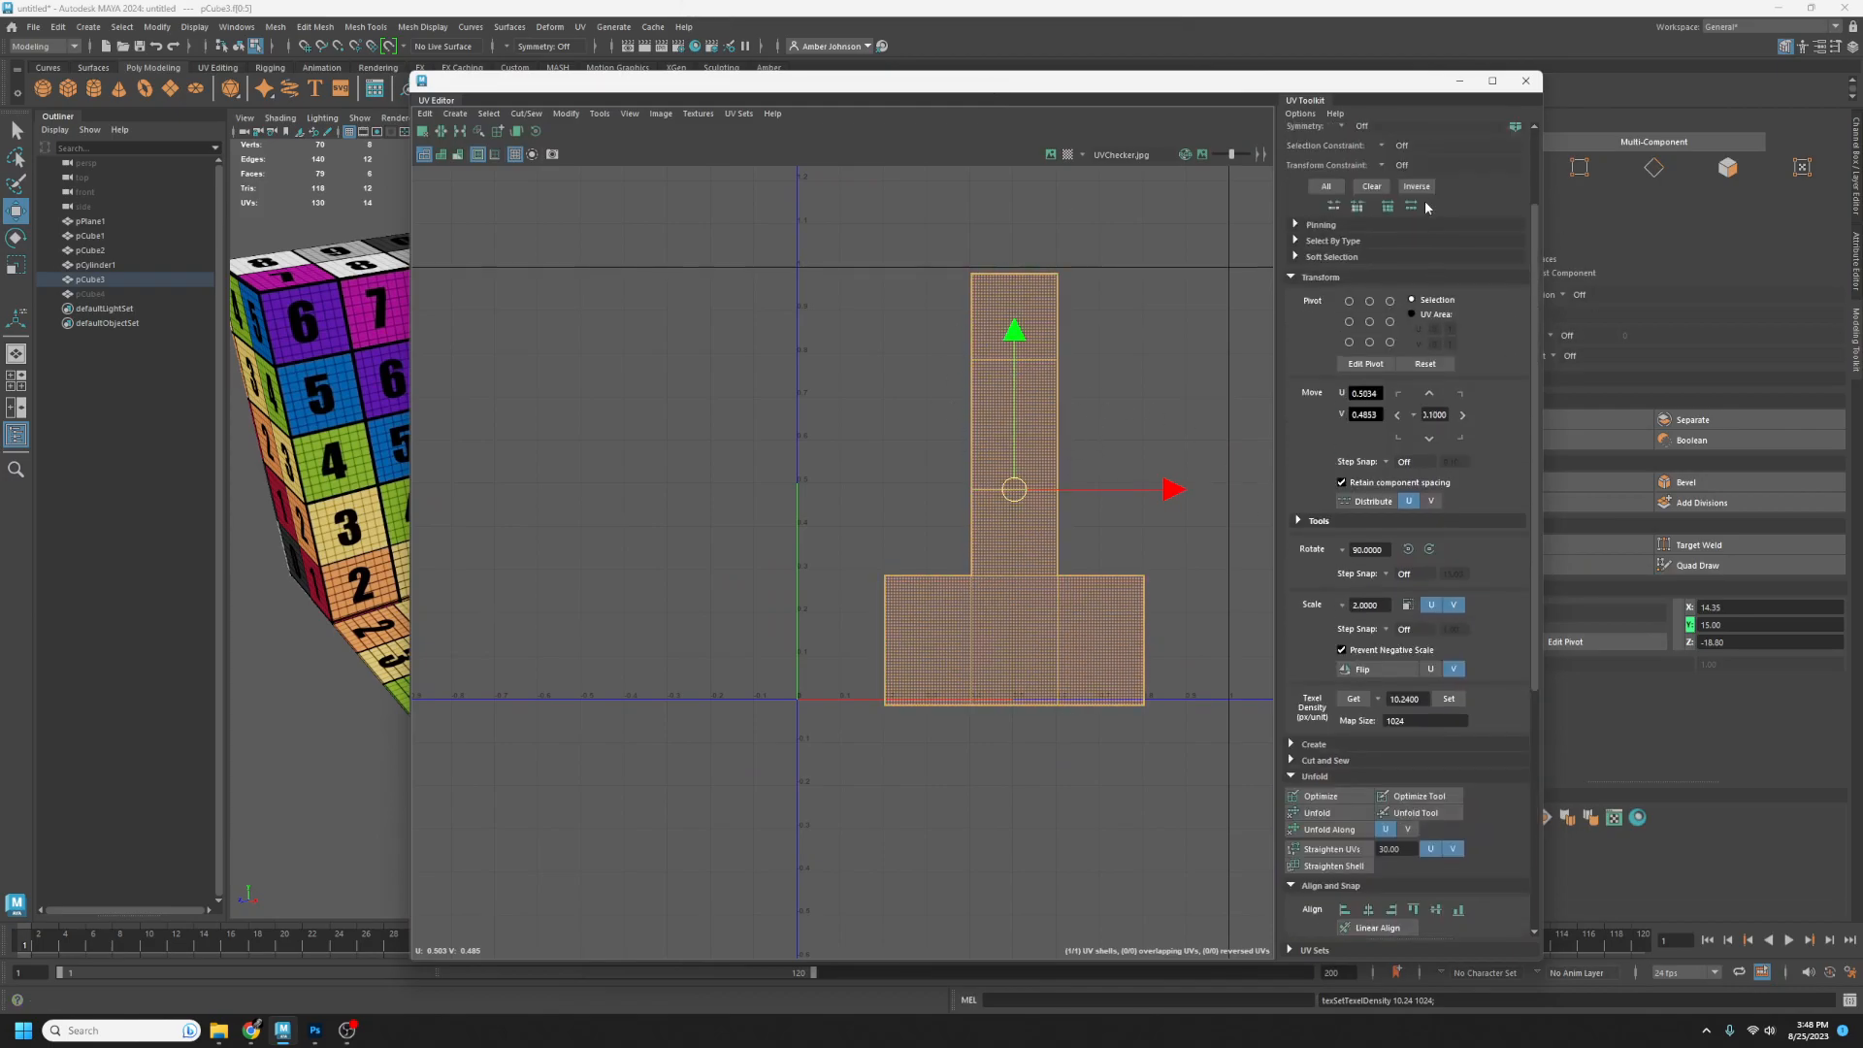
{"action": "key", "text": "F11"}
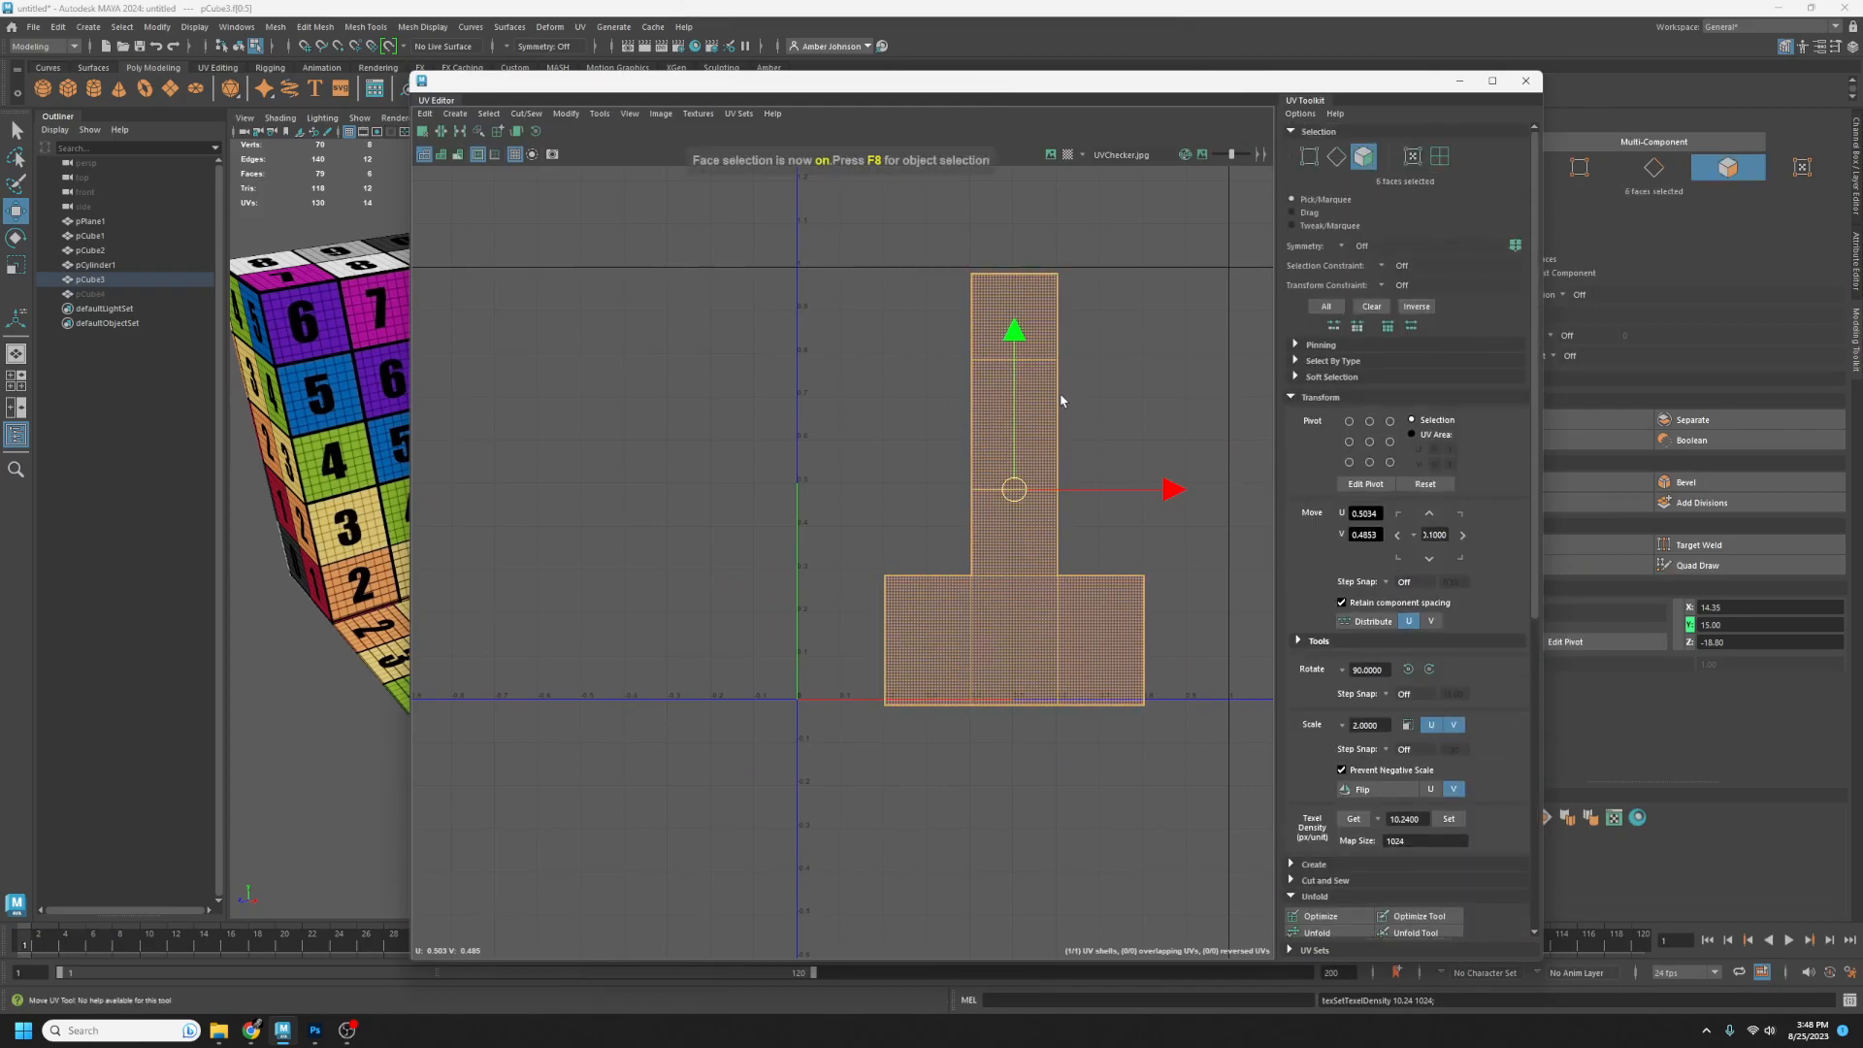
{"action": "left_click", "coordinate": [1044, 411]}
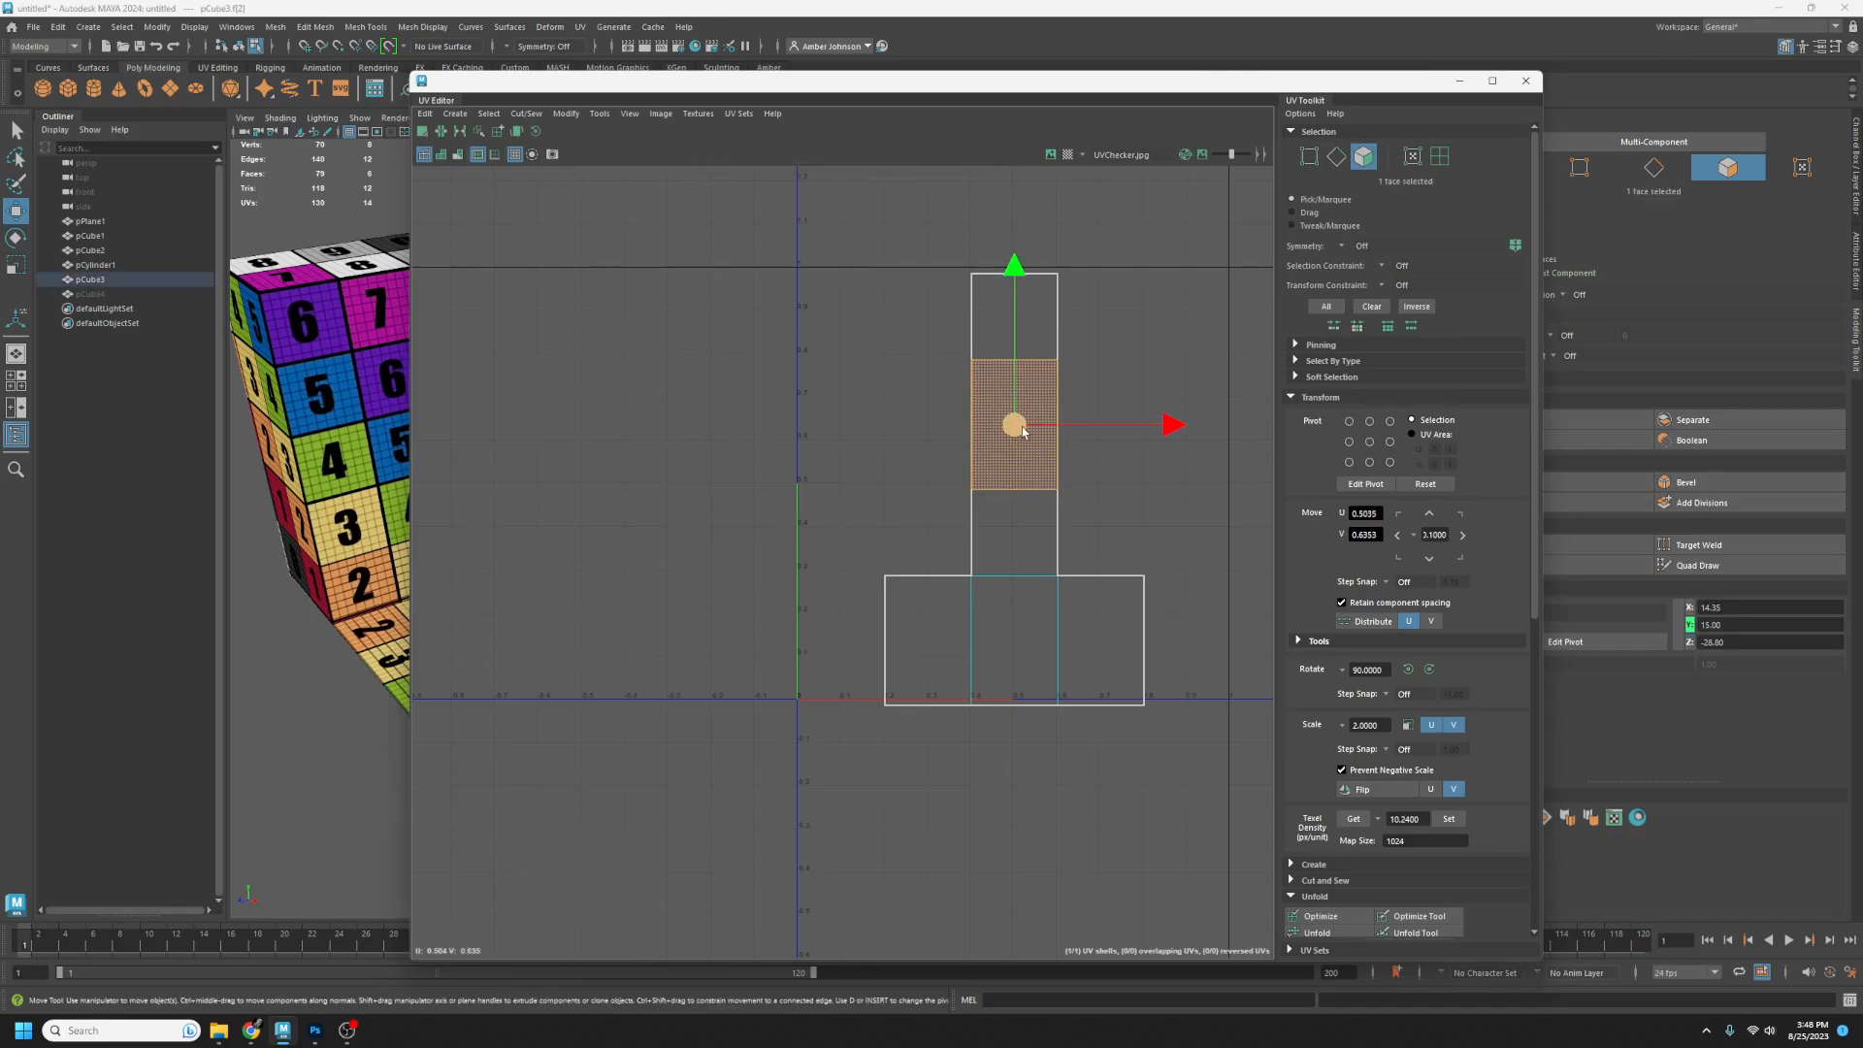
{"action": "key", "text": "ctrl+shift+x"}
{"action": "left_click_drag", "start_coordinate": [1007, 429], "coordinate": [822, 648]}
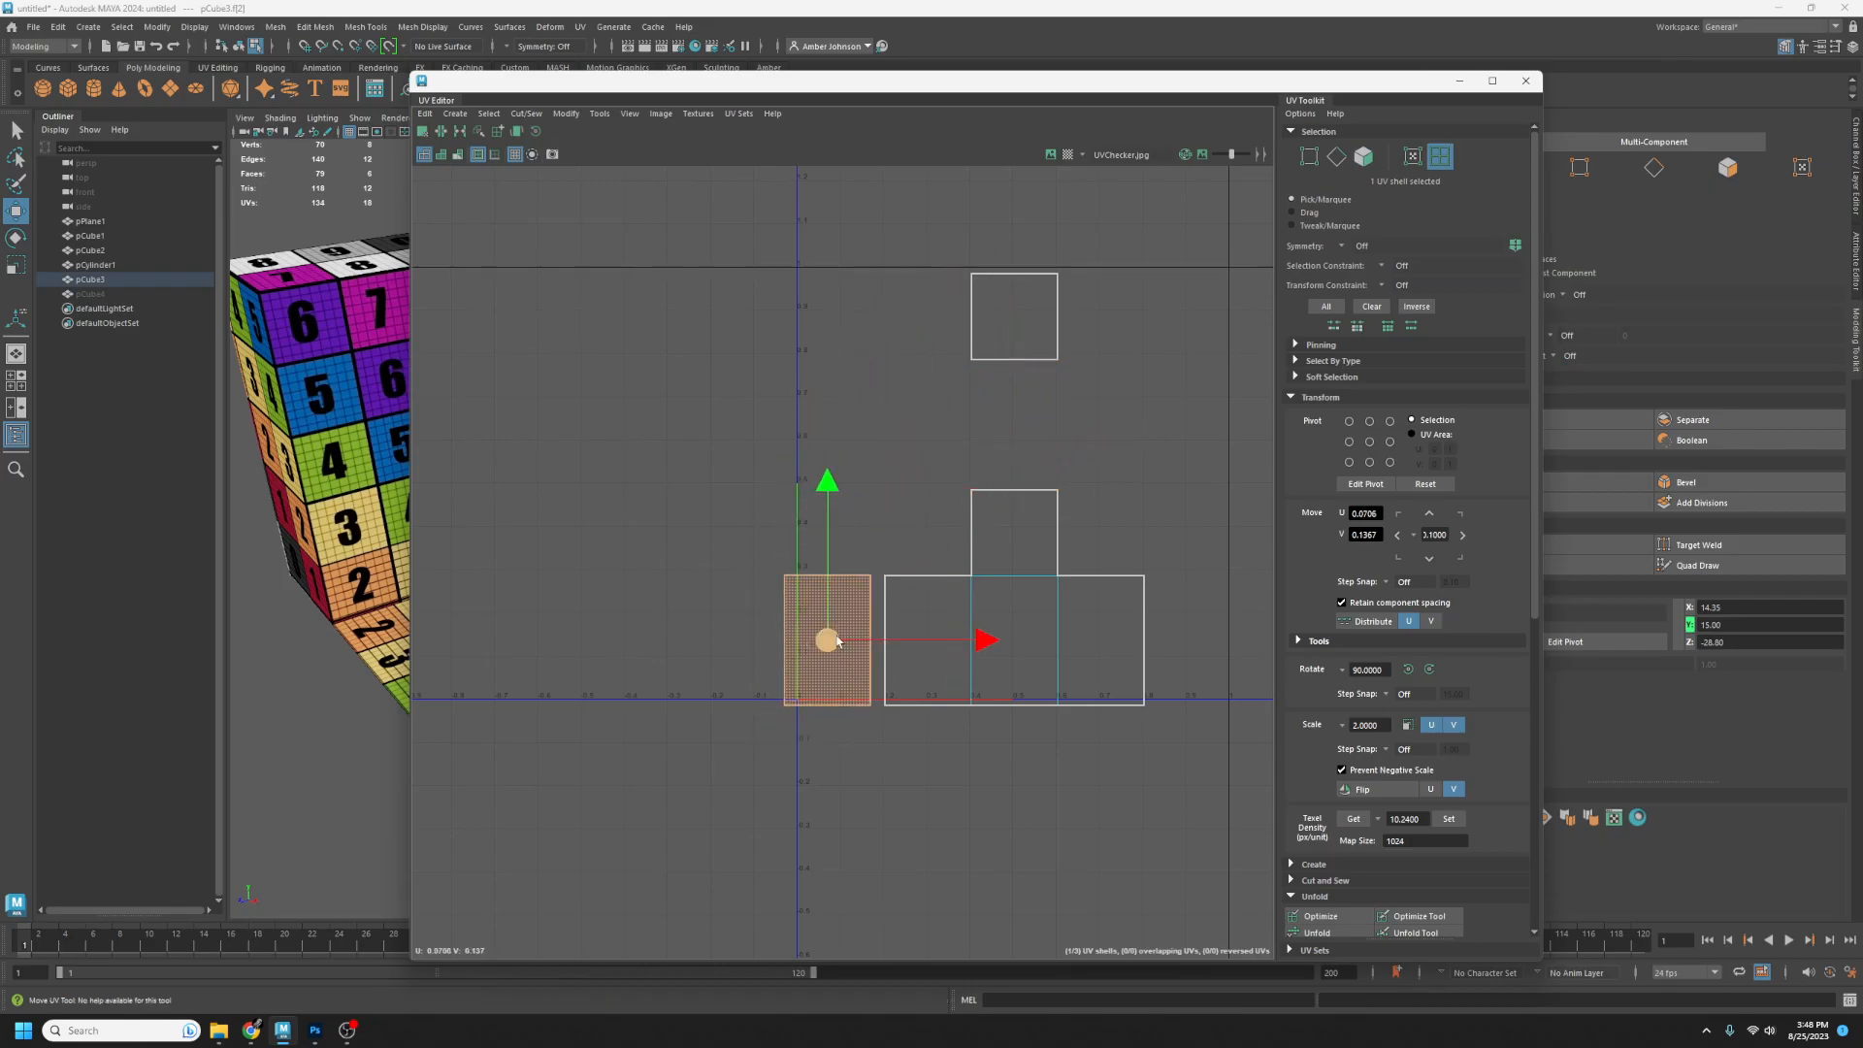
- Move and sew the detached face onto the left edge of the box's bottom UV row
{"action": "left_click", "coordinate": [1336, 156]}
{"action": "left_click", "coordinate": [889, 626]}
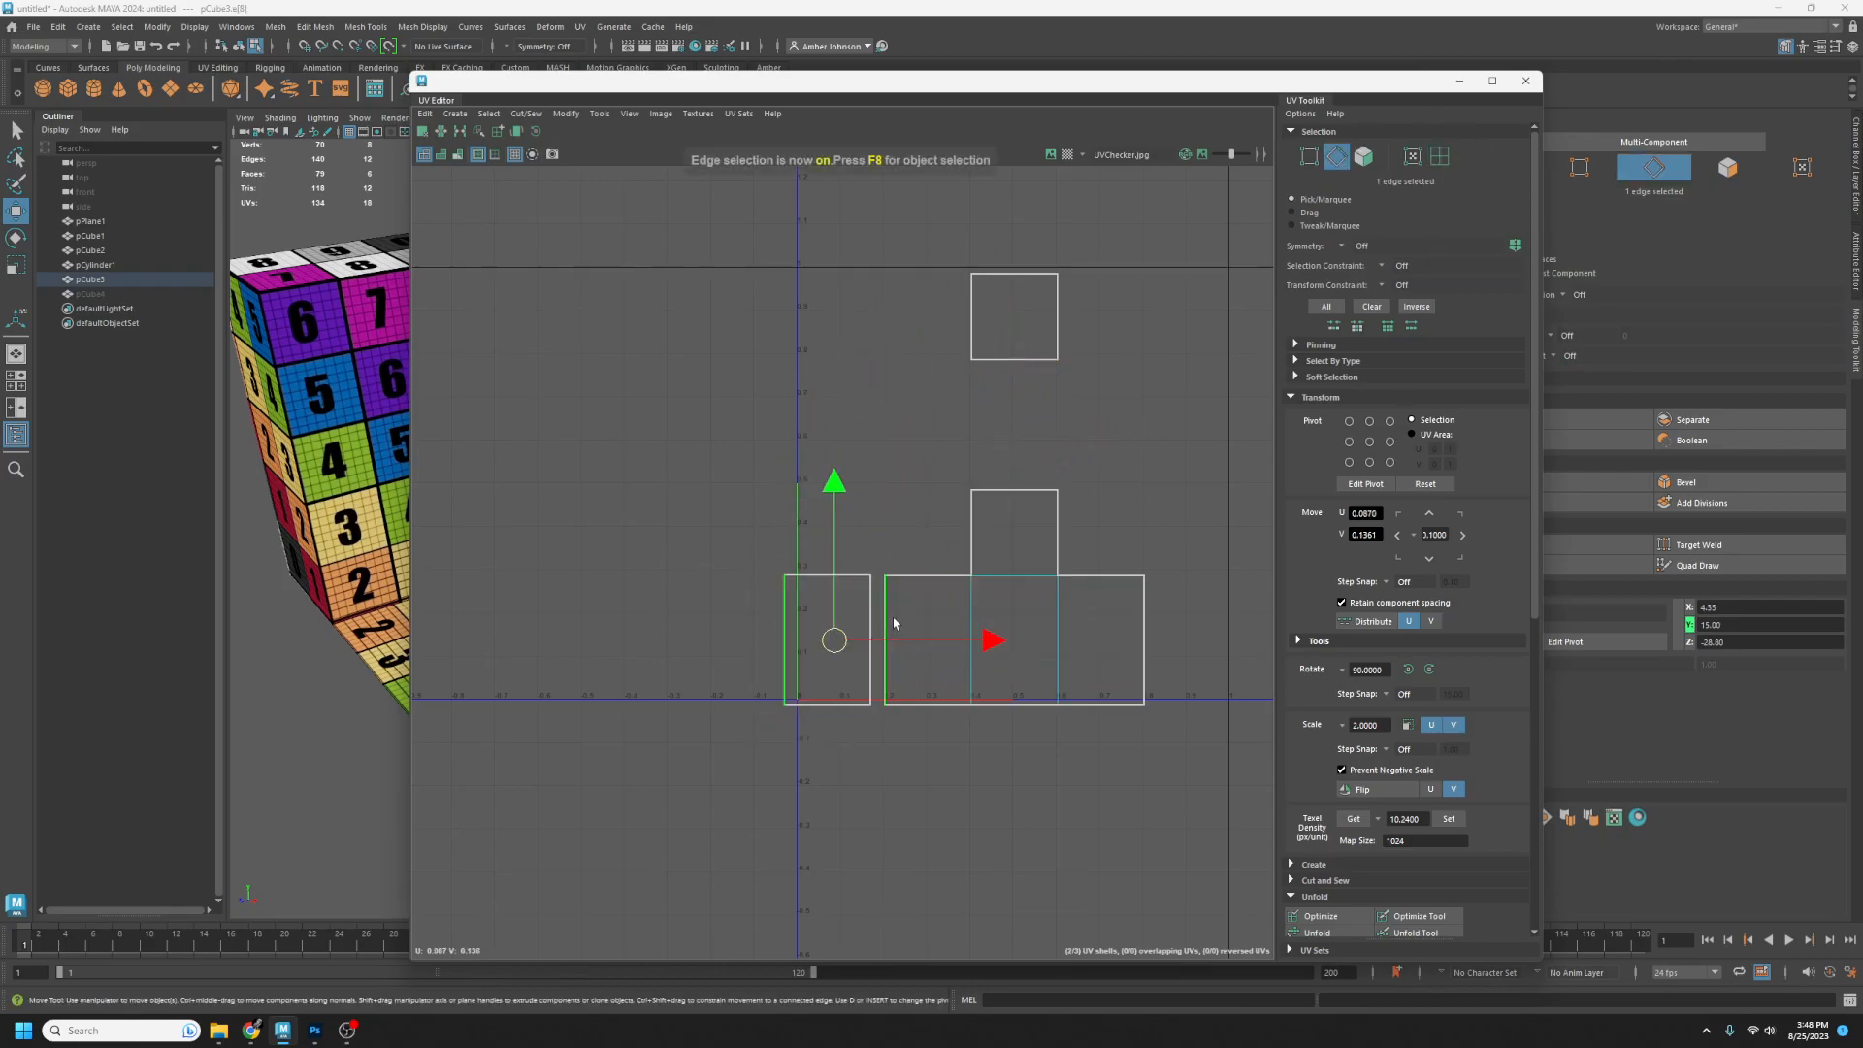
{"action": "right_click_drag", "start_coordinate": [888, 621], "coordinate": [992, 843]}
- Move the box's large UV shell horizontally to about U 0.18, V 0.24 and inspect the checkers from several sides of the box
{"action": "left_click_drag", "start_coordinate": [1011, 73], "coordinate": [1824, 157]}
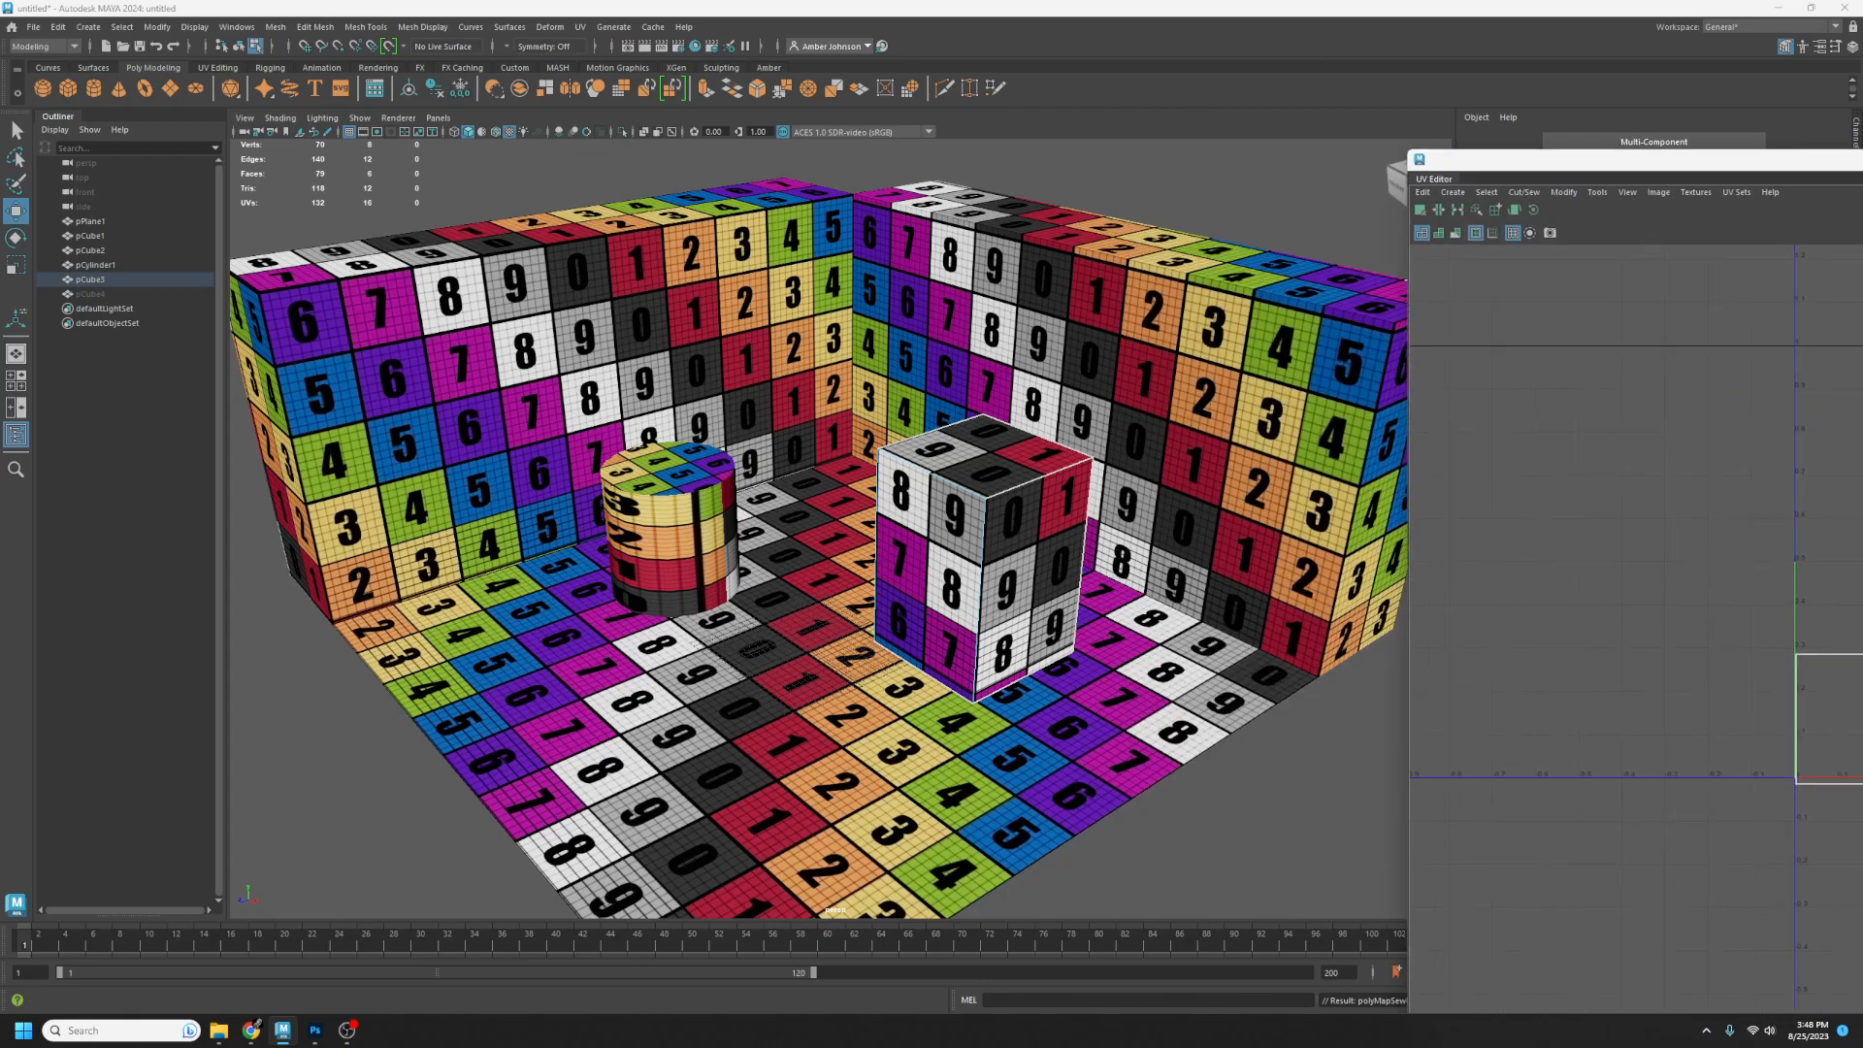
{"action": "key", "text": "alt+F12"}
{"action": "left_click", "coordinate": [982, 524]}
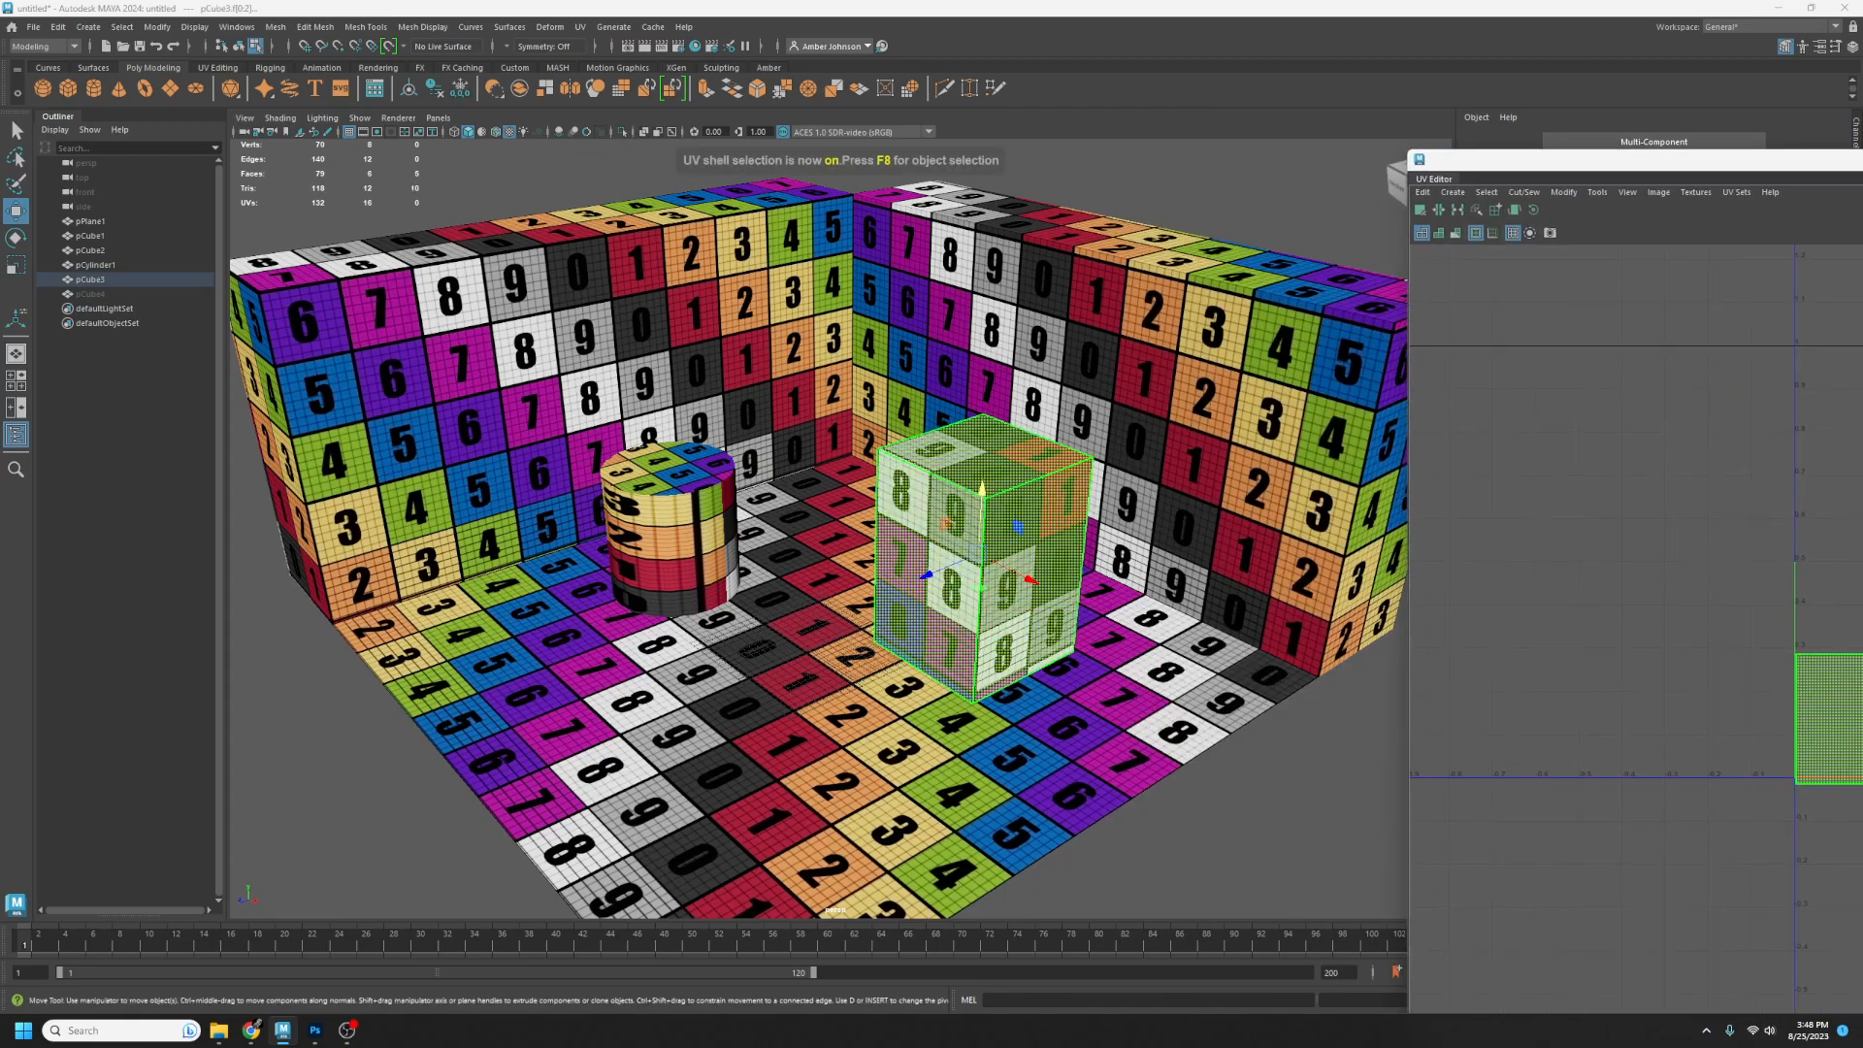
{"action": "left_click_drag", "start_coordinate": [1862, 719], "coordinate": [1765, 719]}
{"action": "left_click_drag", "start_coordinate": [1217, 648], "coordinate": [972, 563], "text": "alt"}
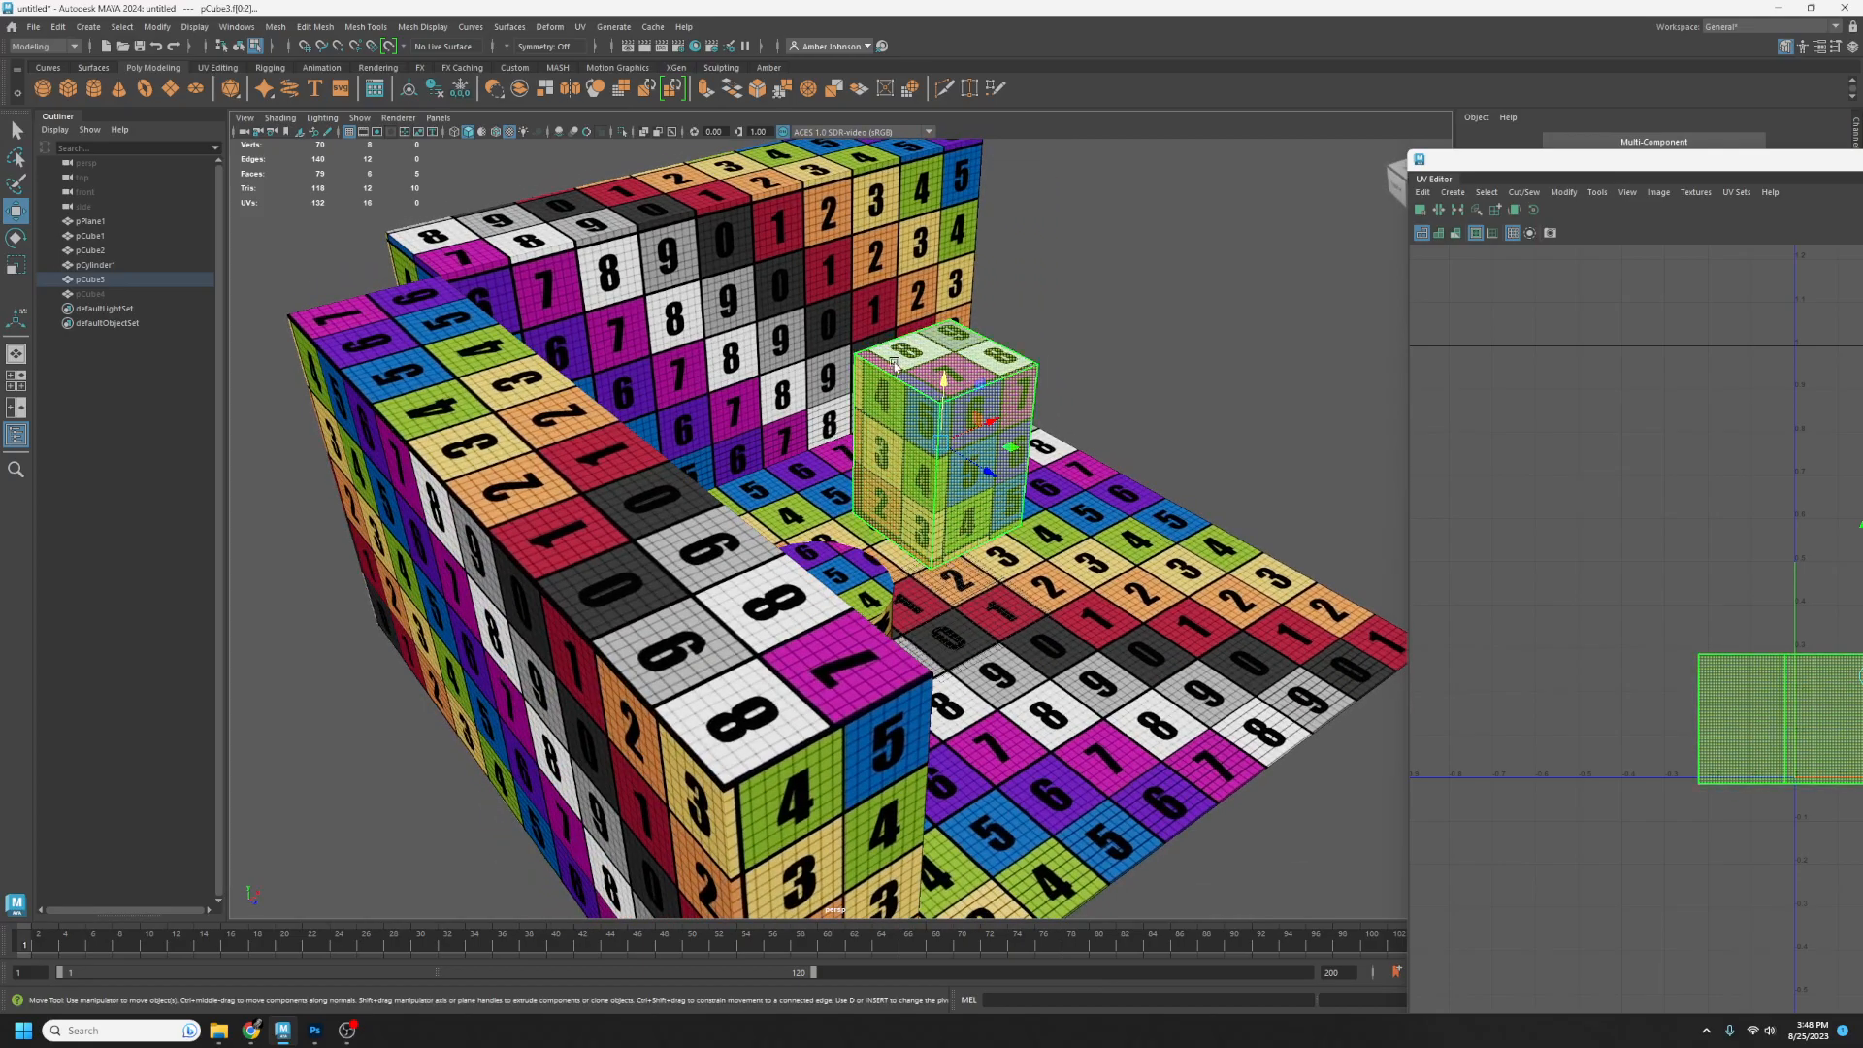
{"action": "left_click_drag", "start_coordinate": [859, 464], "coordinate": [1824, 652], "text": "alt"}
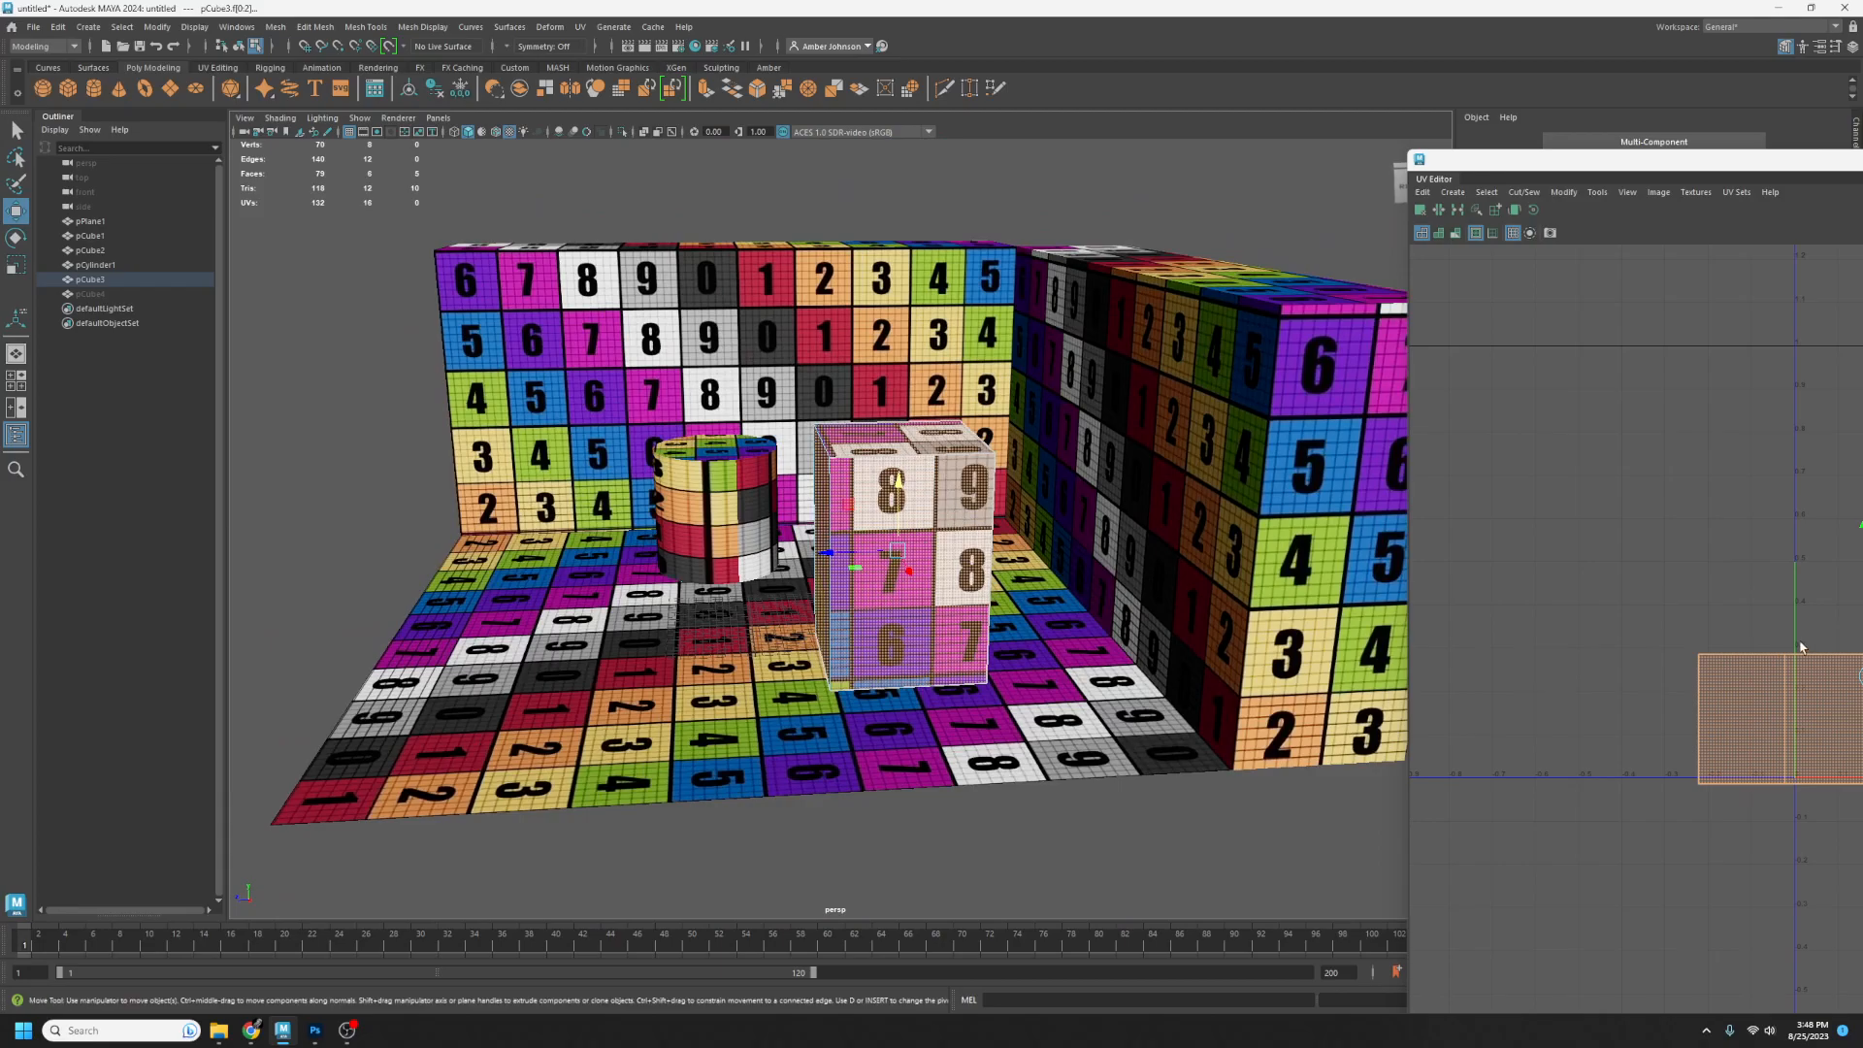
{"action": "left_click_drag", "start_coordinate": [932, 476], "coordinate": [1300, 519], "text": "alt"}
- Move and sew the box's remaining detached face onto the lower edge of the UV shell's middle face to complete the cross
{"action": "left_click_drag", "start_coordinate": [1730, 165], "coordinate": [973, 131]}
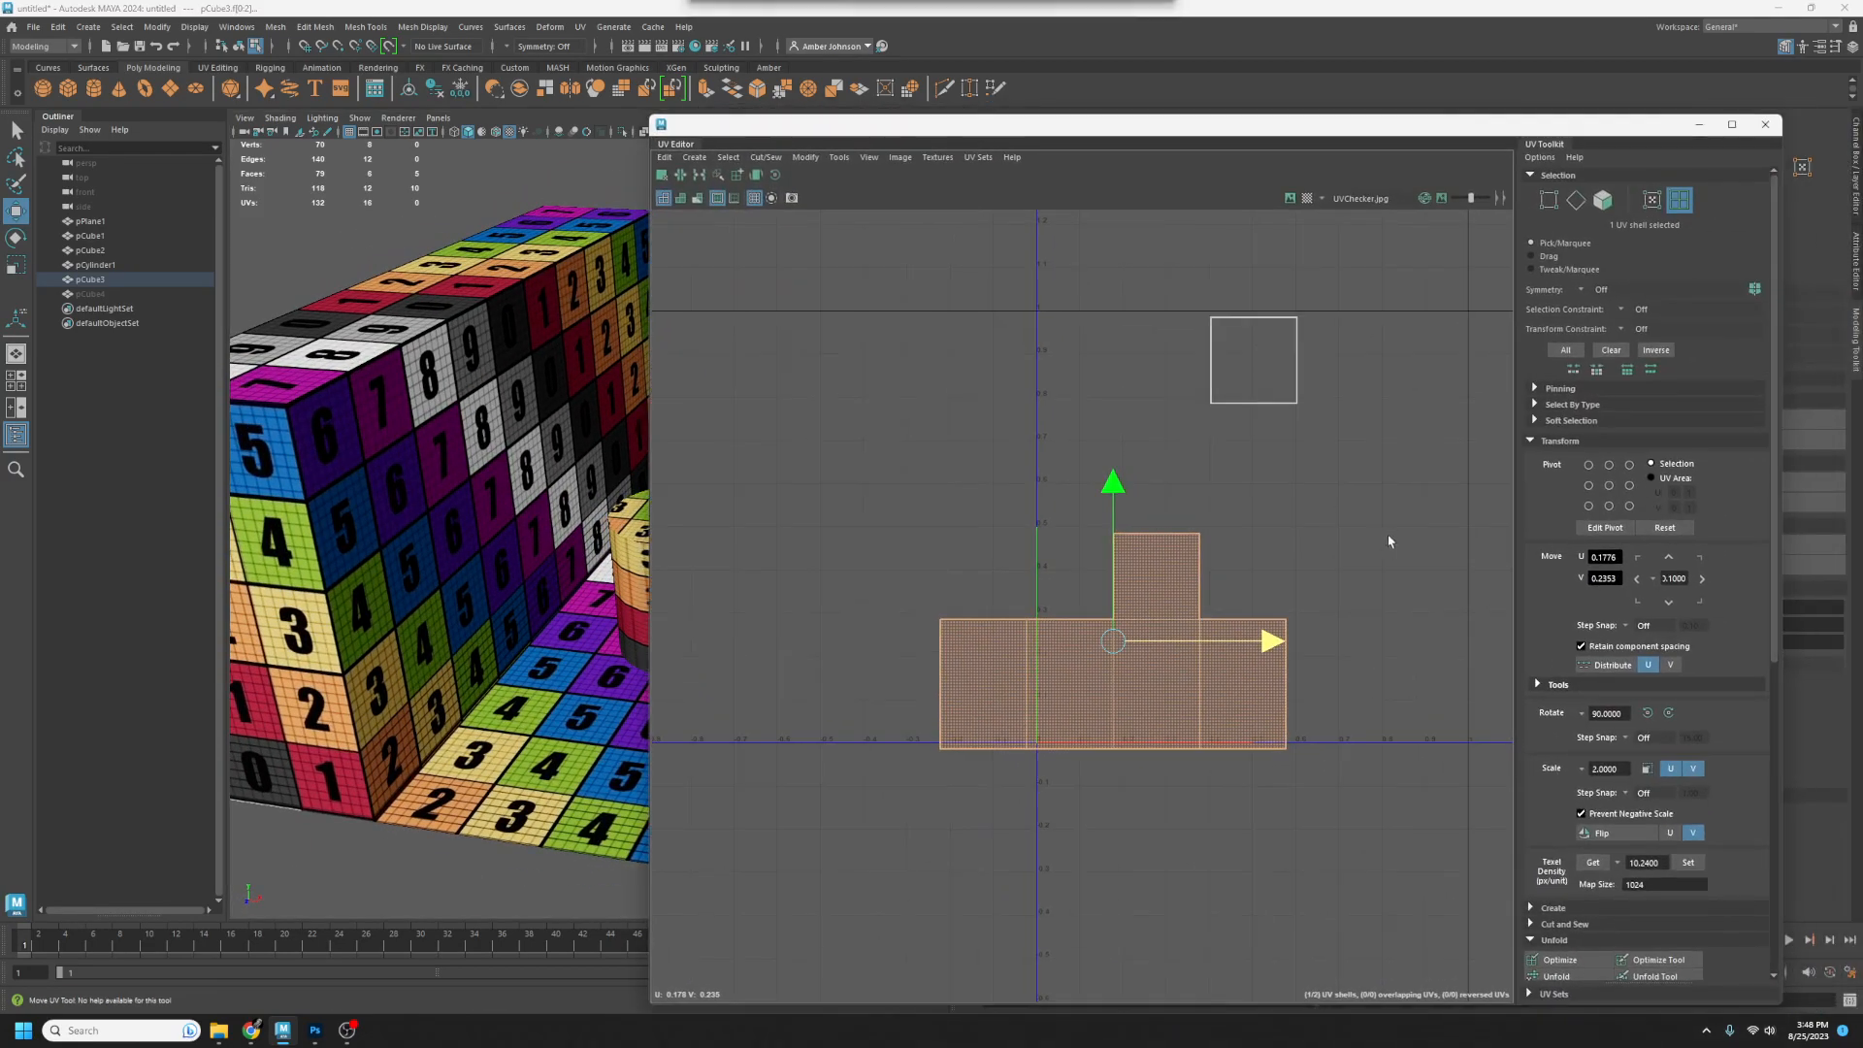
{"action": "left_click", "coordinate": [1575, 200]}
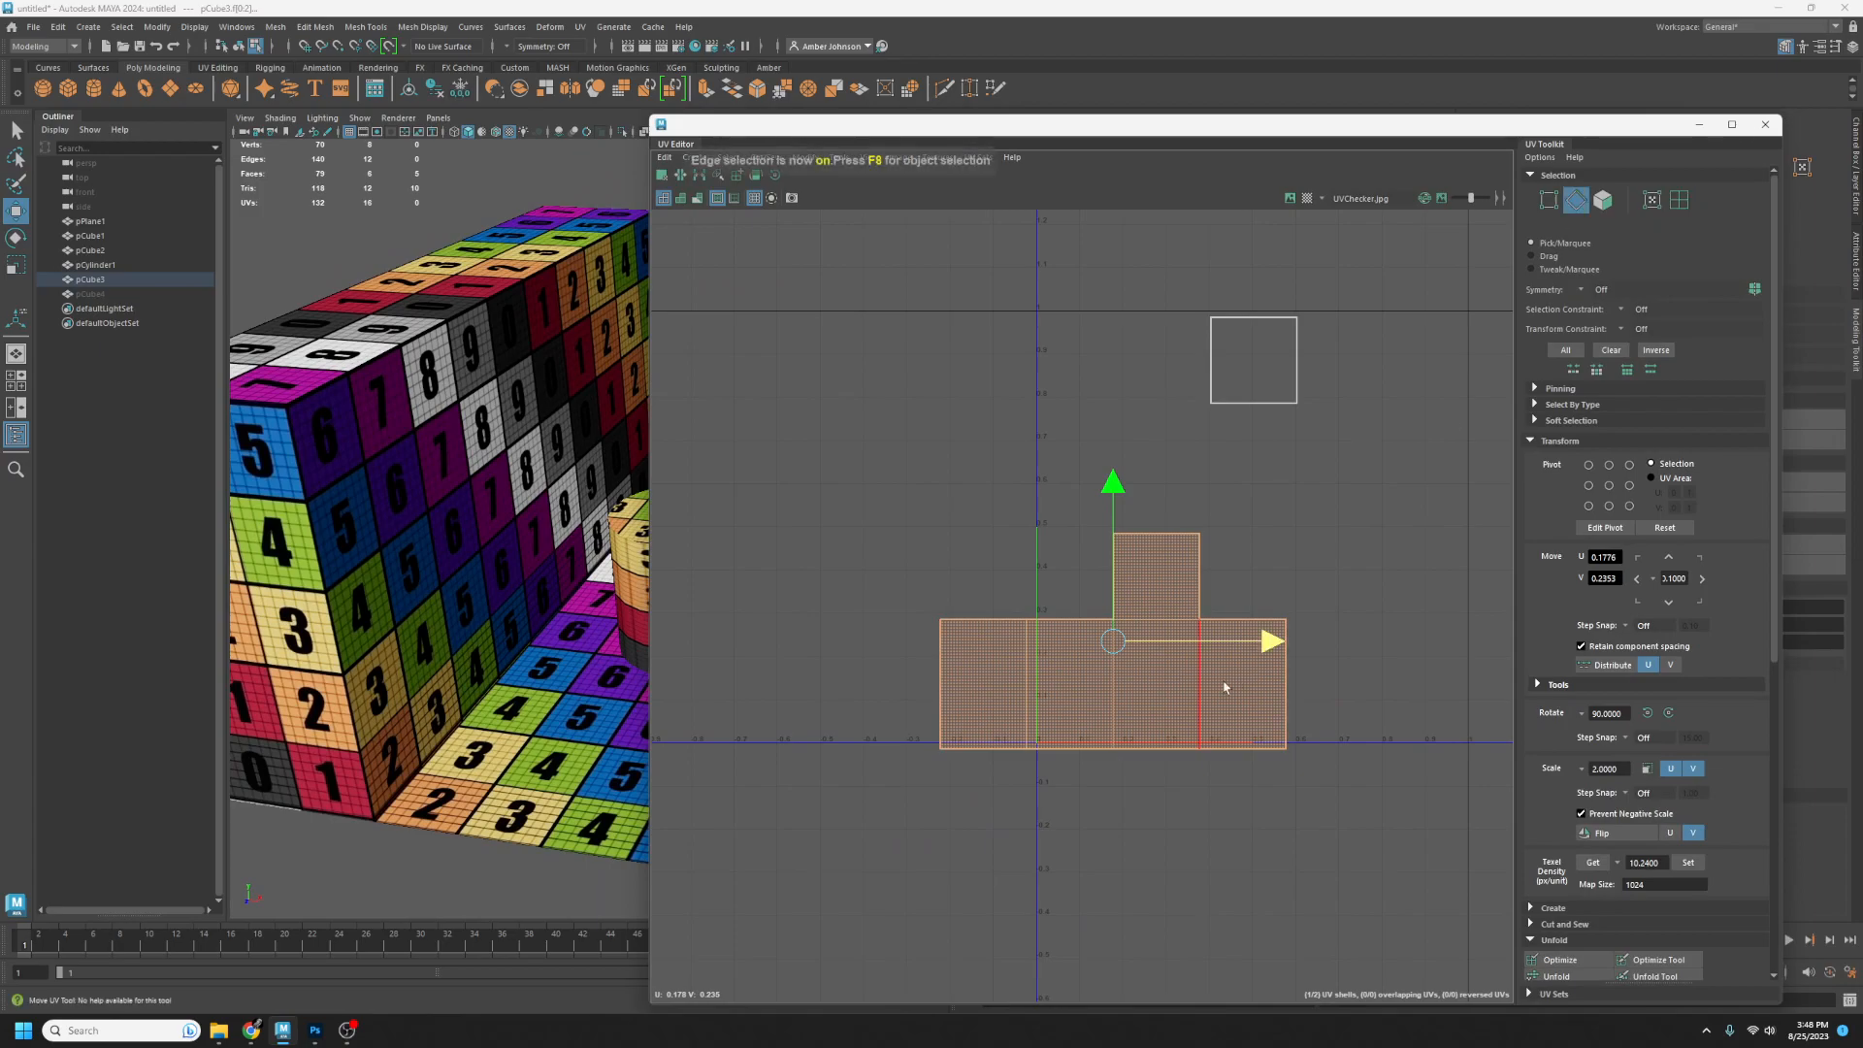
{"action": "left_click", "coordinate": [1165, 744]}
{"action": "right_click", "coordinate": [1167, 746]}
{"action": "mouse_move", "coordinate": [1175, 860]}
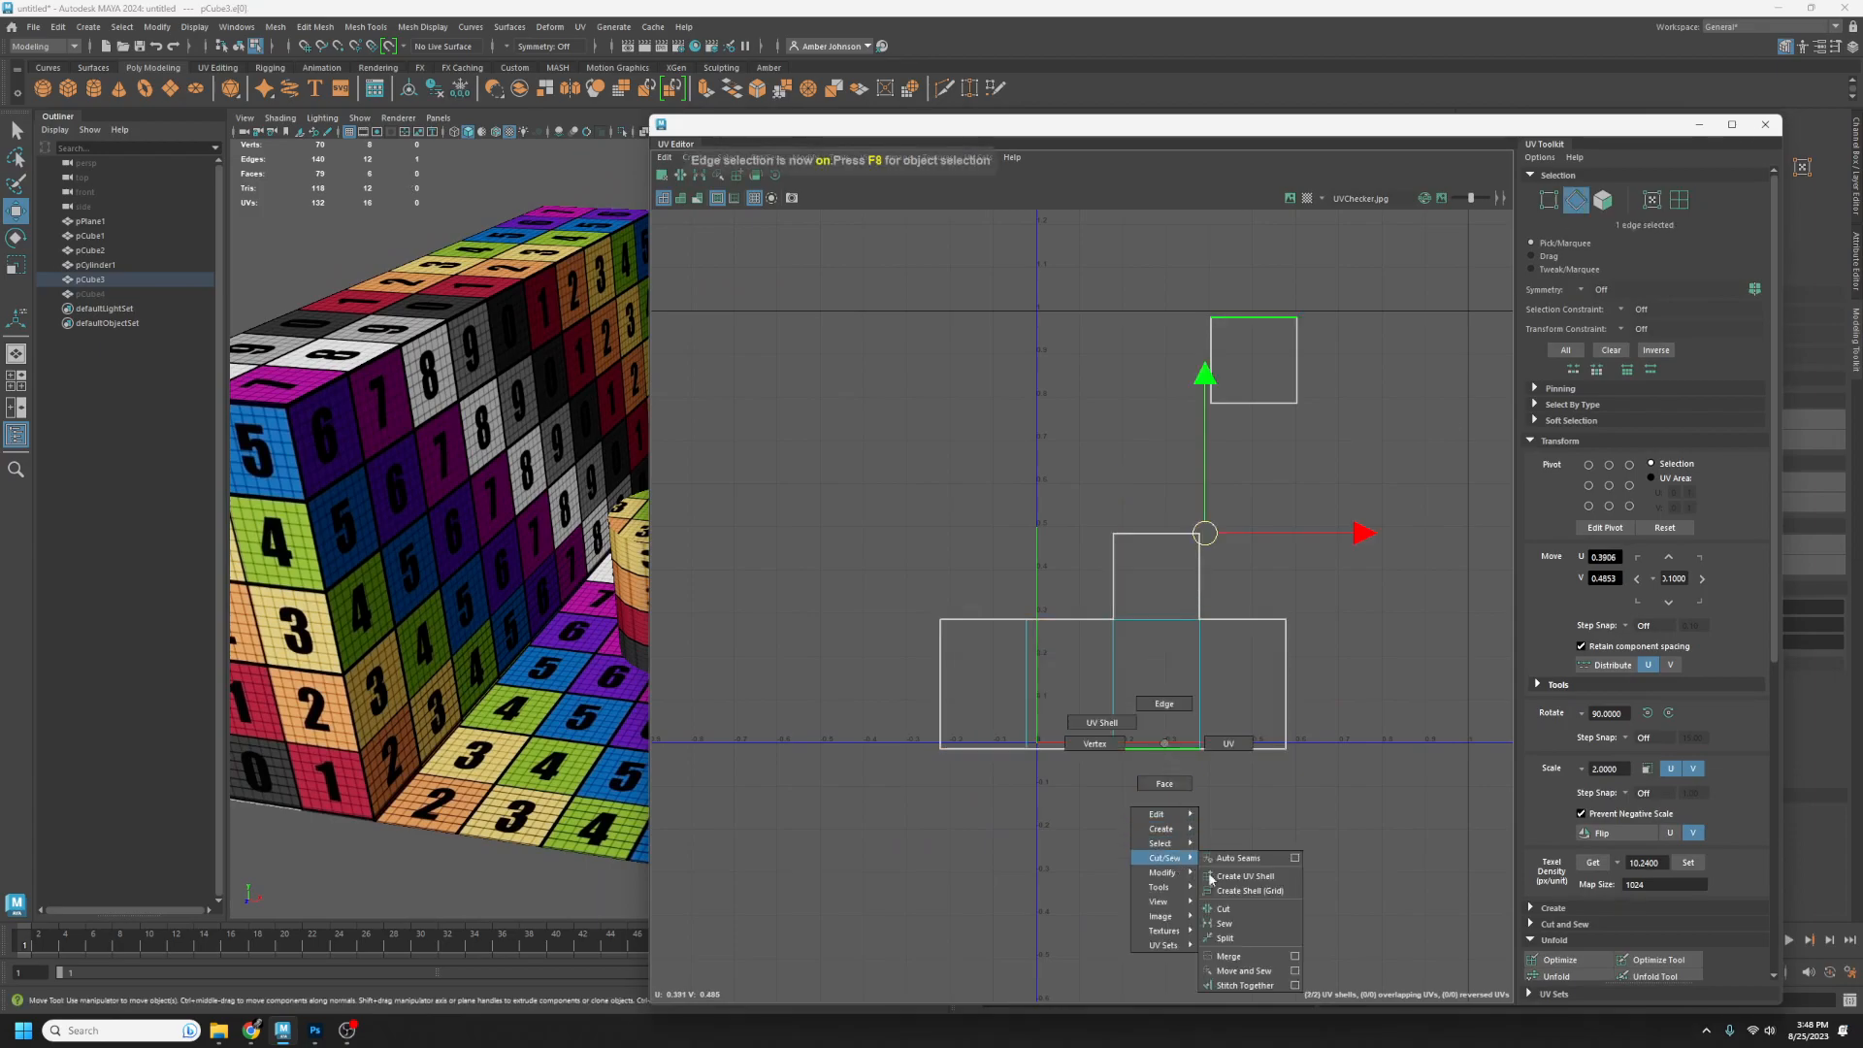
{"action": "left_click", "coordinate": [1244, 970]}
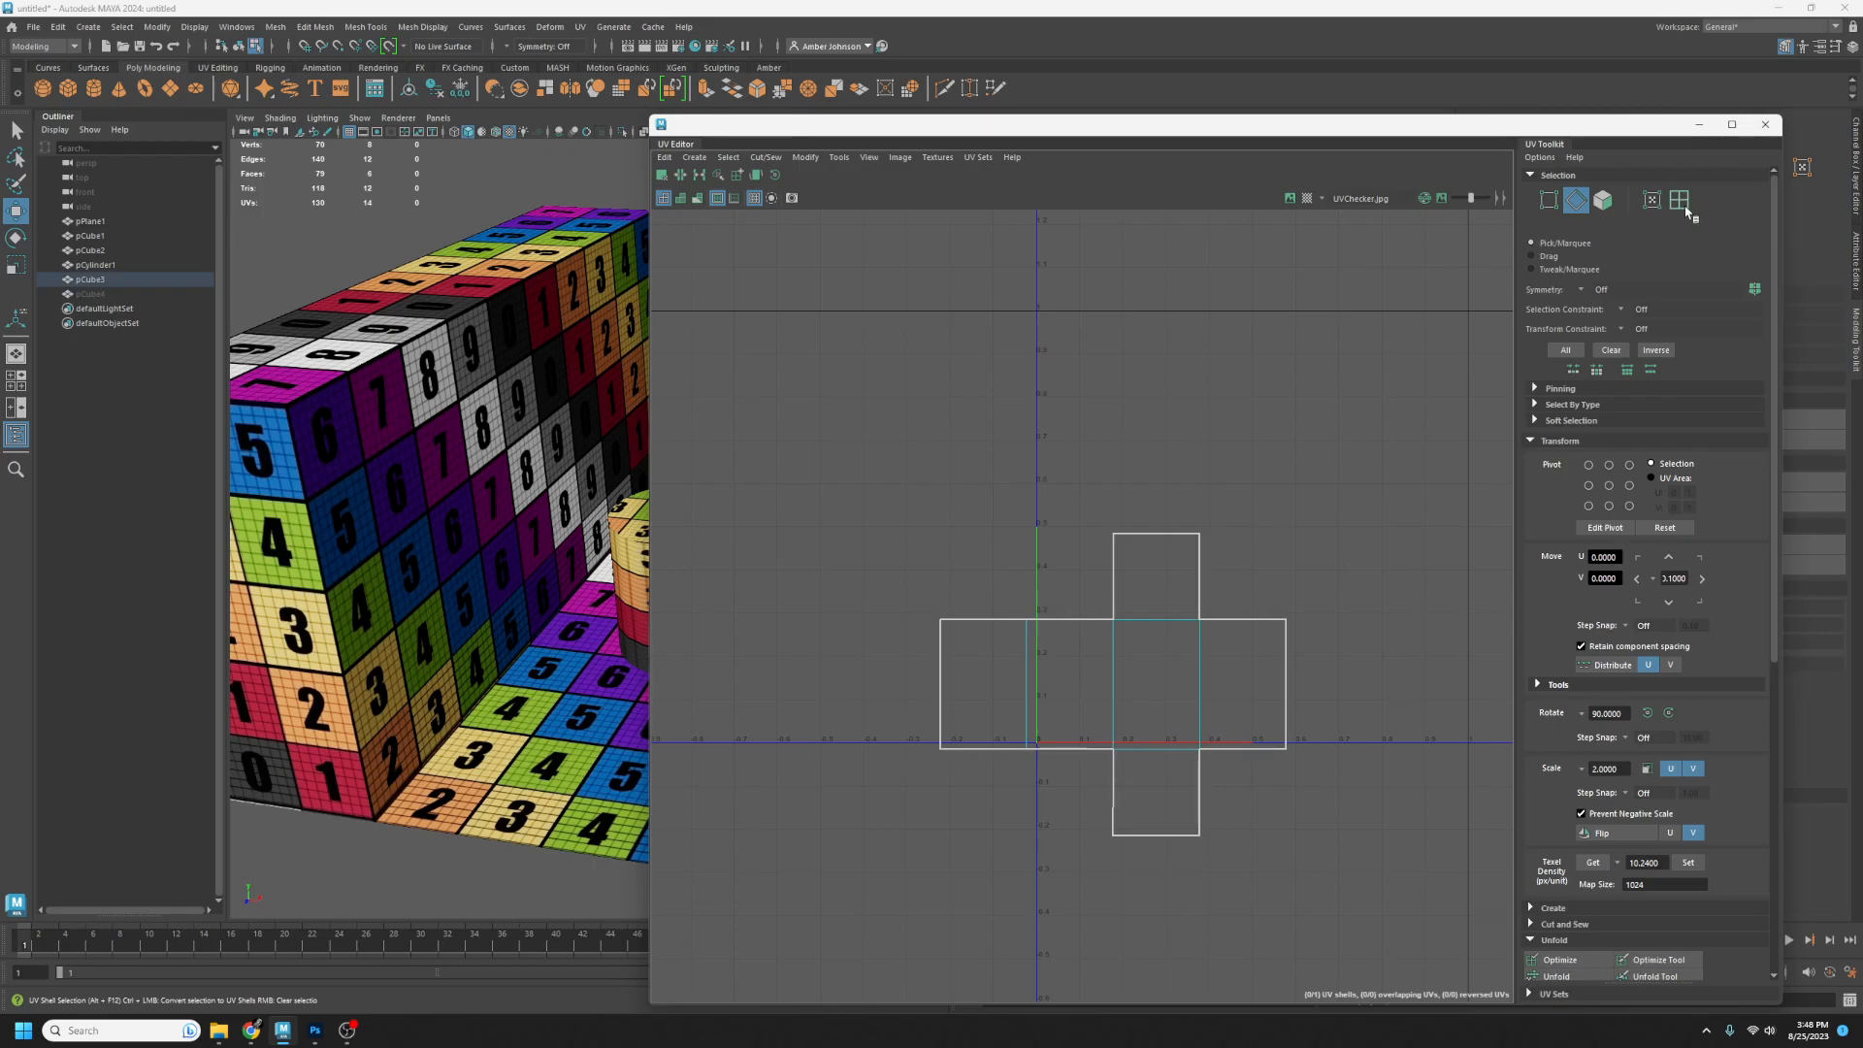
- Shift the box's complete cross-shaped UV shell up and to the right to reposition the checkers on the box
{"action": "left_click", "coordinate": [1680, 200]}
{"action": "left_click", "coordinate": [1201, 728]}
{"action": "left_click_drag", "start_coordinate": [1124, 681], "coordinate": [1199, 569]}
{"action": "left_click_drag", "start_coordinate": [1152, 126], "coordinate": [1862, 183]}
{"action": "left_click_drag", "start_coordinate": [1133, 651], "coordinate": [985, 652], "text": "alt"}
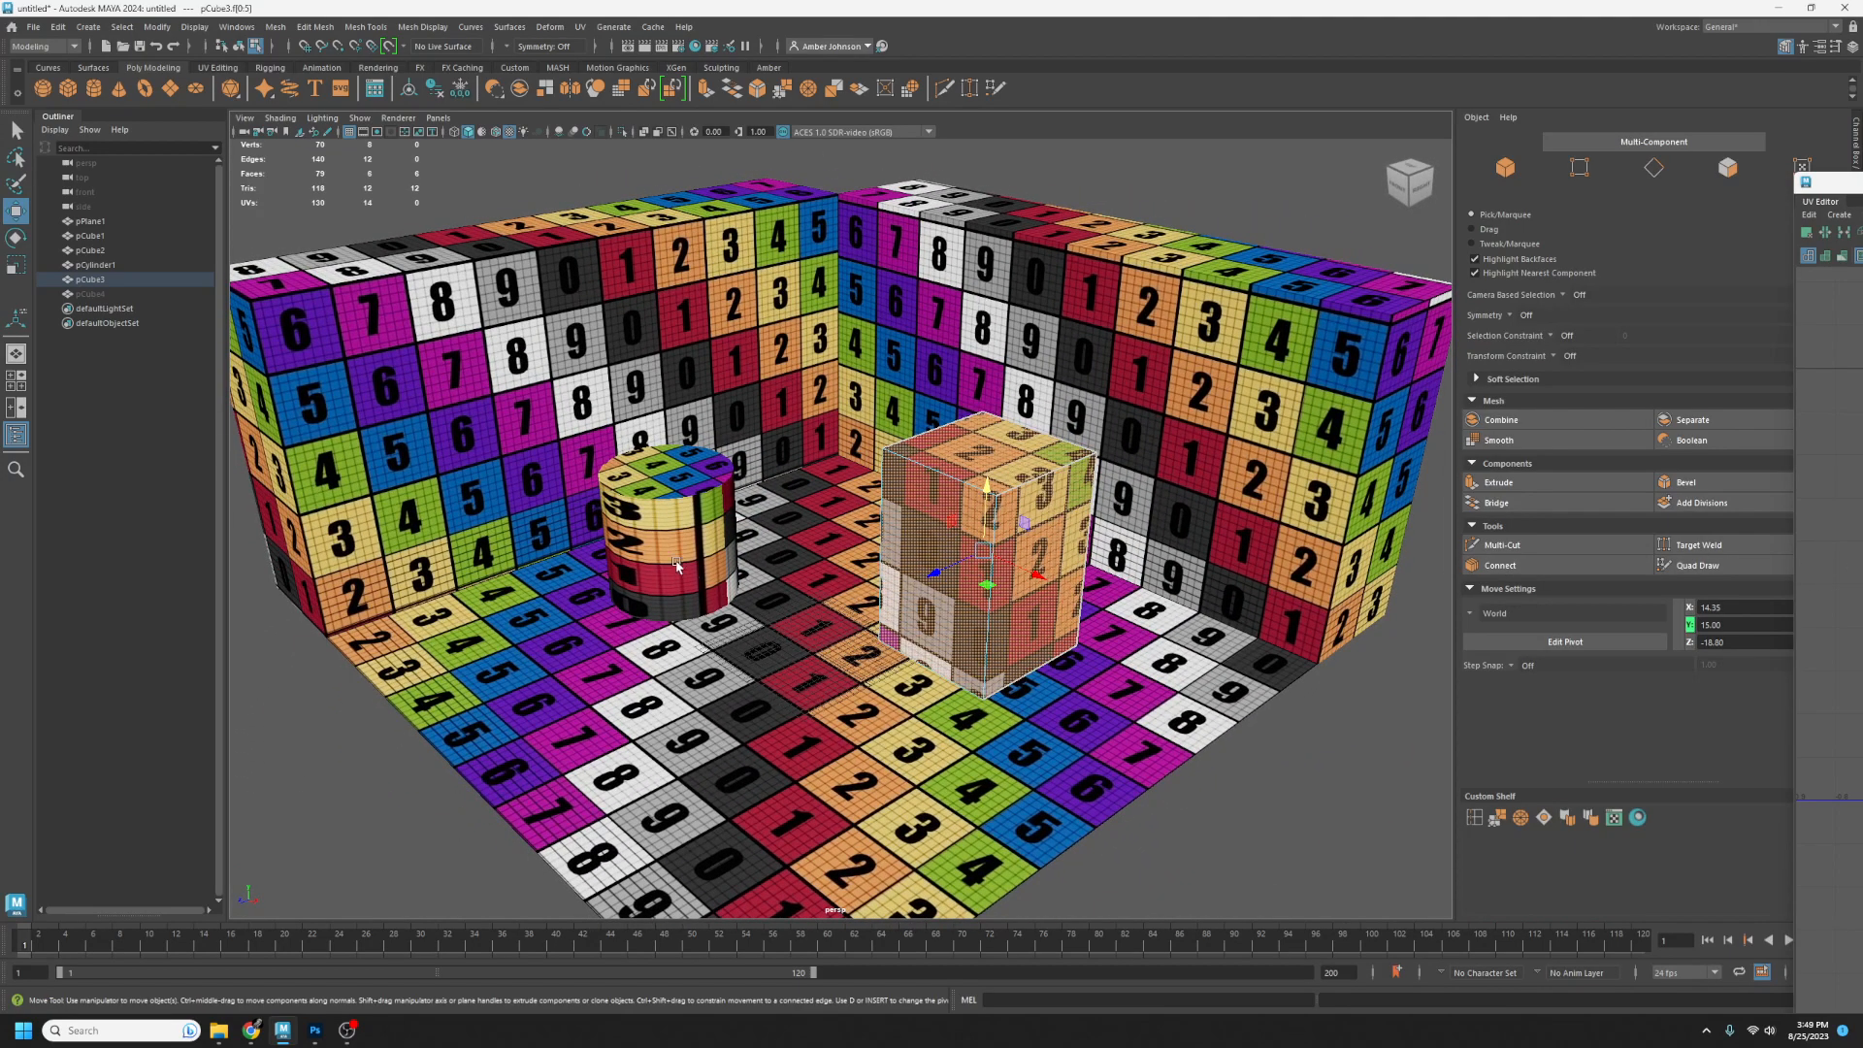
- Select the cylinder in the scene, then unfold and optimize all three of its UV shells
{"action": "key", "text": "F8"}
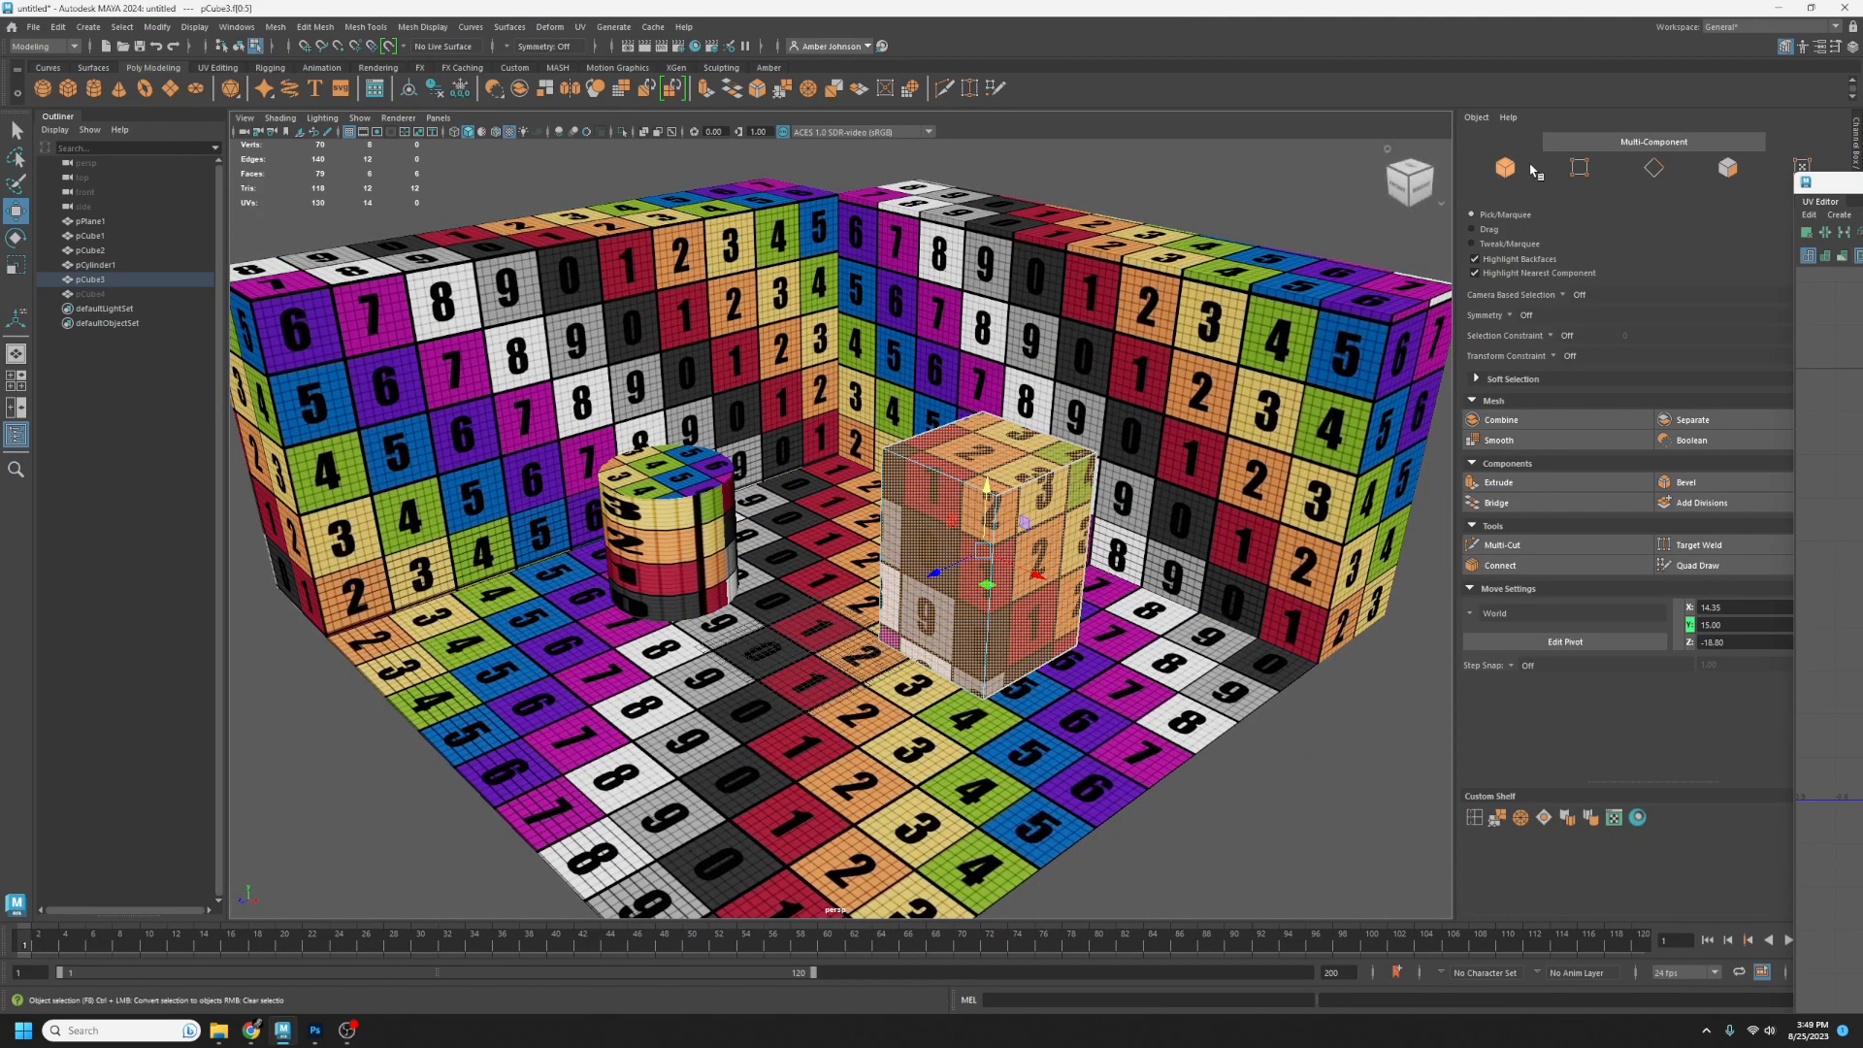
{"action": "left_click", "coordinate": [676, 546]}
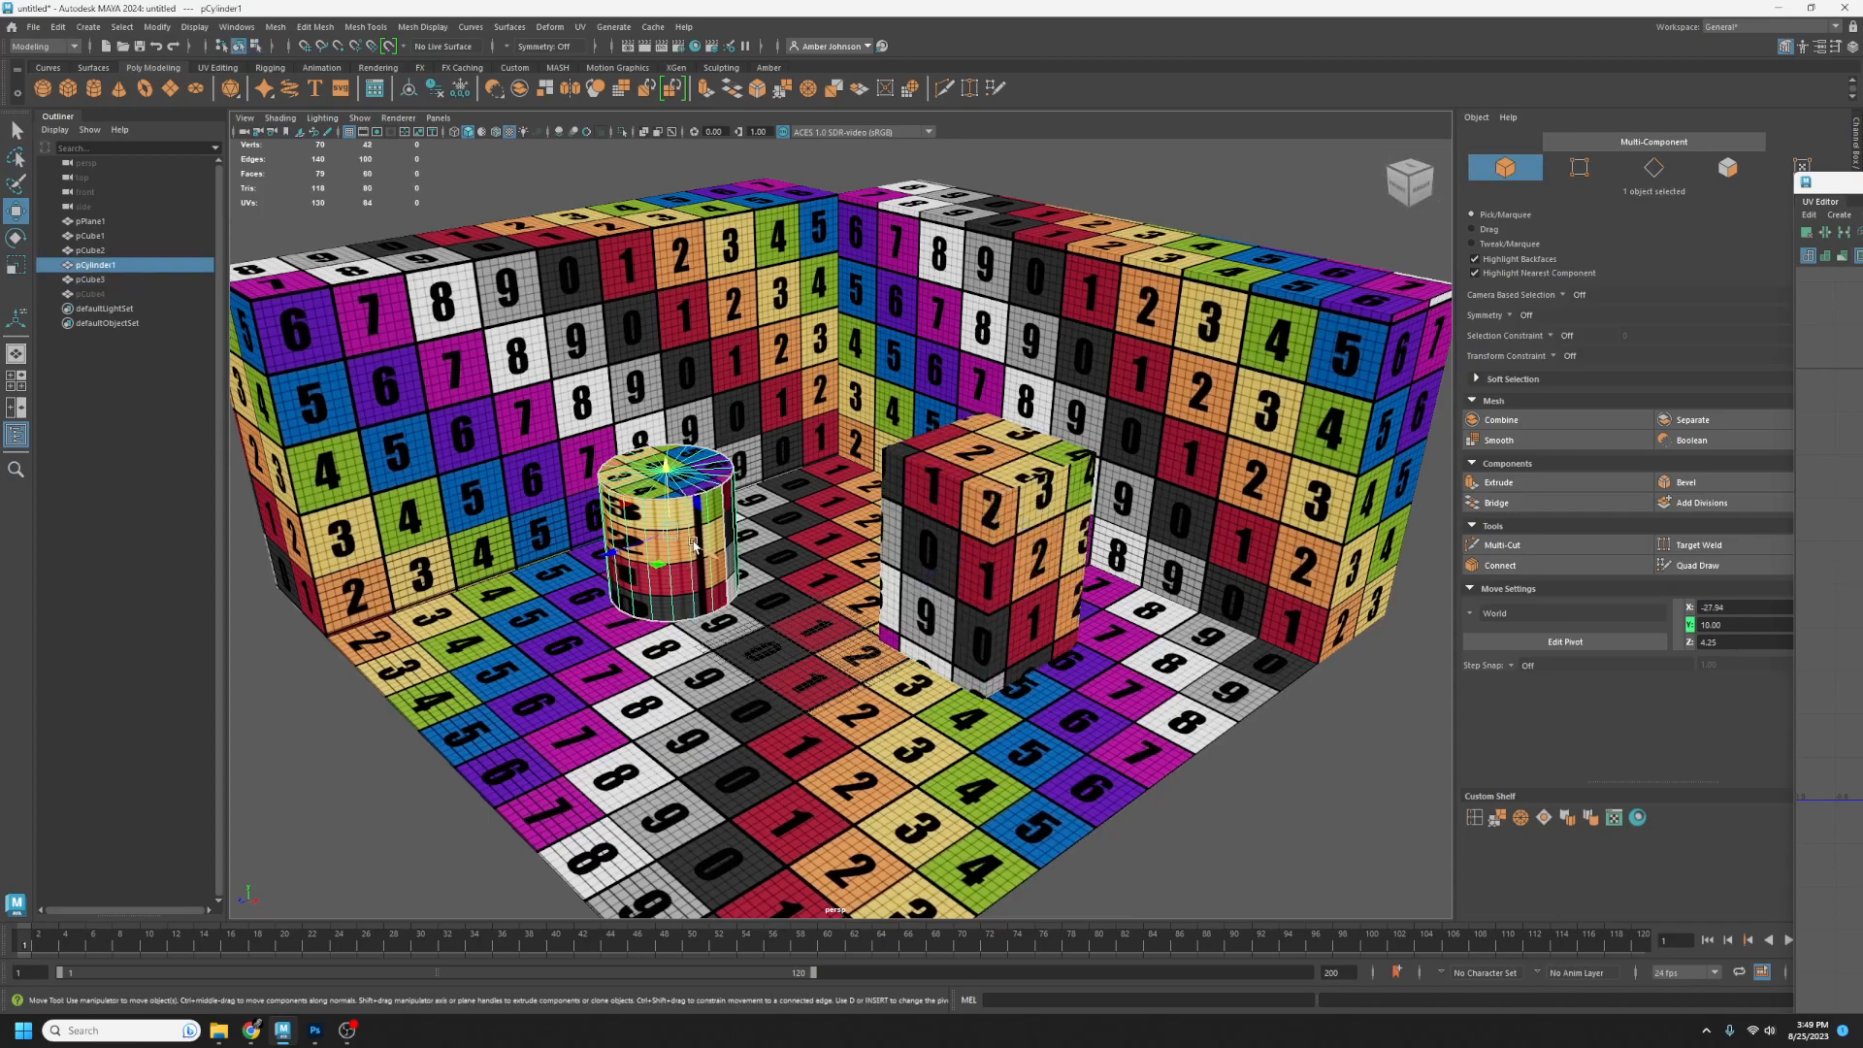
{"action": "left_click_drag", "start_coordinate": [1862, 194], "coordinate": [1320, 136]}
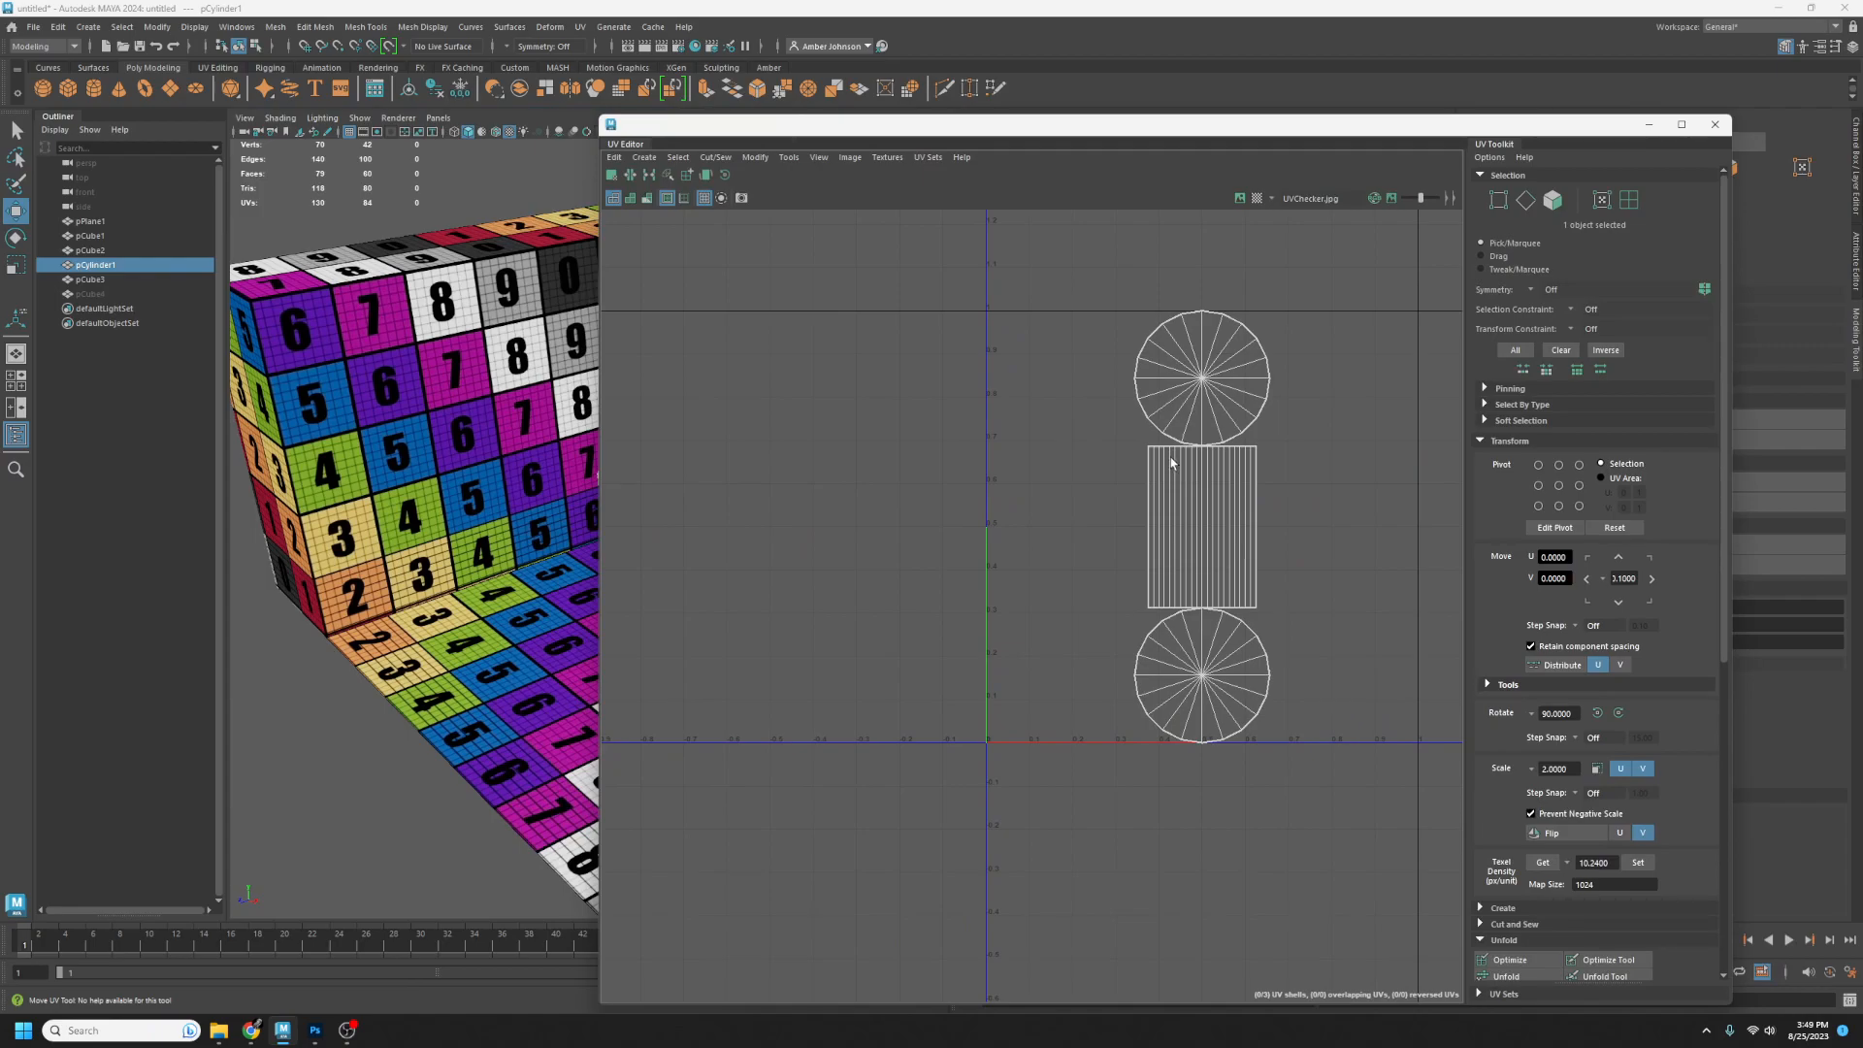
{"action": "left_click_drag", "start_coordinate": [859, 137], "coordinate": [929, 122]}
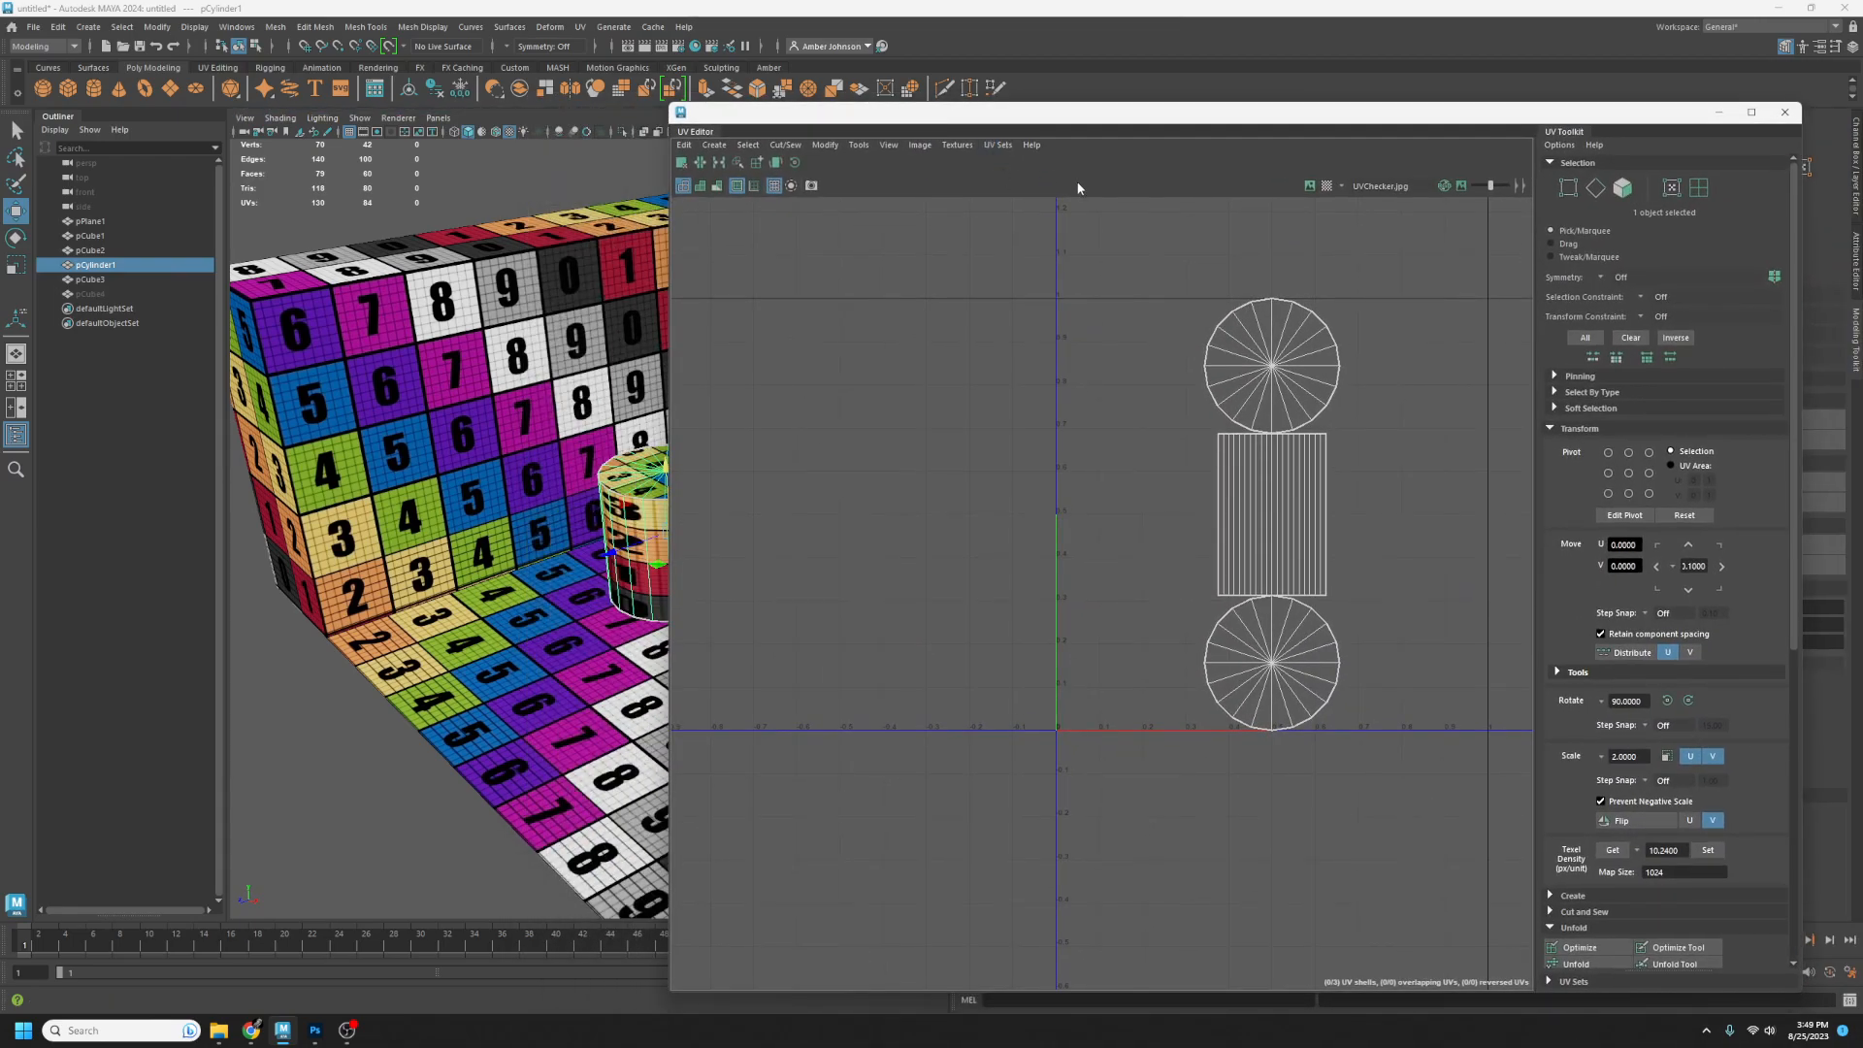
{"action": "left_click", "coordinate": [1699, 188]}
{"action": "left_click_drag", "start_coordinate": [1439, 246], "coordinate": [1010, 789]}
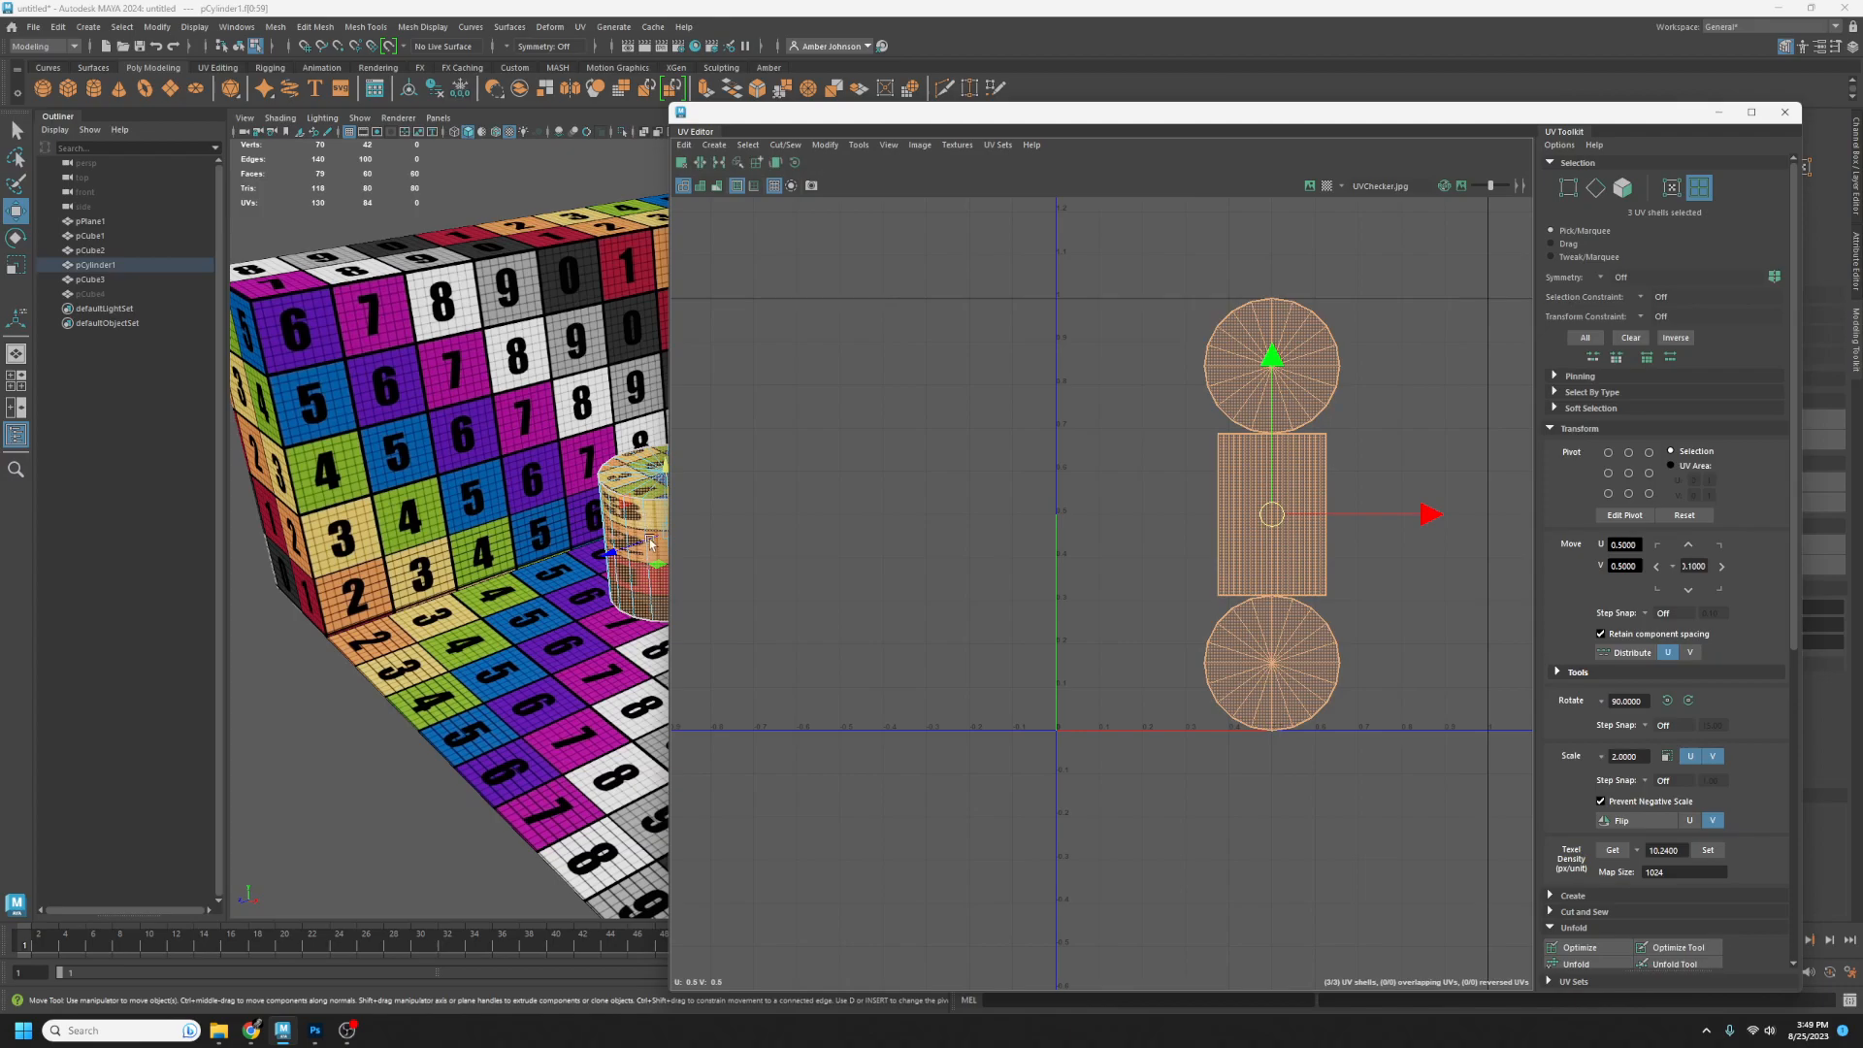
{"action": "scroll", "coordinate": [1679, 714], "scroll_direction": "down", "scroll_amount": 3}
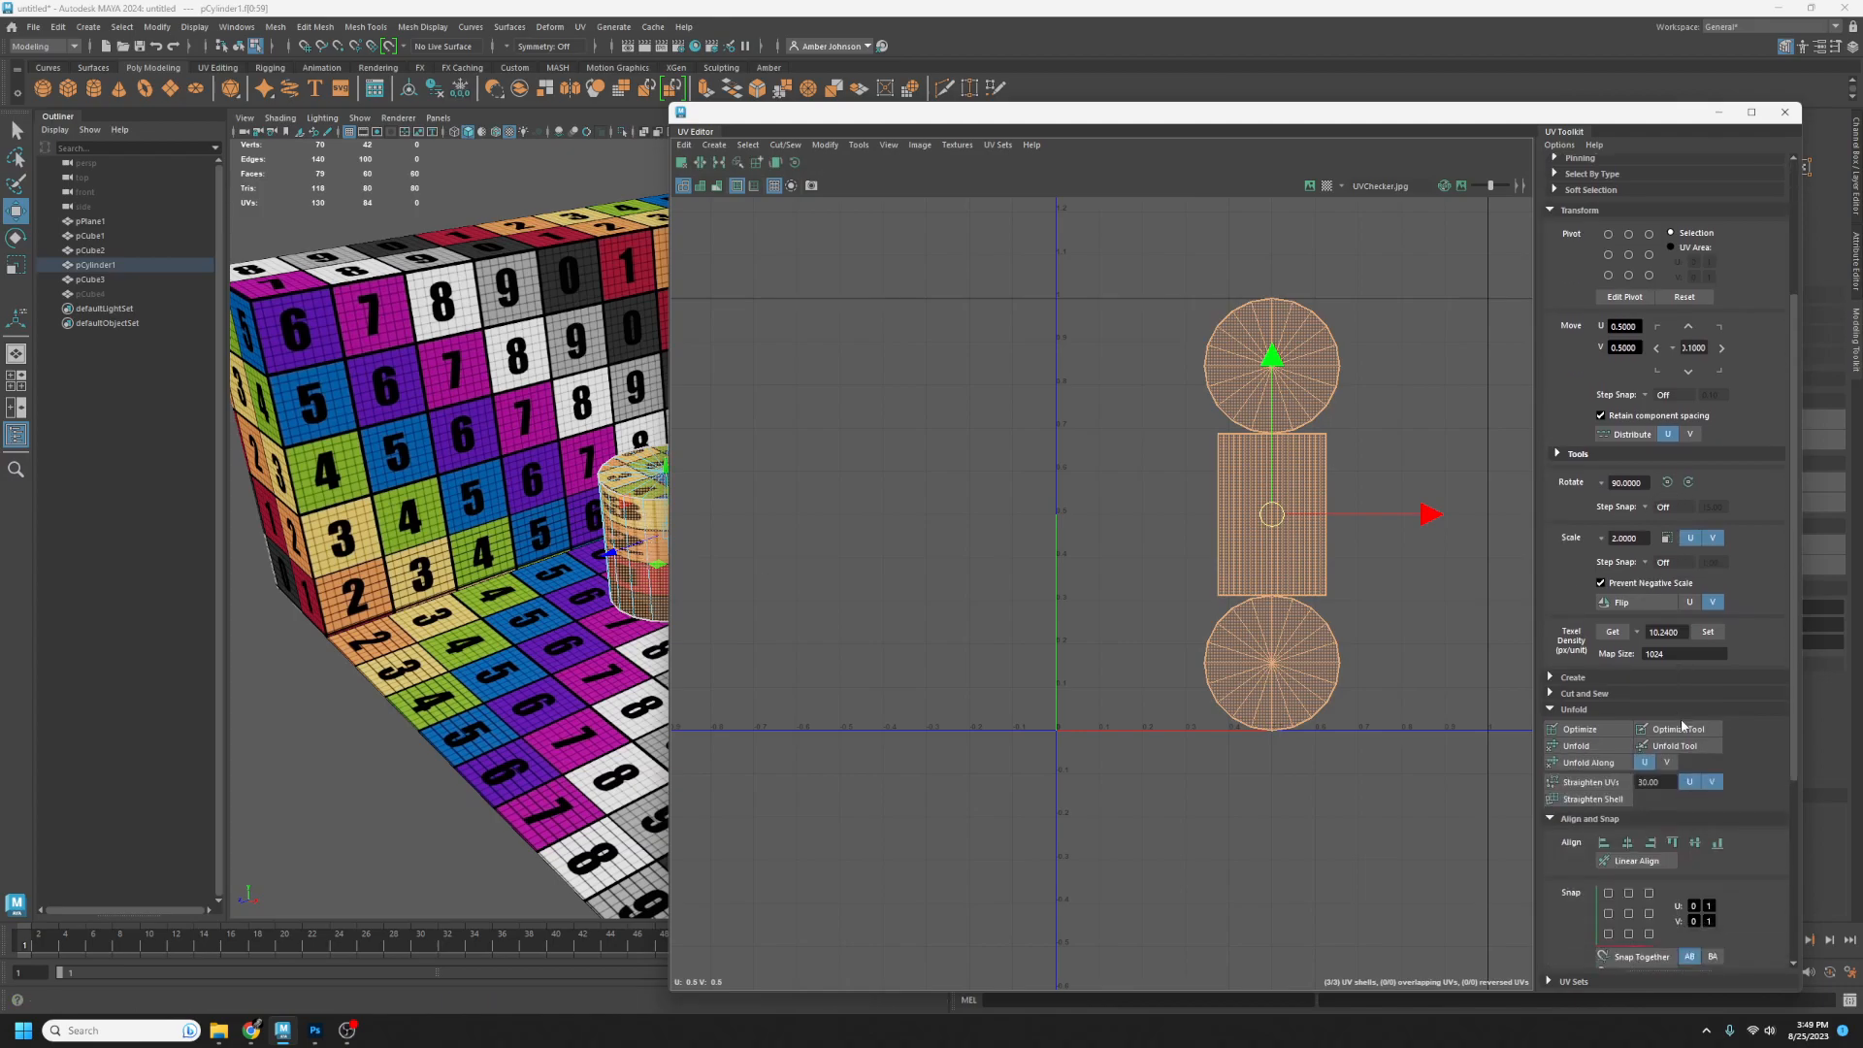
{"action": "left_click", "coordinate": [1576, 746]}
{"action": "left_click", "coordinate": [1591, 731]}
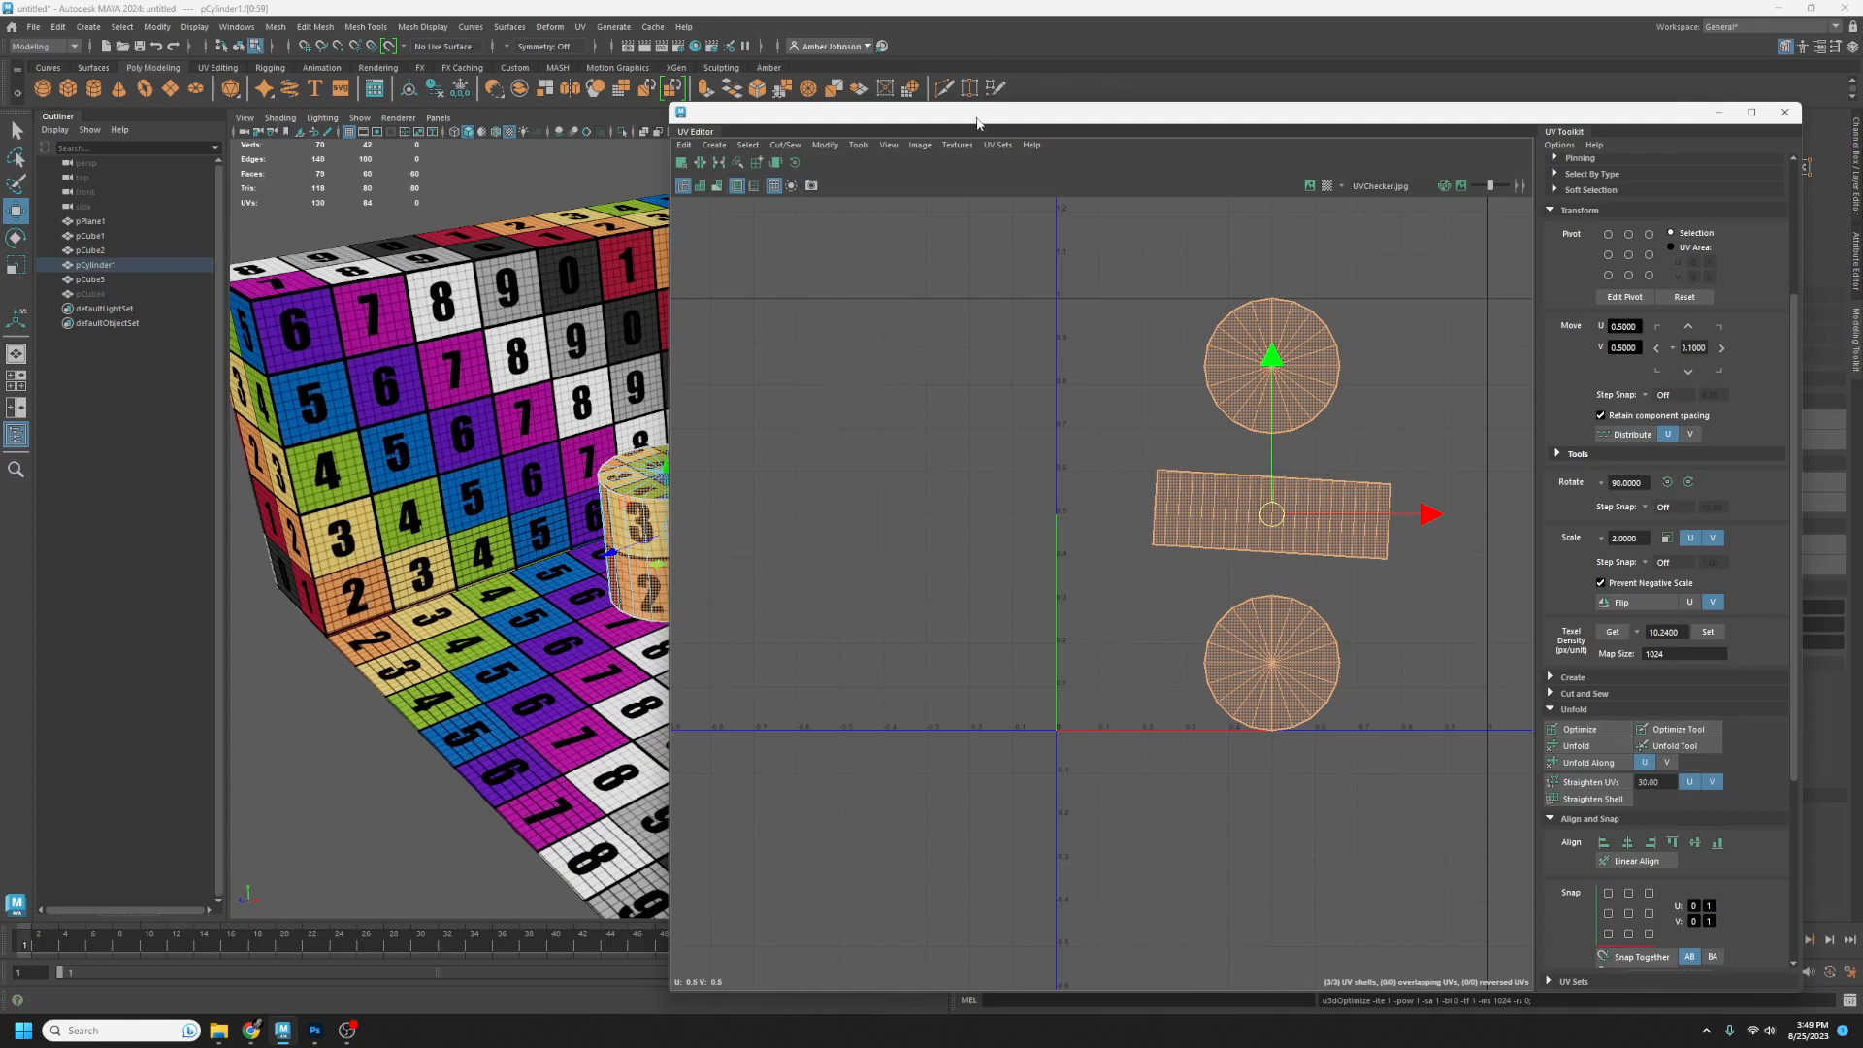
- Straighten the cylinder's tilted side strip with Orient Shells
{"action": "left_click", "coordinate": [1234, 519]}
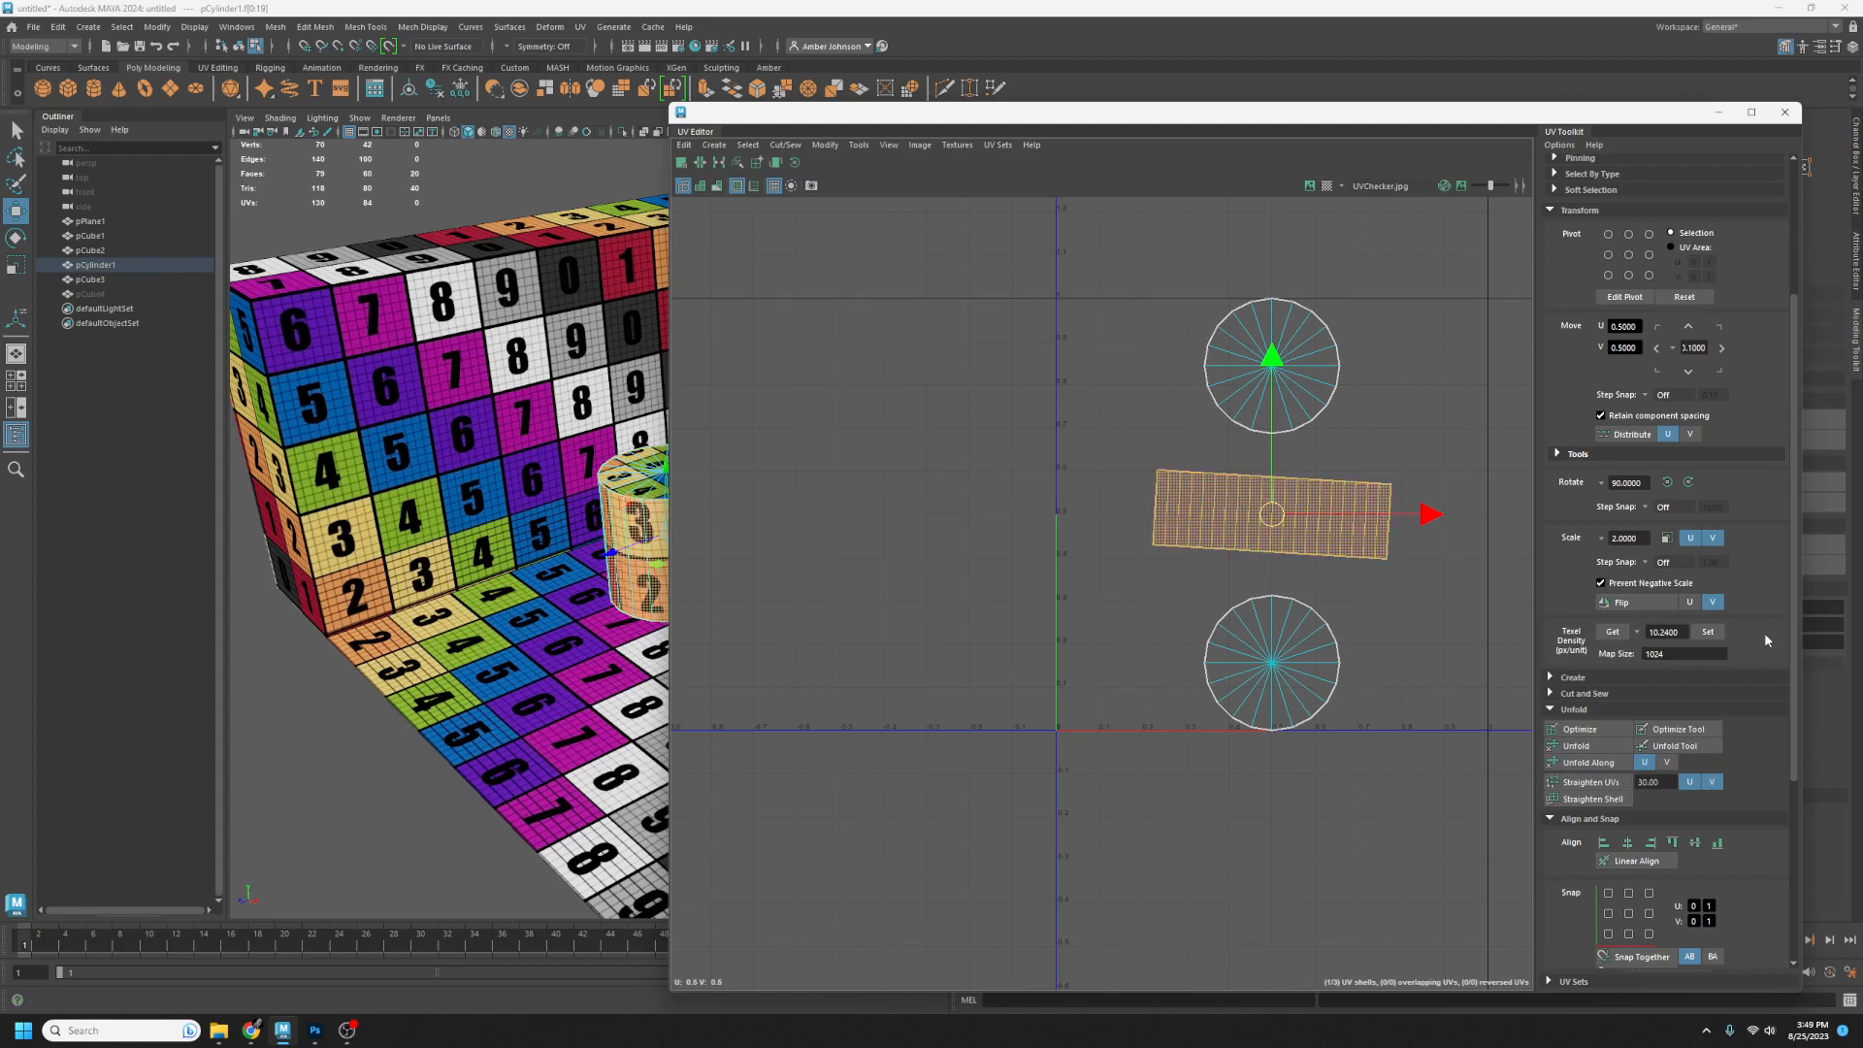
{"action": "scroll", "coordinate": [1677, 663], "scroll_direction": "down", "scroll_amount": 5}
{"action": "left_click", "coordinate": [1594, 837]}
{"action": "left_click", "coordinate": [1188, 736]}
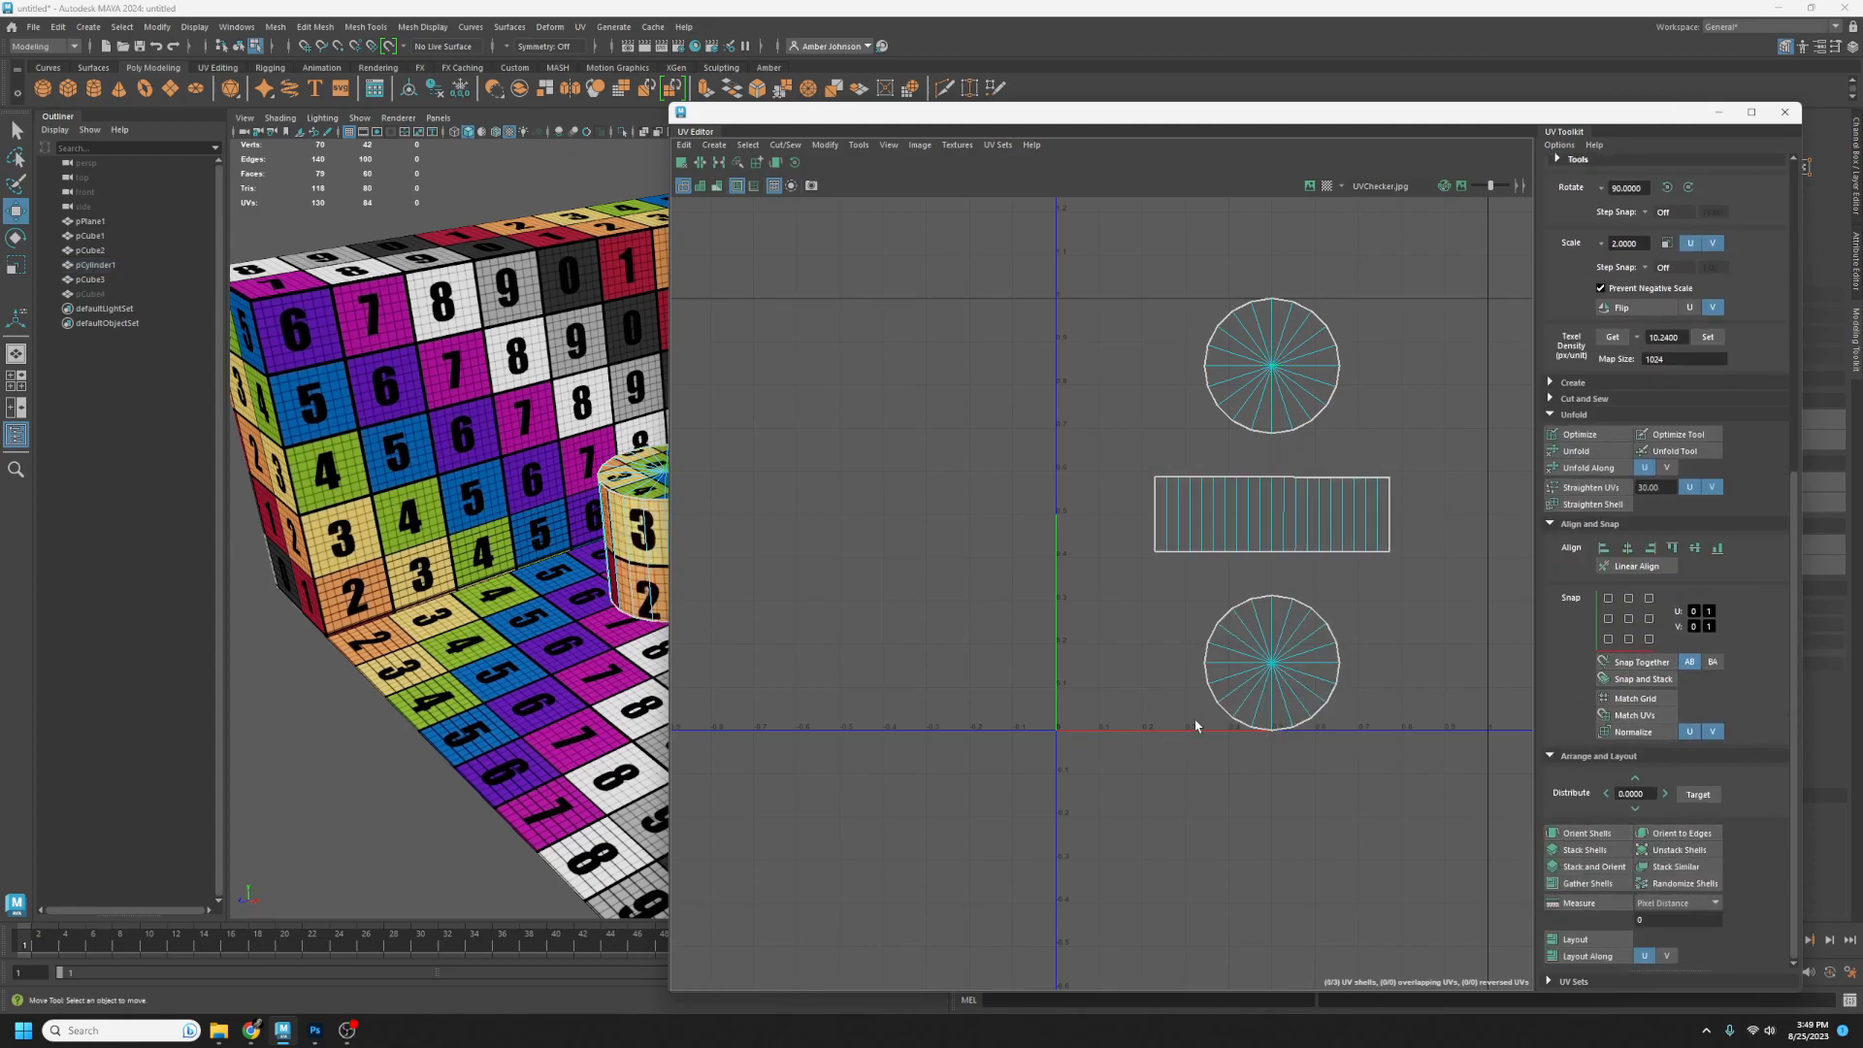
- Set the texel density of all three cylinder UV shells to 10.24 px/unit at map size 1024
{"action": "left_click_drag", "start_coordinate": [1071, 116], "coordinate": [1413, 156]}
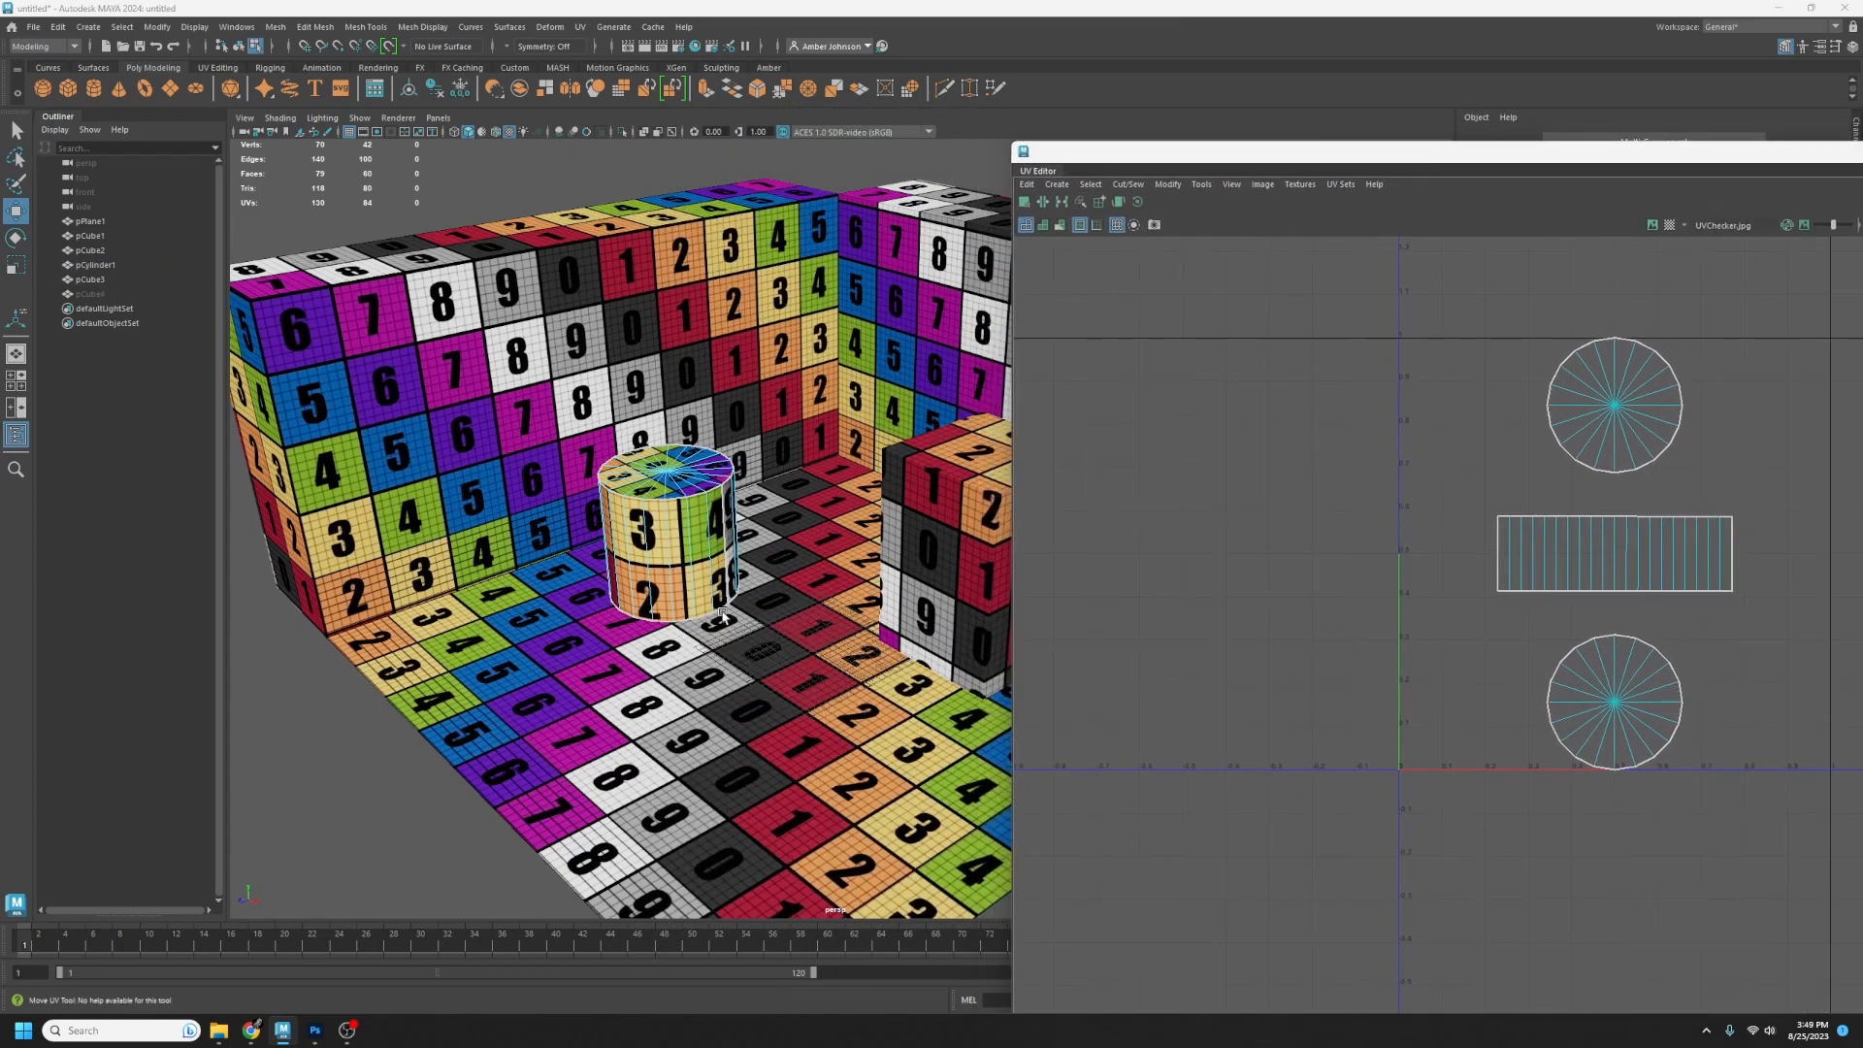
{"action": "scroll", "coordinate": [709, 599], "scroll_direction": "up", "scroll_amount": 3}
{"action": "middle_click_drag", "start_coordinate": [744, 594], "coordinate": [914, 613], "text": "alt"}
{"action": "scroll", "coordinate": [641, 562], "scroll_direction": "up", "scroll_amount": 4}
{"action": "left_click_drag", "start_coordinate": [630, 539], "coordinate": [685, 644], "text": "alt"}
{"action": "left_click_drag", "start_coordinate": [1292, 167], "coordinate": [915, 111]}
{"action": "left_click_drag", "start_coordinate": [999, 239], "coordinate": [1397, 793]}
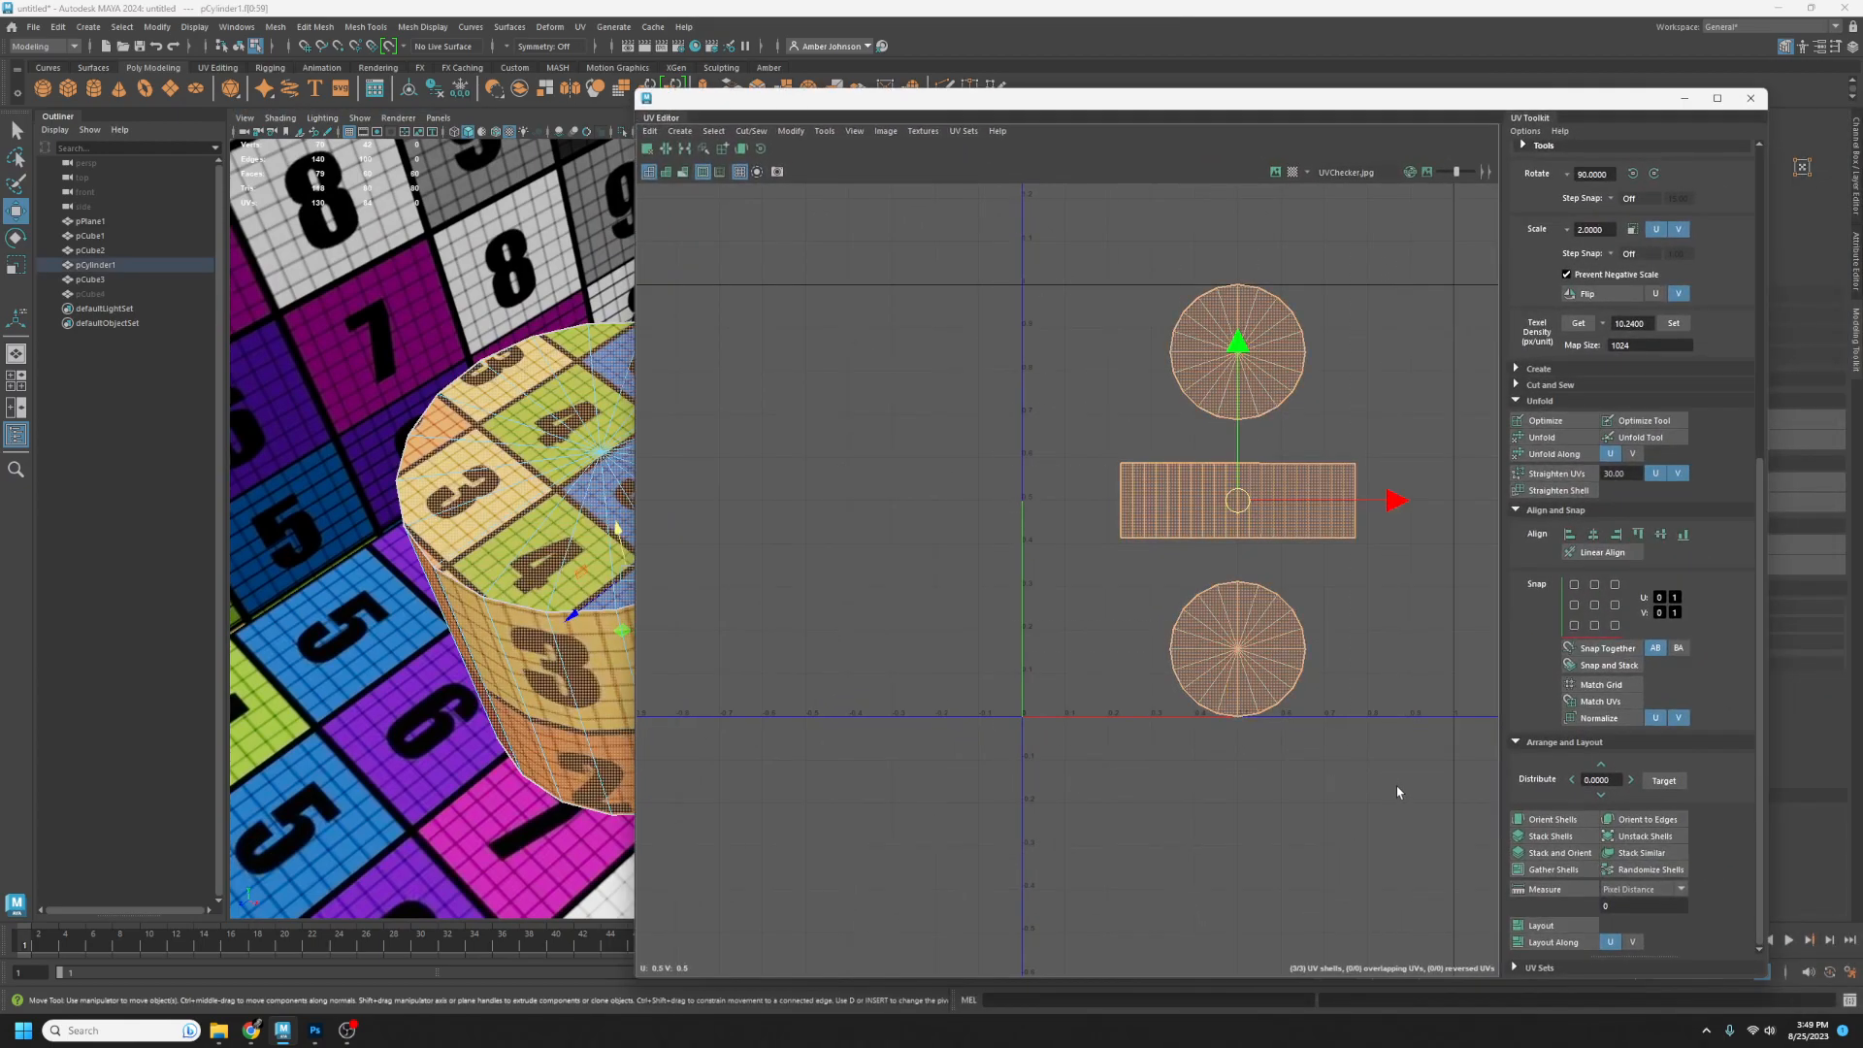
{"action": "left_click", "coordinate": [1673, 324]}
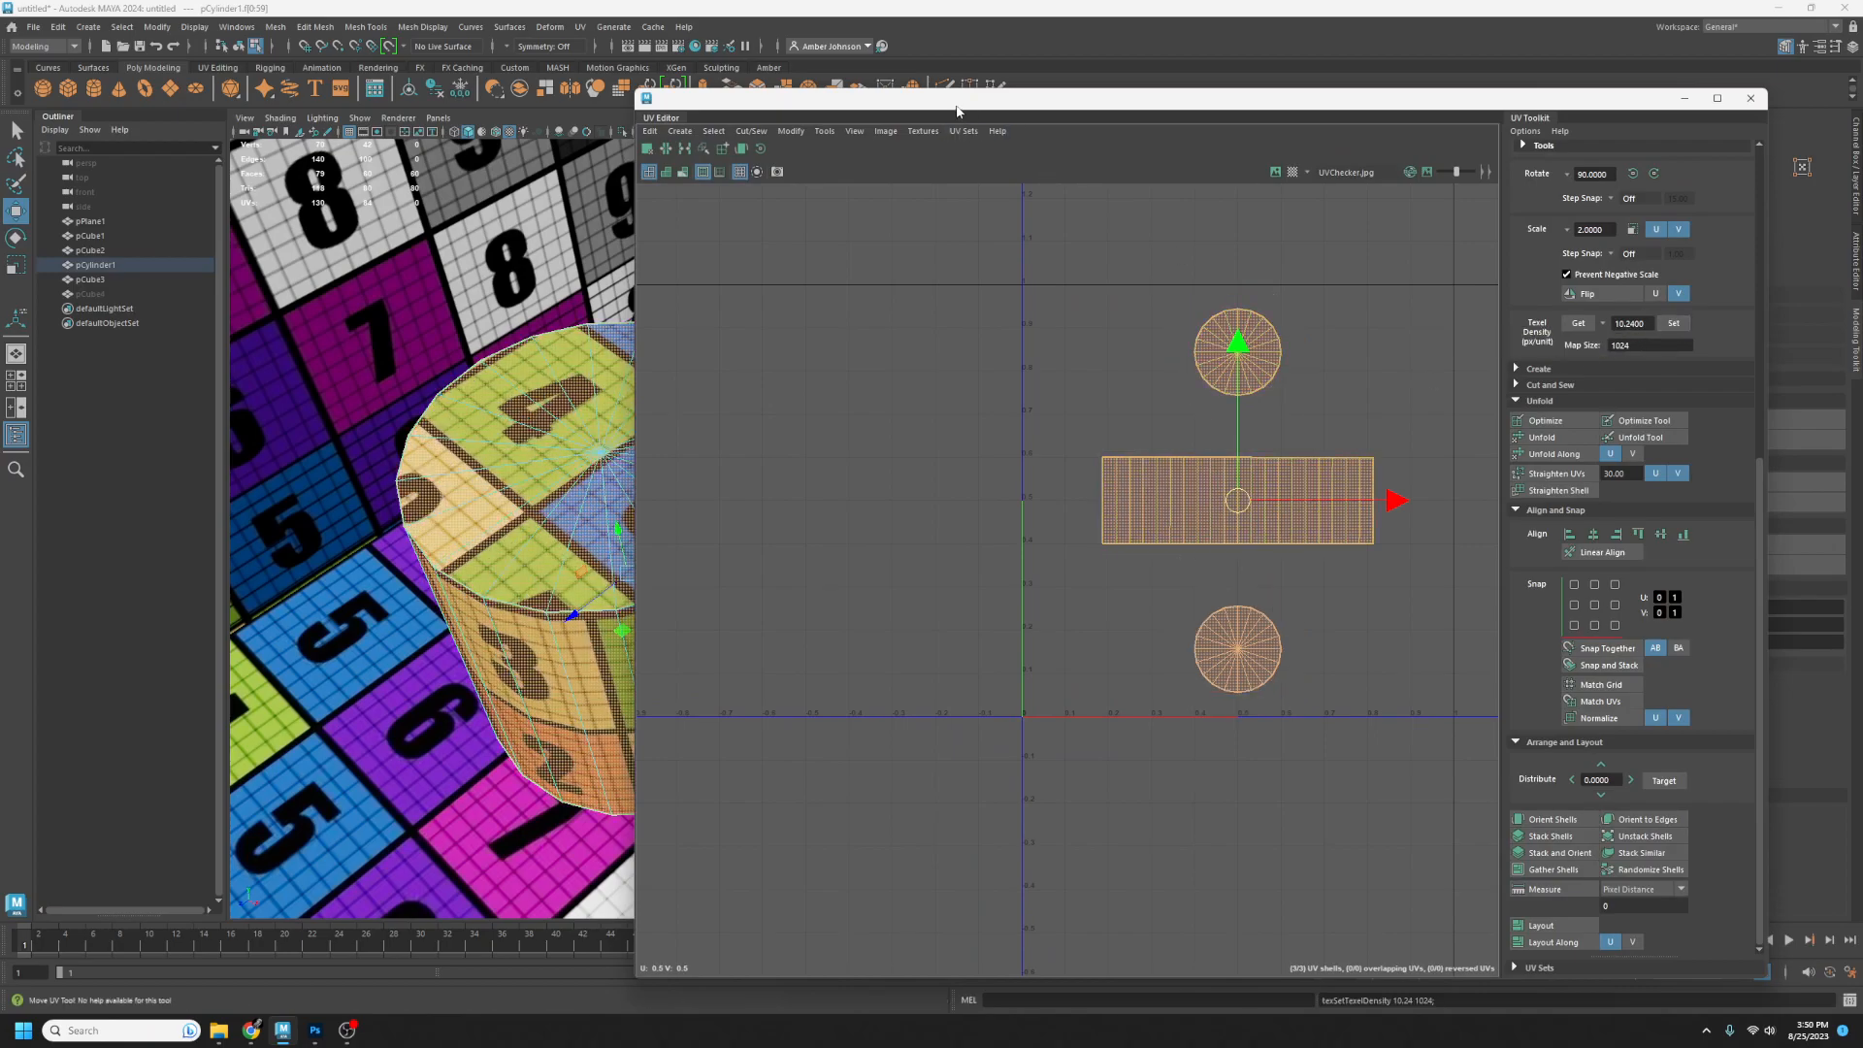
- Move and sew one cap circle near the left end of the side strip's upper edge, the other near the right end below
{"action": "left_click_drag", "start_coordinate": [956, 110], "coordinate": [1278, 125]}
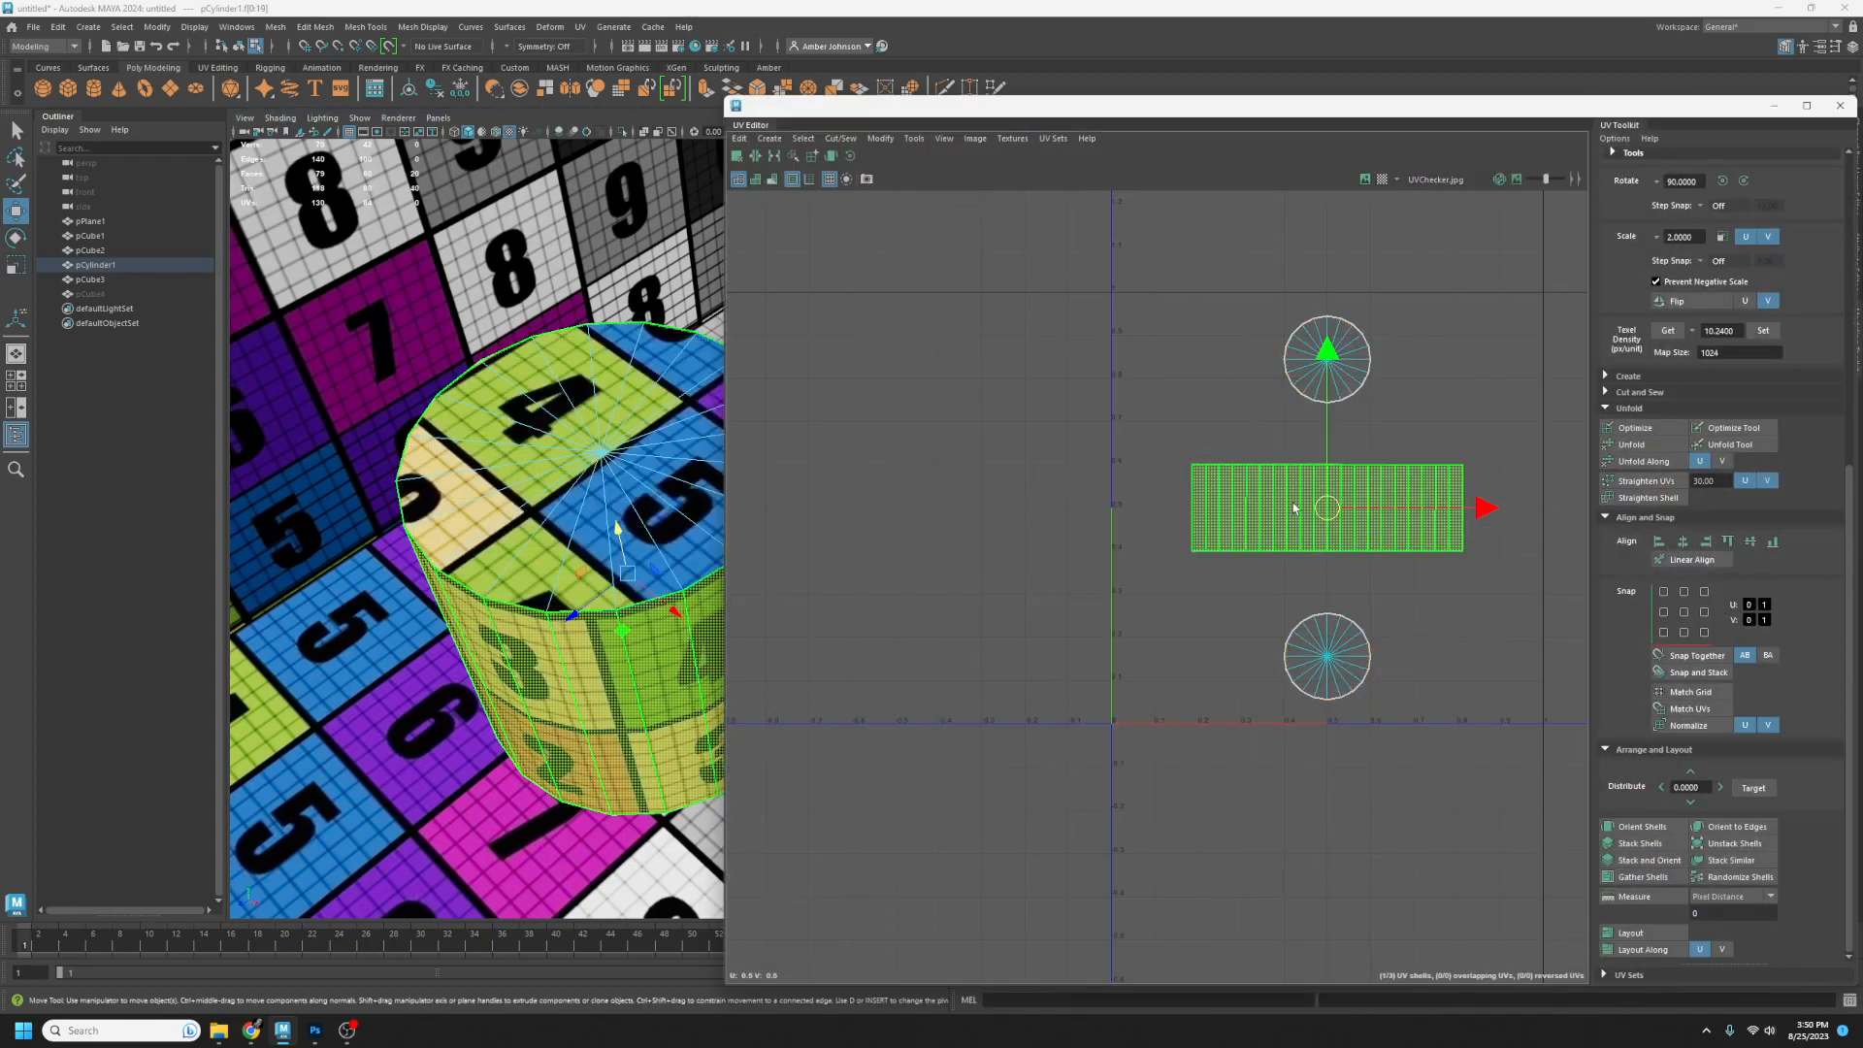
{"action": "mouse_move", "coordinate": [1295, 507]}
{"action": "left_mouse_down"}
{"action": "mouse_move", "coordinate": [1324, 507]}
{"action": "mouse_move", "coordinate": [1252, 528]}
{"action": "mouse_move", "coordinate": [1301, 504]}
{"action": "mouse_move", "coordinate": [1356, 525]}
{"action": "mouse_move", "coordinate": [1325, 521]}
{"action": "left_mouse_up"}
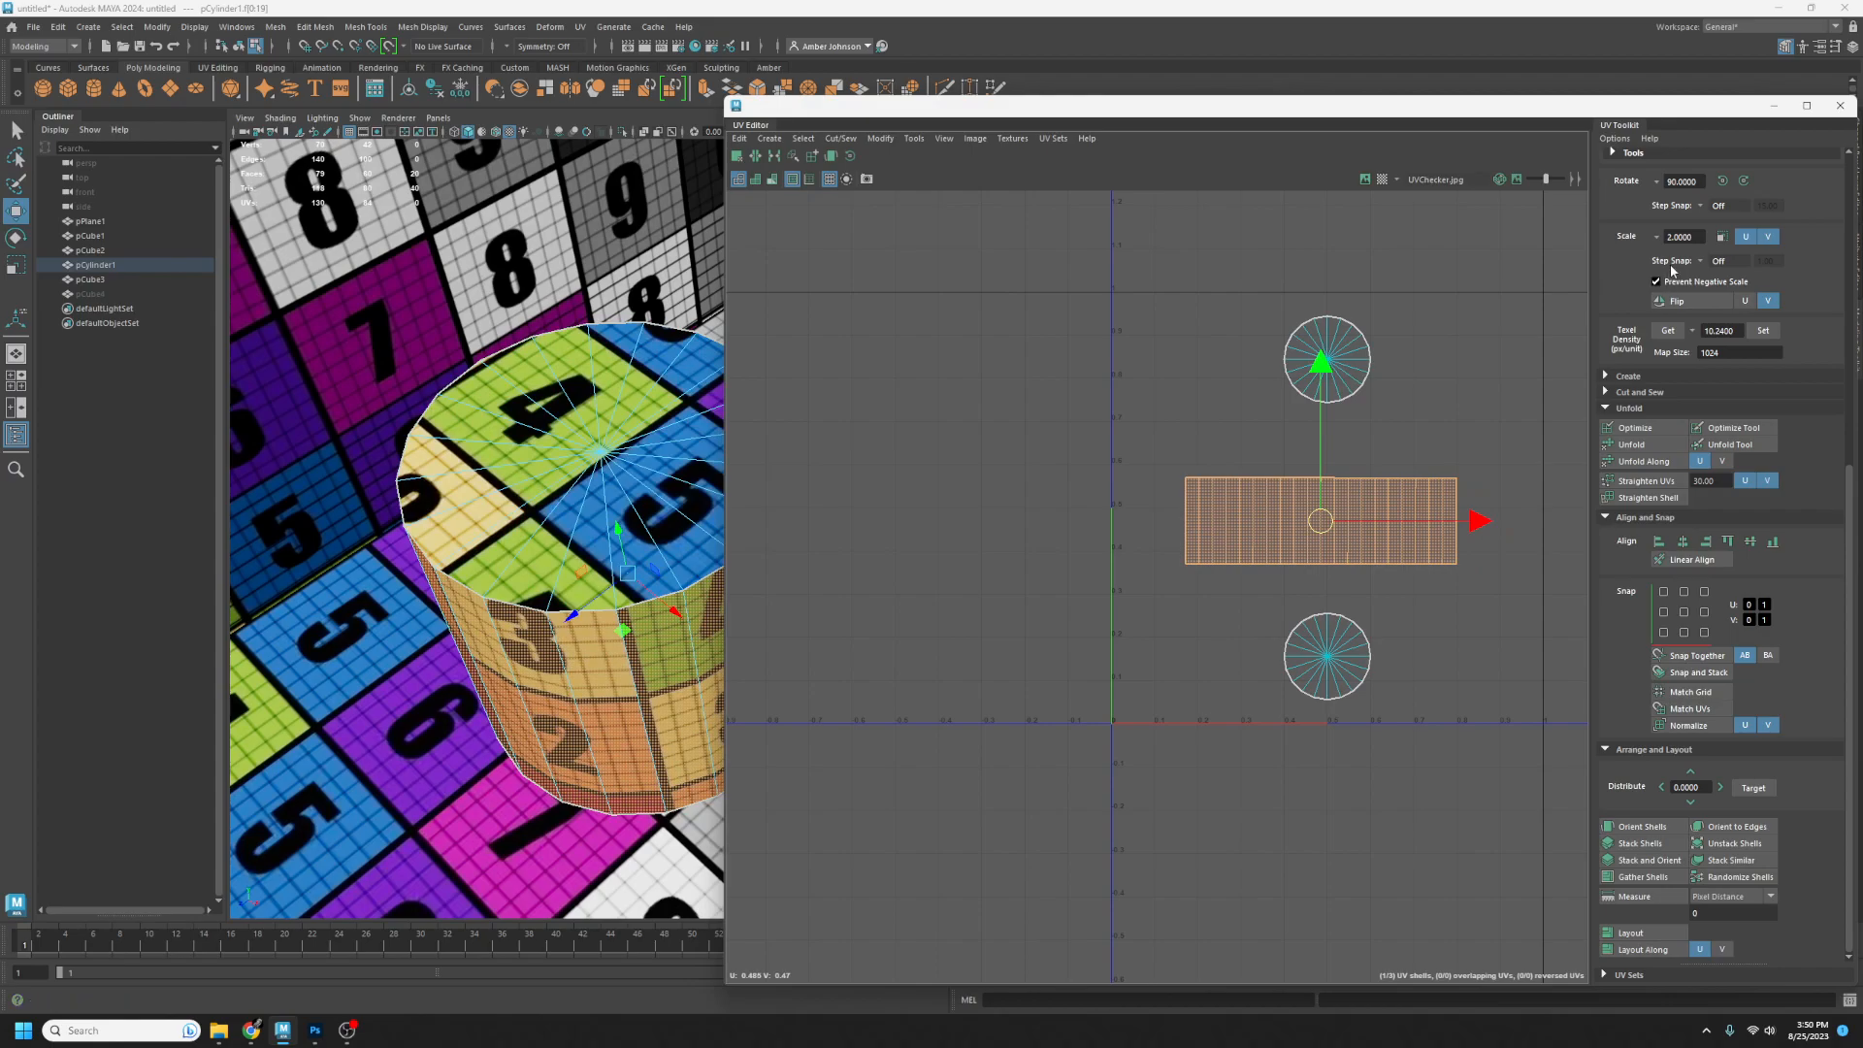
{"action": "scroll", "coordinate": [1741, 270], "scroll_direction": "up", "scroll_amount": 10}
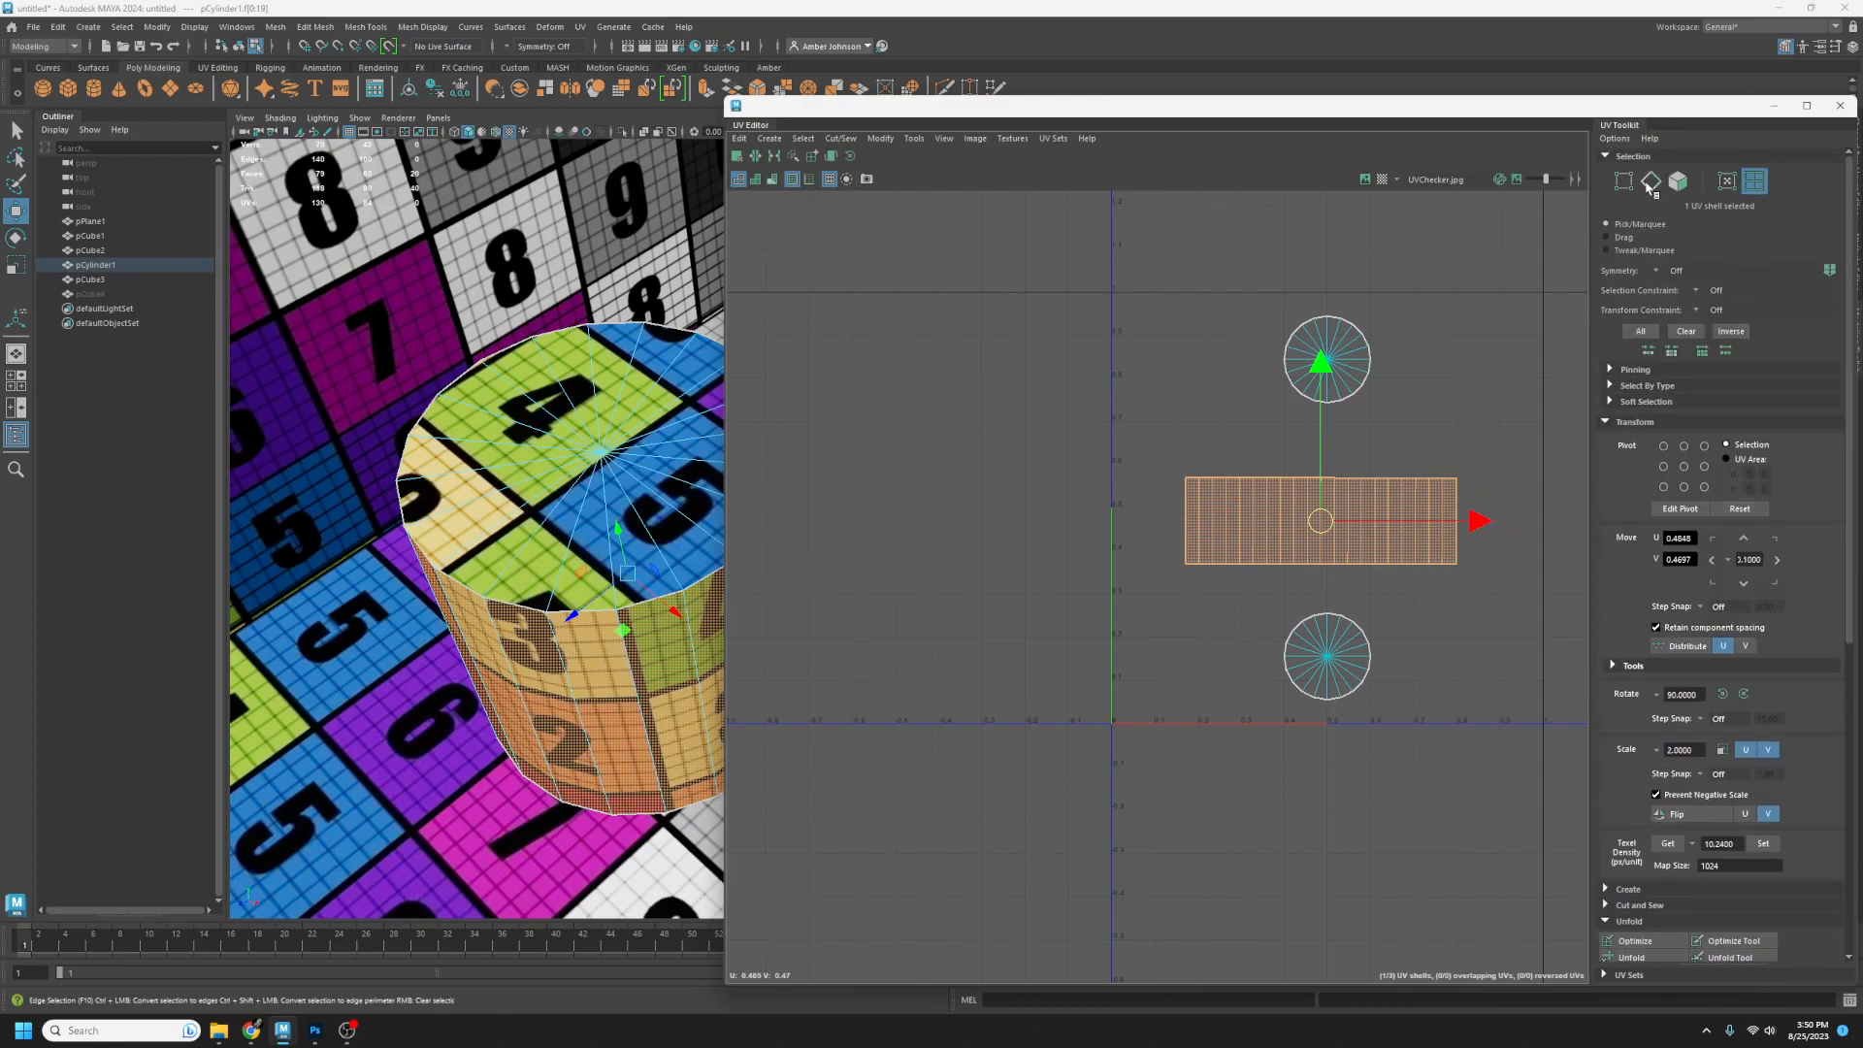
{"action": "left_click", "coordinate": [1650, 181]}
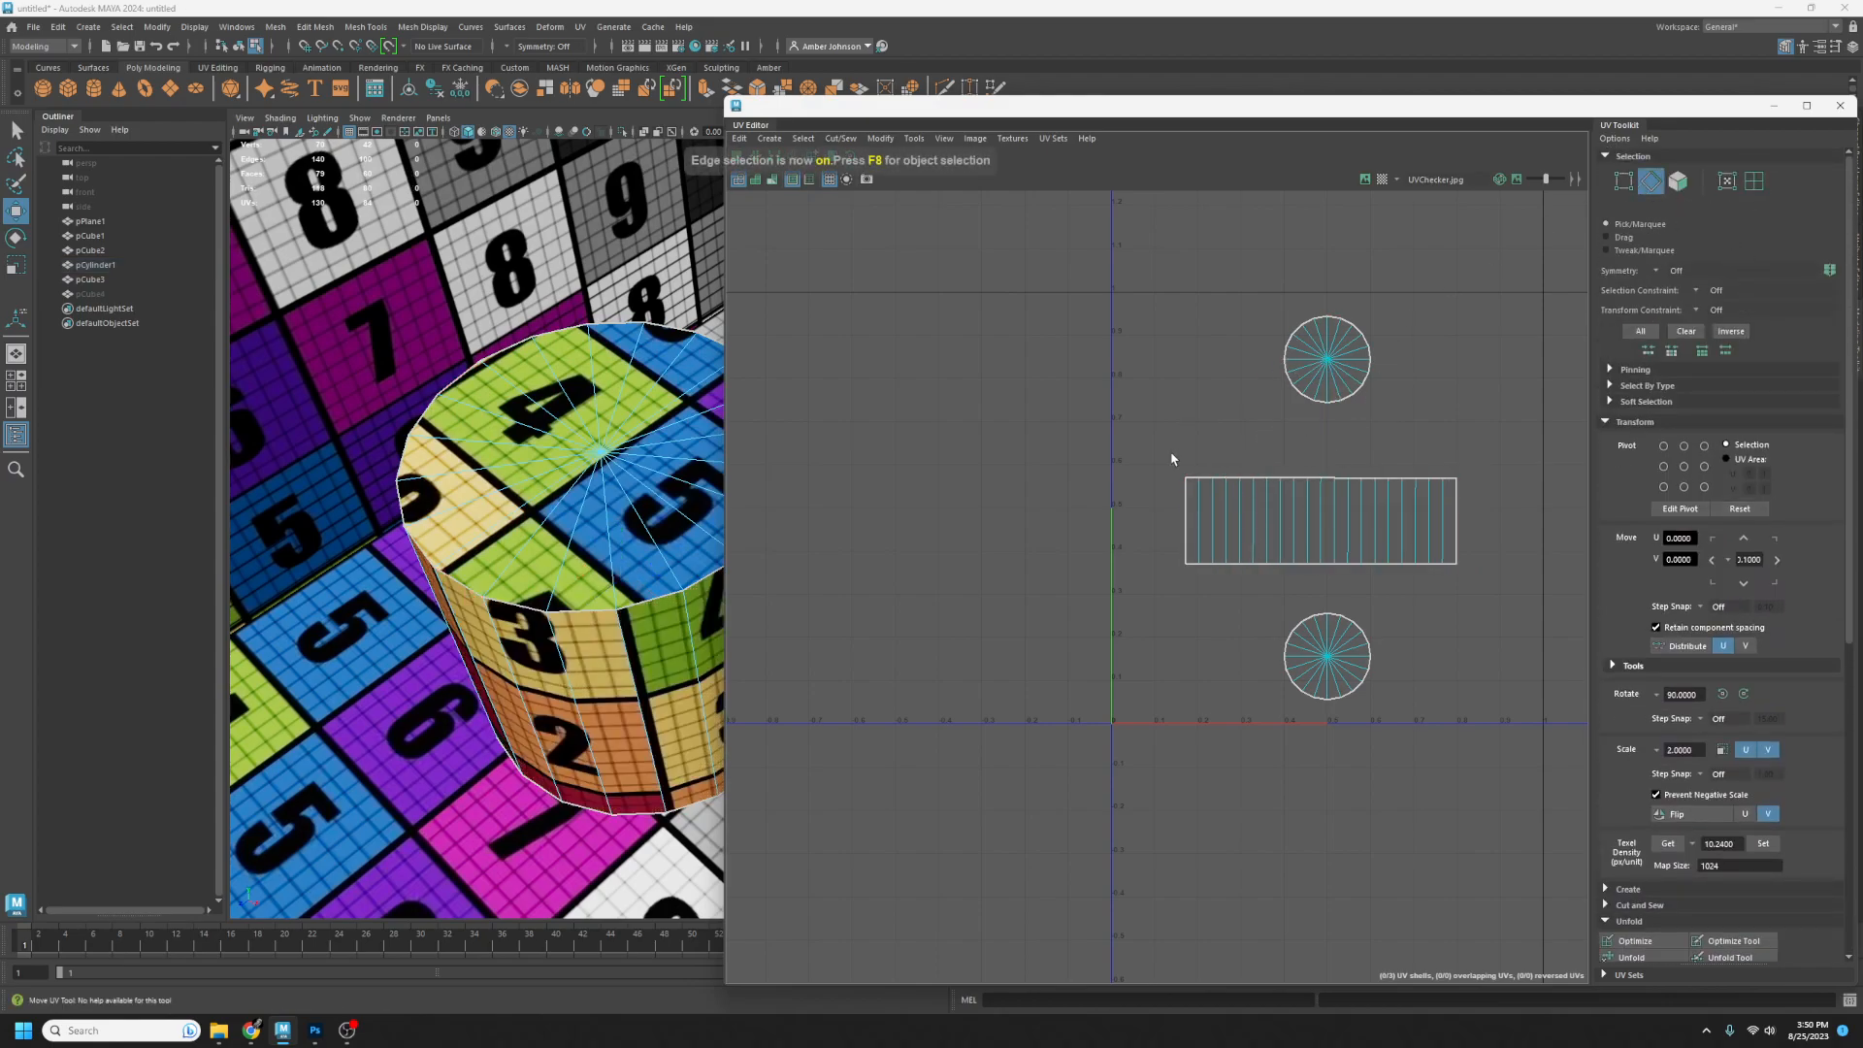
{"action": "left_click", "coordinate": [1239, 493]}
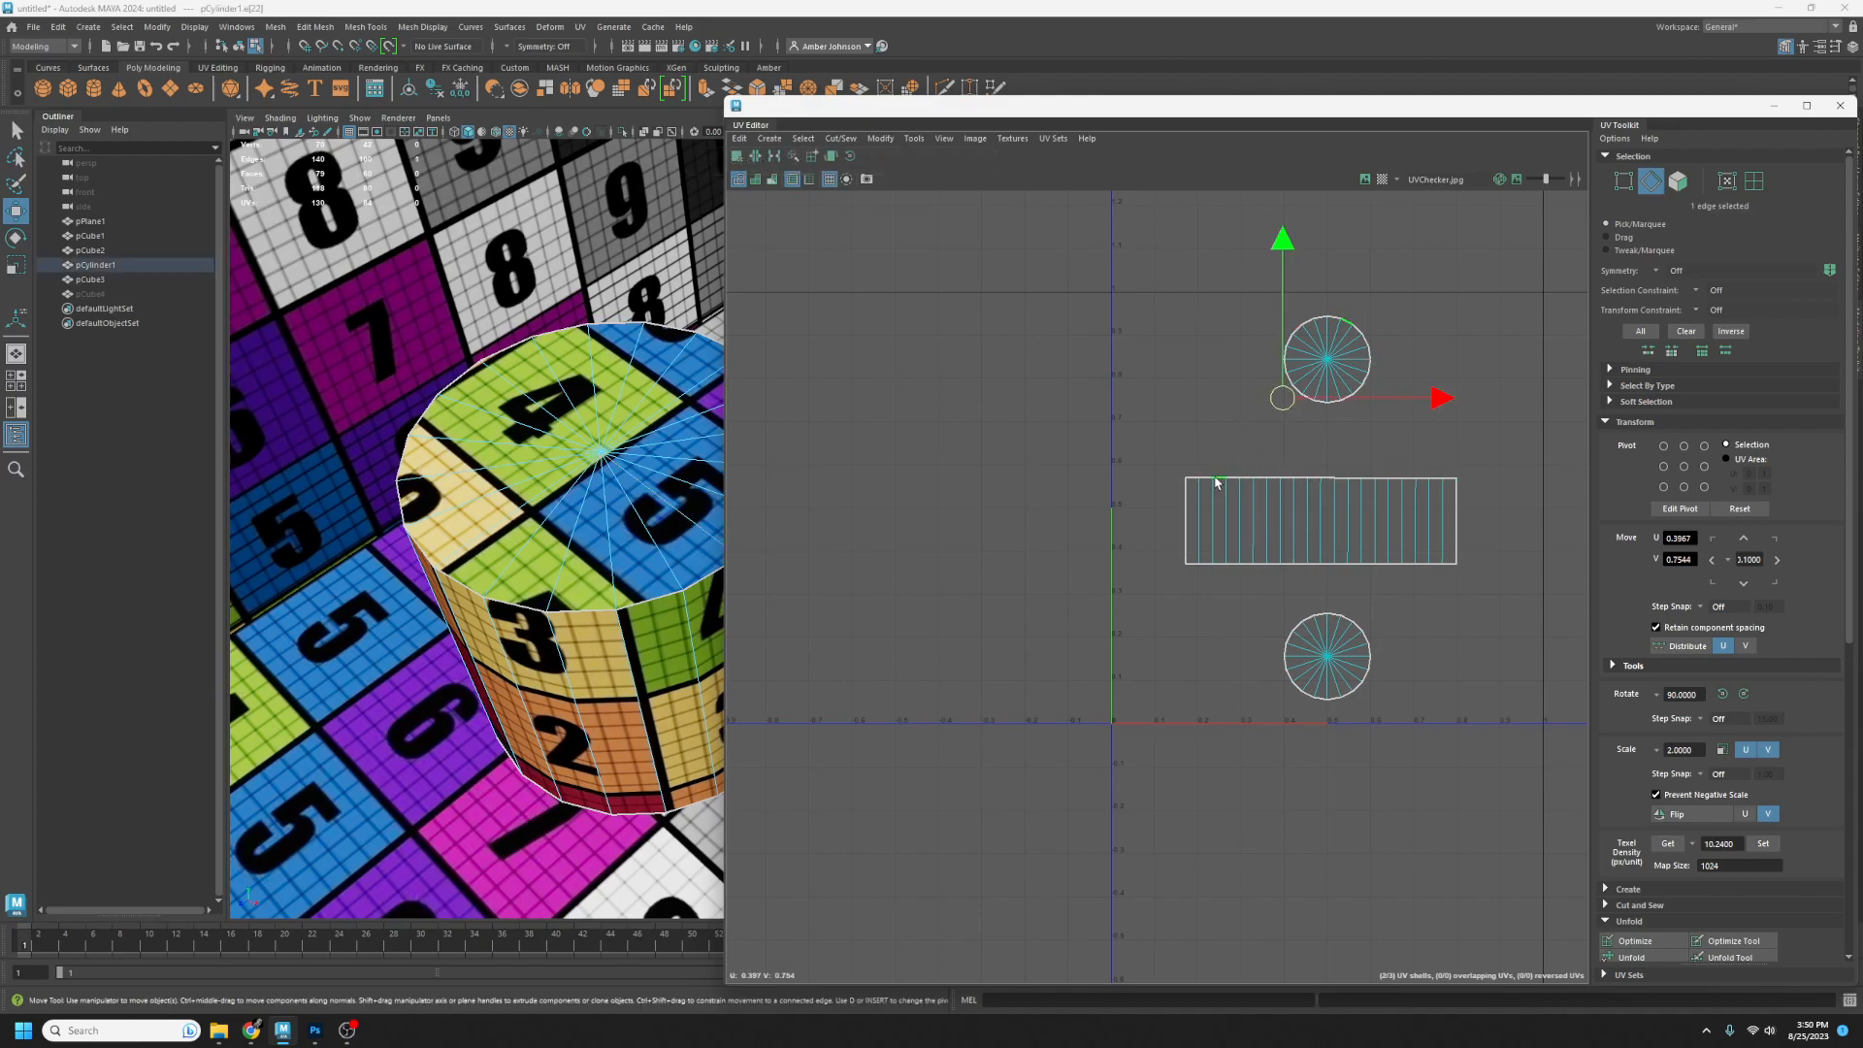
{"action": "right_click_drag", "start_coordinate": [1221, 480], "coordinate": [1310, 717]}
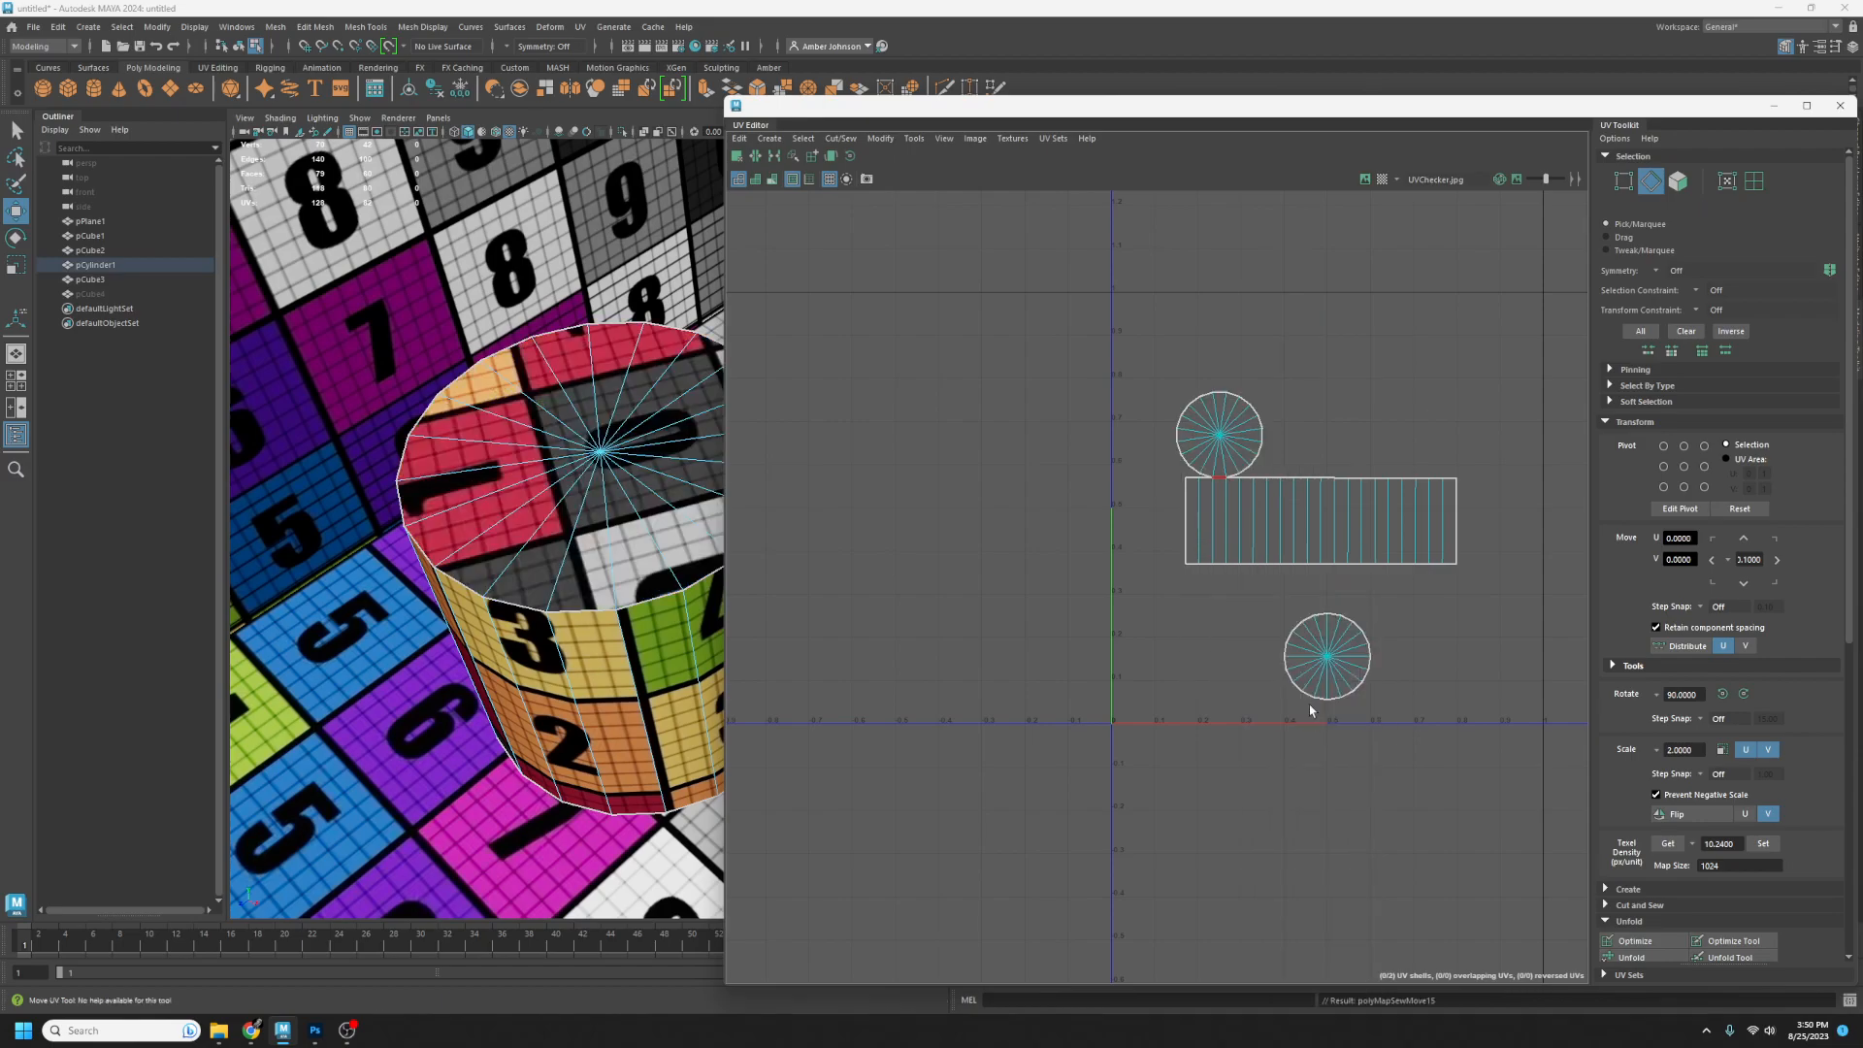
{"action": "left_click", "coordinate": [1404, 564]}
{"action": "right_click_drag", "start_coordinate": [1404, 565], "coordinate": [1500, 793]}
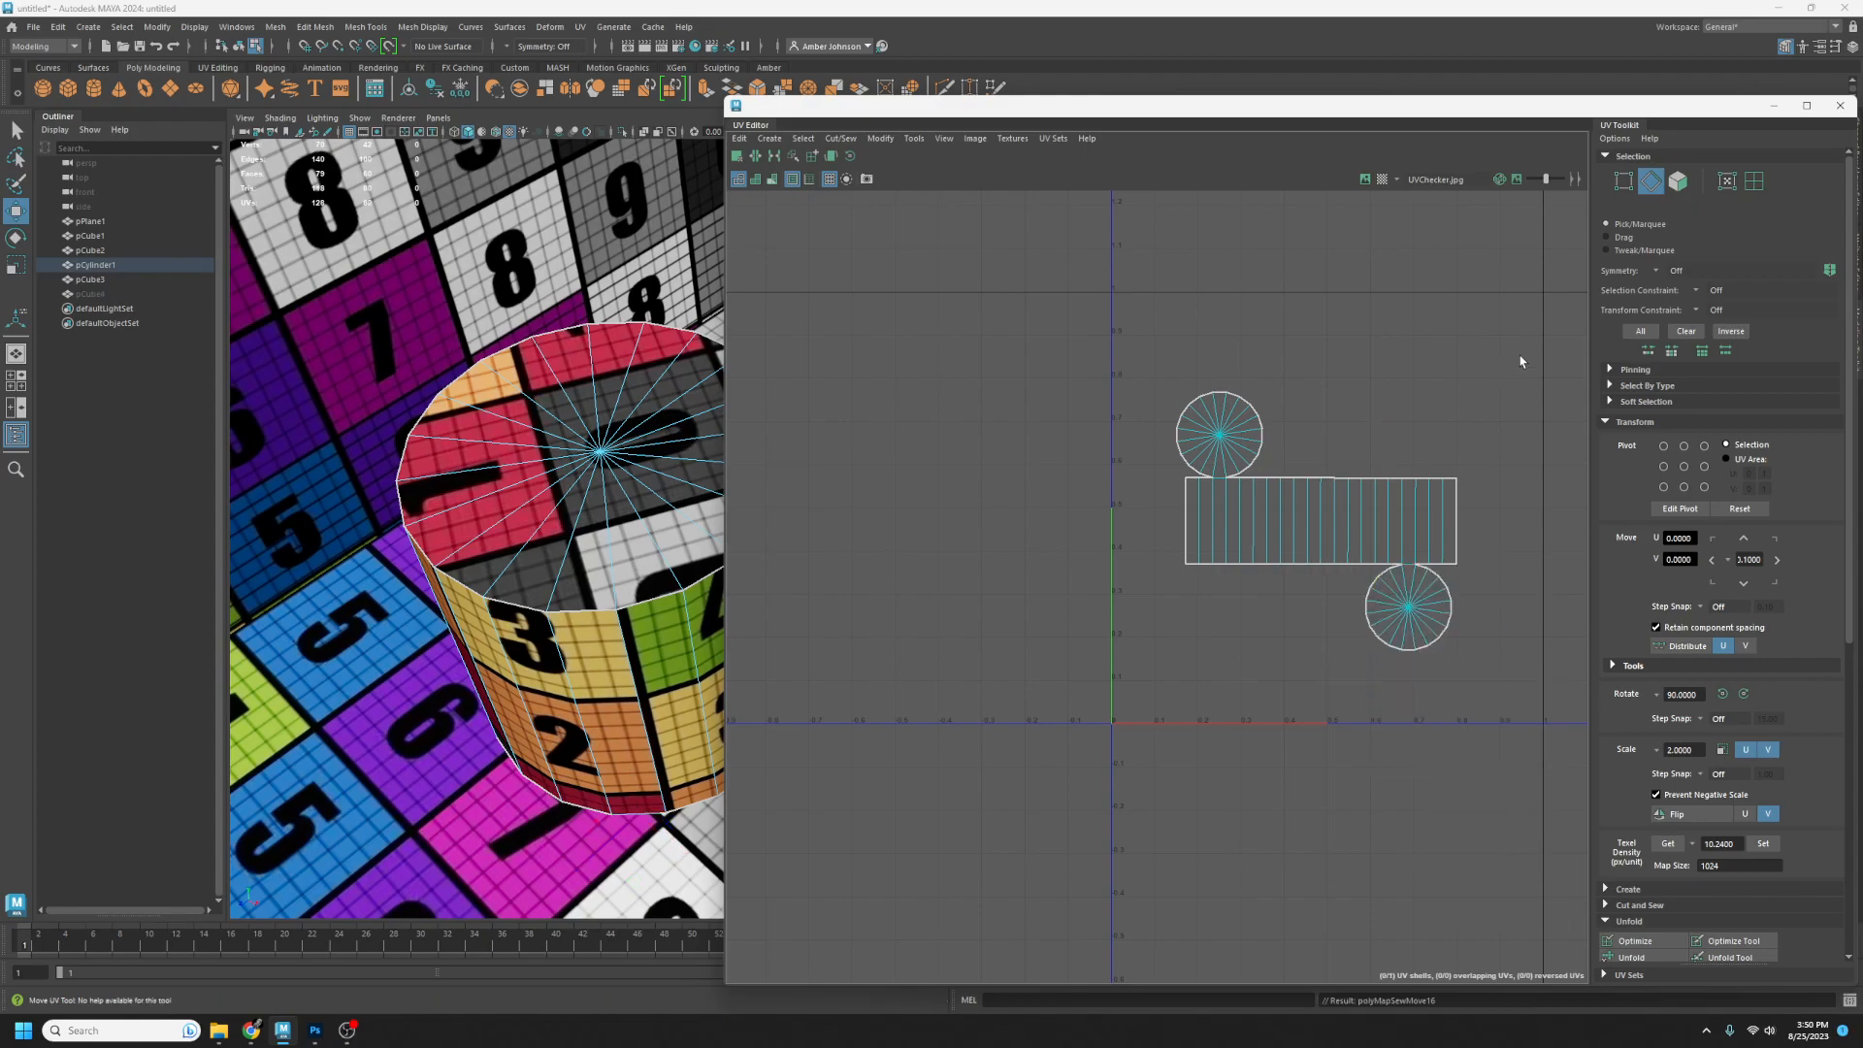
- Reposition the cylinder's joined UV shell to about U 0.66, V 0.65, checking how the checkers fall on the cylinder
{"action": "left_click", "coordinate": [1753, 180]}
{"action": "left_click", "coordinate": [1319, 532]}
{"action": "left_click_drag", "start_coordinate": [1319, 531], "coordinate": [1291, 483]}
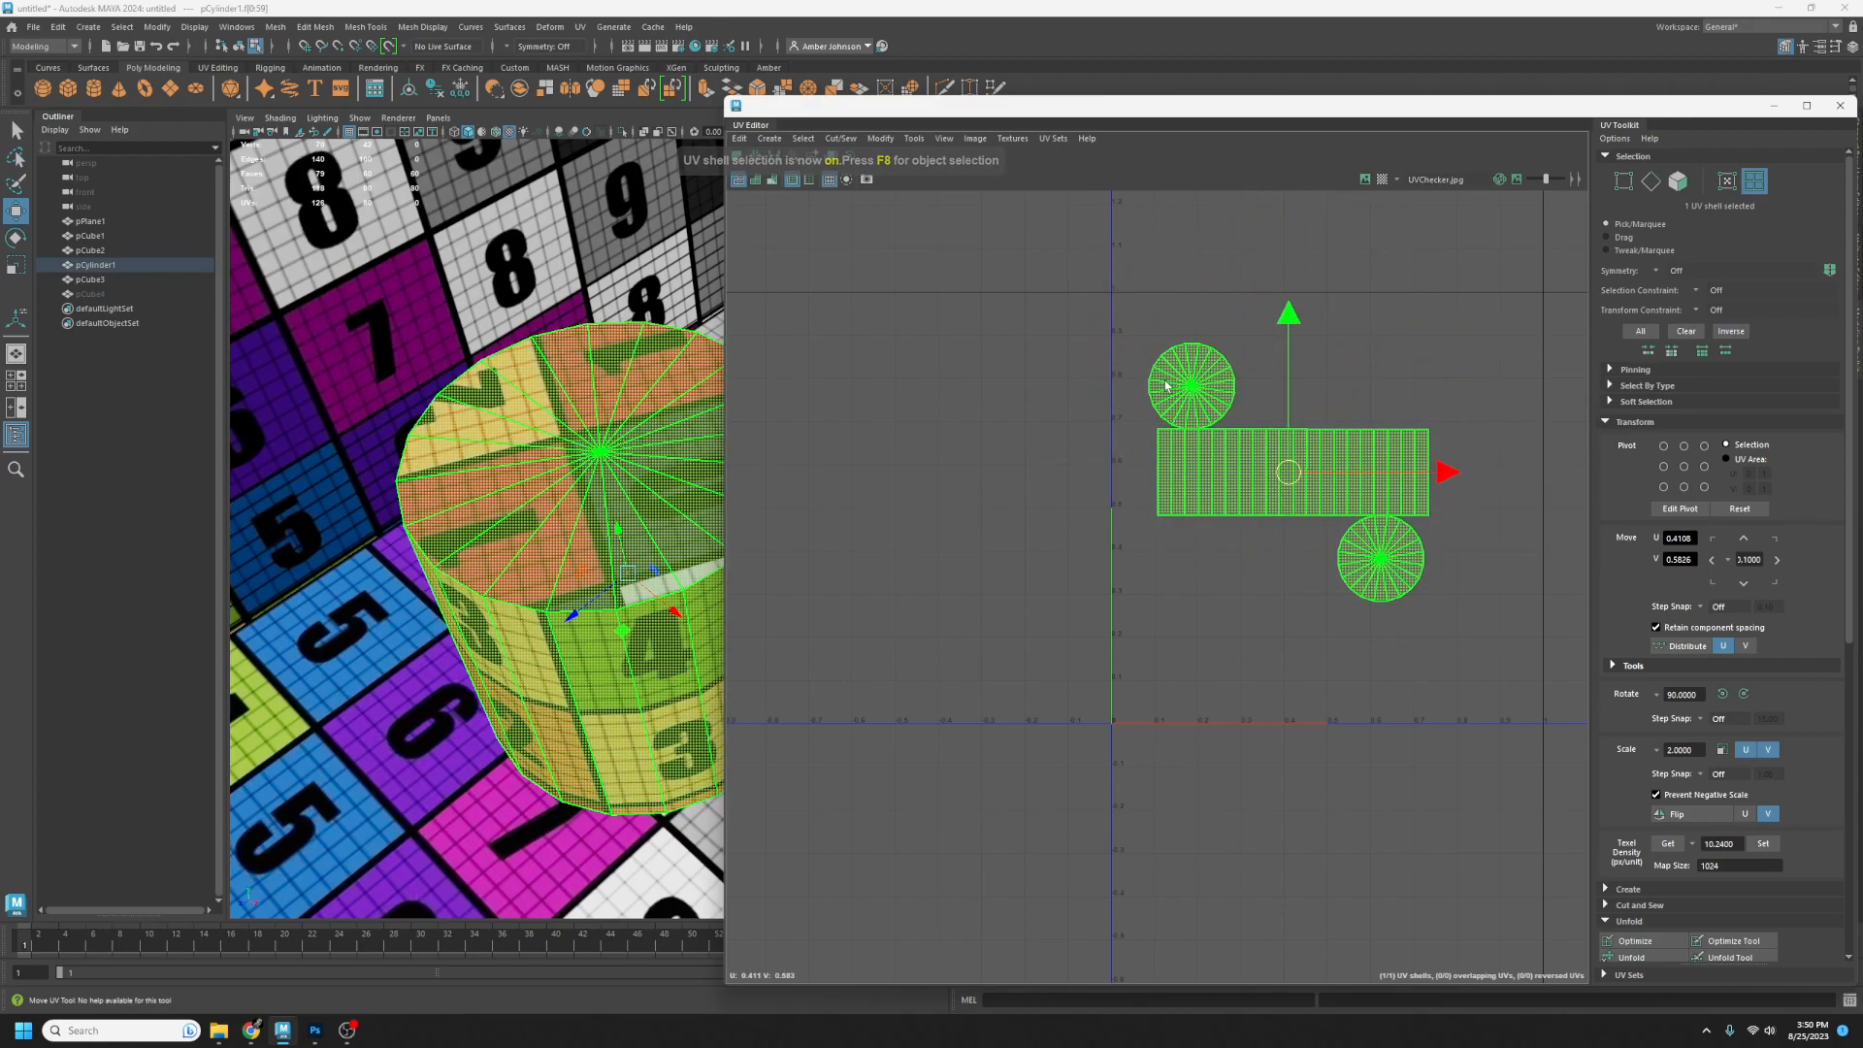
{"action": "scroll", "coordinate": [1291, 505], "scroll_direction": "down", "scroll_amount": 2}
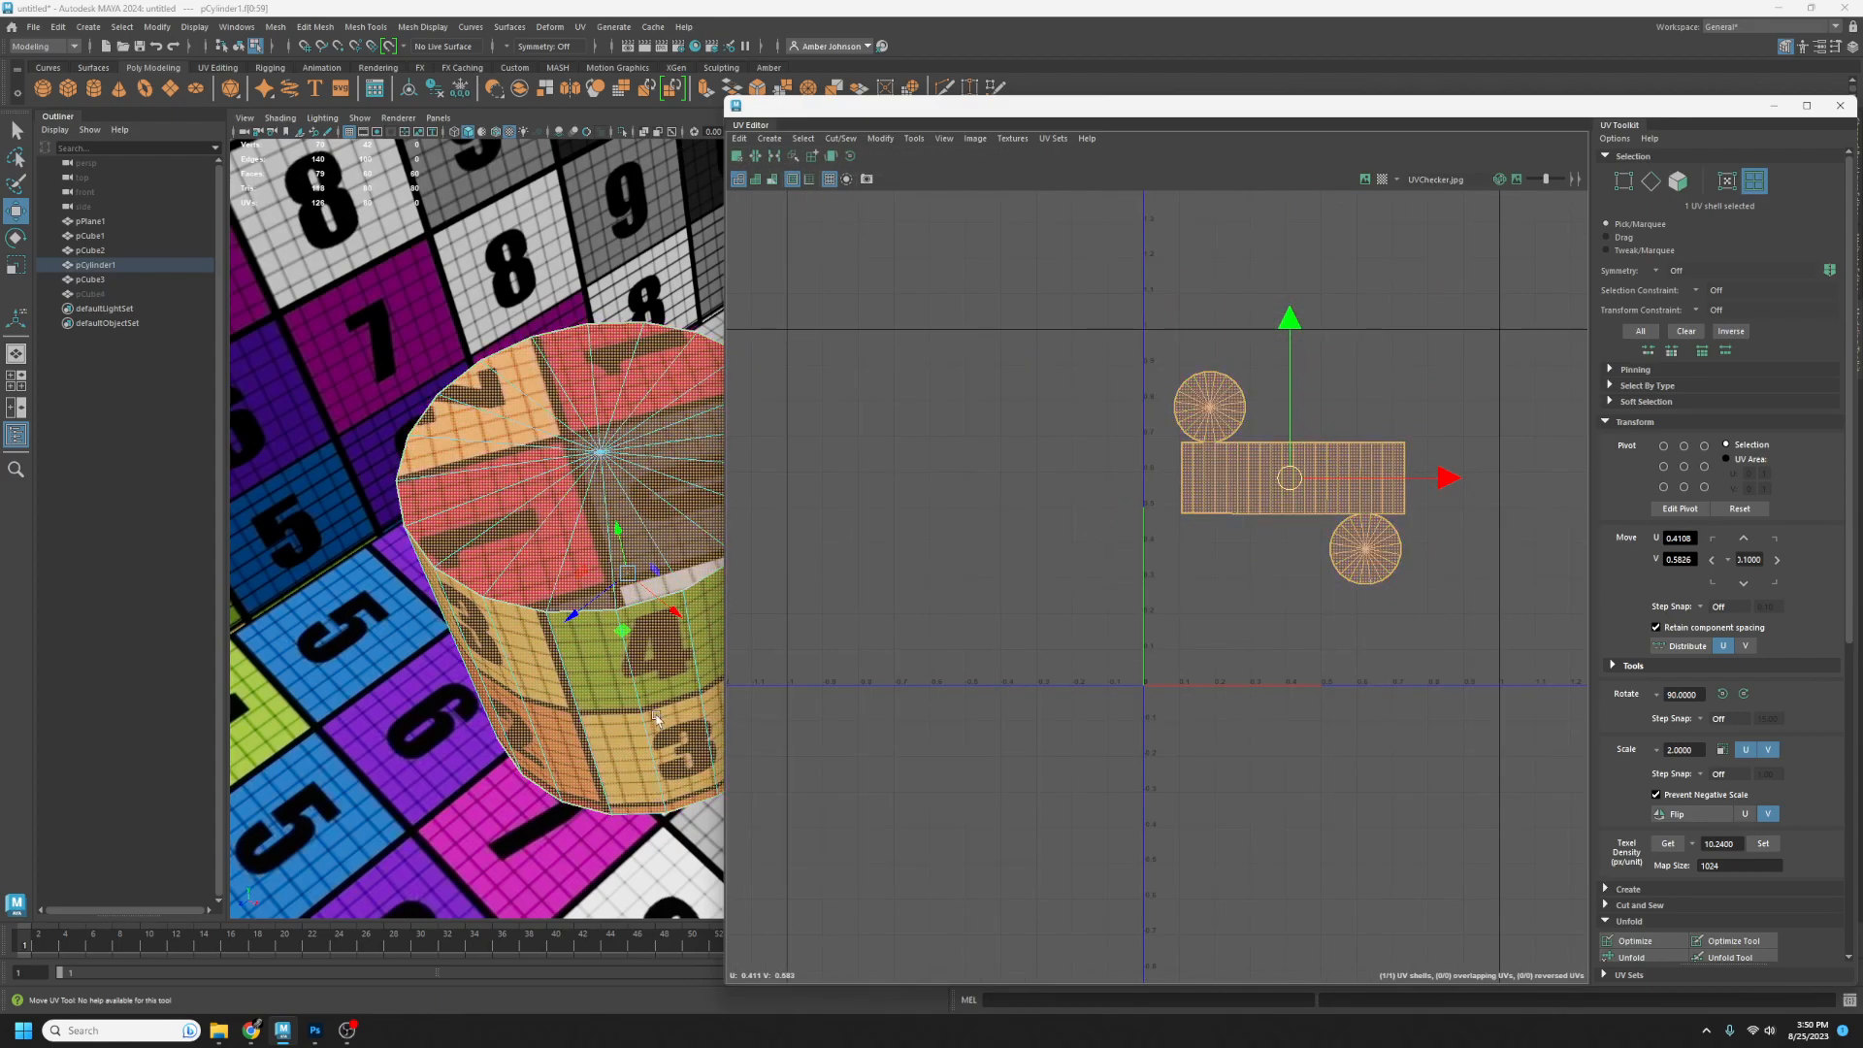
{"action": "scroll", "coordinate": [646, 718], "scroll_direction": "down", "scroll_amount": 5}
{"action": "left_click_drag", "start_coordinate": [604, 646], "coordinate": [630, 606], "text": "alt"}
{"action": "middle_click_drag", "start_coordinate": [694, 621], "coordinate": [529, 670], "text": "alt"}
{"action": "mouse_move", "coordinate": [529, 669]}
{"action": "left_mouse_down", "text": "alt"}
{"action": "mouse_move", "coordinate": [516, 628]}
{"action": "mouse_move", "coordinate": [524, 670]}
{"action": "left_mouse_up", "text": "alt"}
{"action": "left_click_drag", "start_coordinate": [1293, 487], "coordinate": [1382, 466]}
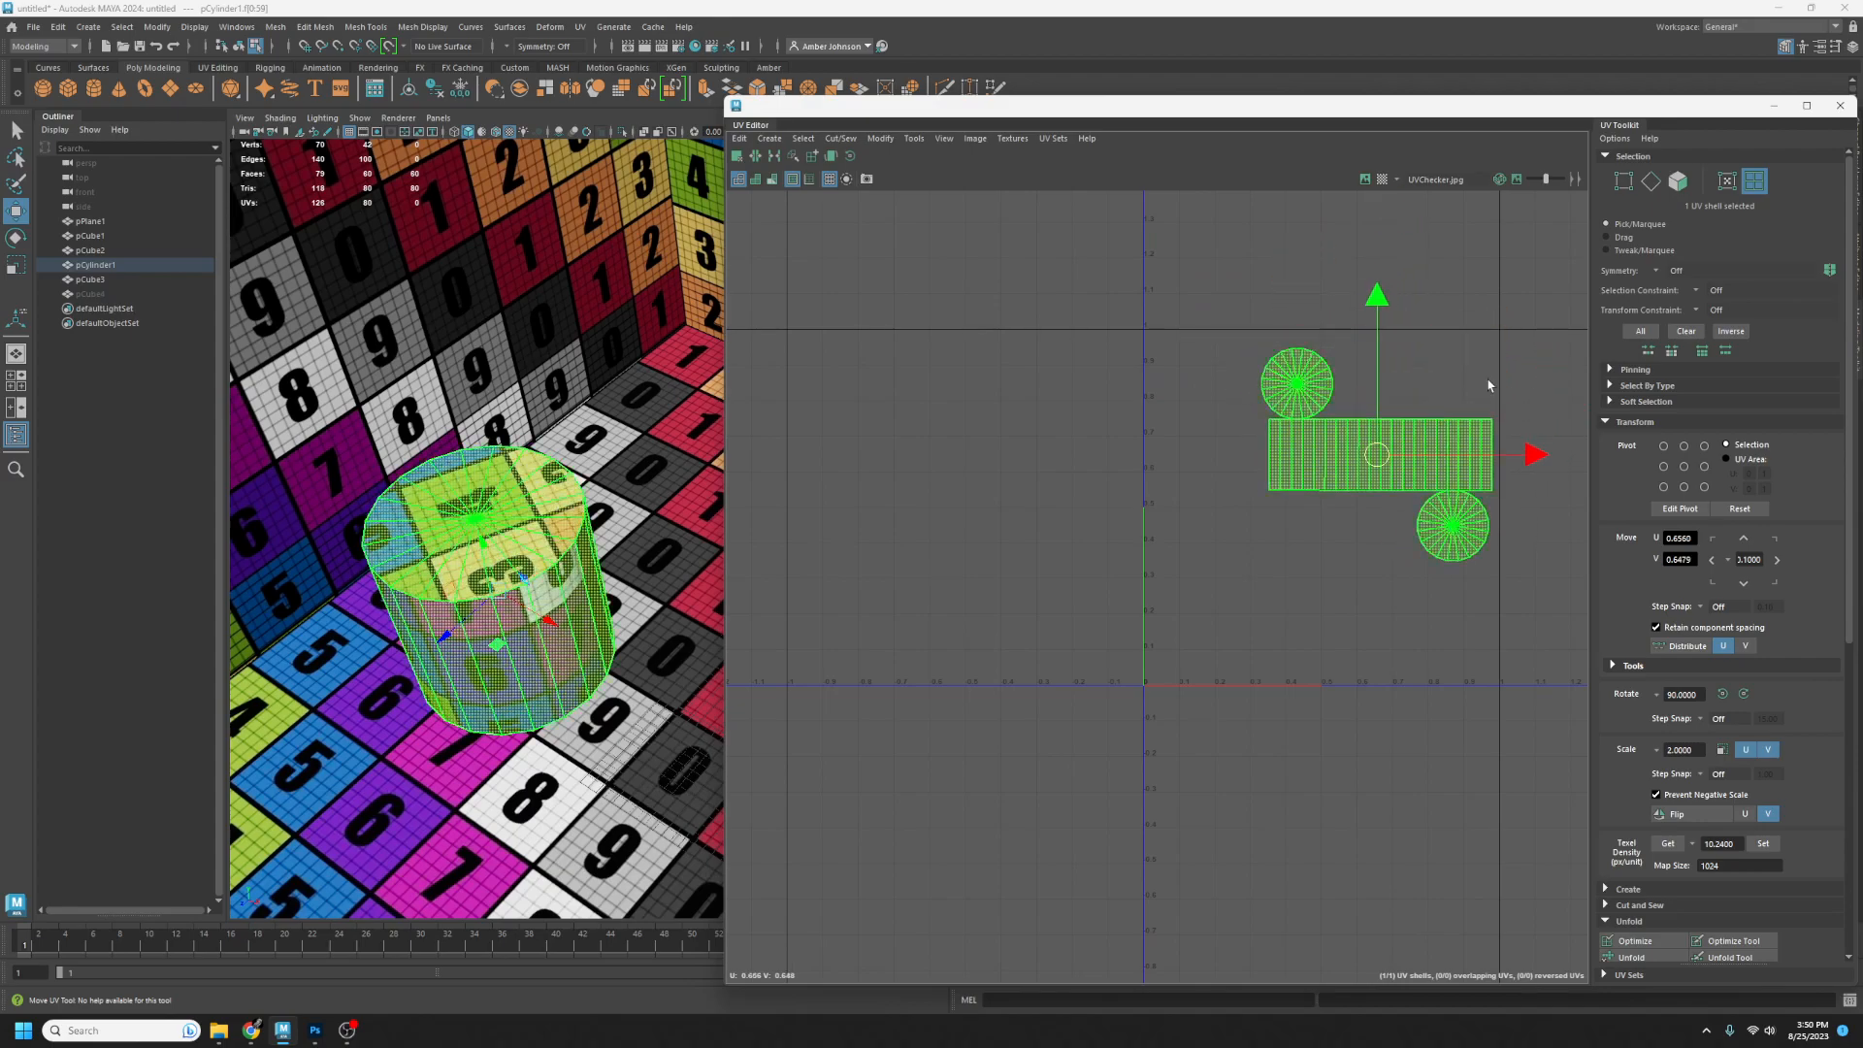
- Close the UV Editor, clear the selection and frame the whole room to review the checkers on every object
{"action": "left_click", "coordinate": [1841, 106]}
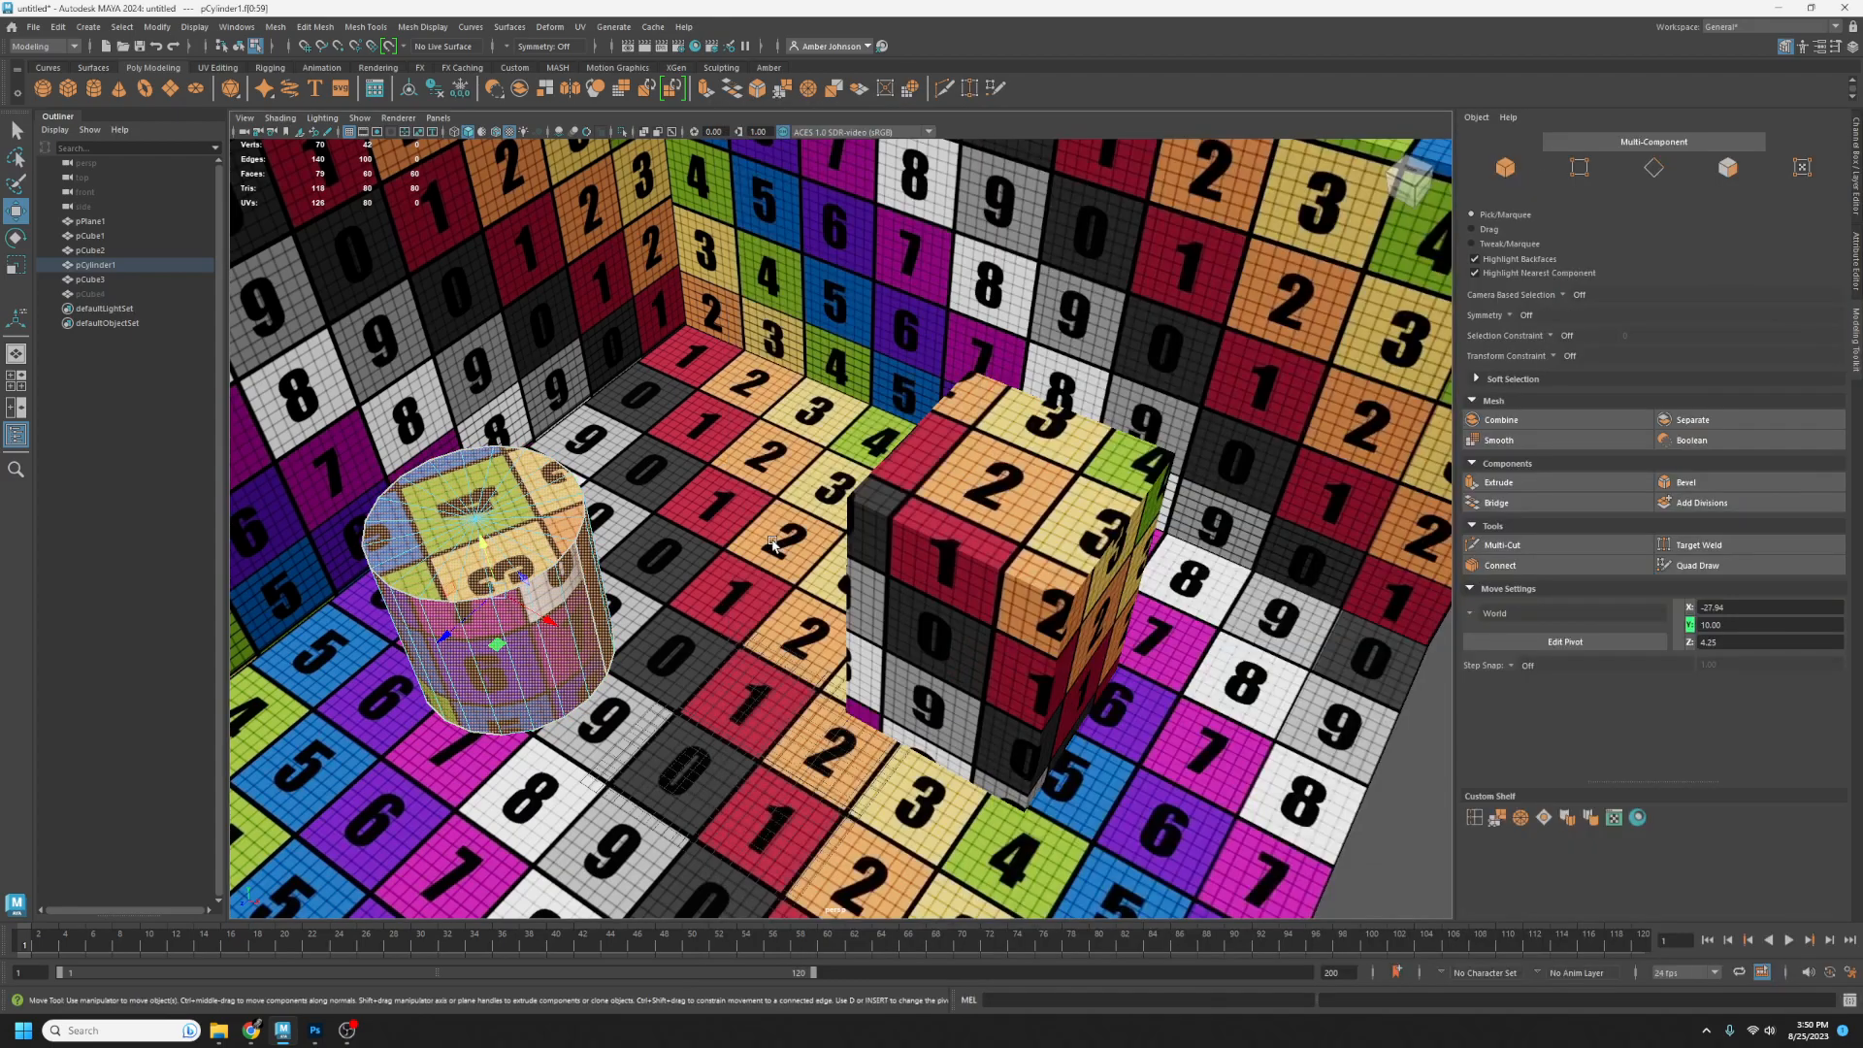
{"action": "key", "text": "a"}
{"action": "left_click_drag", "start_coordinate": [939, 622], "coordinate": [973, 645], "text": "alt"}
{"action": "left_click", "coordinate": [1180, 755]}
{"action": "left_click_drag", "start_coordinate": [1067, 703], "coordinate": [1088, 717], "text": "alt"}
{"action": "left_click", "coordinate": [109, 225]}
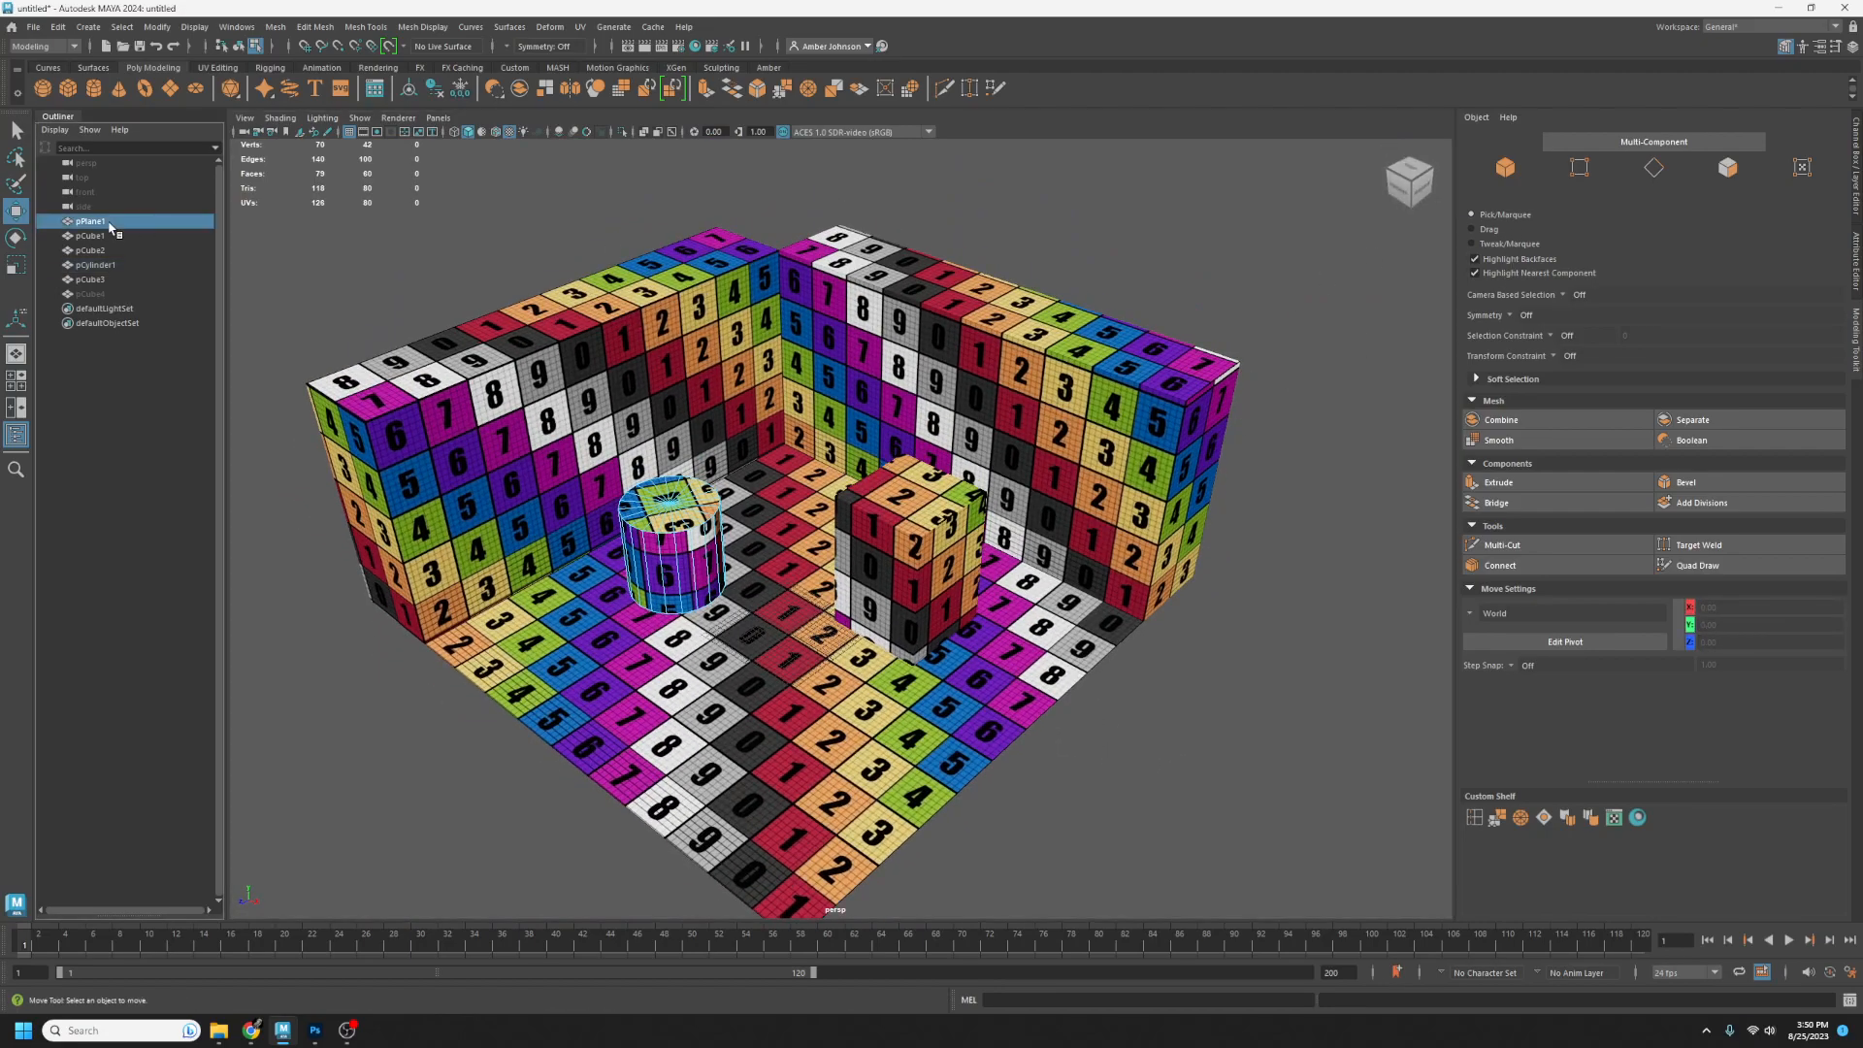
{"action": "left_click", "coordinate": [1218, 801]}
{"action": "middle_click_drag", "start_coordinate": [853, 678], "coordinate": [923, 639], "text": "alt"}
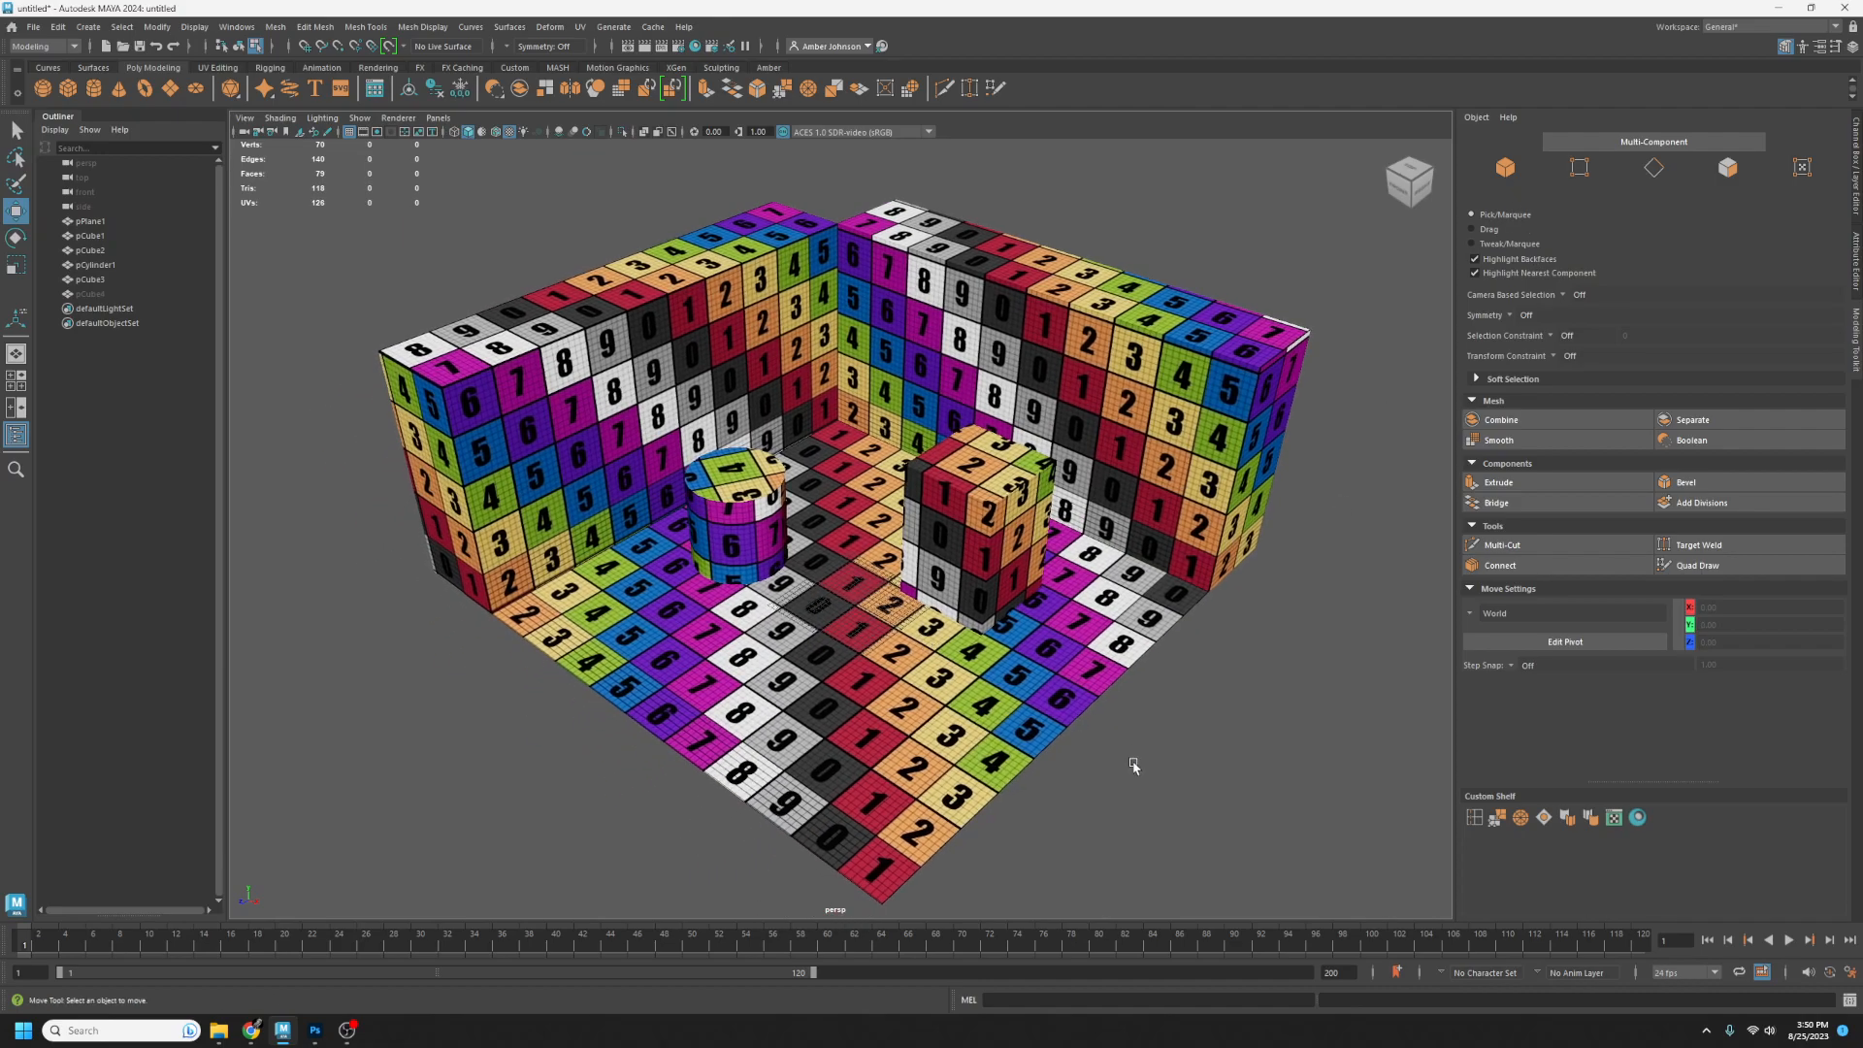